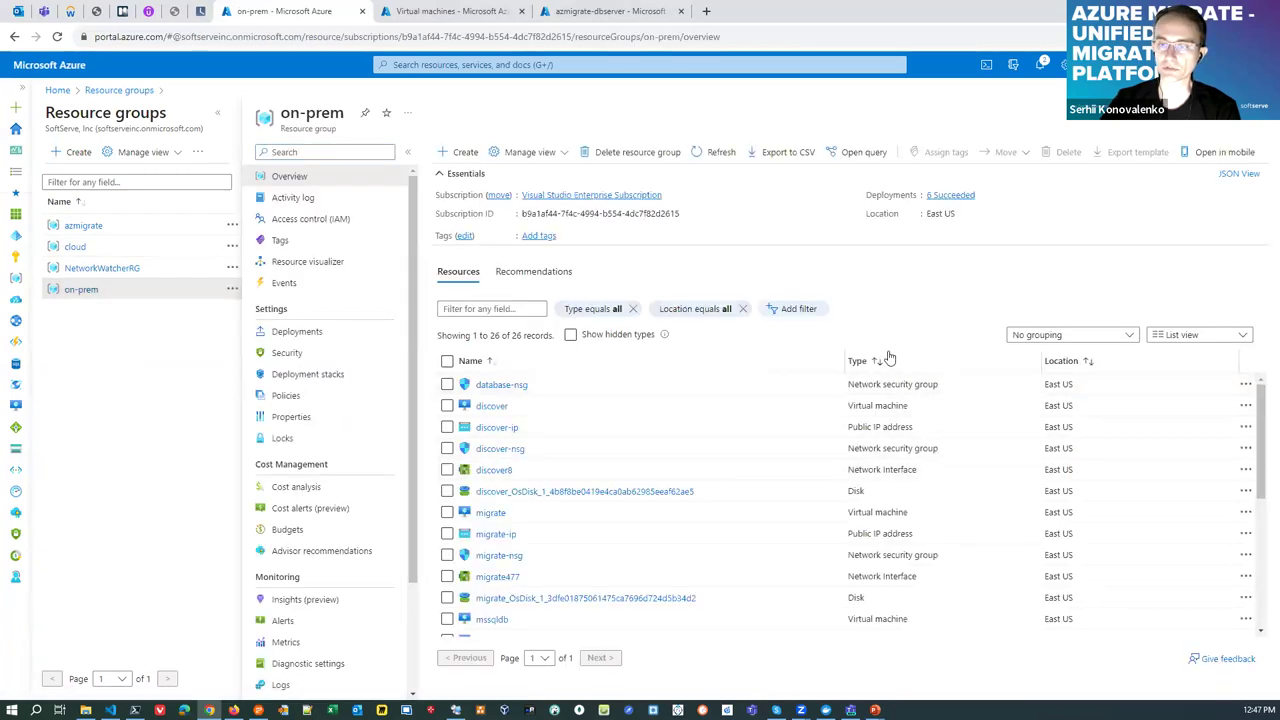
# Sort the on-prem resource group's resources by type in descending order
pyautogui.click(877, 362)
pyautogui.click(877, 362)
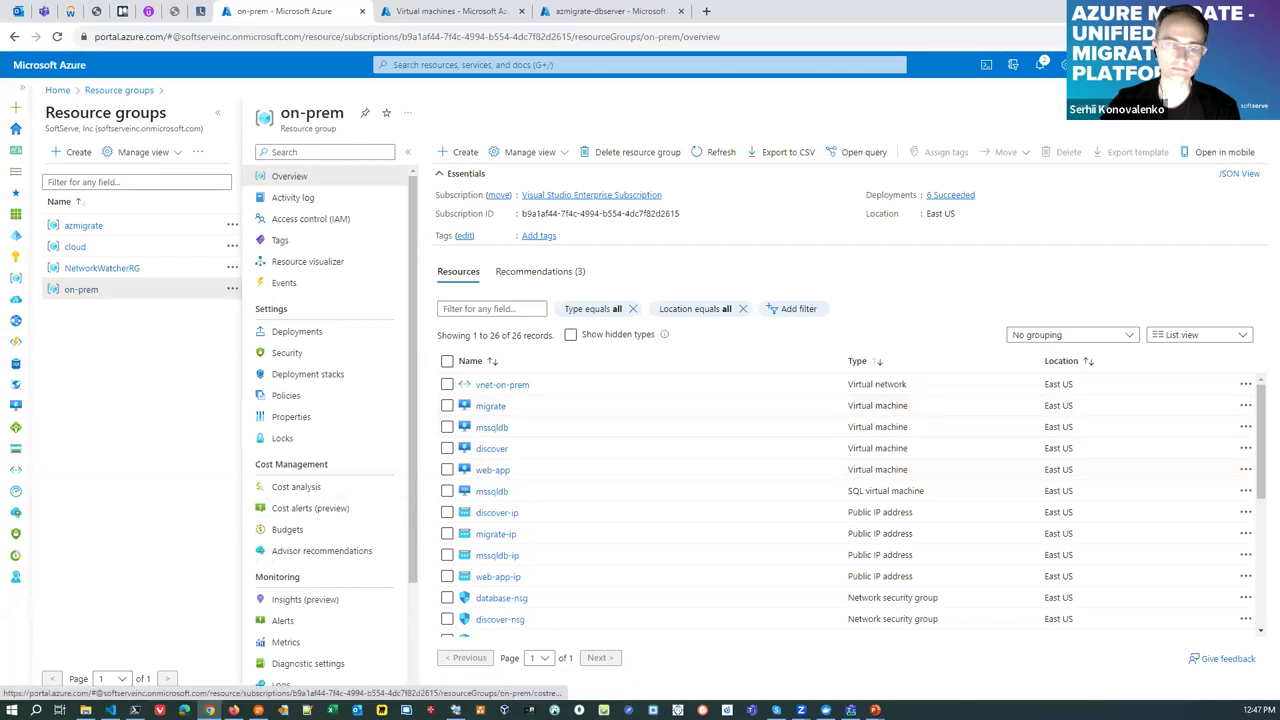
pyautogui.hotkey('alt', 'Tab')
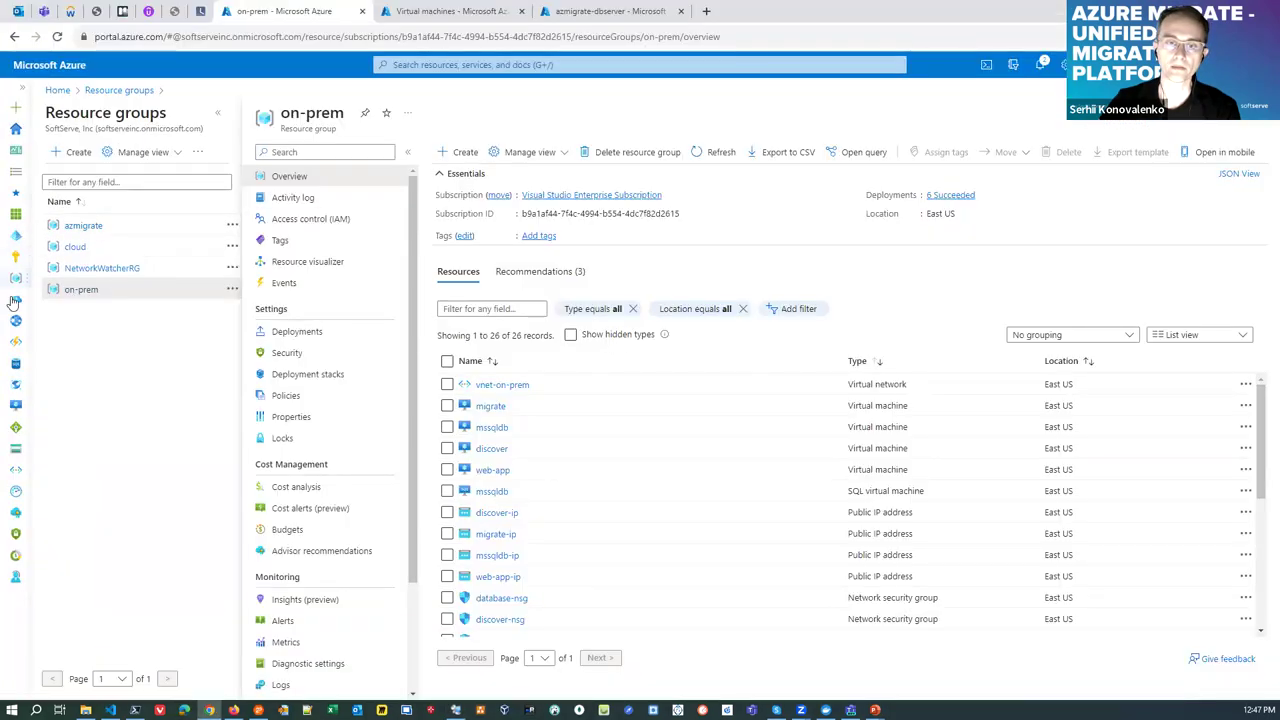
# Open Azure Migrate and show its Servers, databases and web apps migration goal
pyautogui.click(16, 300)
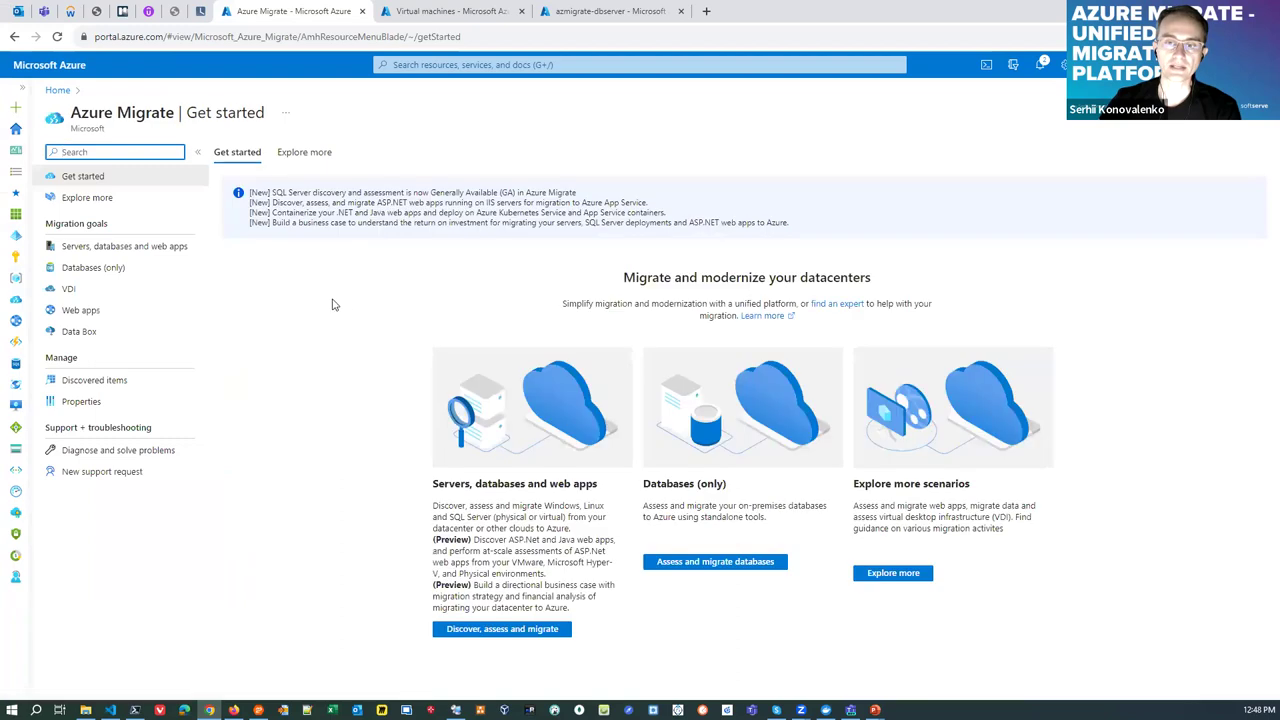
pyautogui.moveTo(74, 112); pyautogui.dragTo(174, 113)
pyautogui.click(128, 246)
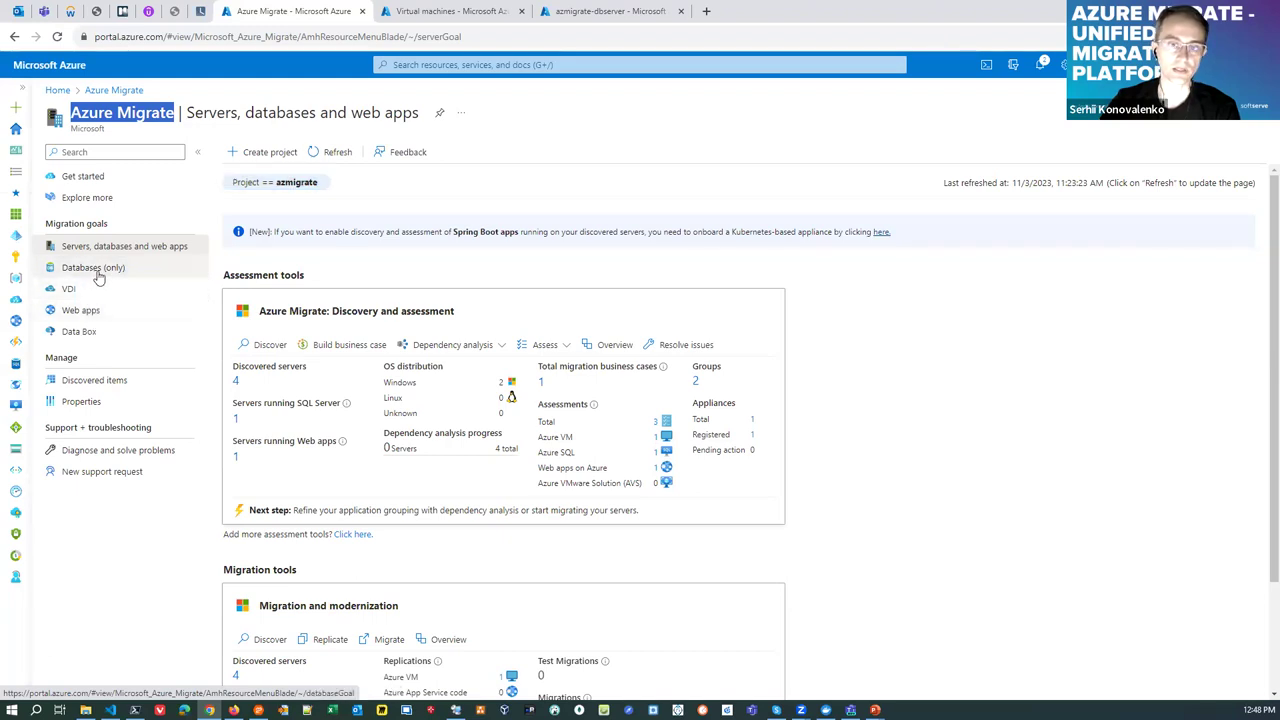
# Review the Databases (only) and Web apps migration goals and return to Servers, databases and web apps
pyautogui.click(97, 273)
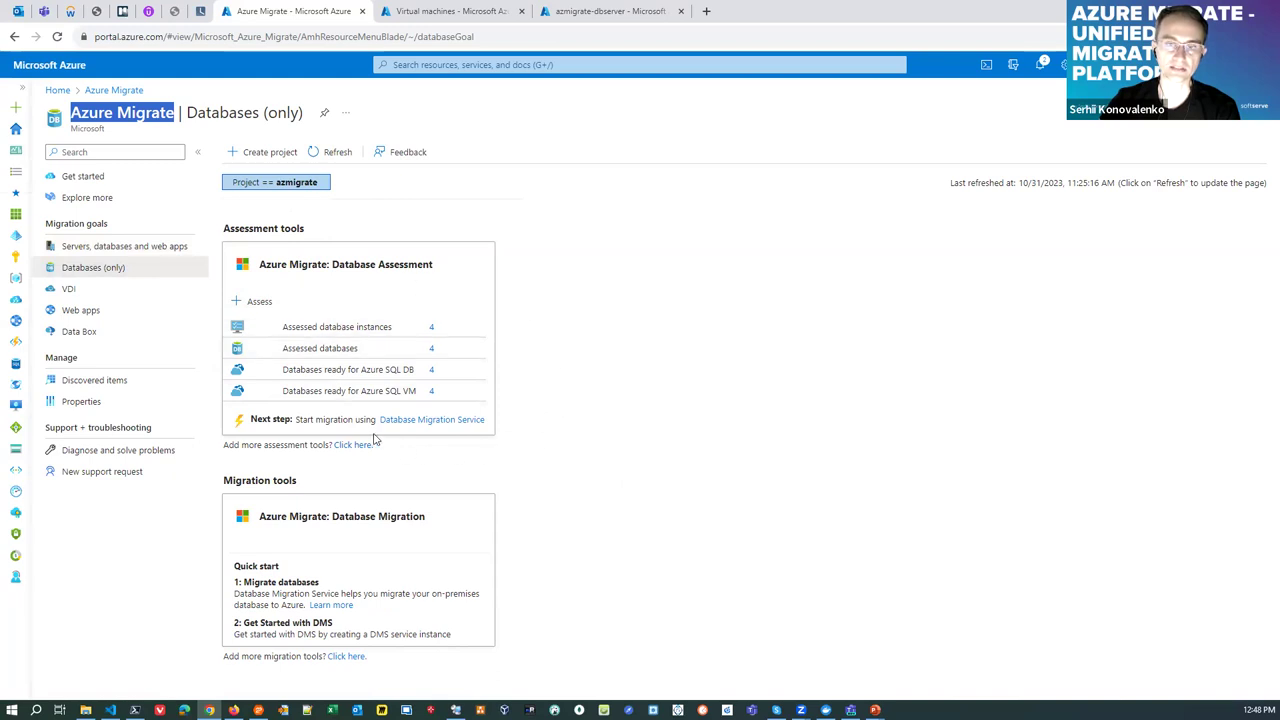
pyautogui.click(82, 313)
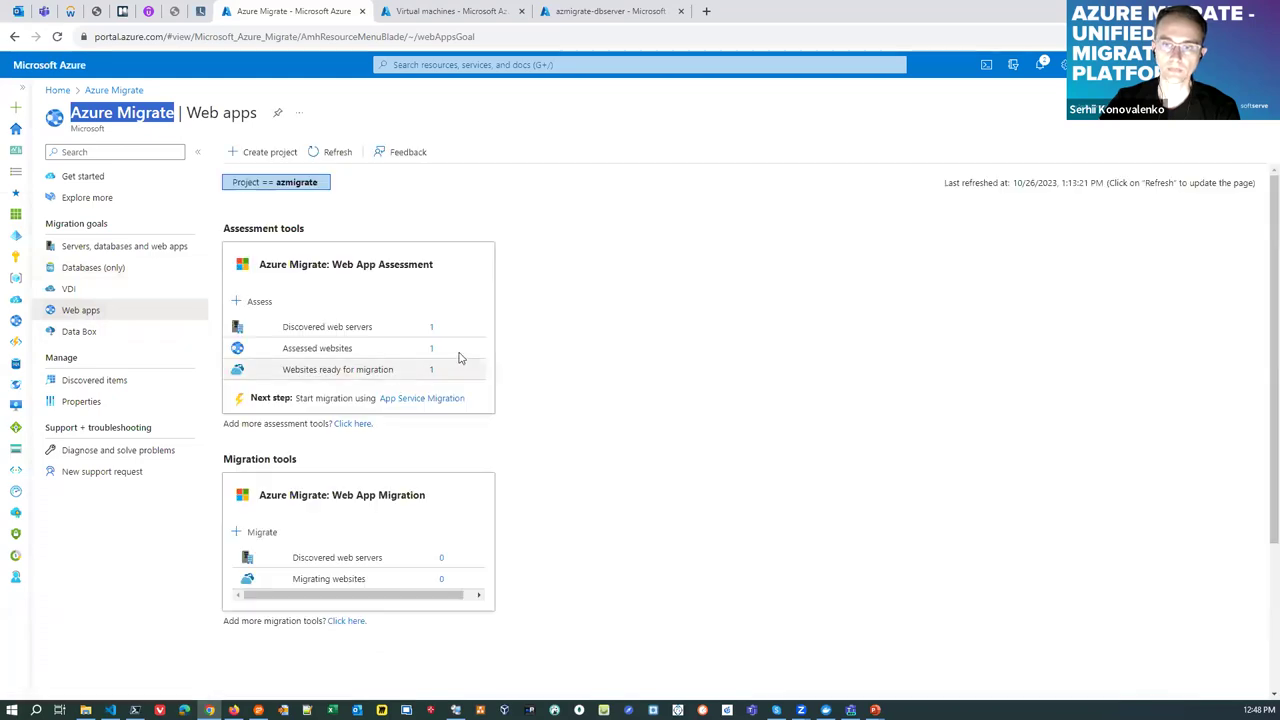
pyautogui.click(125, 246)
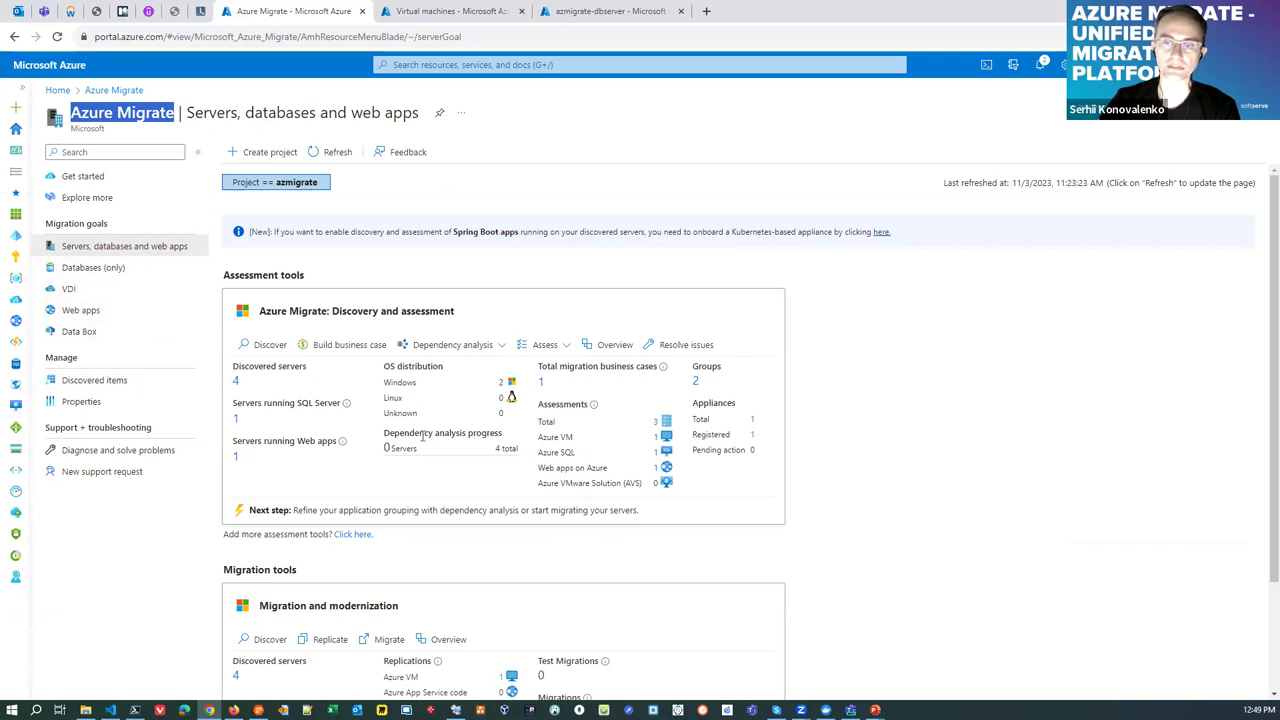
# Check the appliances registered under Discovery and assessment and return to the Servers, databases and web apps page
pyautogui.click(614, 346)
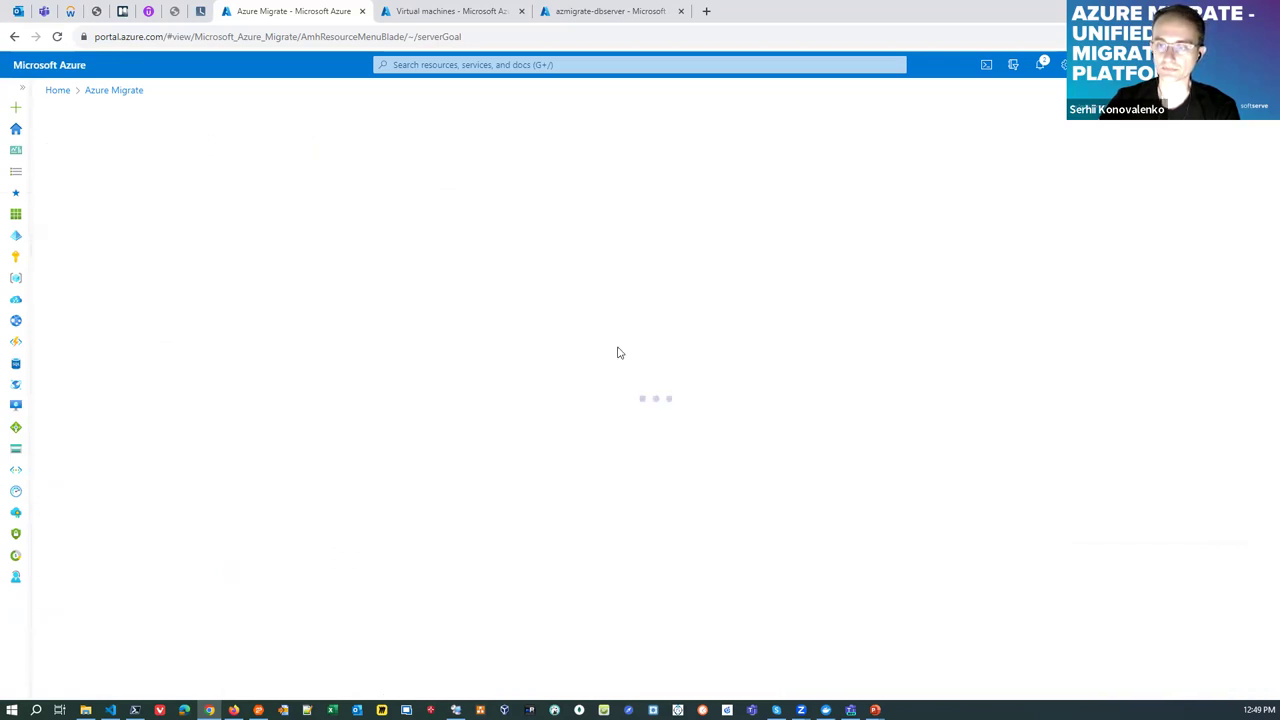
pyautogui.click(100, 289)
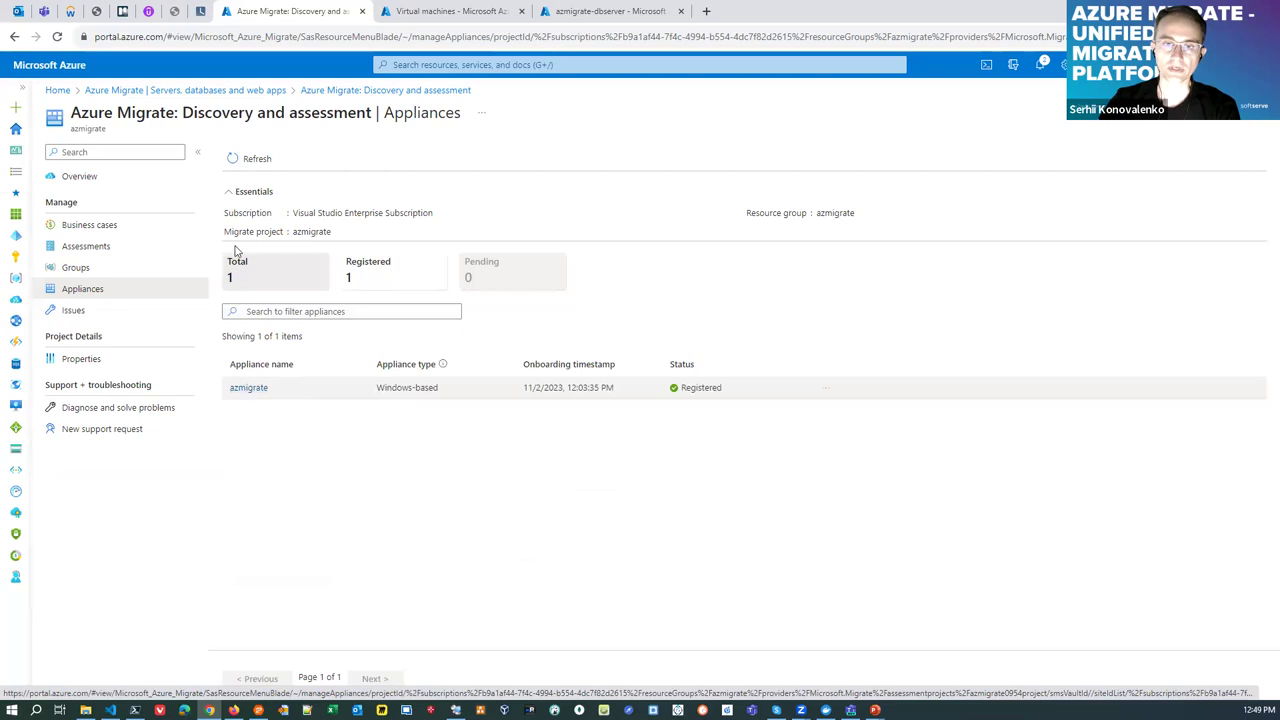
pyautogui.click(239, 92)
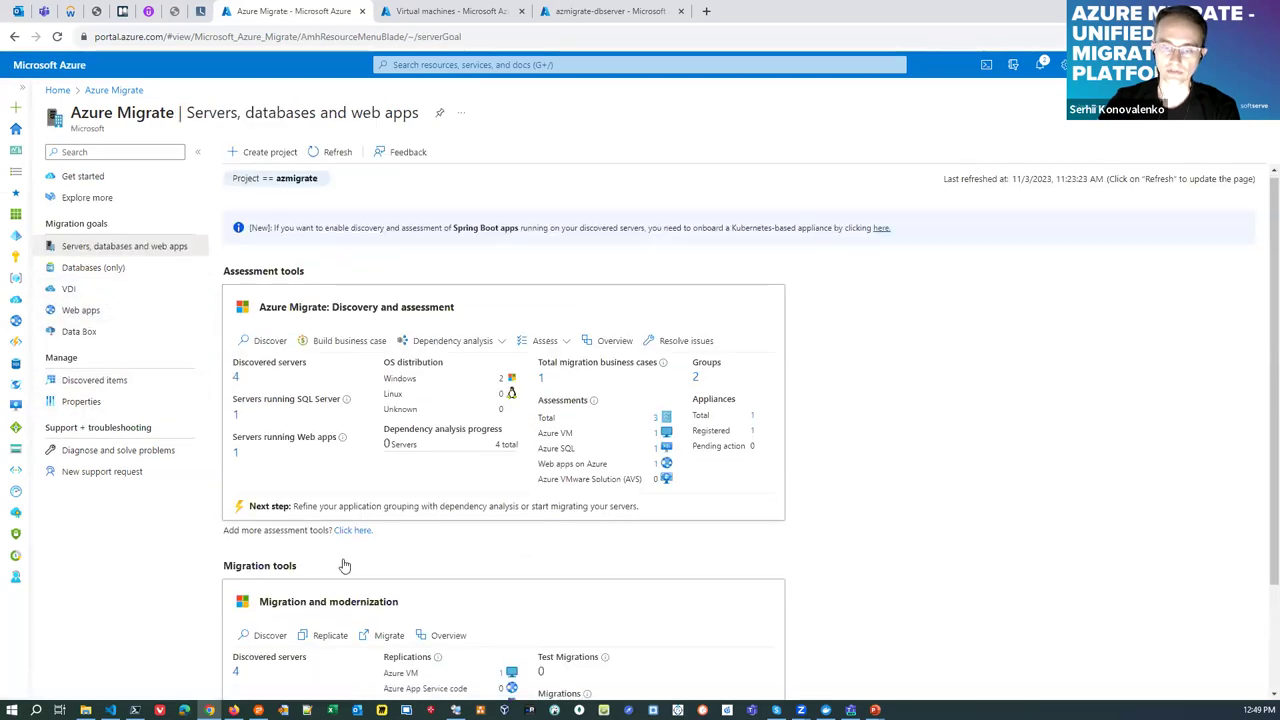
# Check the infrastructure servers under Migration and modernization and return to the Servers, databases and web apps page
pyautogui.scroll(-3, 345, 565)
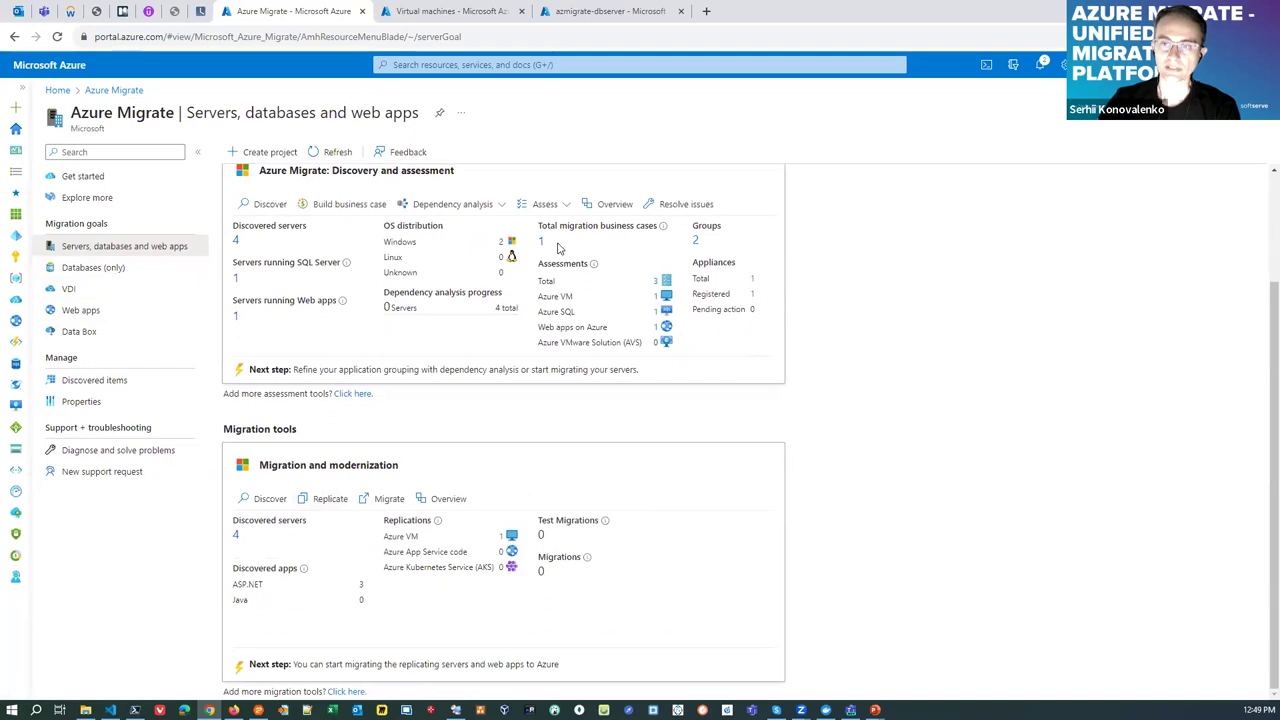
pyautogui.click(447, 498)
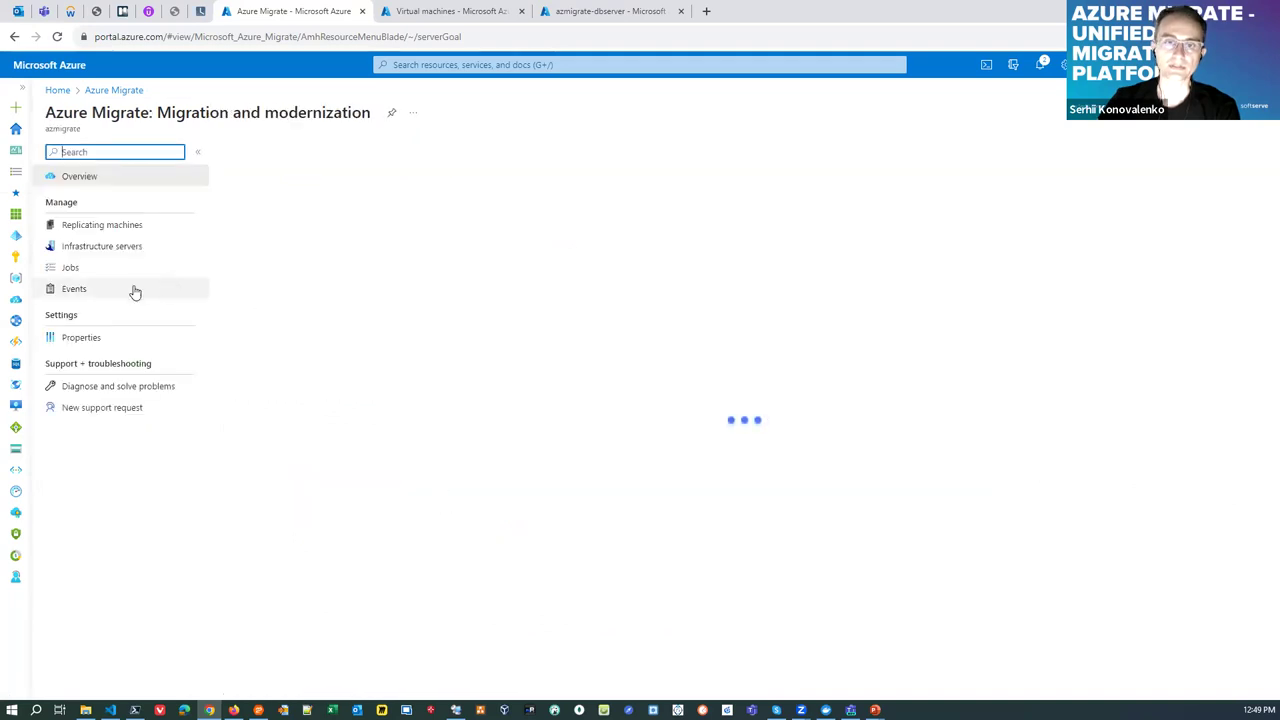
pyautogui.click(103, 247)
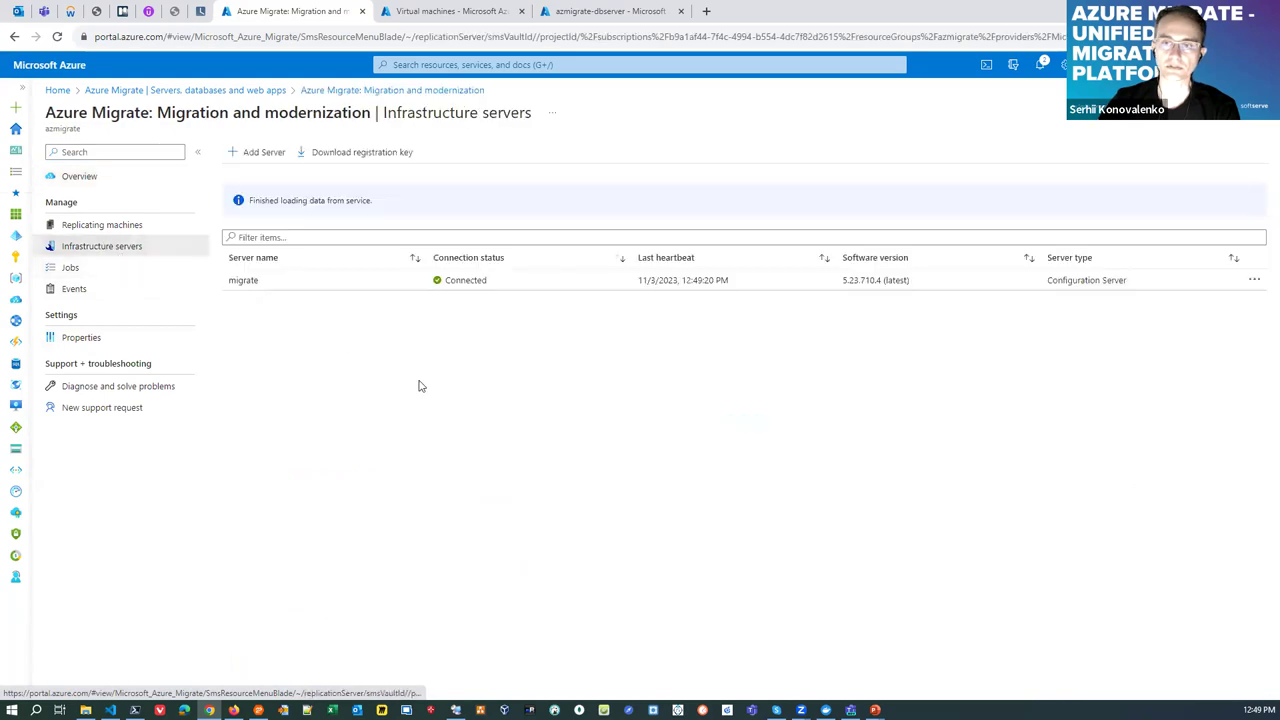
pyautogui.click(229, 91)
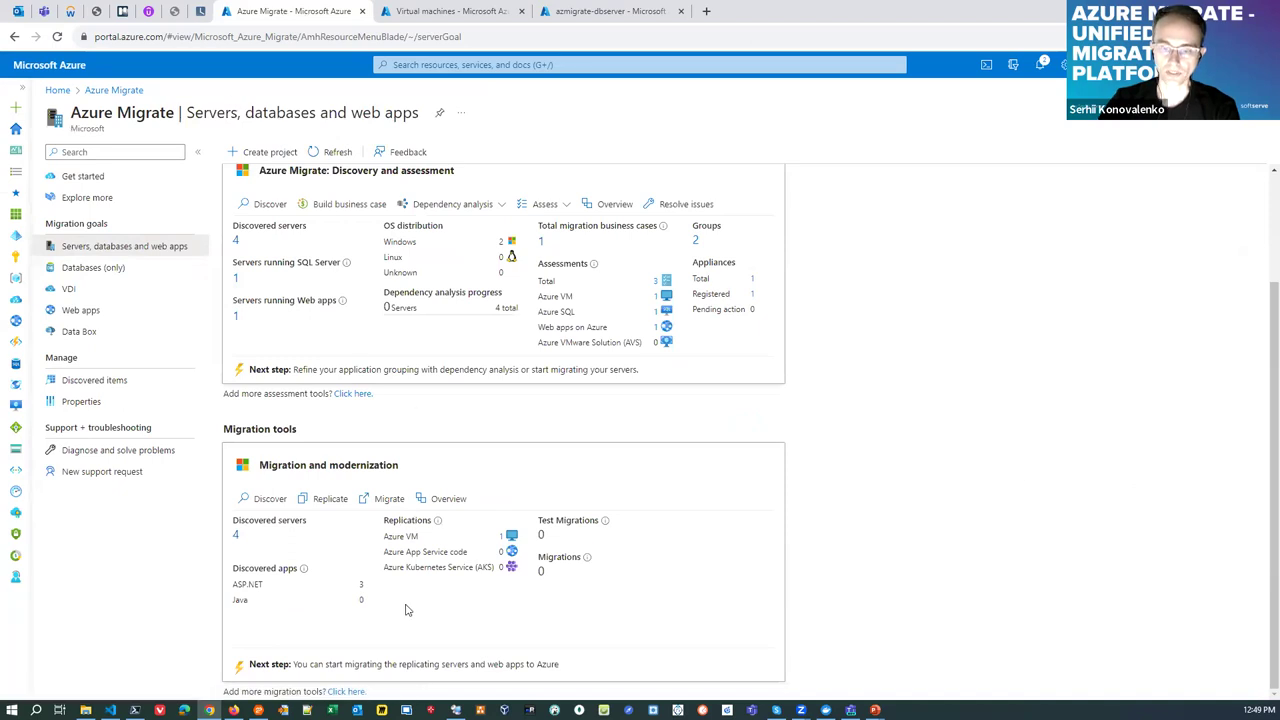
# Switch to the discover server in Remote Desktop Connection Manager and bring up its Appliance Configuration Manager page in Edge
pyautogui.moveTo(455, 710)
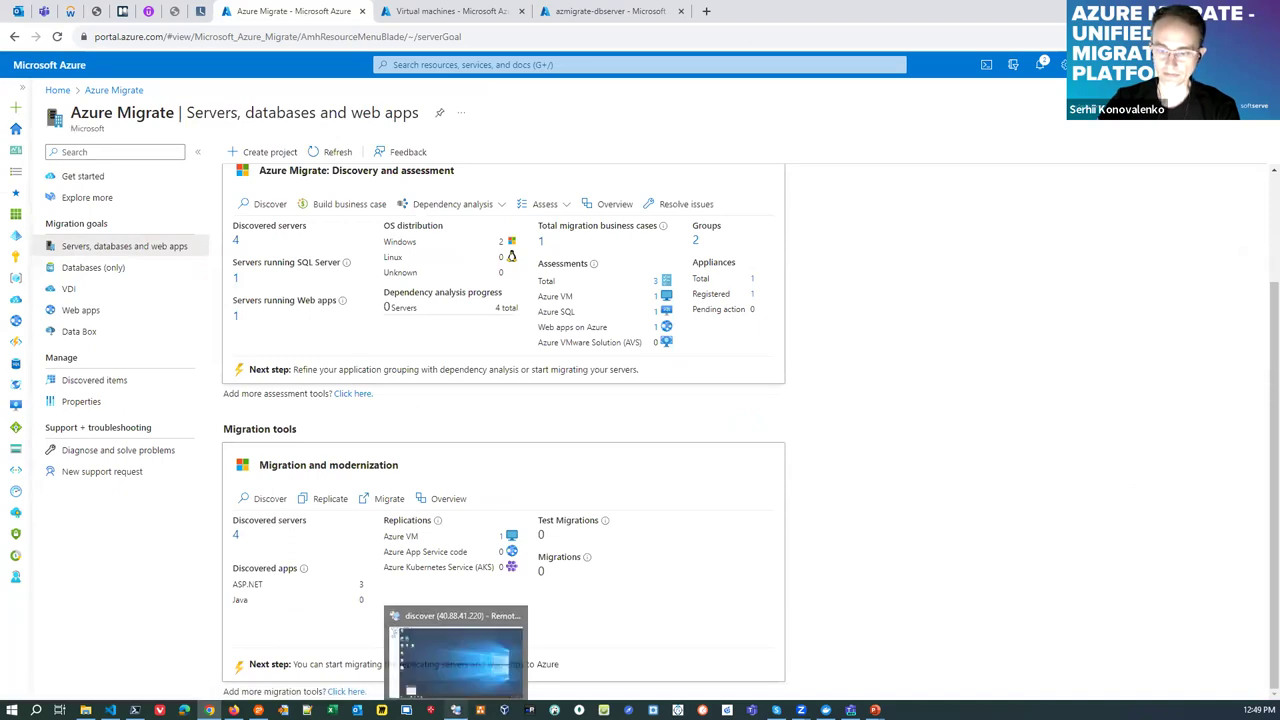
pyautogui.click(460, 658)
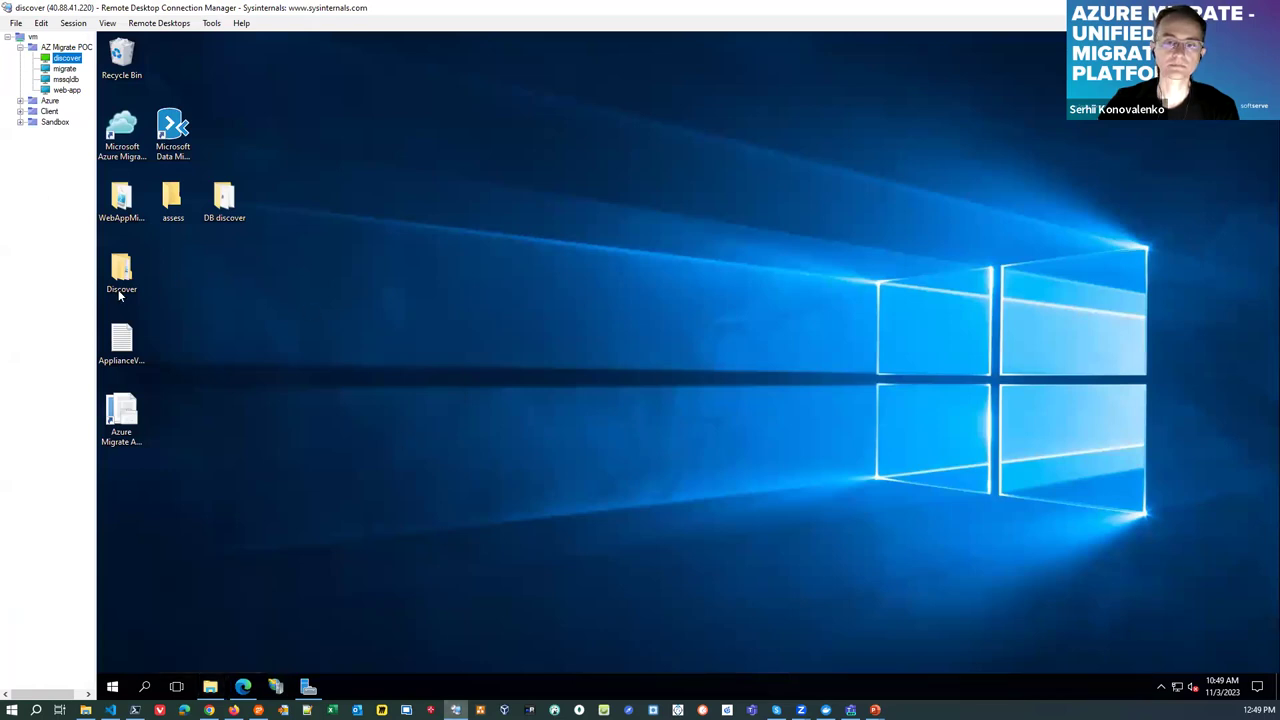
pyautogui.moveTo(95, 292)
pyautogui.mouseDown()
pyautogui.moveTo(133, 292)
pyautogui.moveTo(100, 292)
pyautogui.mouseUp()
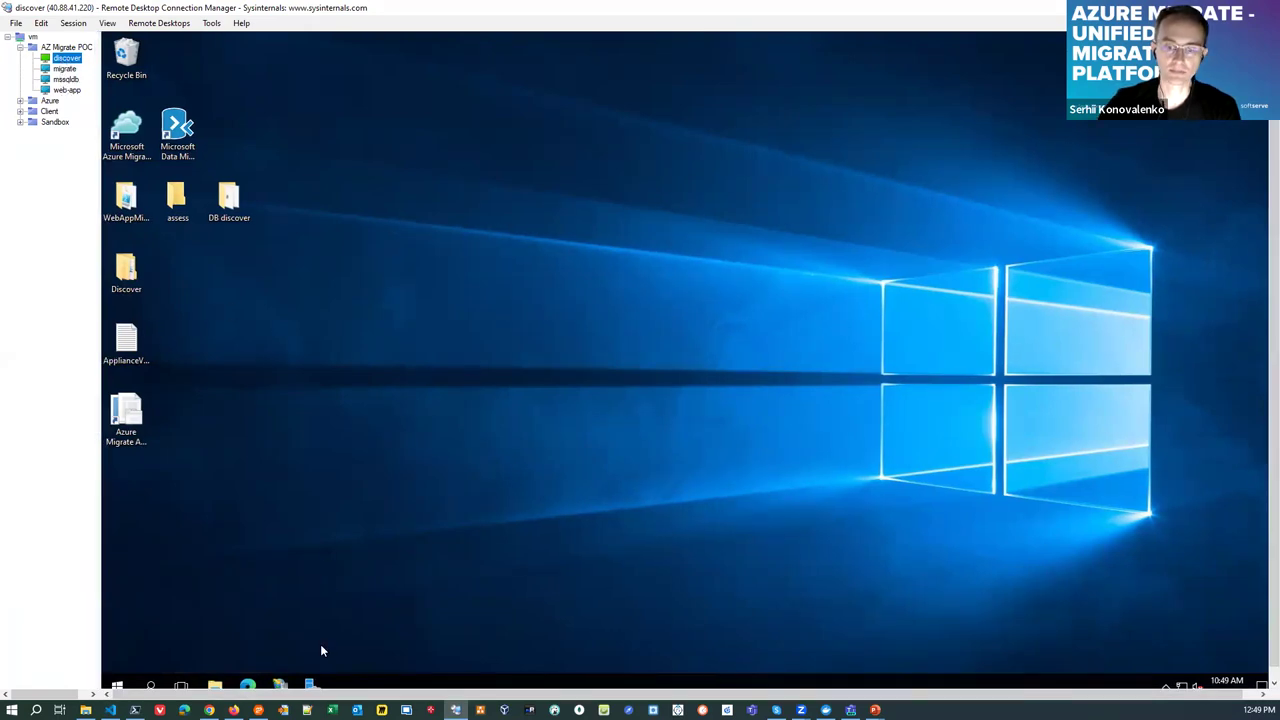
pyautogui.moveTo(97, 321); pyautogui.dragTo(91, 322)
pyautogui.click(243, 688)
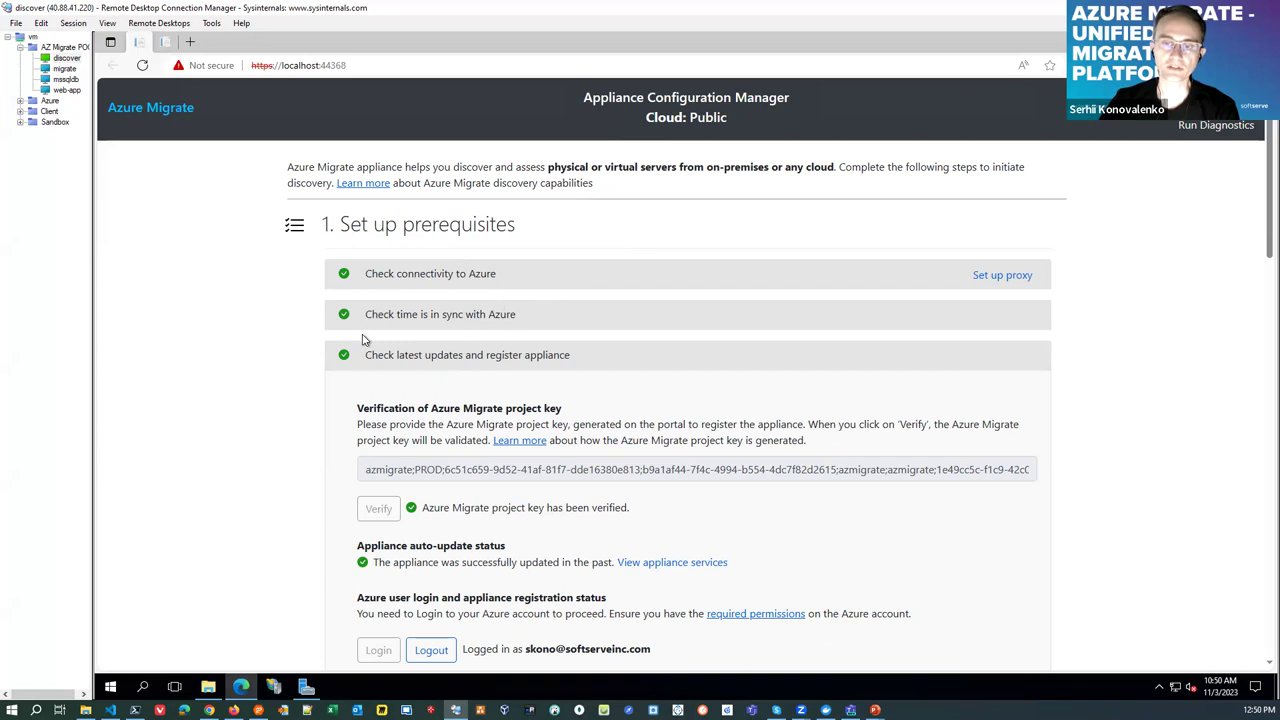
# Examine the appliance's prerequisite checks, project key verification and registration status
pyautogui.scroll(-1, 352, 412)
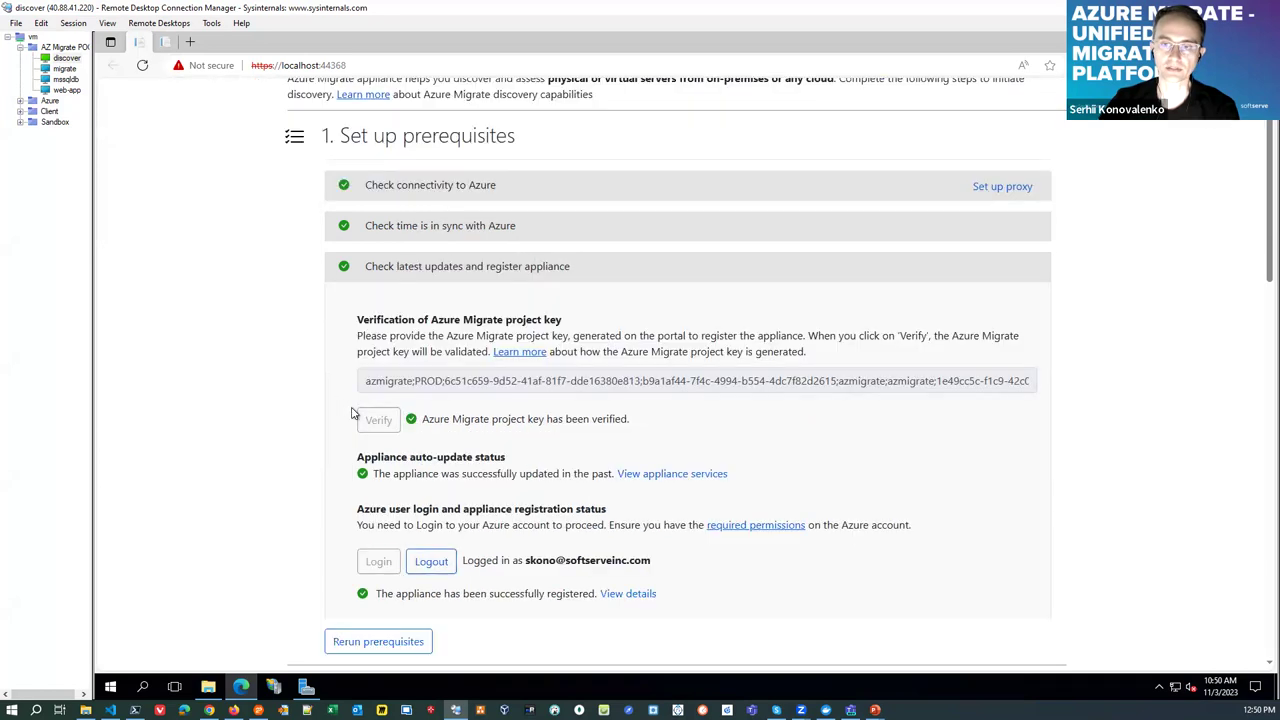
pyautogui.scroll(-2, 352, 412)
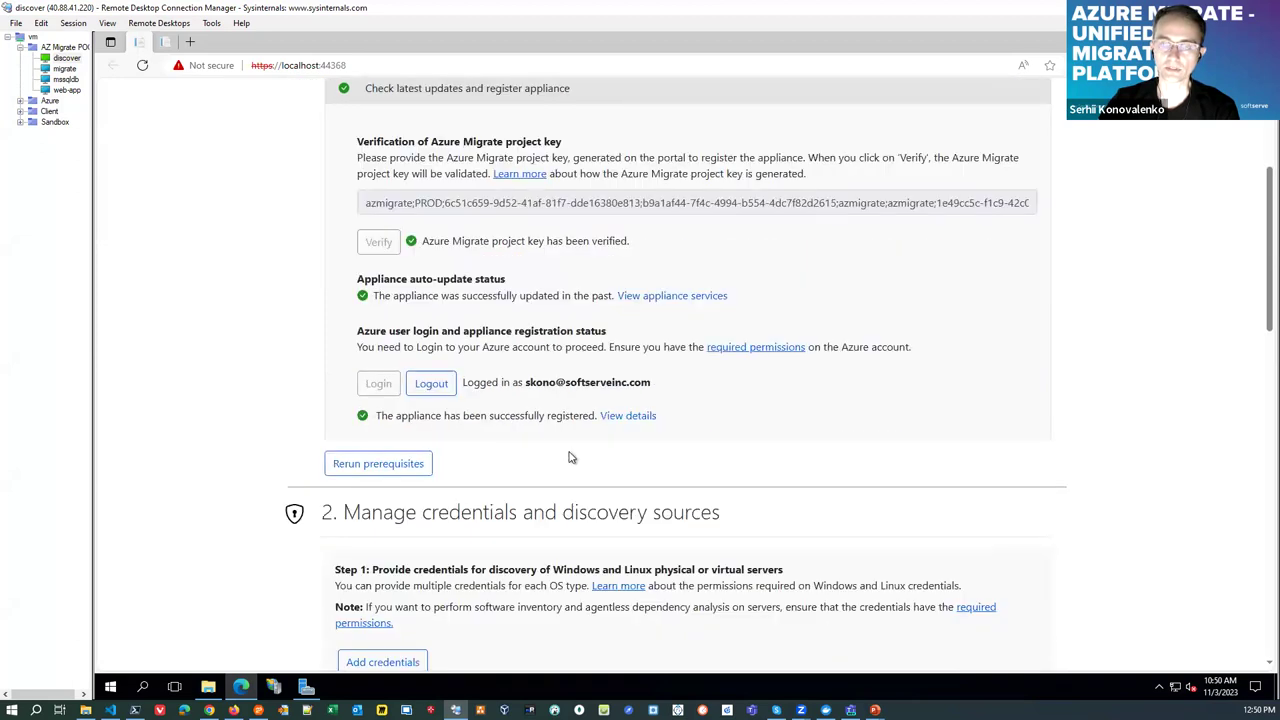
pyautogui.scroll(3, 533, 472)
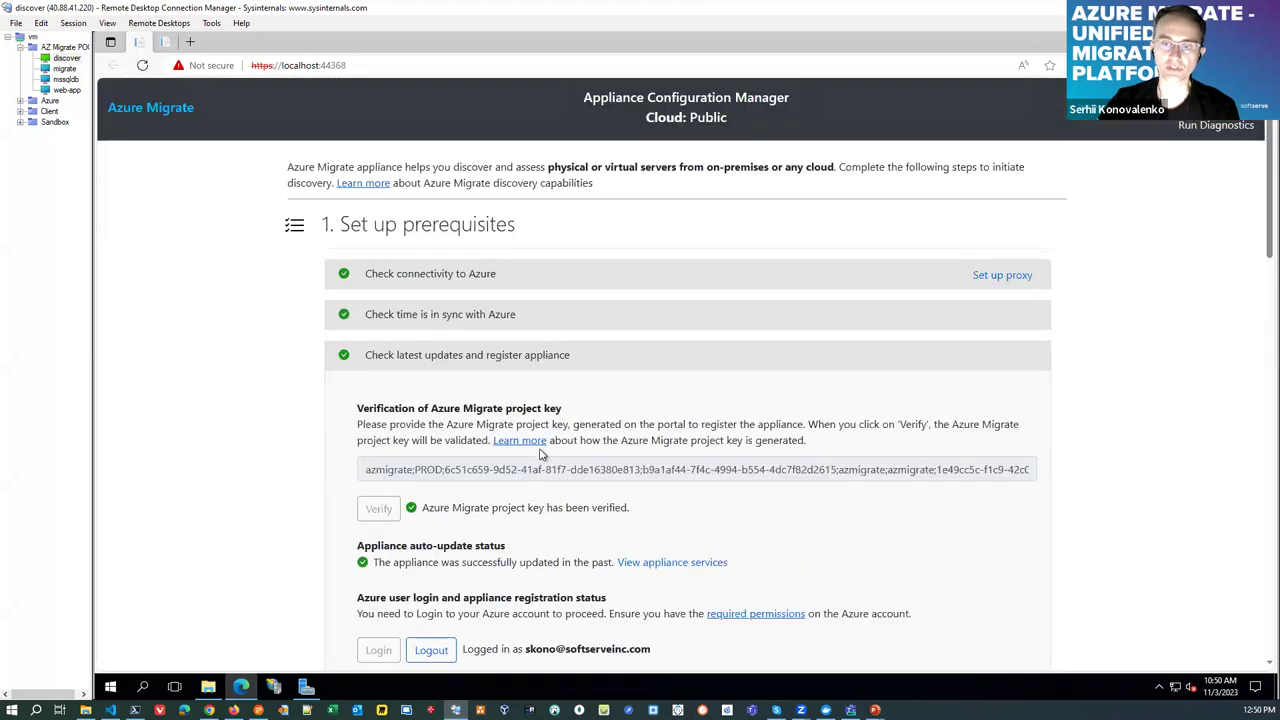
# Examine the appliance's server credentials, discovery source IP addresses and statuses, and the SQL Server and Windows credentials
pyautogui.scroll(-7, 600, 447)
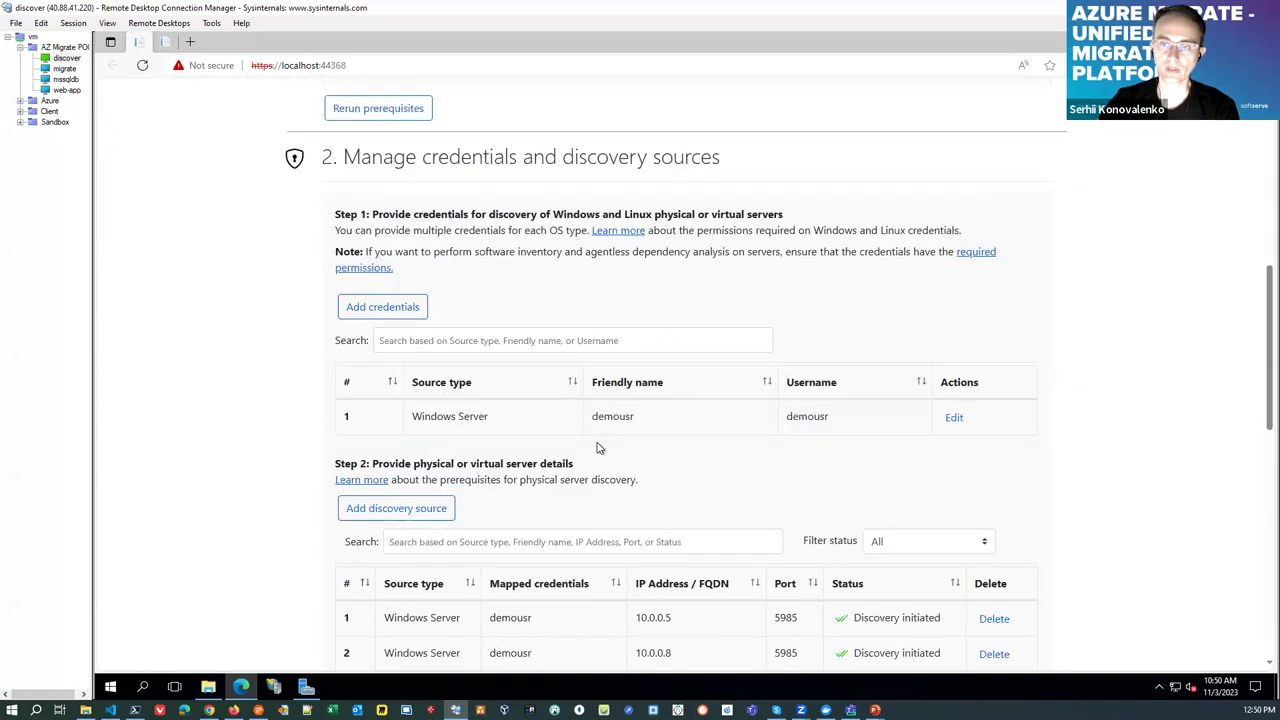
pyautogui.scroll(-1, 595, 447)
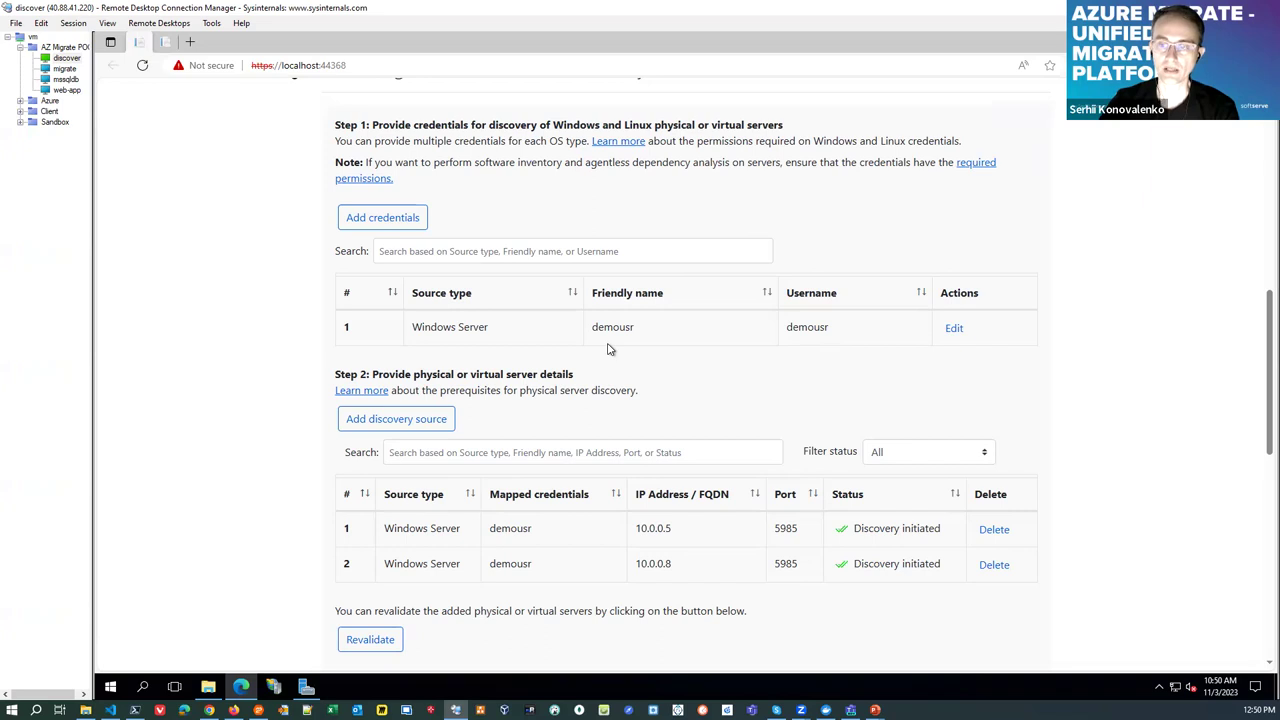
pyautogui.scroll(-2, 620, 355)
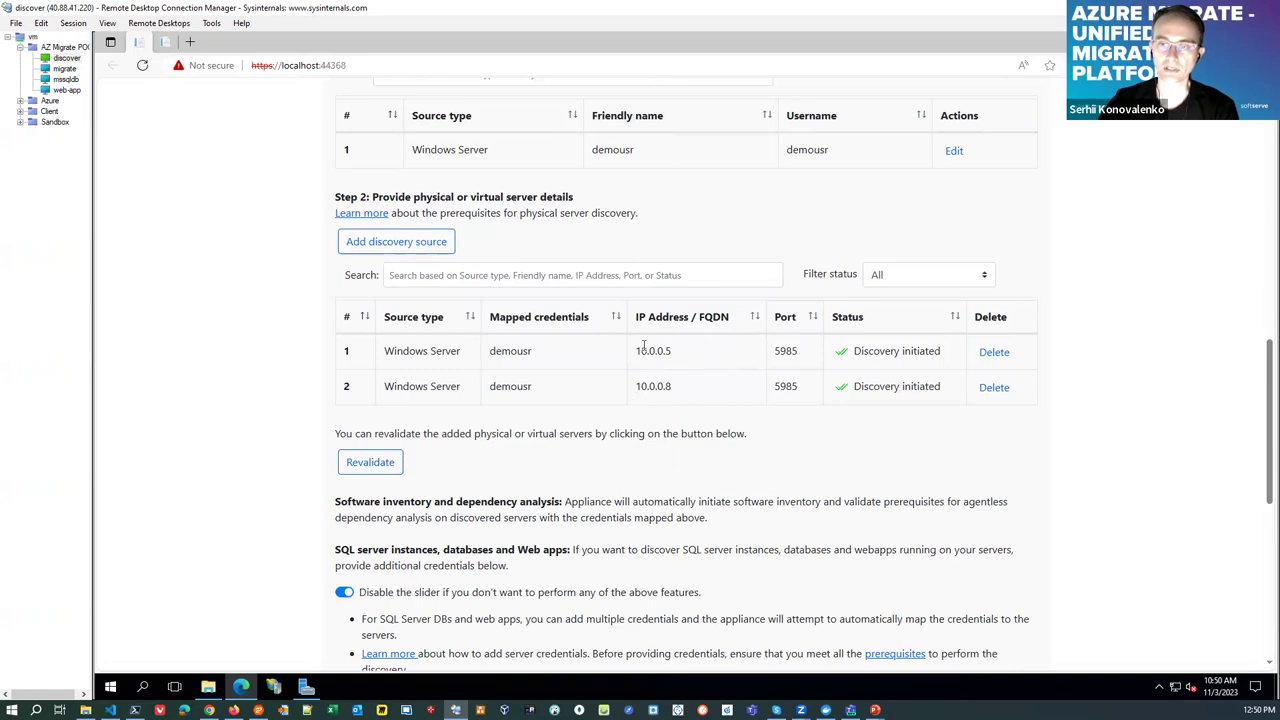
pyautogui.moveTo(635, 350); pyautogui.dragTo(678, 355)
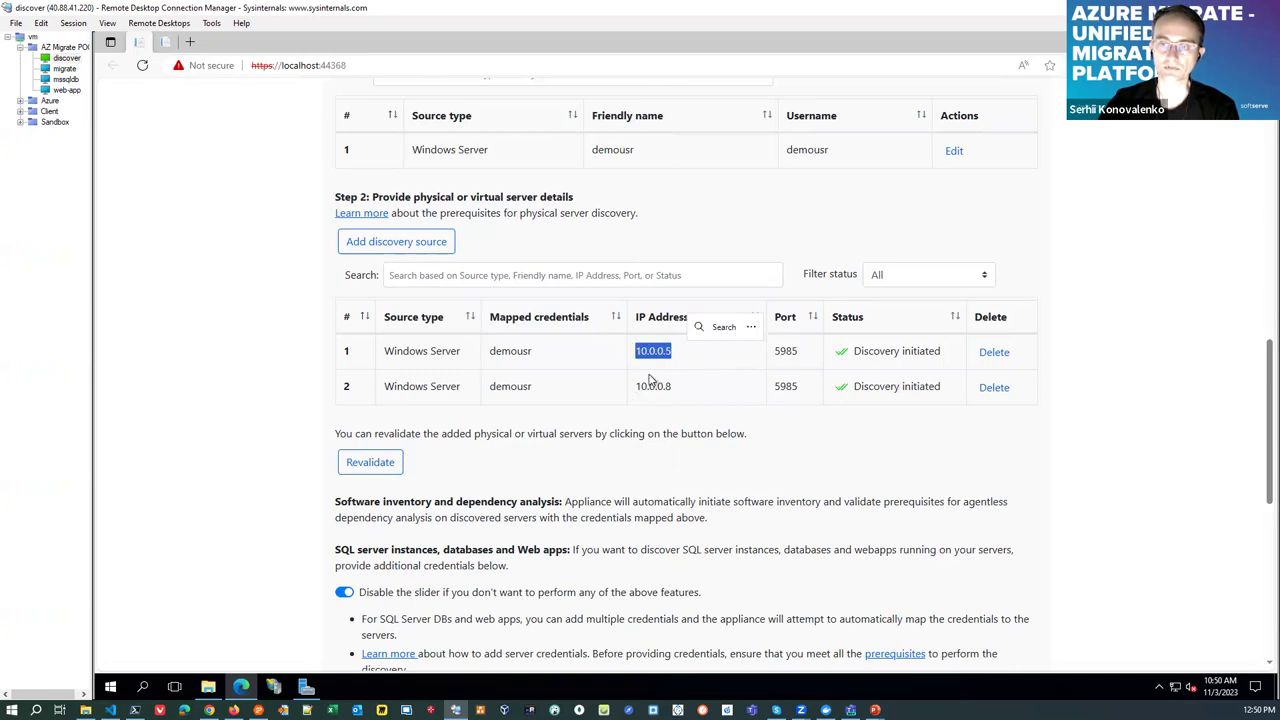
pyautogui.click(653, 386)
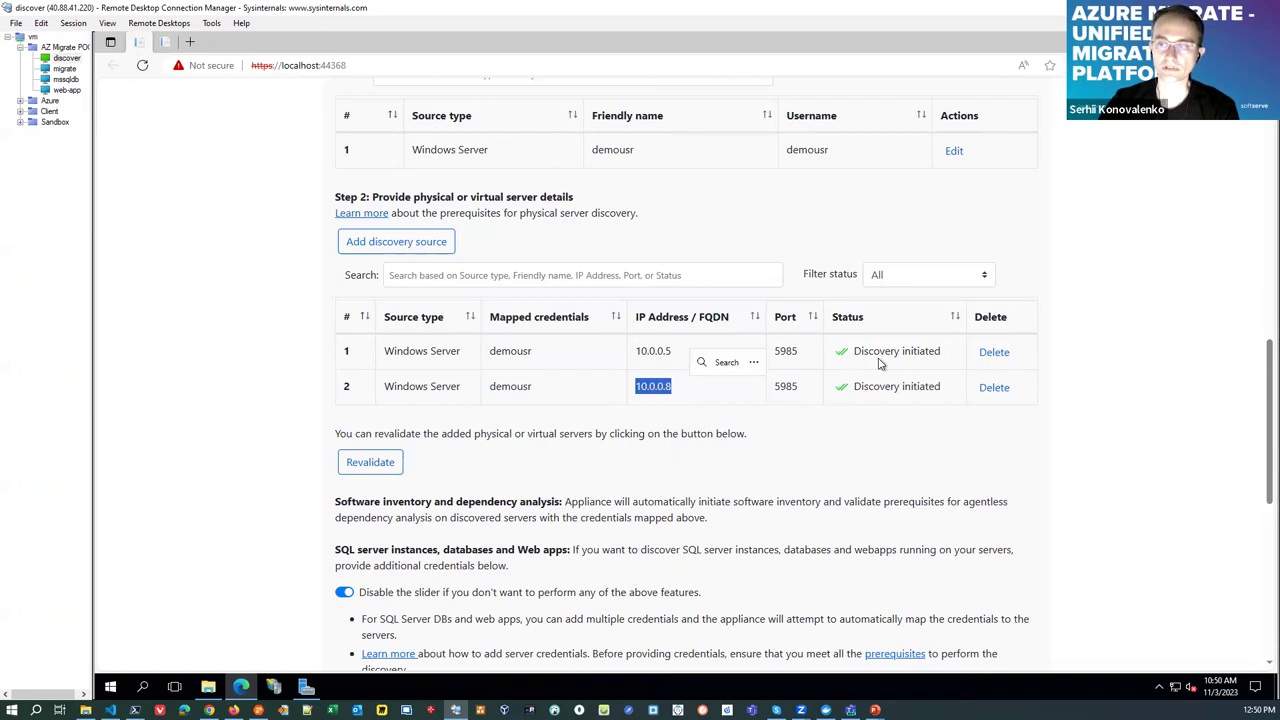
pyautogui.scroll(-4, 820, 402)
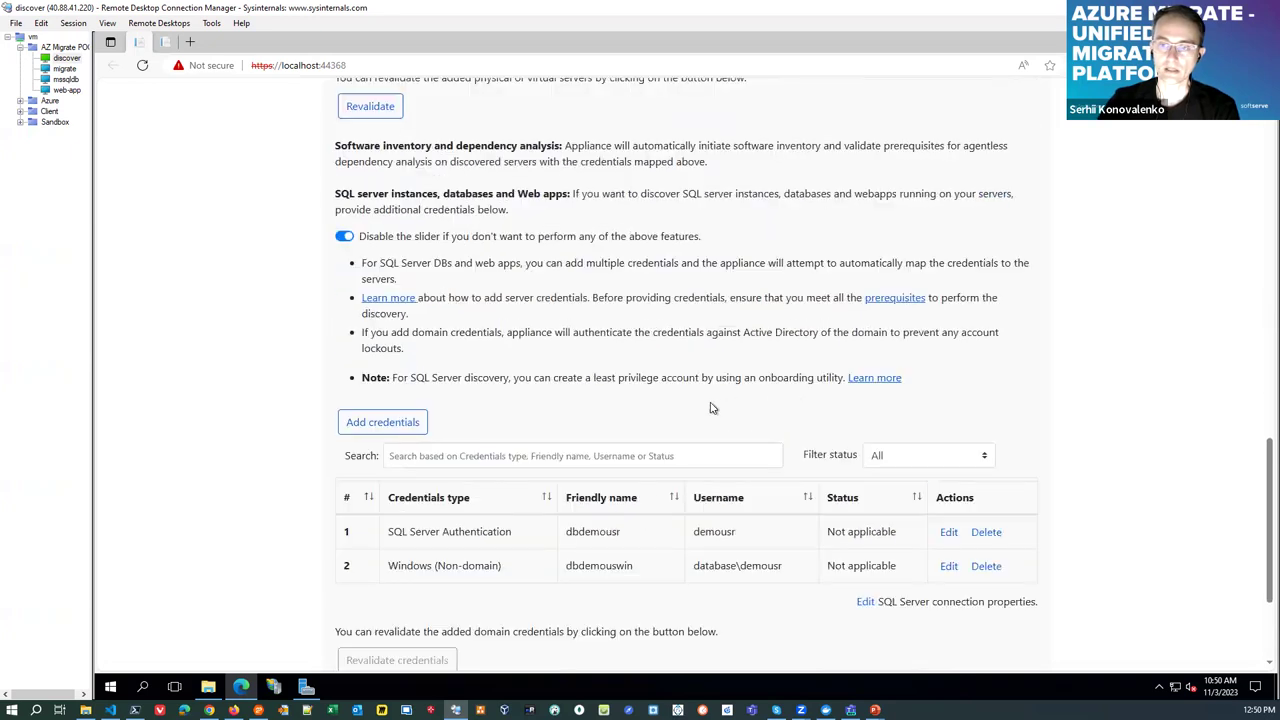
pyautogui.scroll(-2, 644, 418)
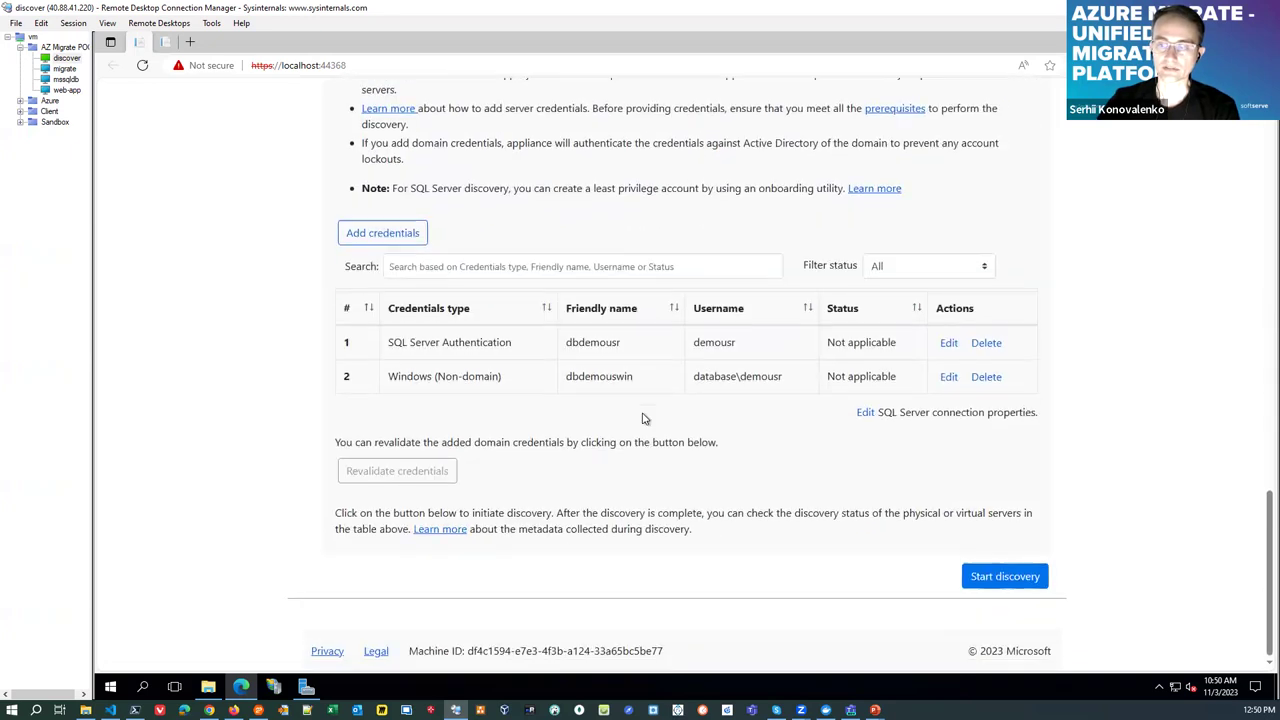
pyautogui.scroll(6, 644, 418)
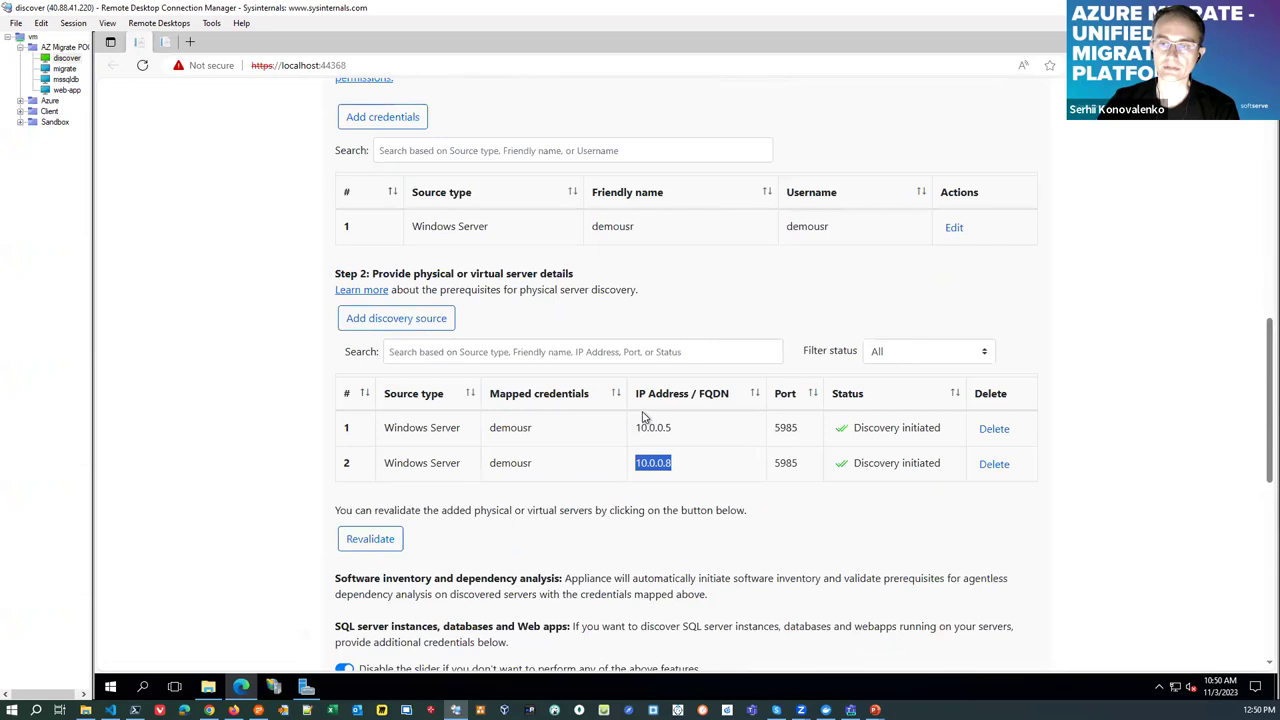
pyautogui.scroll(3, 644, 418)
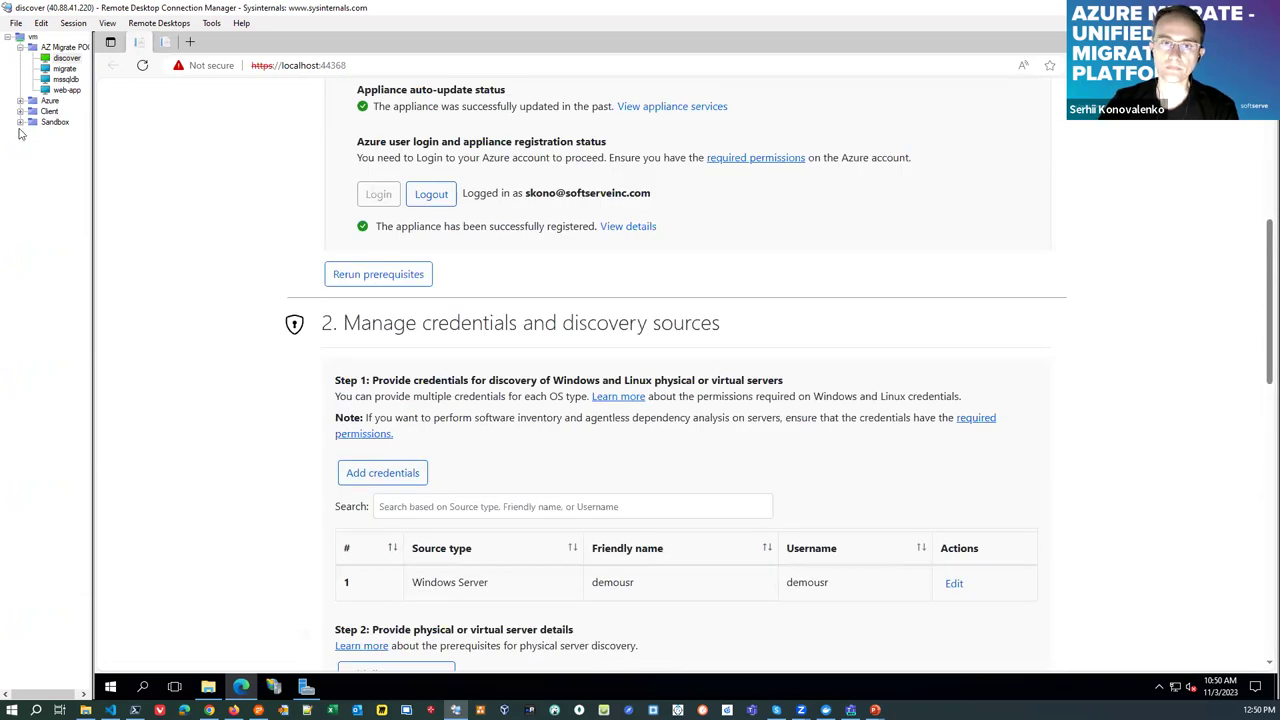
# Switch back to the Azure portal in Chrome and open the Azure VM assessment Assess-1 from Discovery and assessment
pyautogui.moveTo(209, 705)
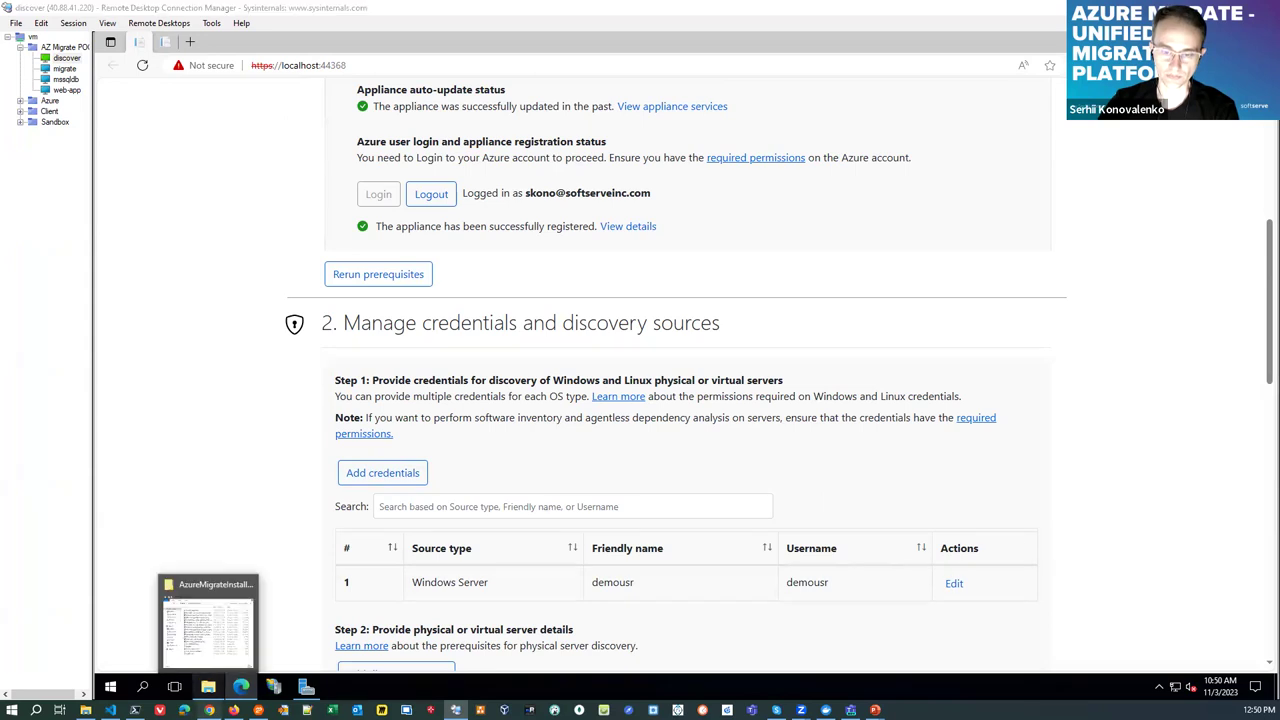
pyautogui.click(210, 622)
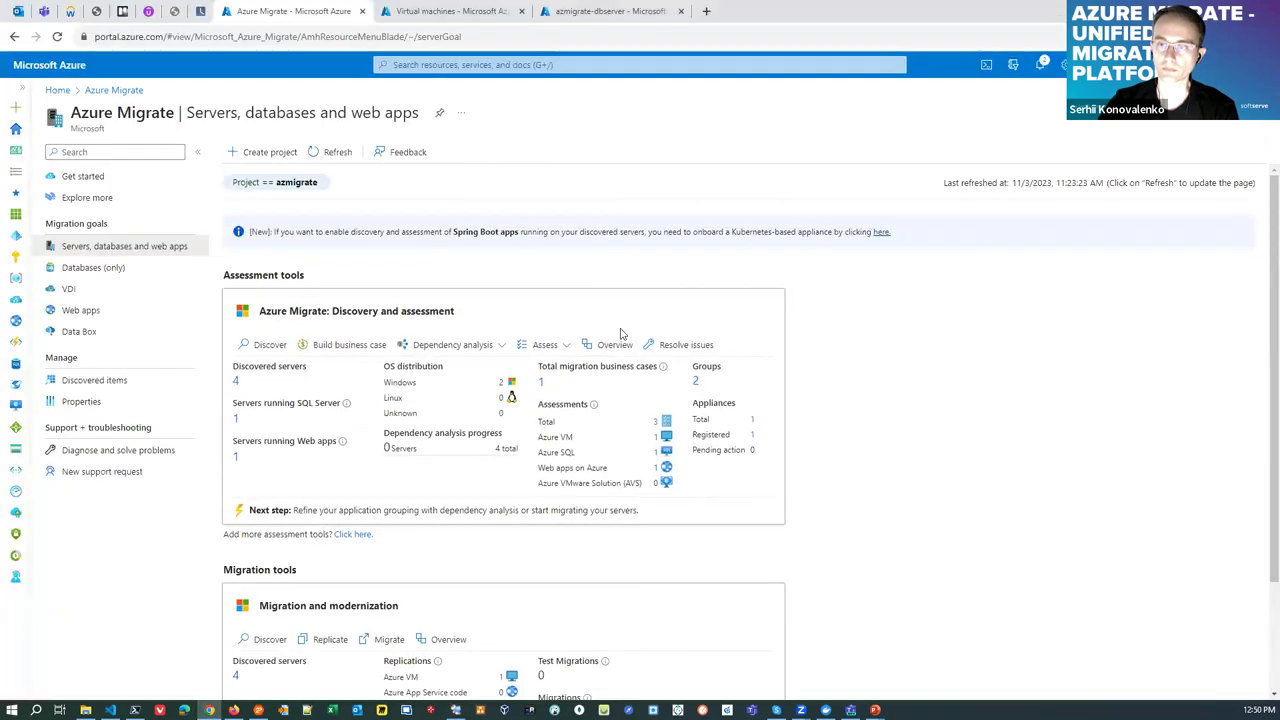
pyautogui.click(611, 344)
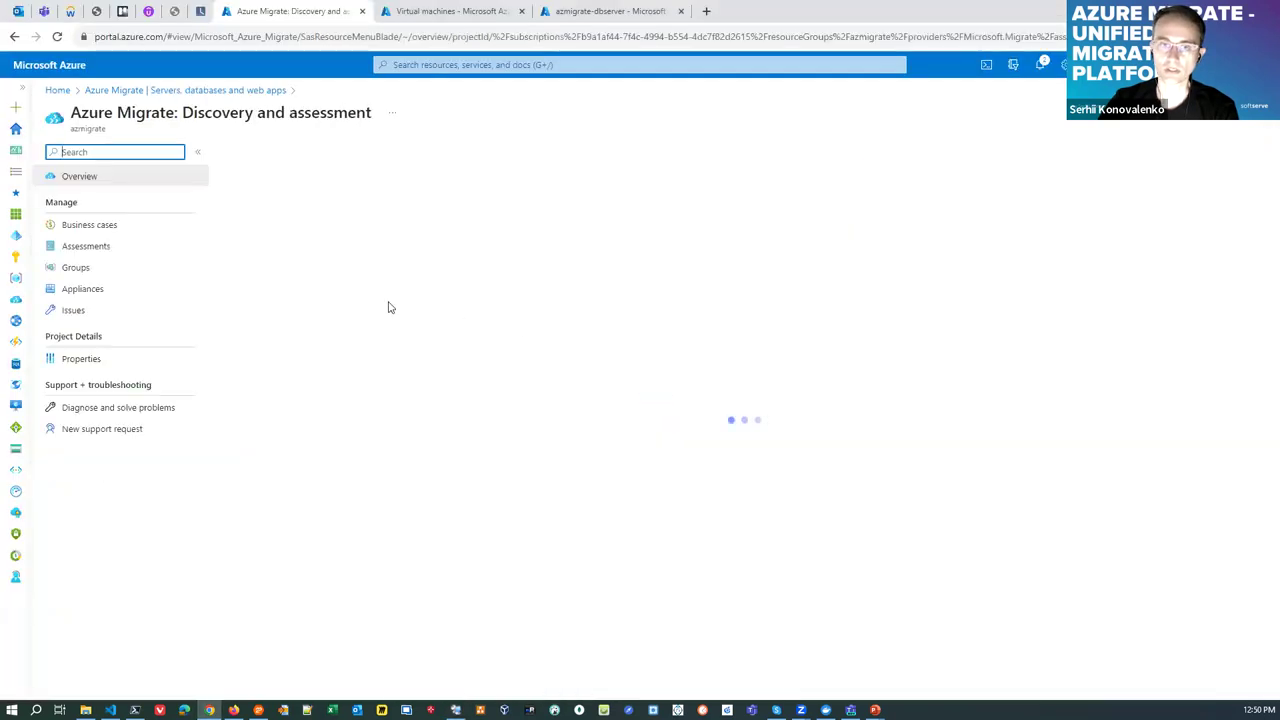
pyautogui.click(93, 248)
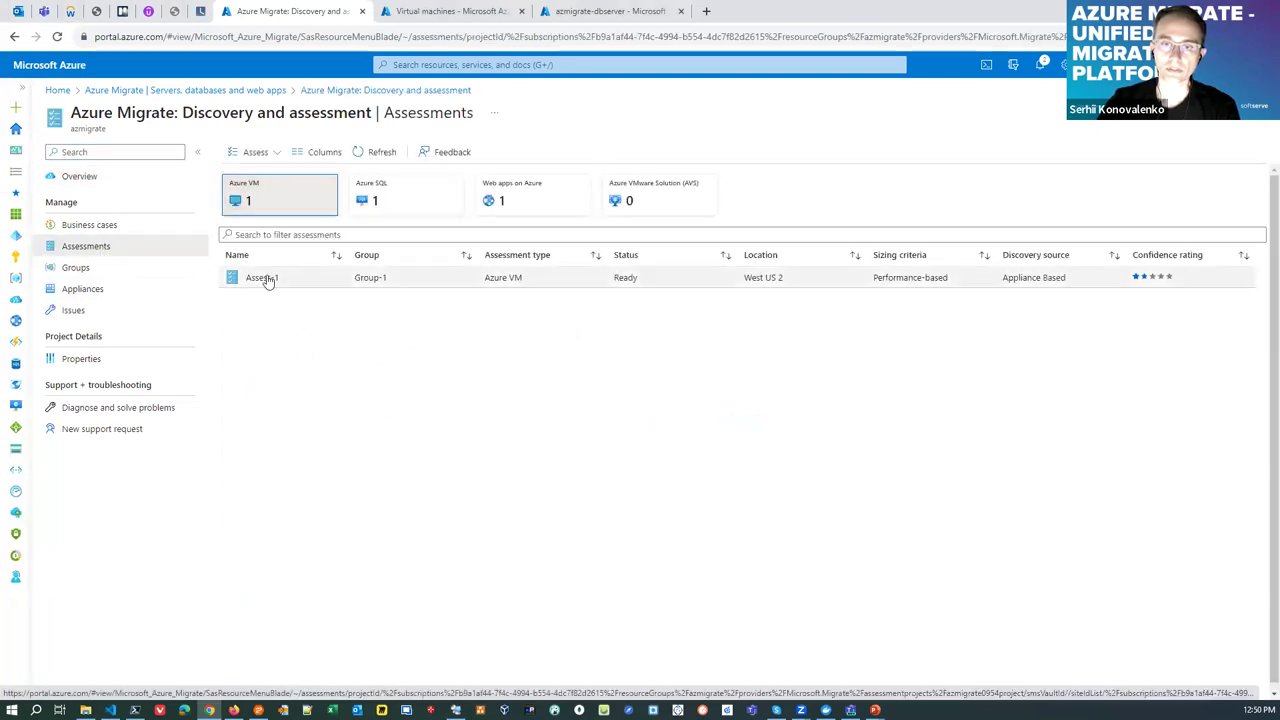
pyautogui.click(262, 278)
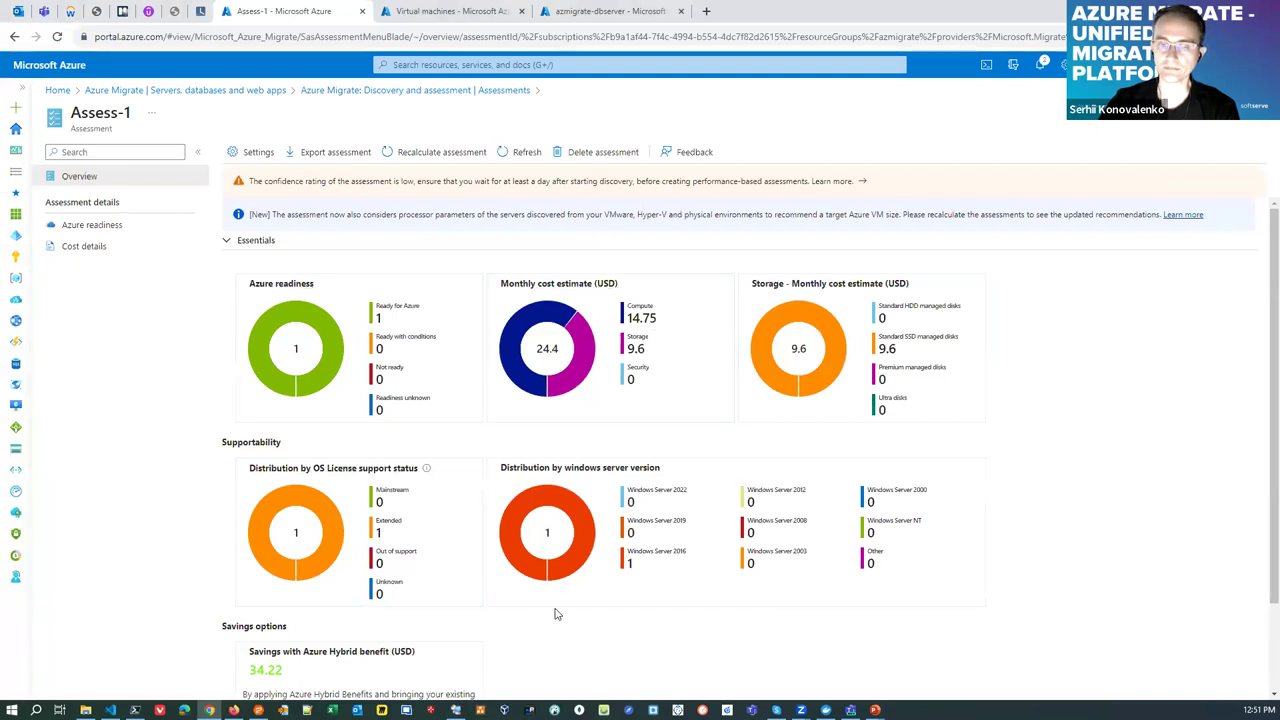
# Leave the Assess-1 overview and open the Azure SQL assessment Assess-2 from Discovery and assessment
pyautogui.scroll(-2, 471, 608)
pyautogui.scroll(2, 471, 606)
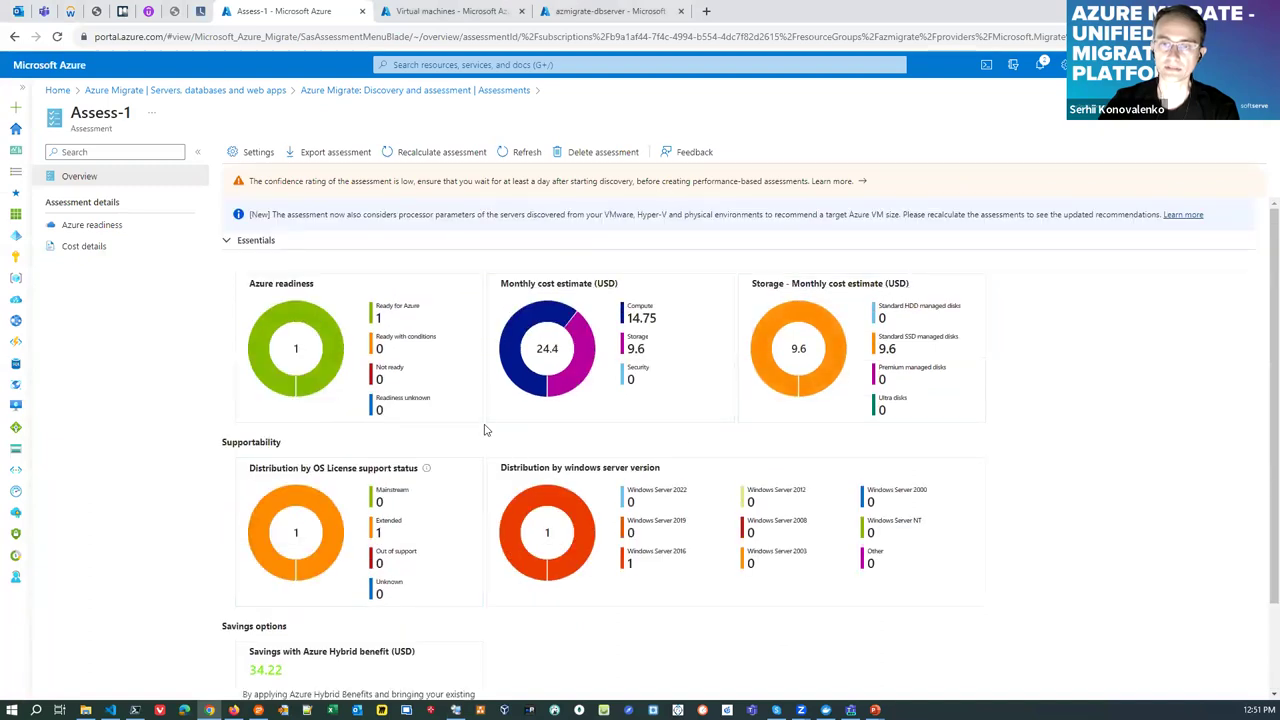
pyautogui.click(250, 91)
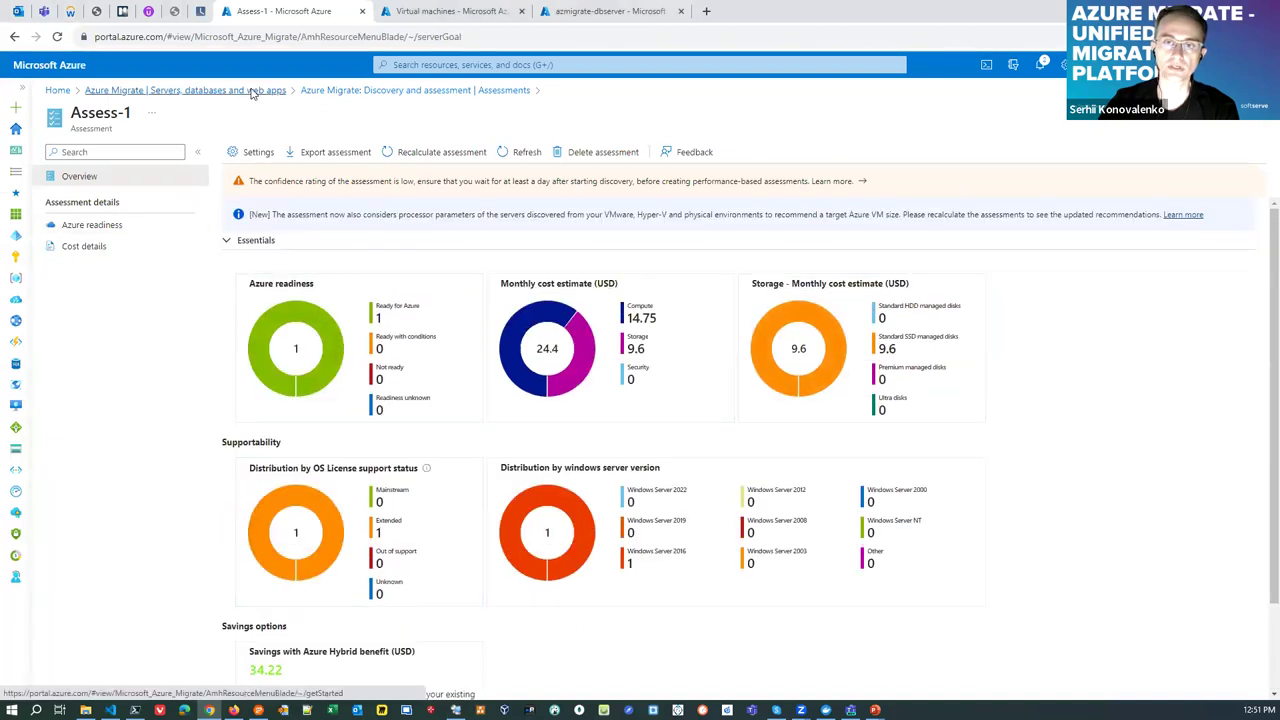
pyautogui.click(614, 344)
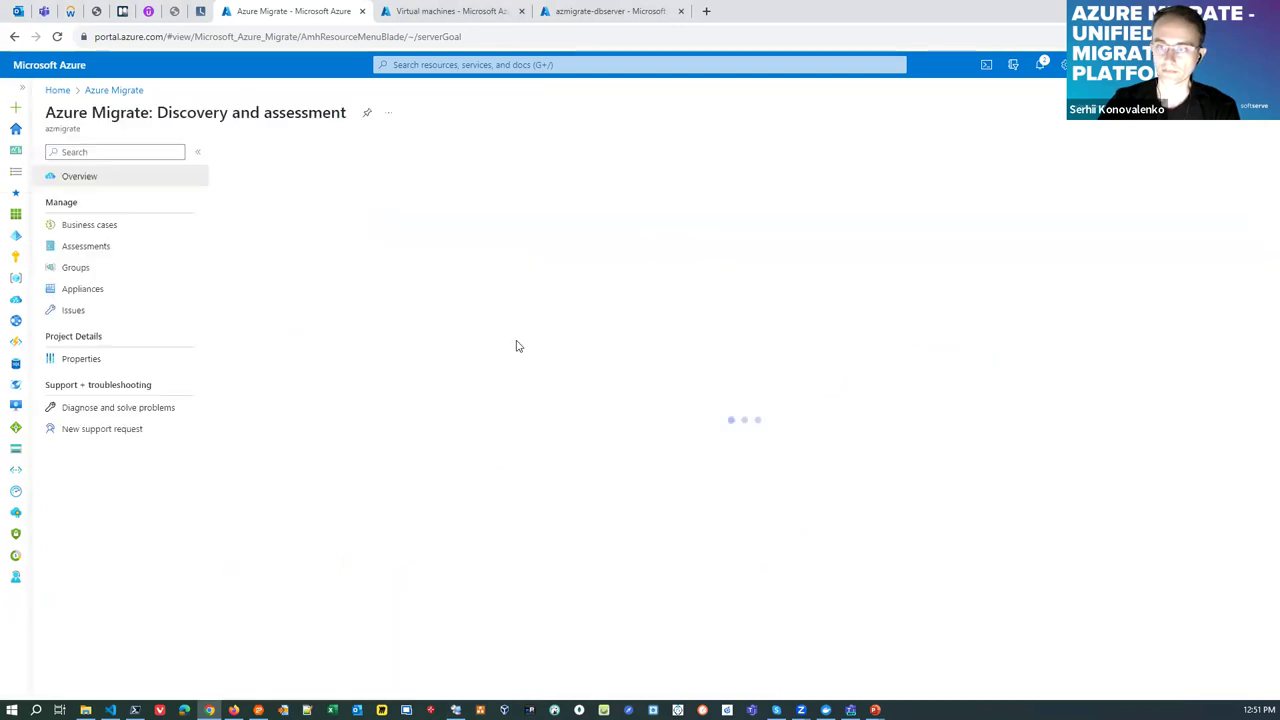
pyautogui.click(95, 246)
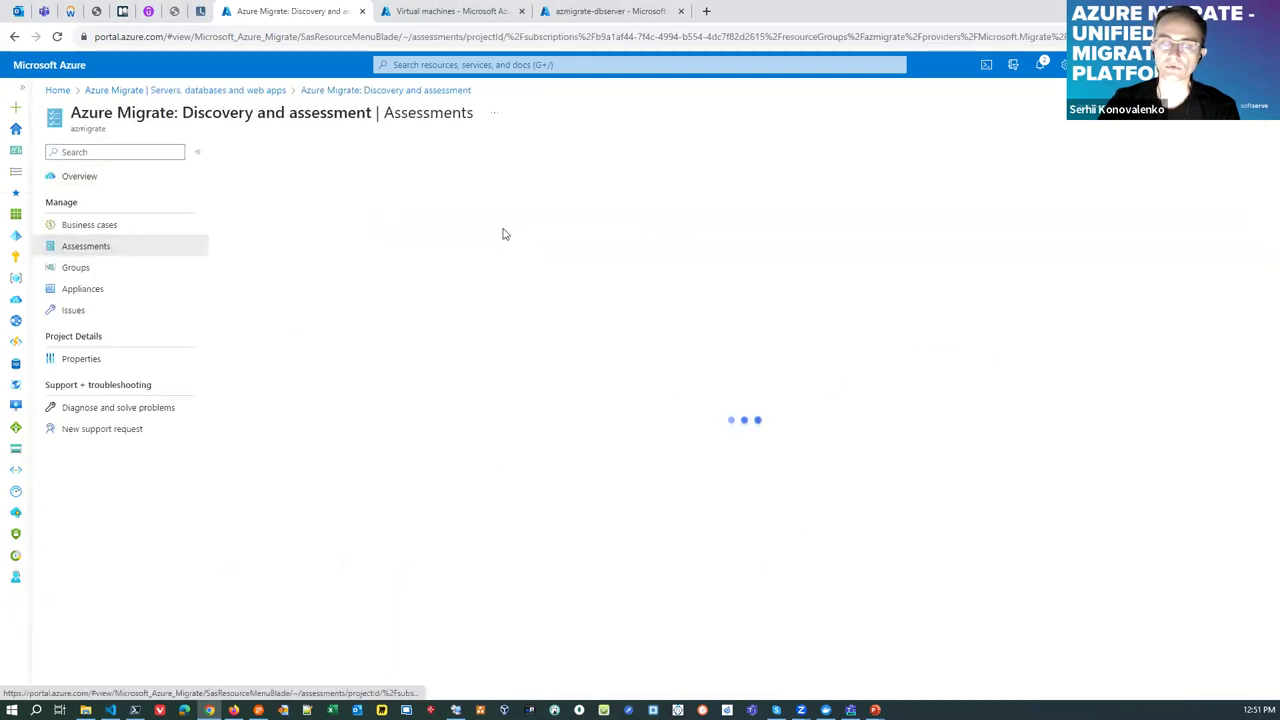
pyautogui.click(397, 197)
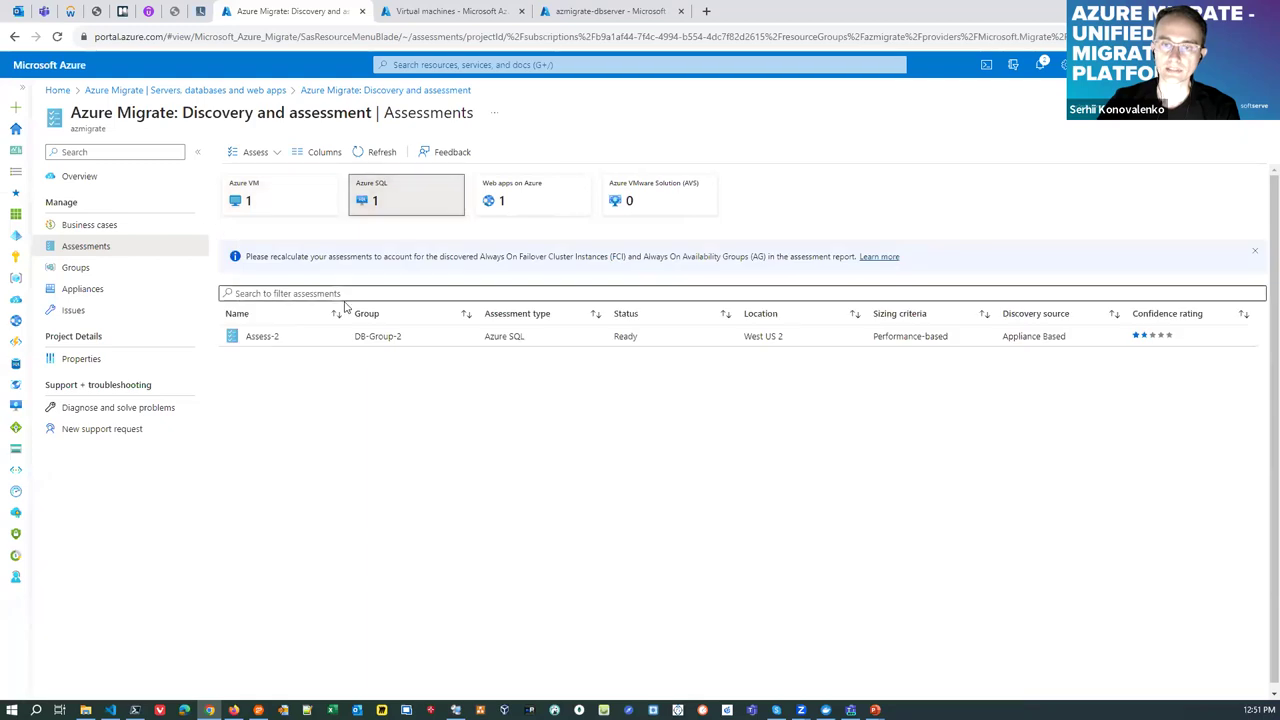
pyautogui.click(262, 337)
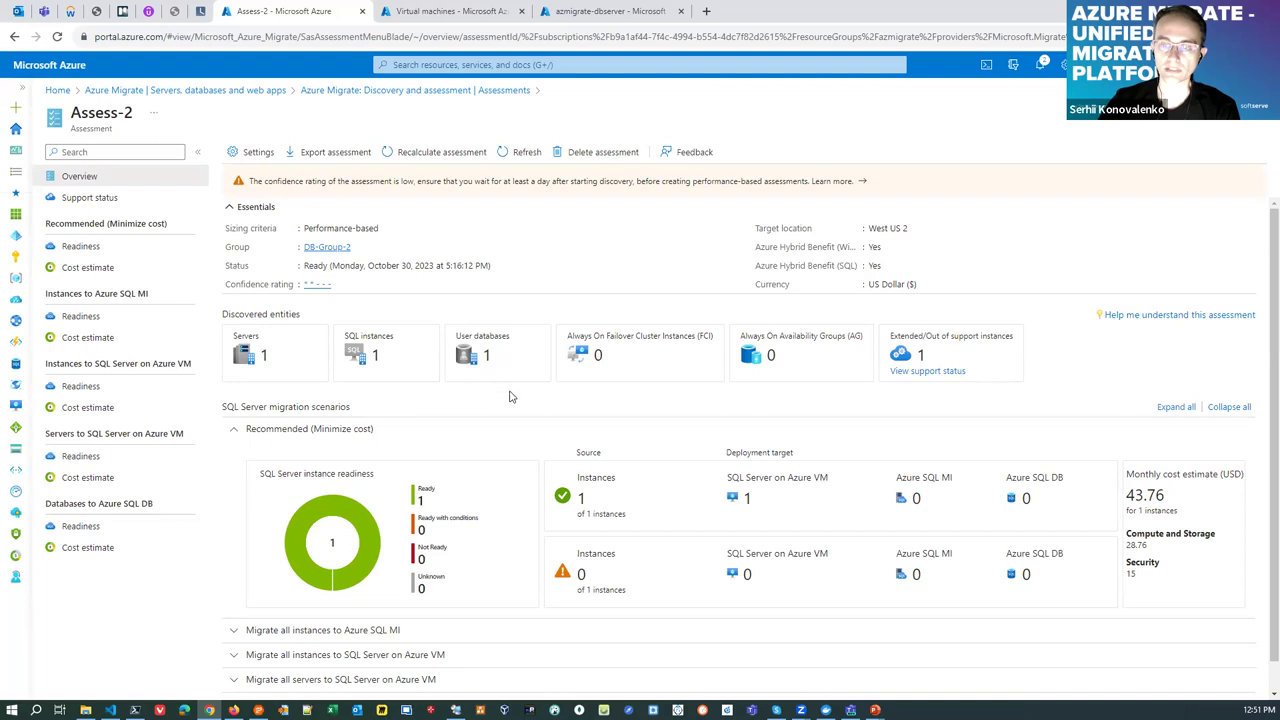
# Examine Assess-2's SQL Server migration scenarios, expanding all instances to Azure SQL MI and all servers to SQL Server on Azure VM
pyautogui.scroll(-1, 502, 394)
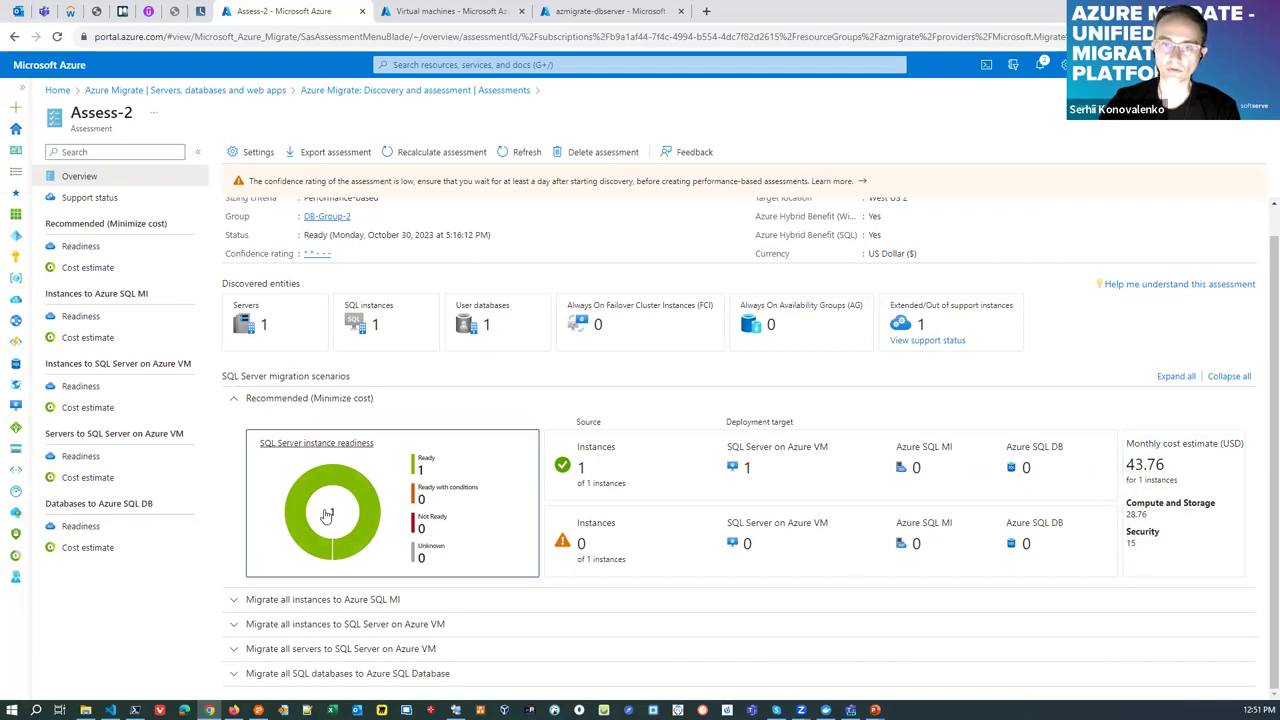
pyautogui.click(229, 605)
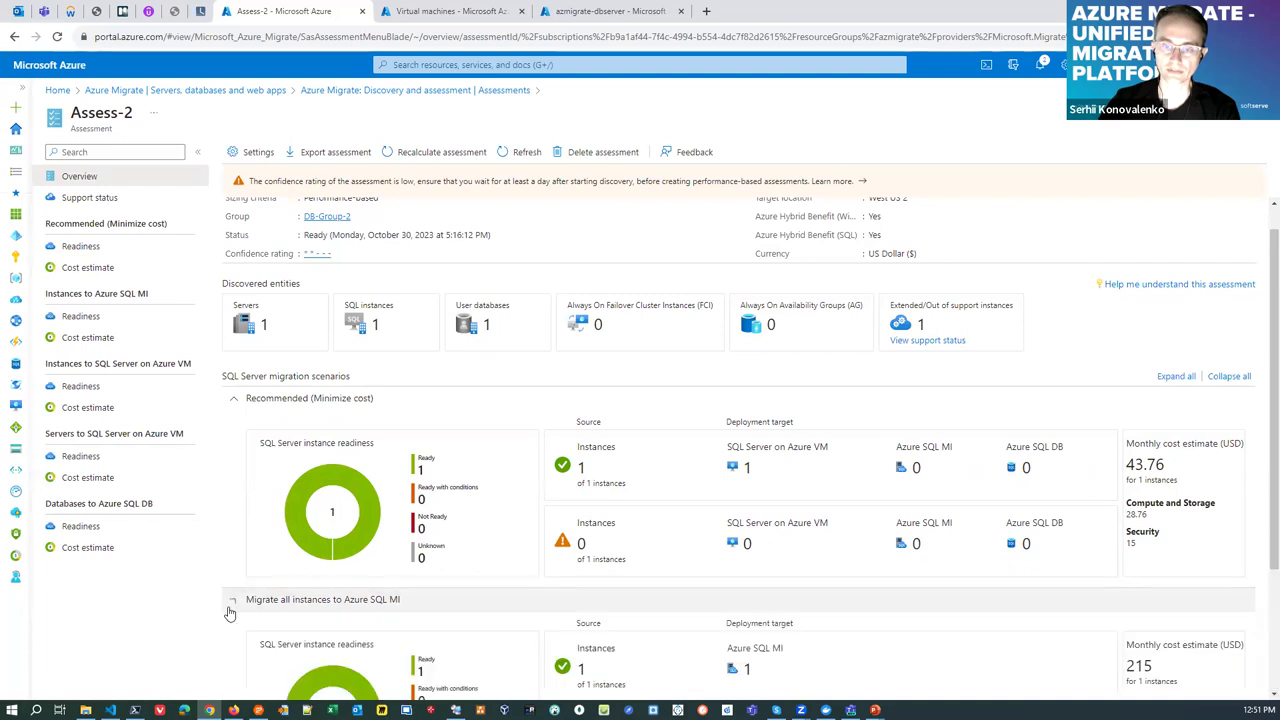
pyautogui.scroll(-2, 1150, 503)
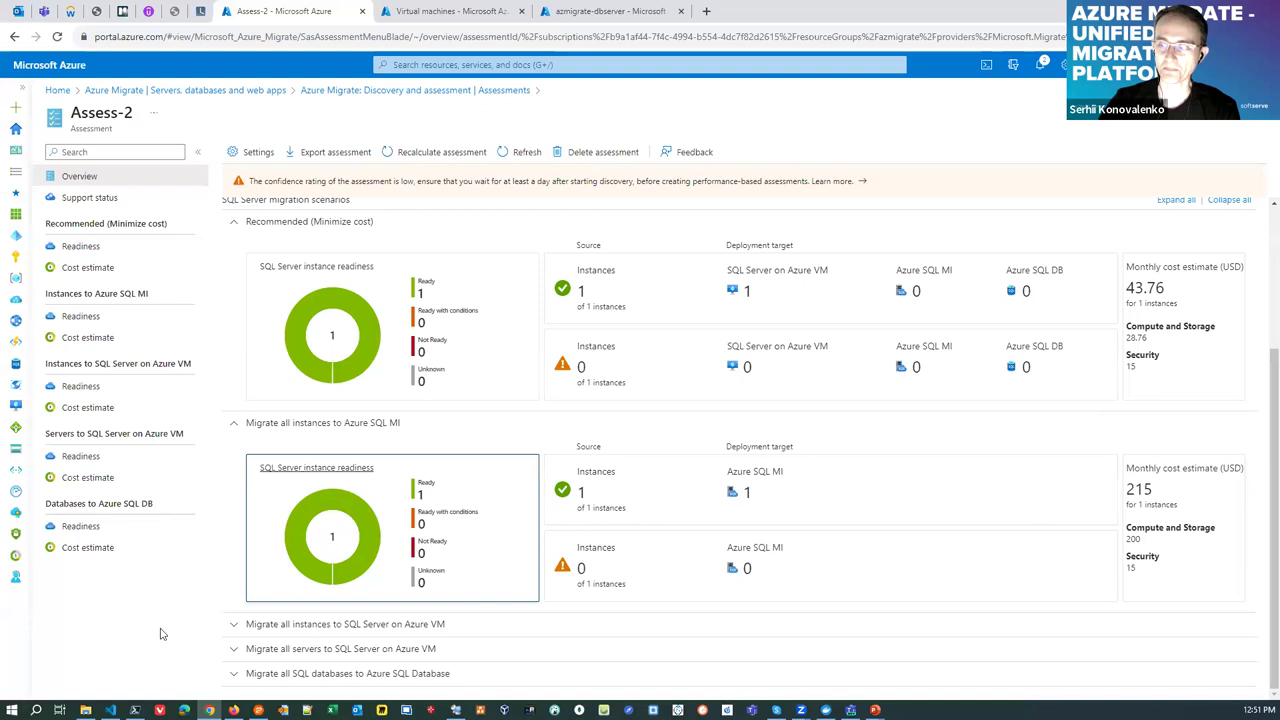
pyautogui.click(233, 649)
pyautogui.scroll(-2, 846, 634)
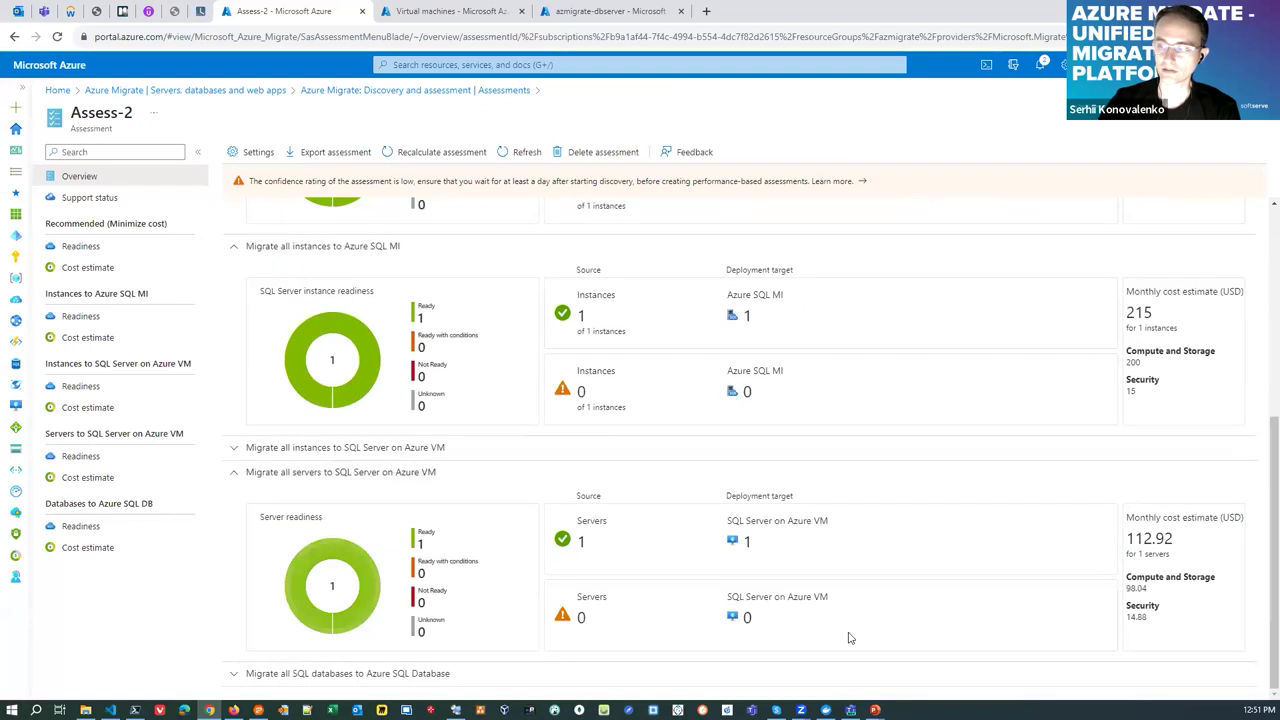
pyautogui.scroll(1, 533, 660)
pyautogui.scroll(4, 533, 660)
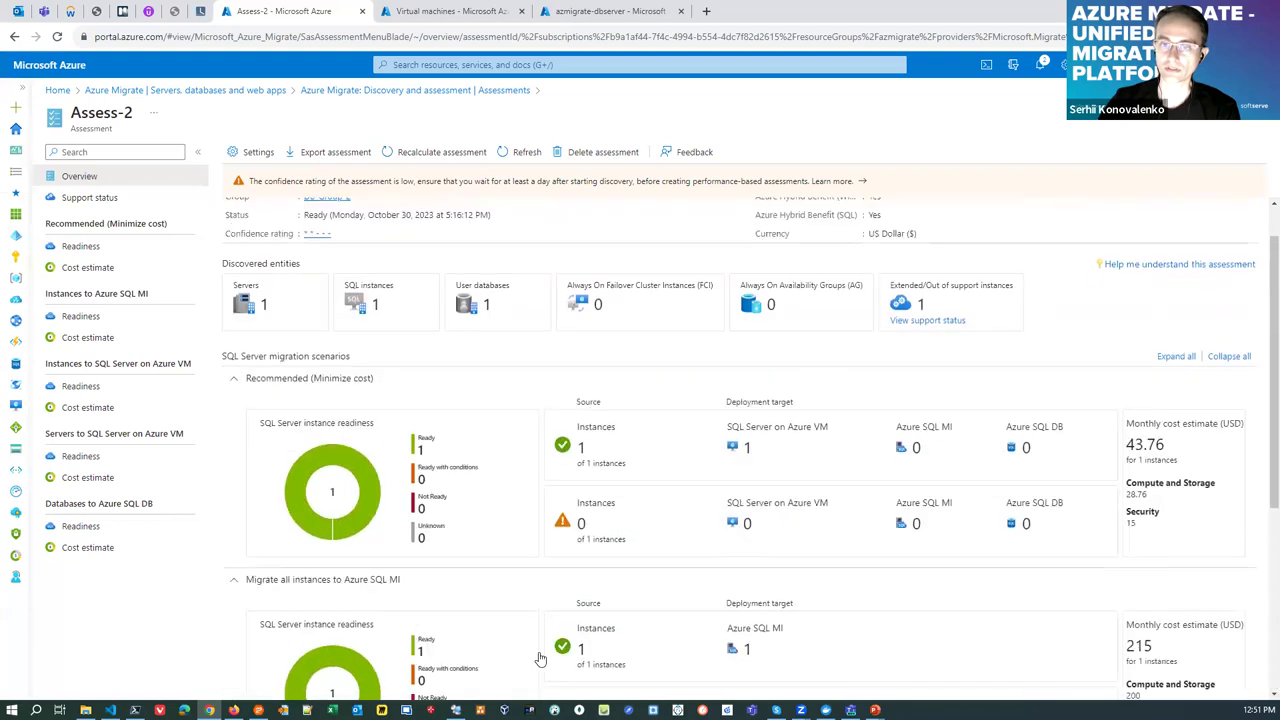
pyautogui.scroll(-4, 509, 500)
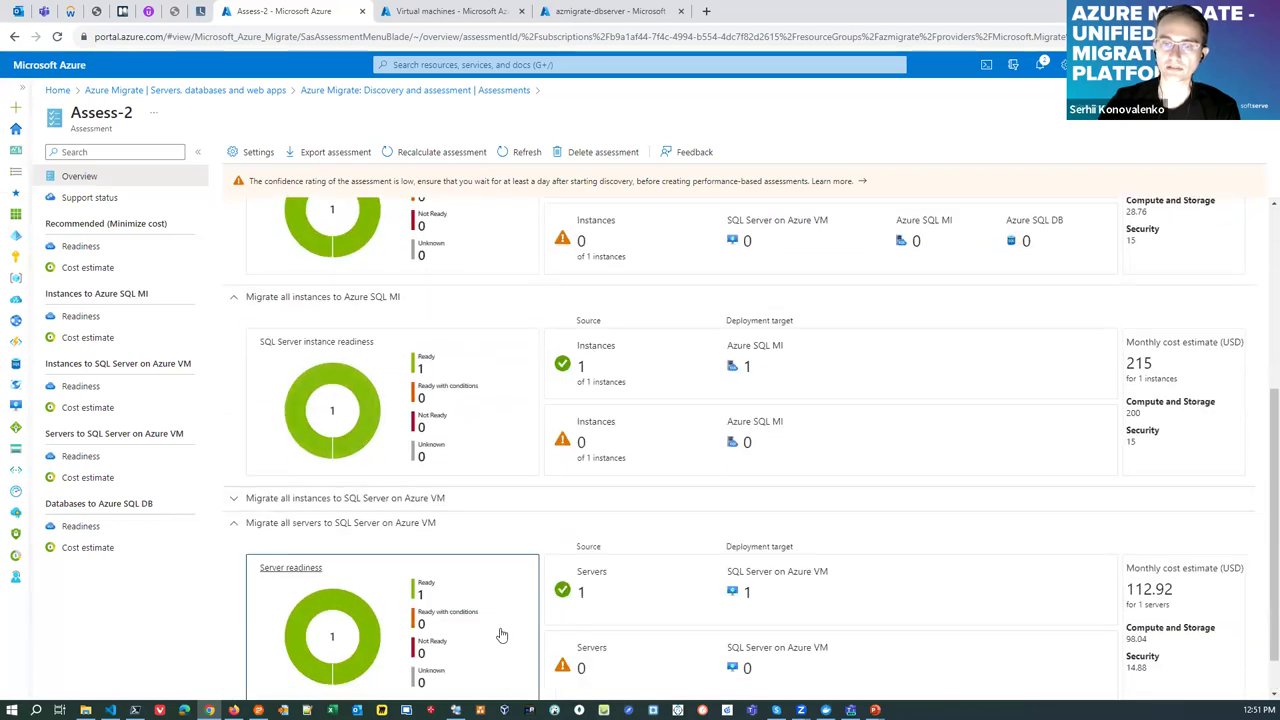
pyautogui.scroll(-1, 531, 620)
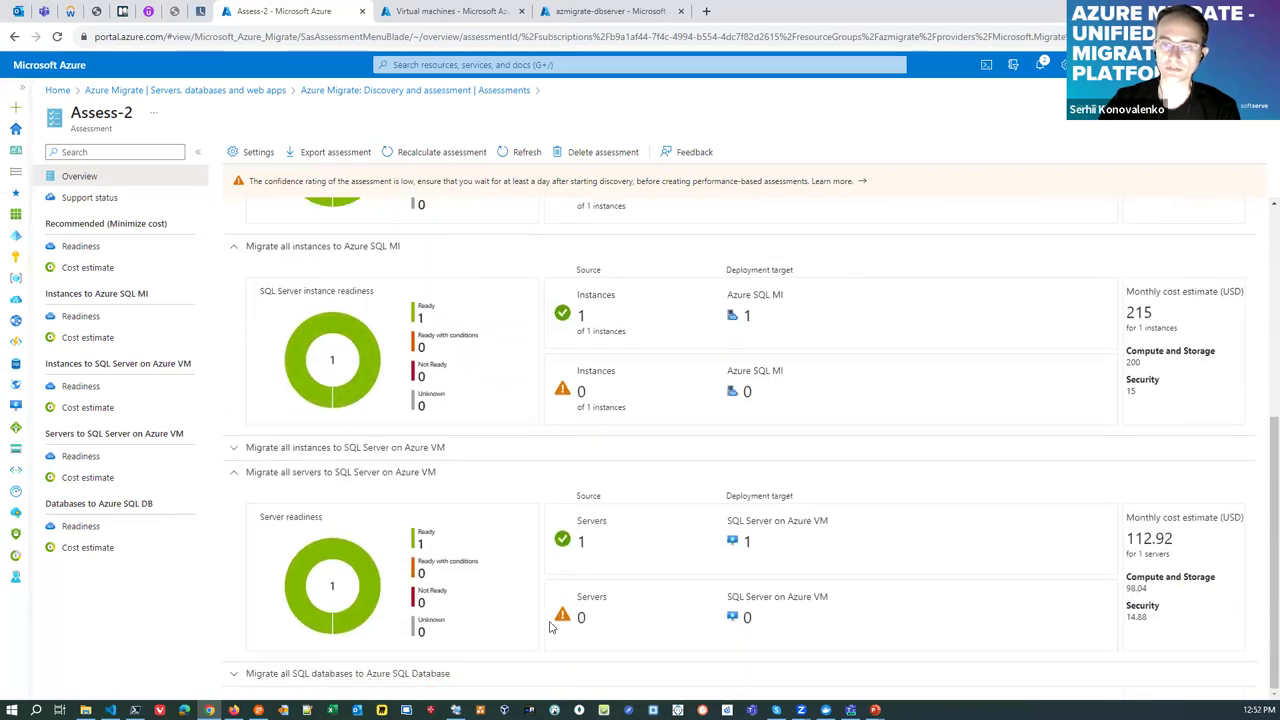
pyautogui.scroll(5, 540, 634)
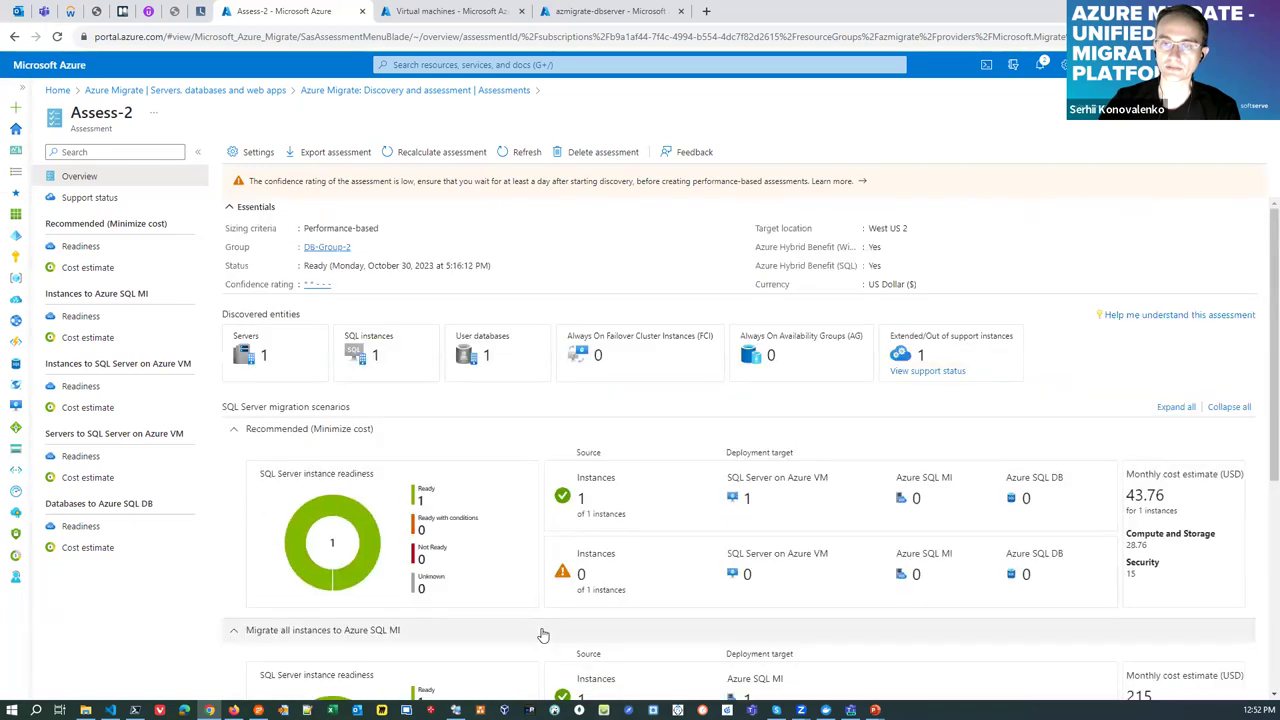
# Return to the assessments list and open the Web apps on Azure assessment Web-asses-1
pyautogui.click(357, 92)
pyautogui.click(525, 195)
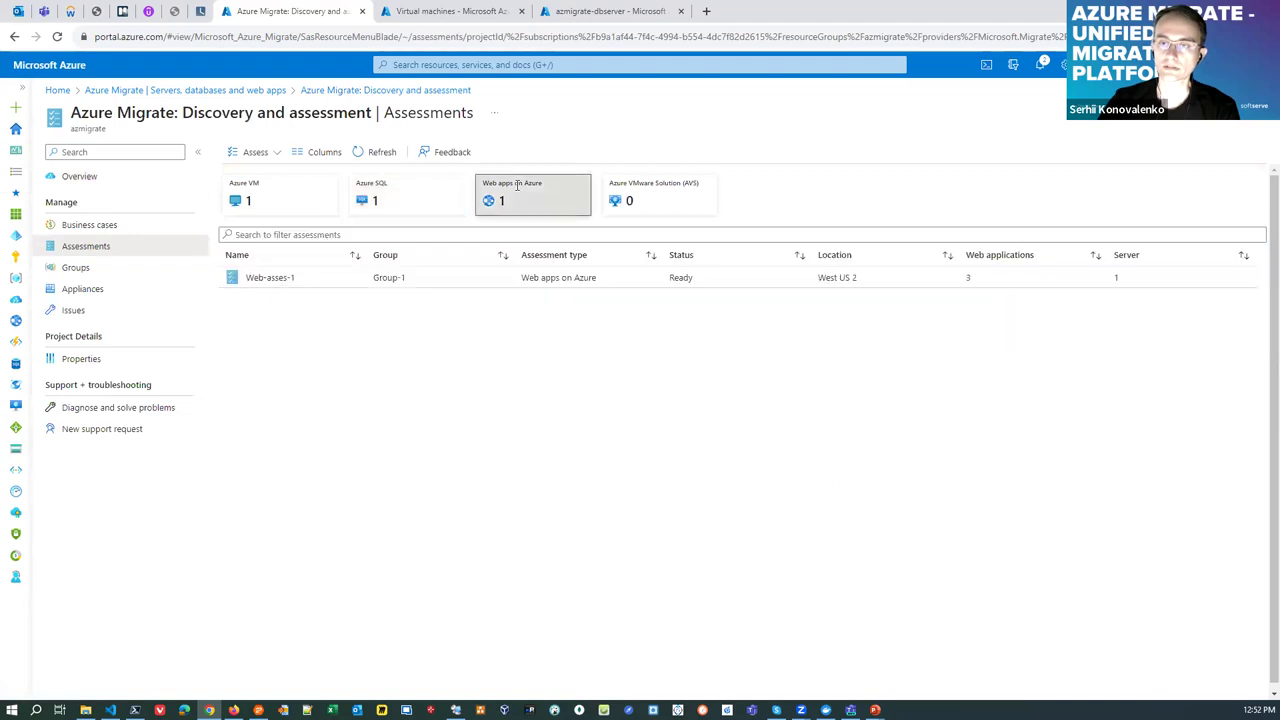
pyautogui.click(270, 278)
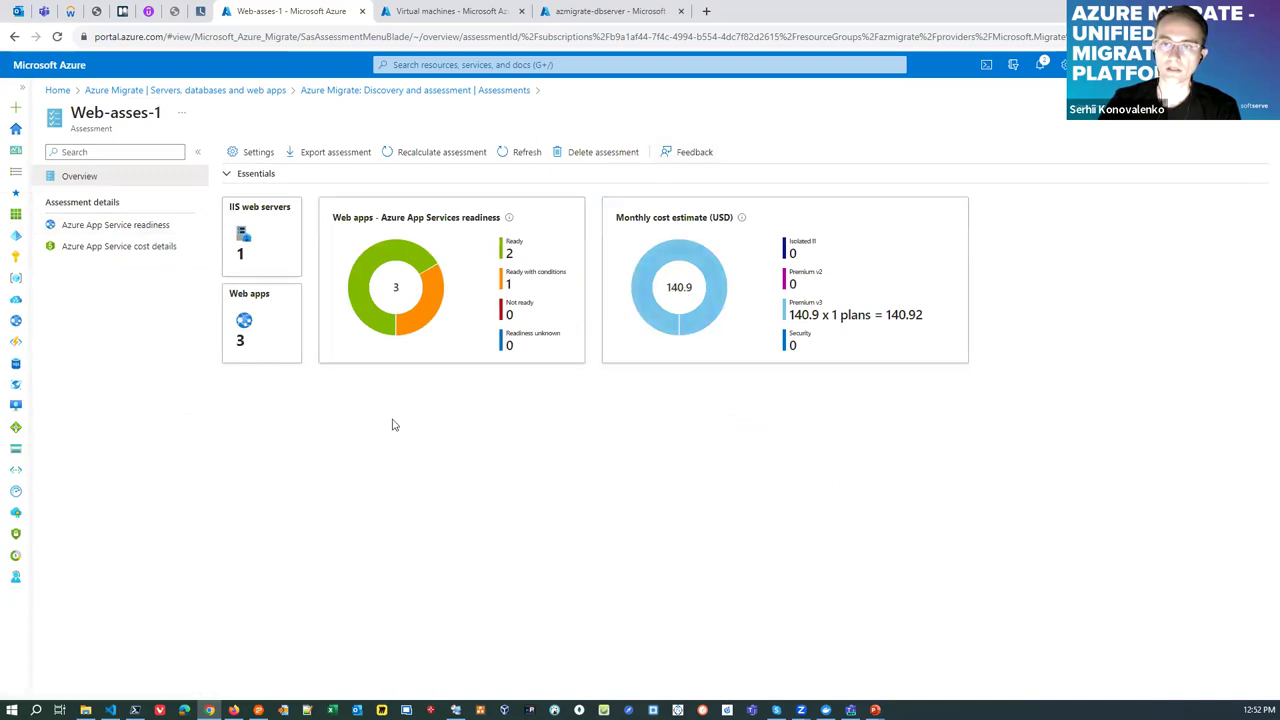
# View the project's appliances in Discovery and assessment and return to the Servers, databases and web apps overview
pyautogui.click(346, 92)
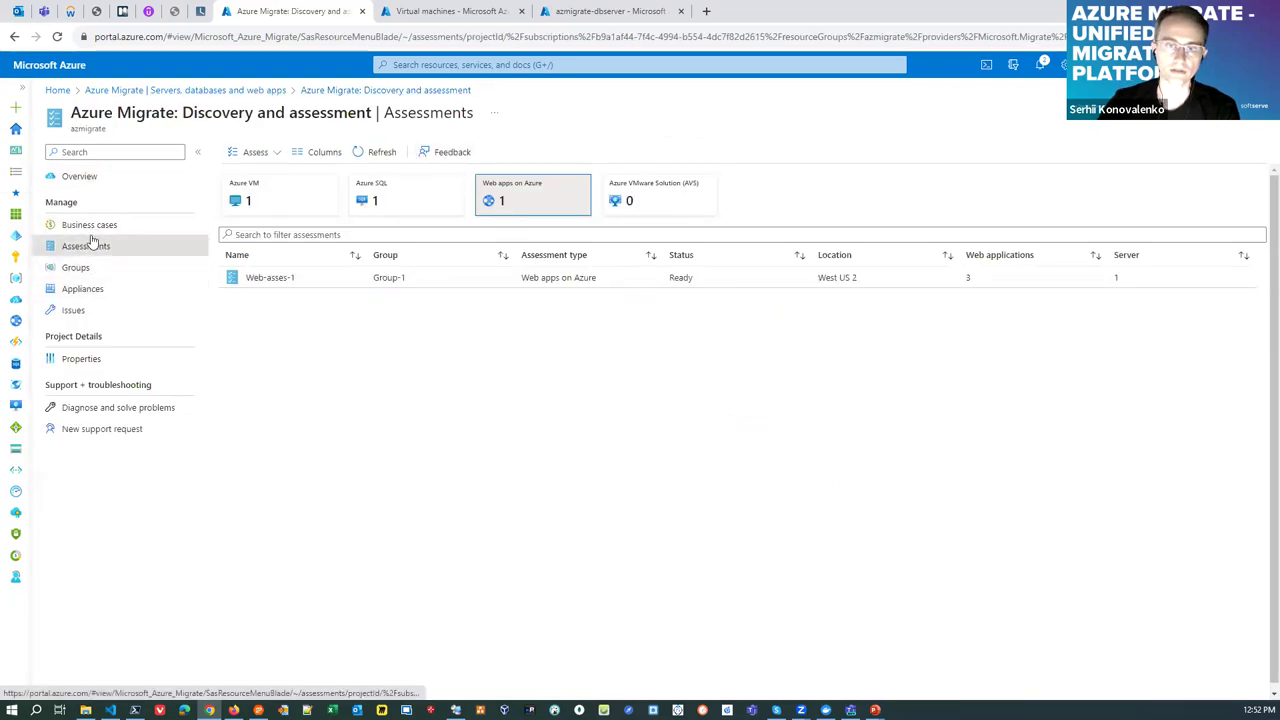
pyautogui.click(82, 291)
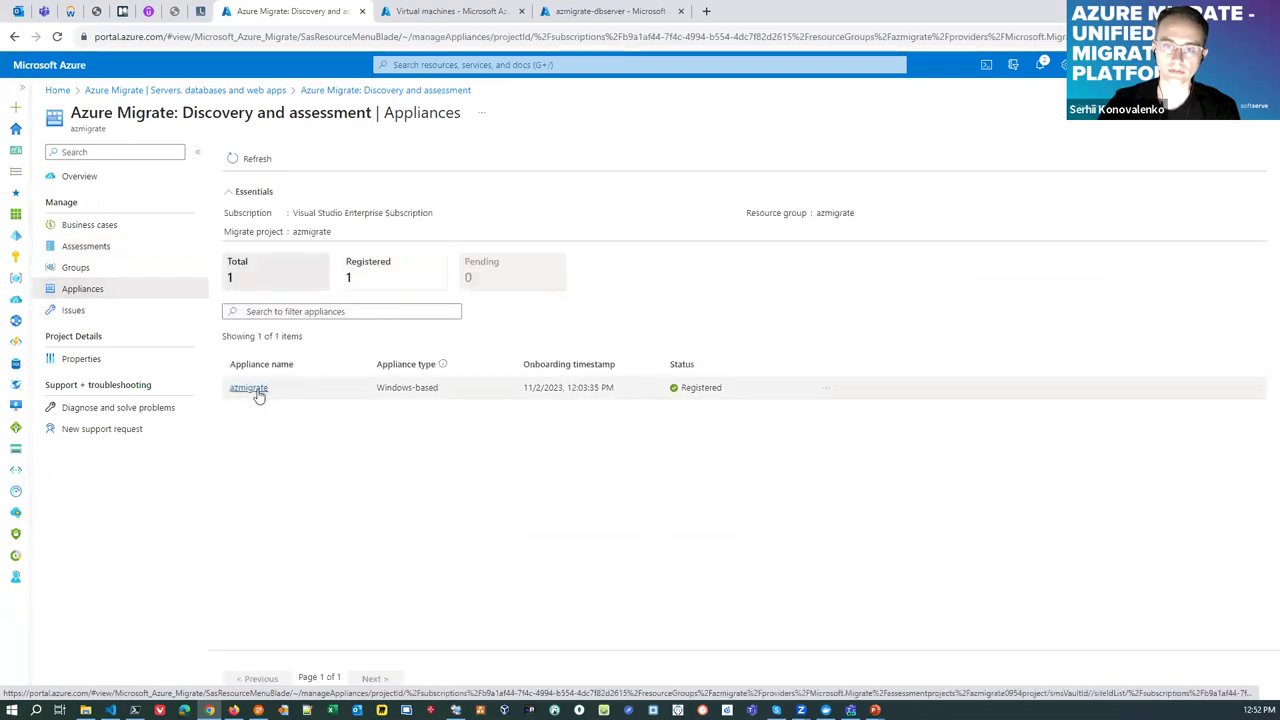
pyautogui.click(272, 92)
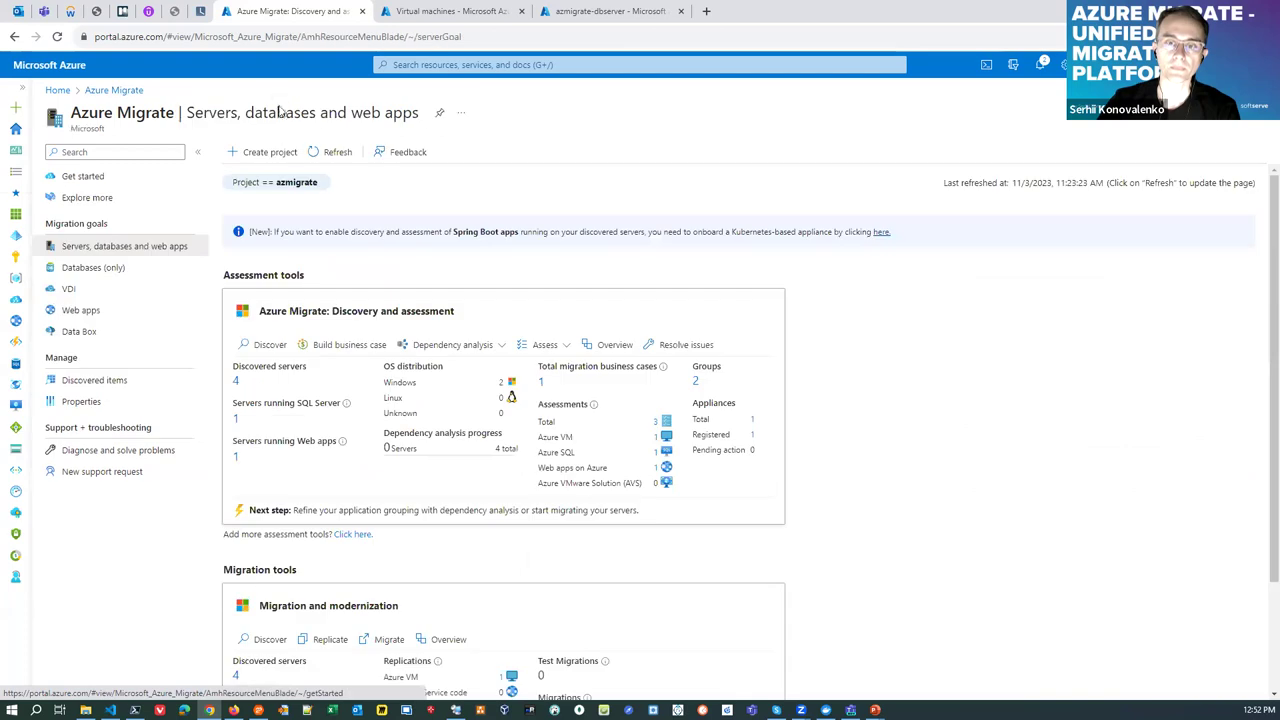
# Check the discovered items for Microsoft tools and other tools, and go back to the Servers, databases and web apps overview
pyautogui.click(134, 386)
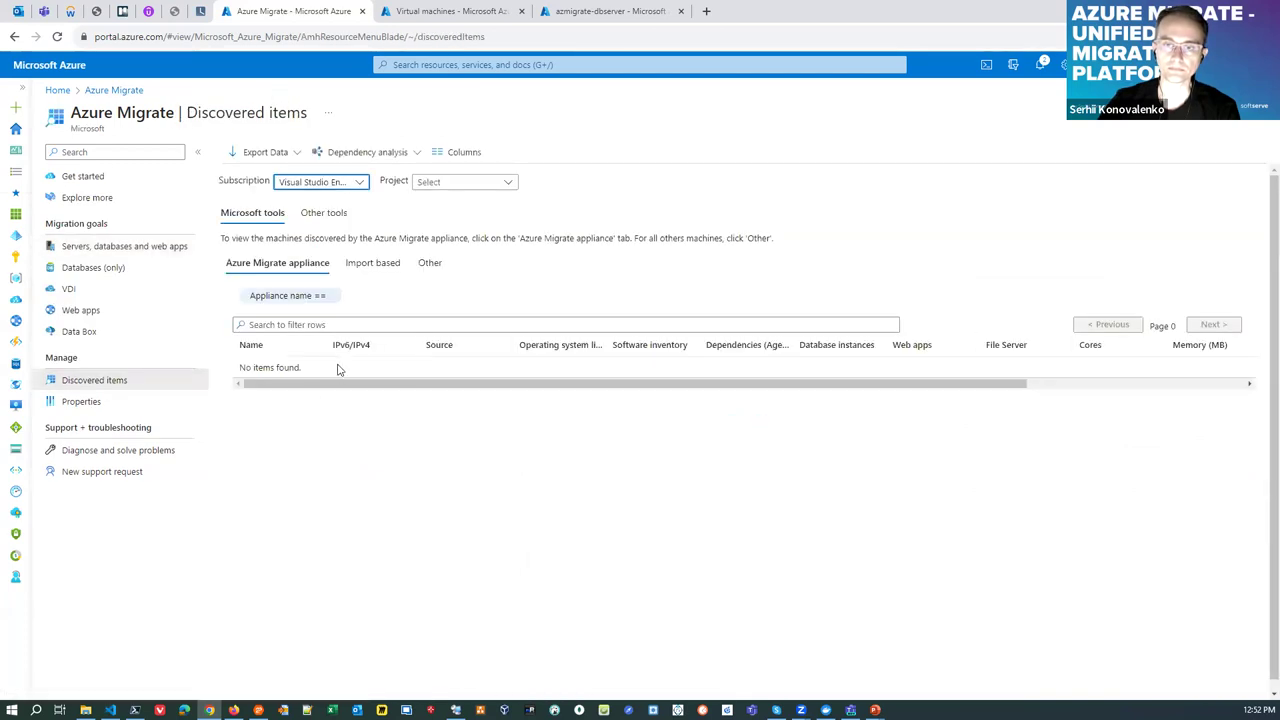
pyautogui.click(330, 214)
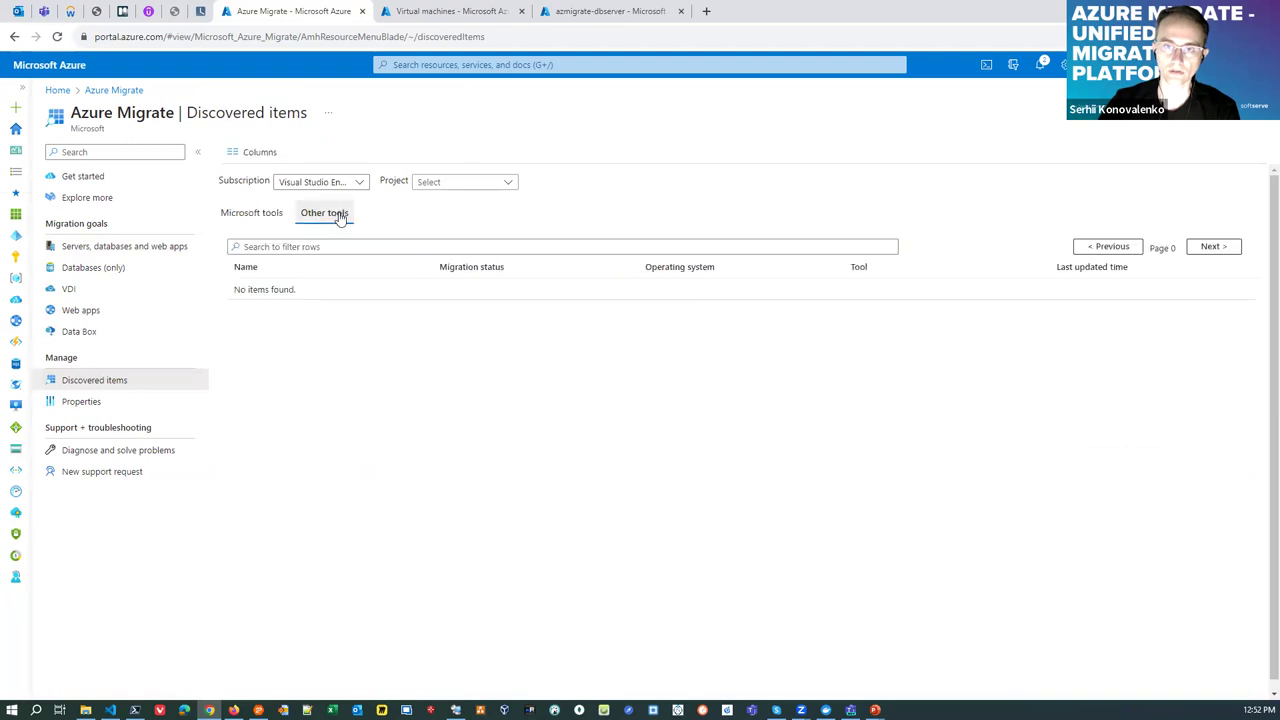
pyautogui.click(253, 212)
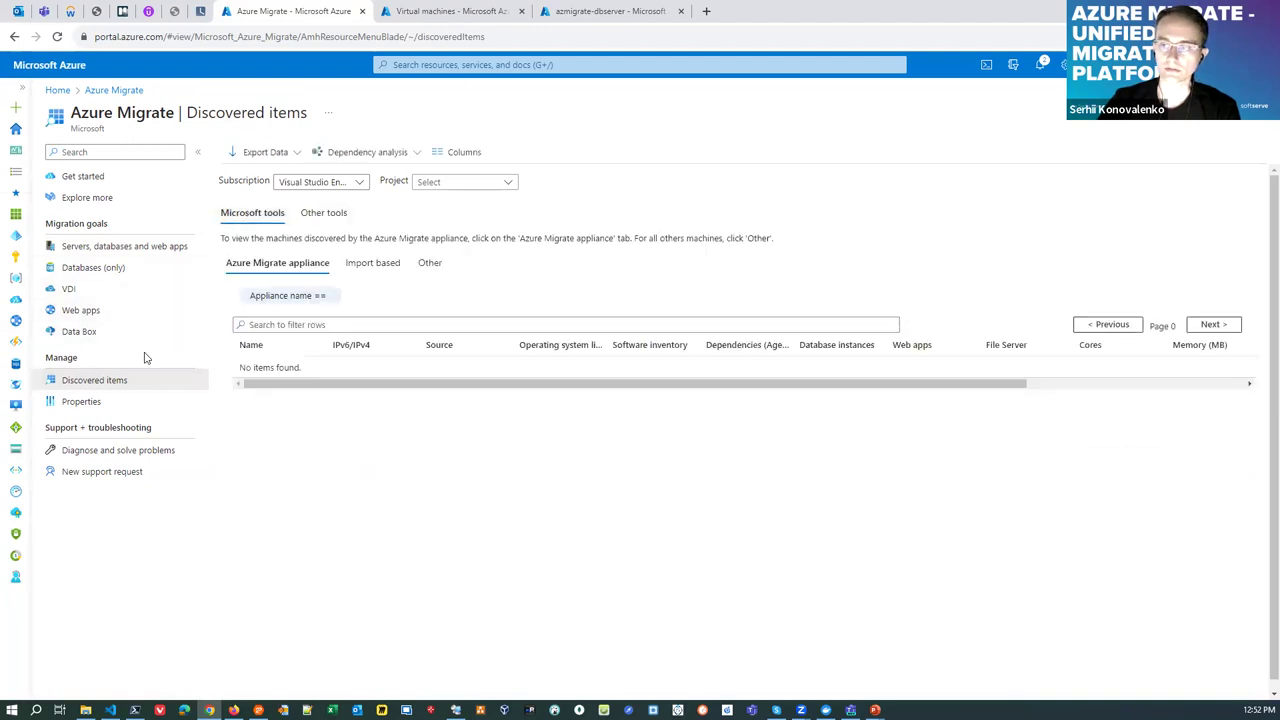
pyautogui.click(120, 247)
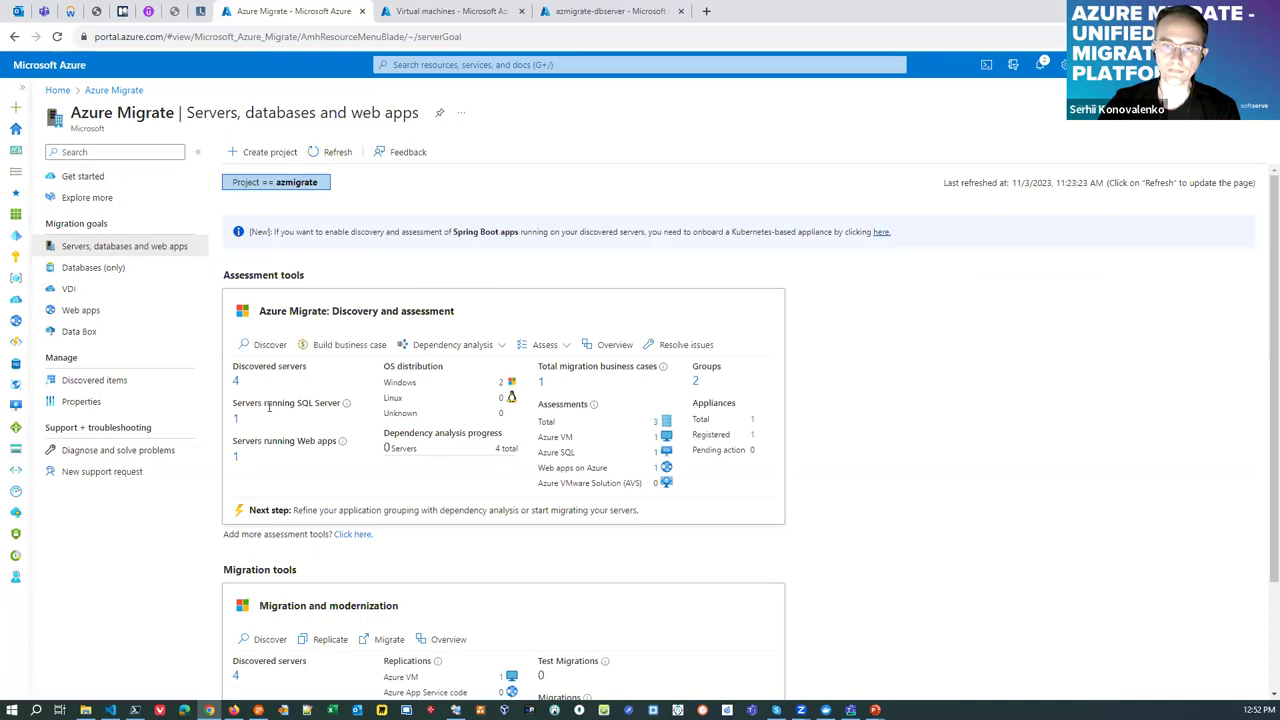
pyautogui.scroll(-2, 268, 404)
# Switch to the web-app server in Remote Desktop Connection Manager and reload its local MyWebApp page
pyautogui.click(455, 710)
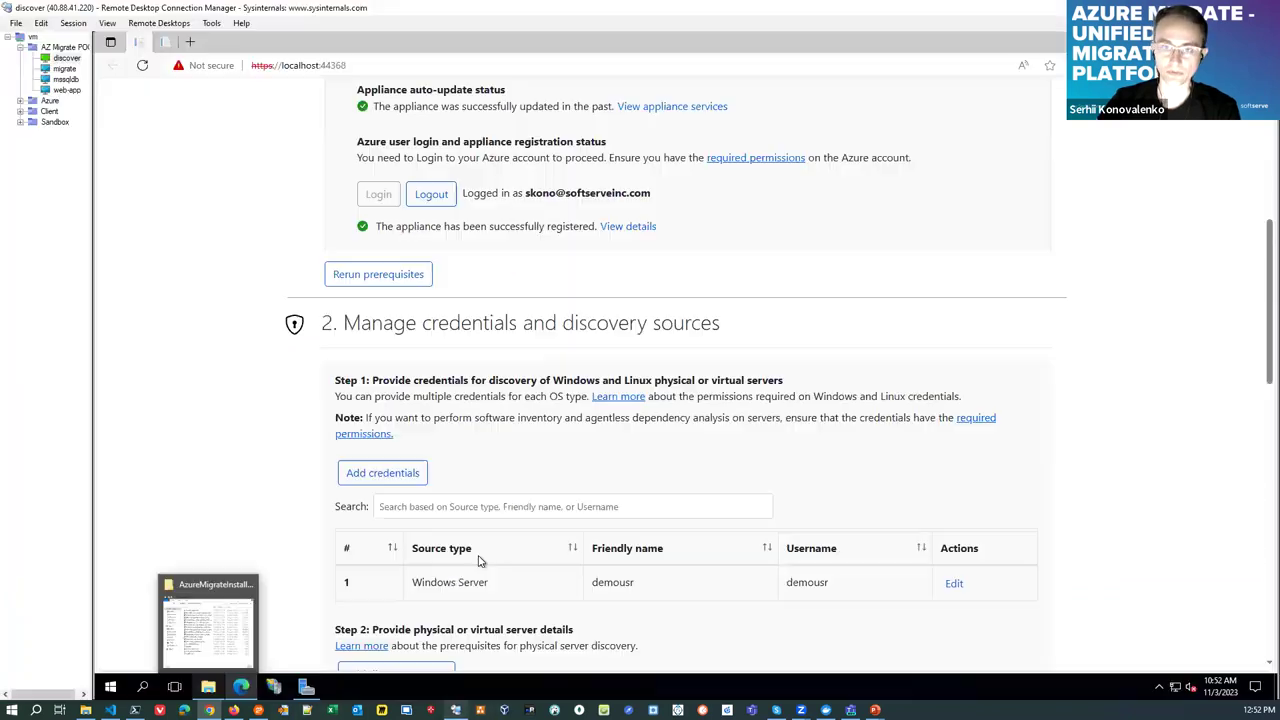
pyautogui.click(67, 90)
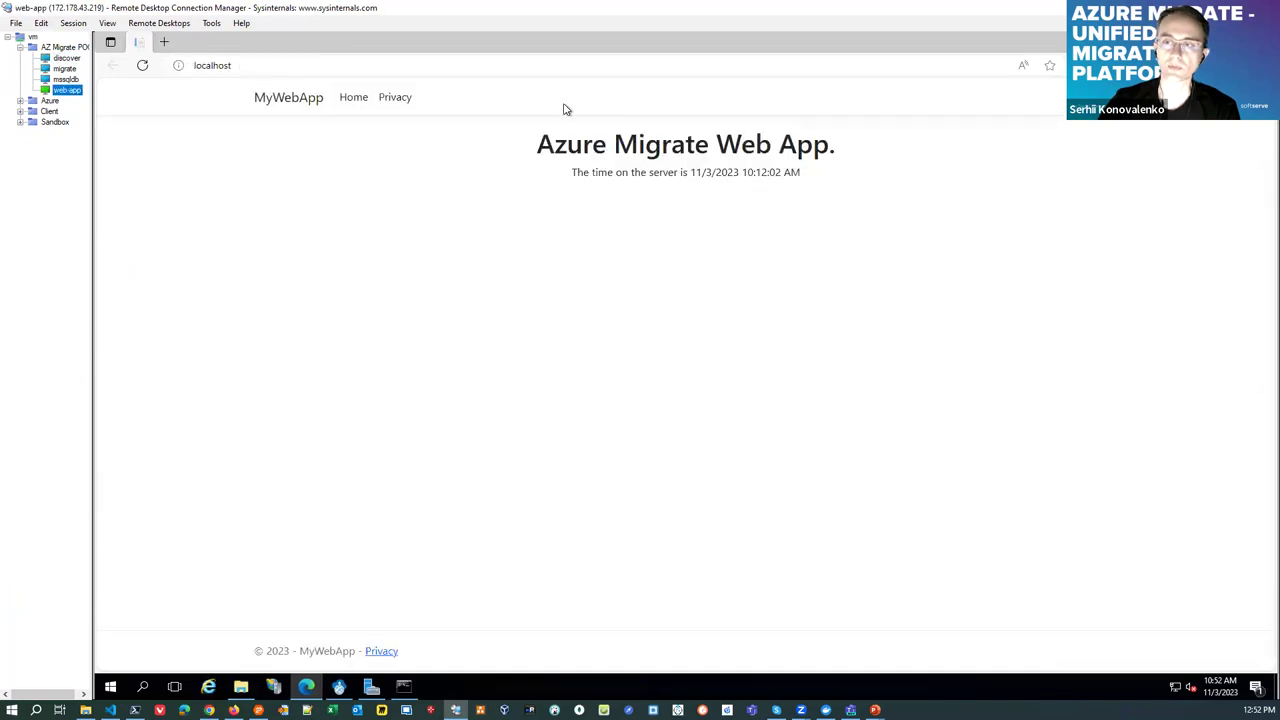
pyautogui.click(141, 67)
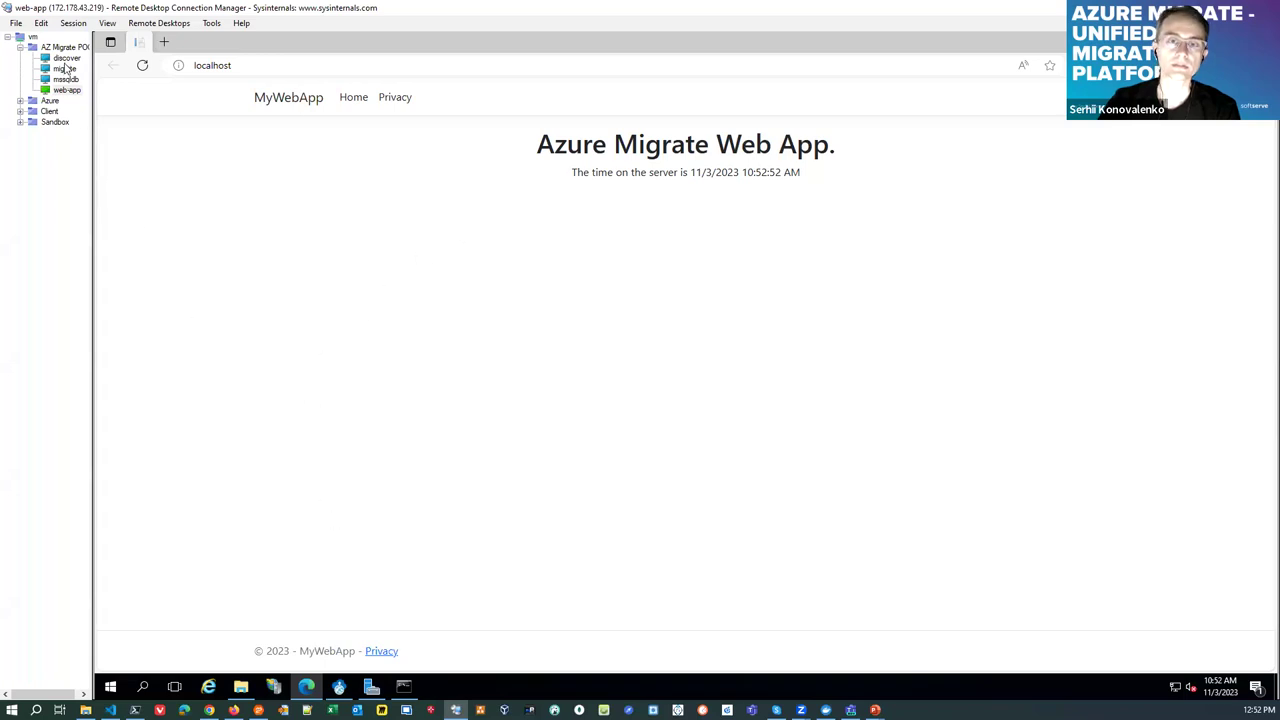
# Switch to the discover server's App Containerization helper and examine its completed stages, server details and discovered applications
pyautogui.click(66, 60)
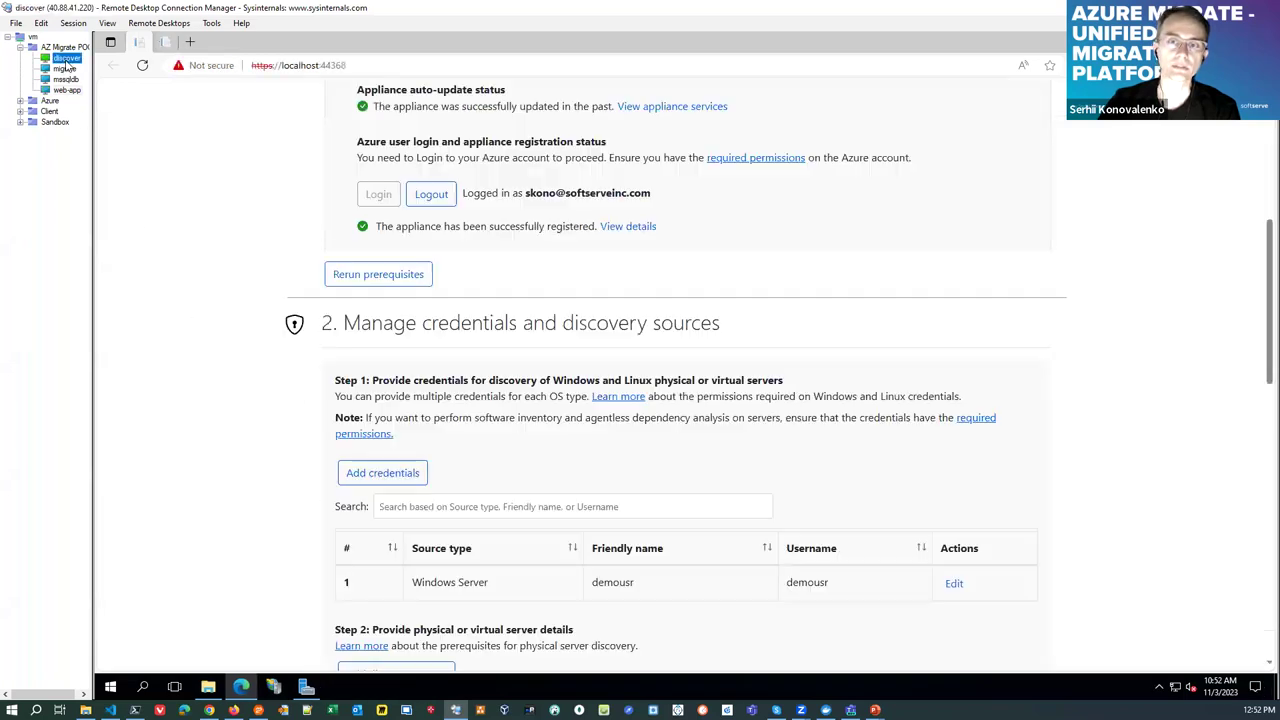
pyautogui.click(166, 45)
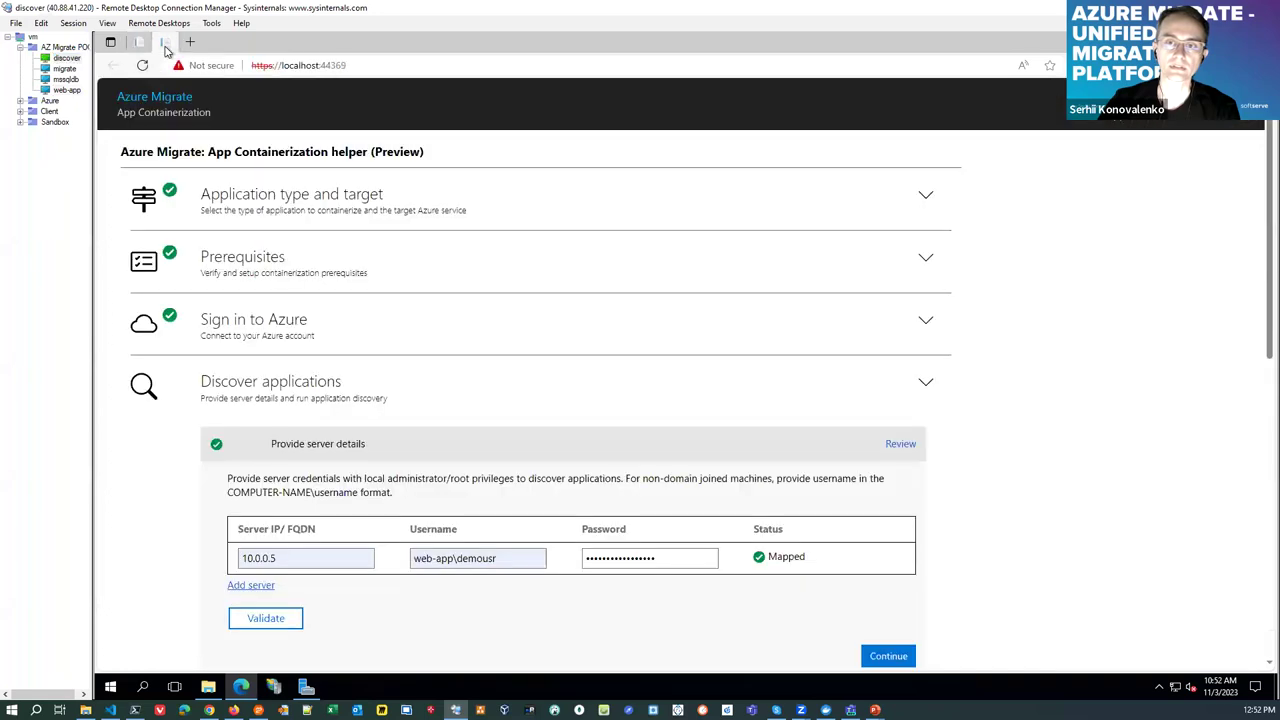
pyautogui.scroll(-1, 476, 389)
pyautogui.scroll(1, 474, 343)
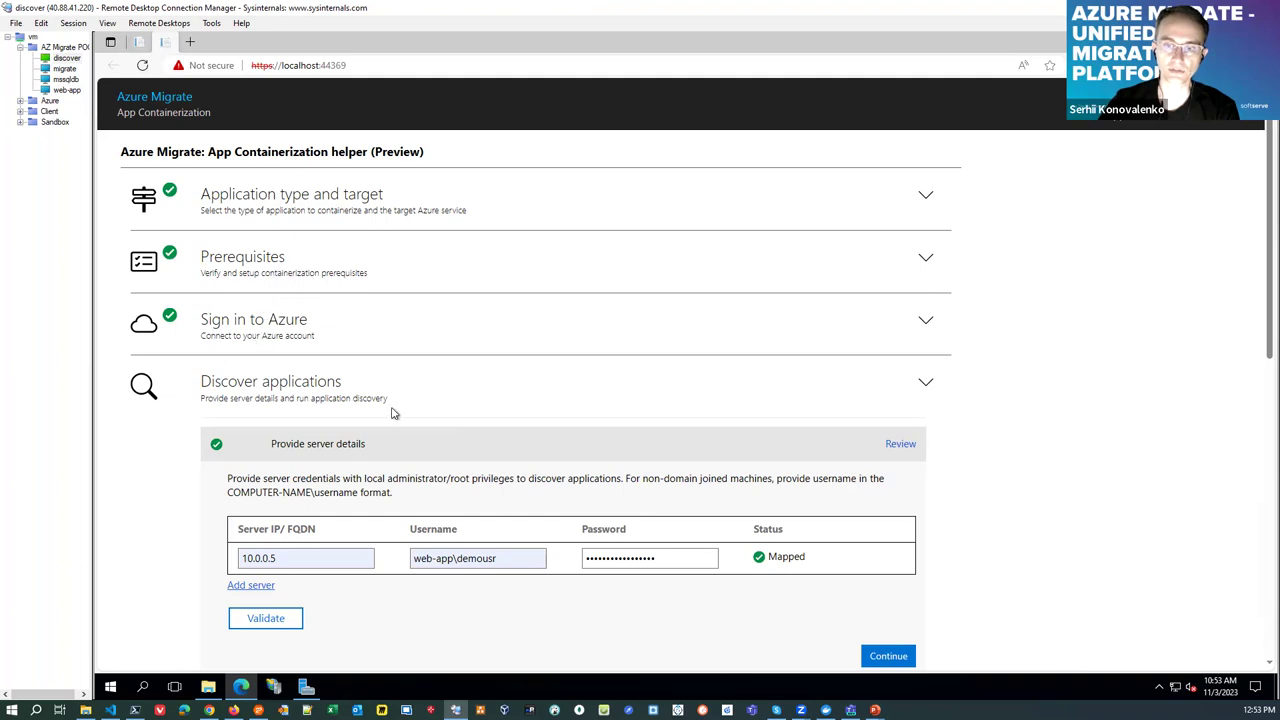
pyautogui.scroll(-2, 393, 413)
pyautogui.scroll(1, 393, 413)
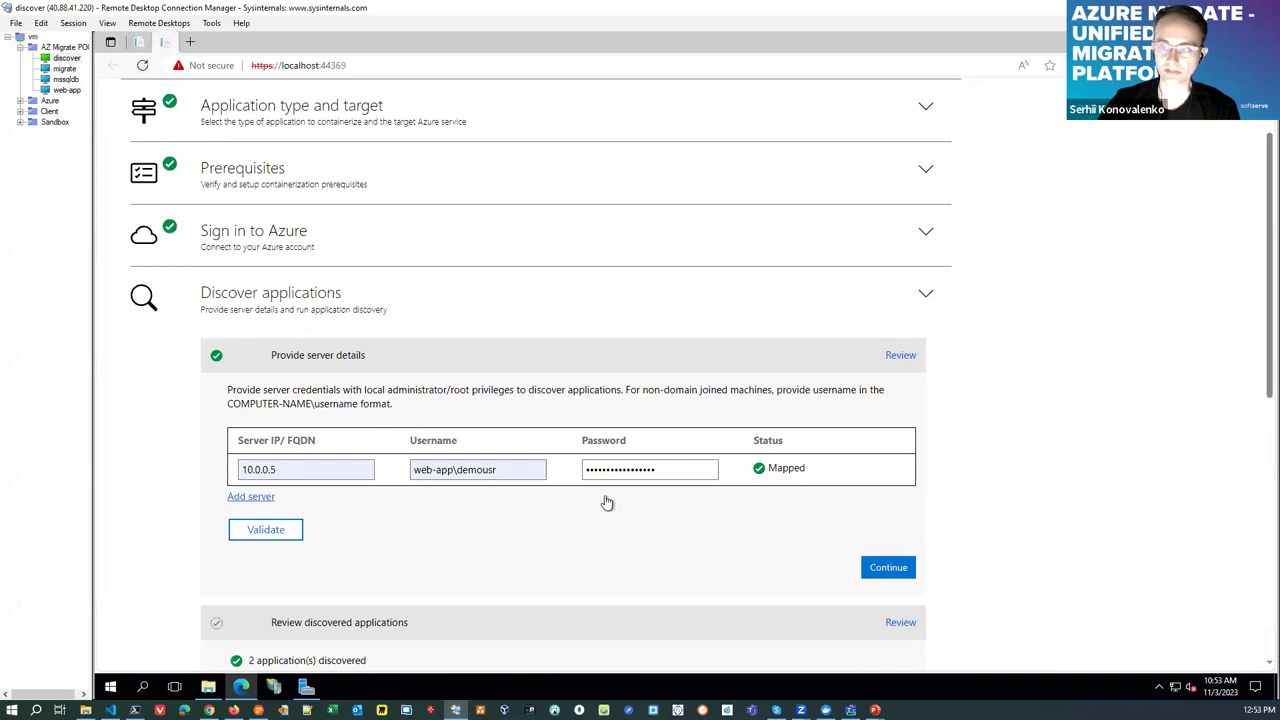
pyautogui.scroll(-1, 597, 500)
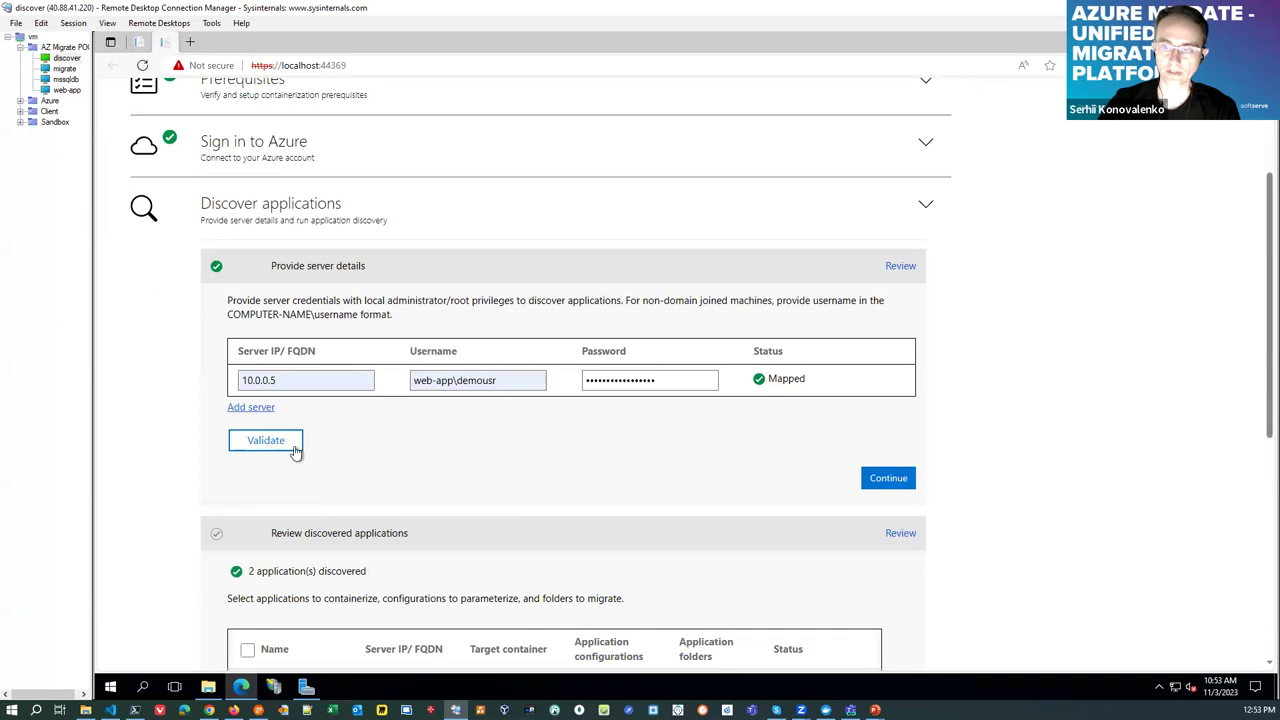
pyautogui.scroll(-1, 640, 461)
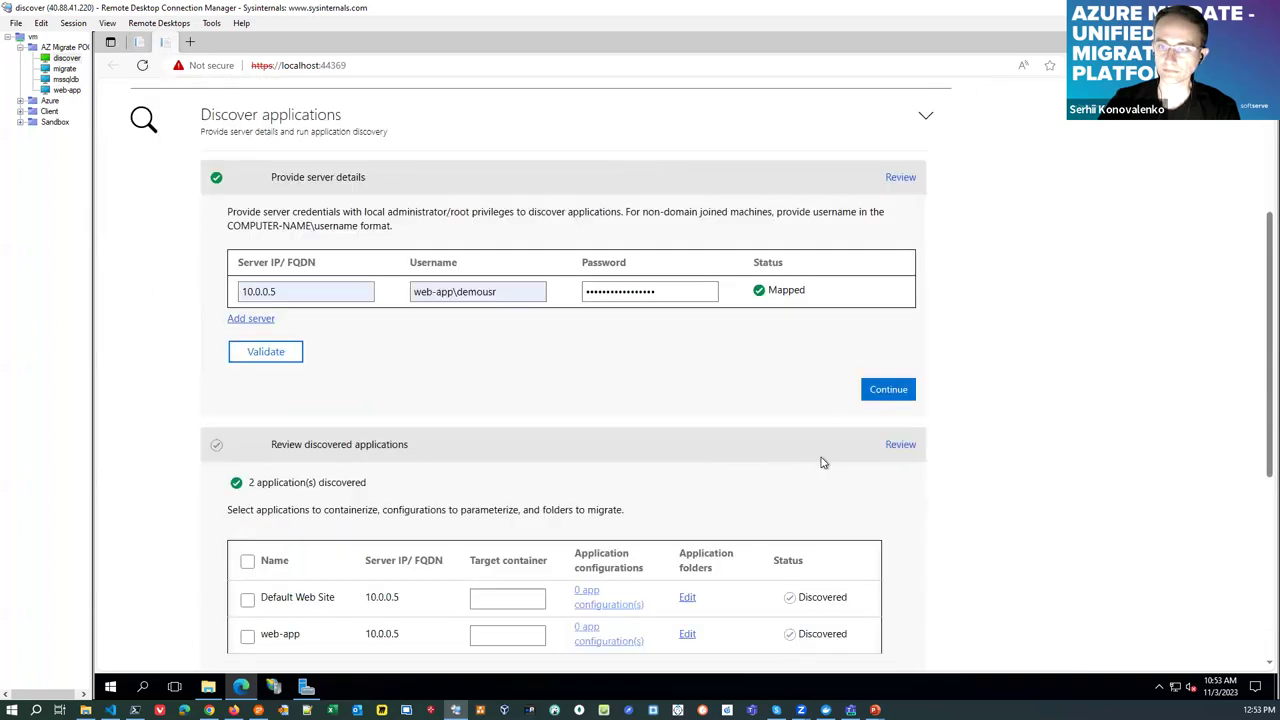
# Continue to the discovered applications, select web-app for containerization and set its target container to web-app:012
pyautogui.click(882, 392)
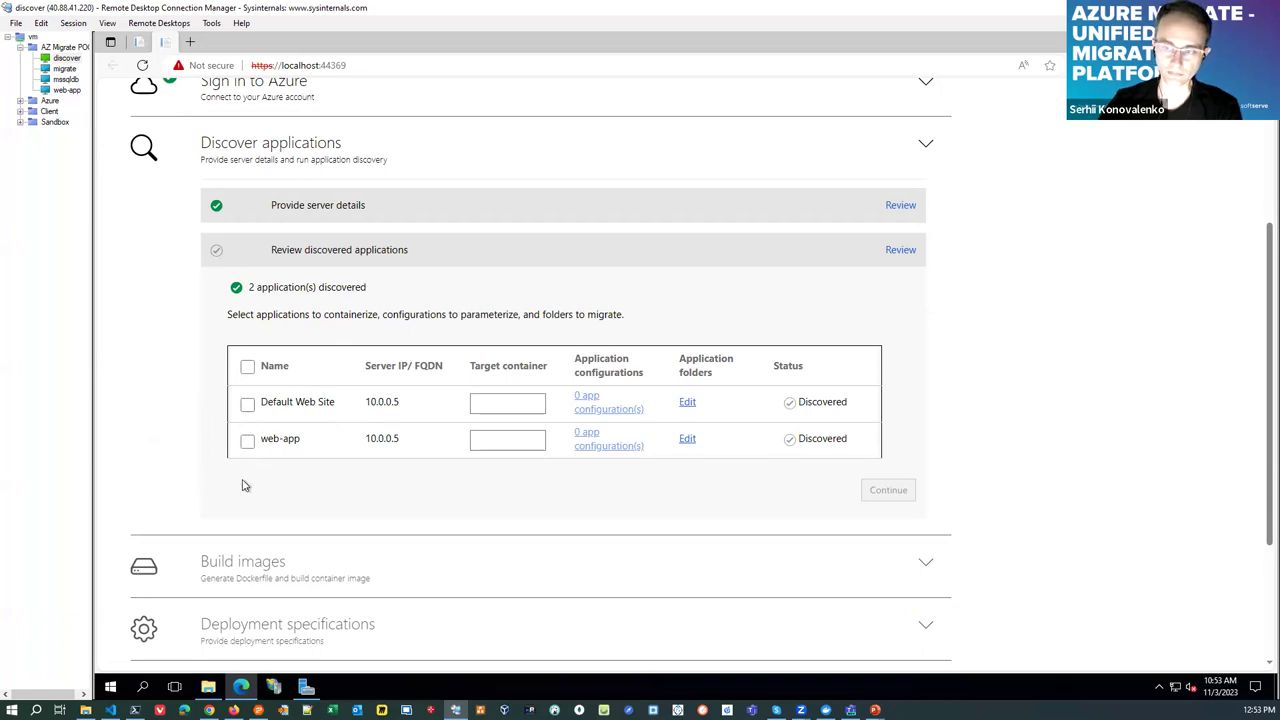
pyautogui.click(247, 442)
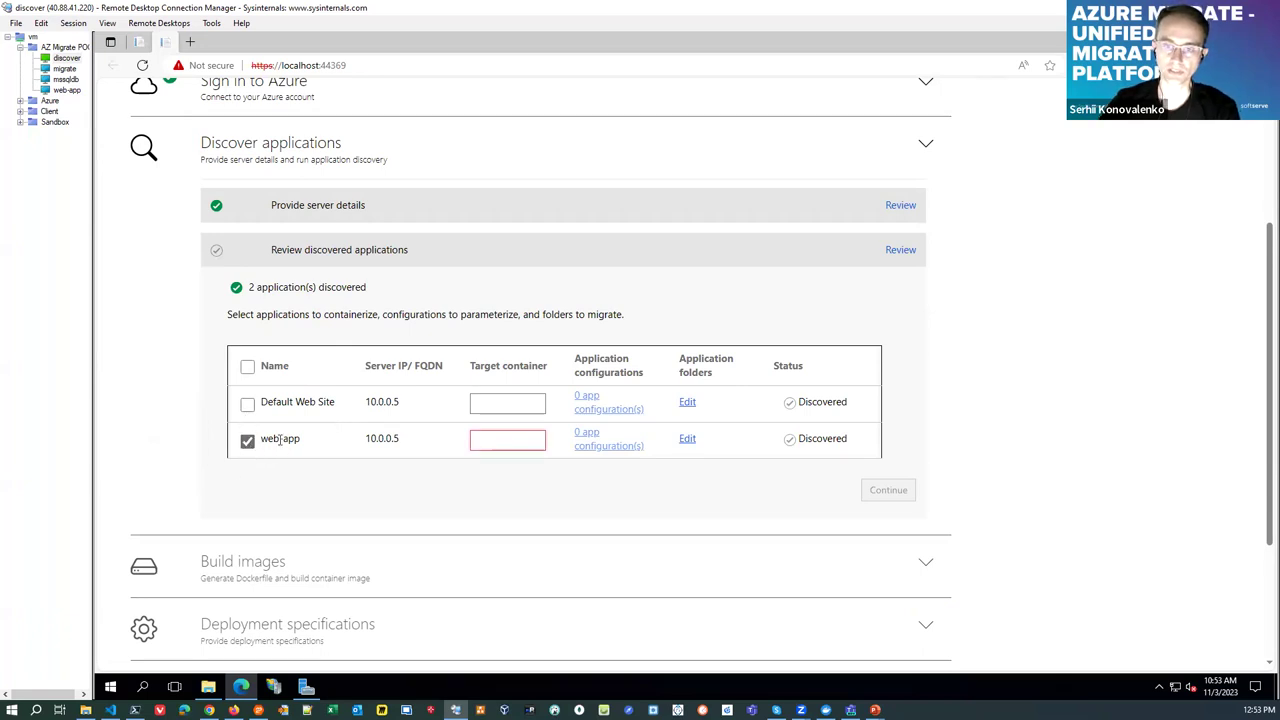
pyautogui.click(514, 439)
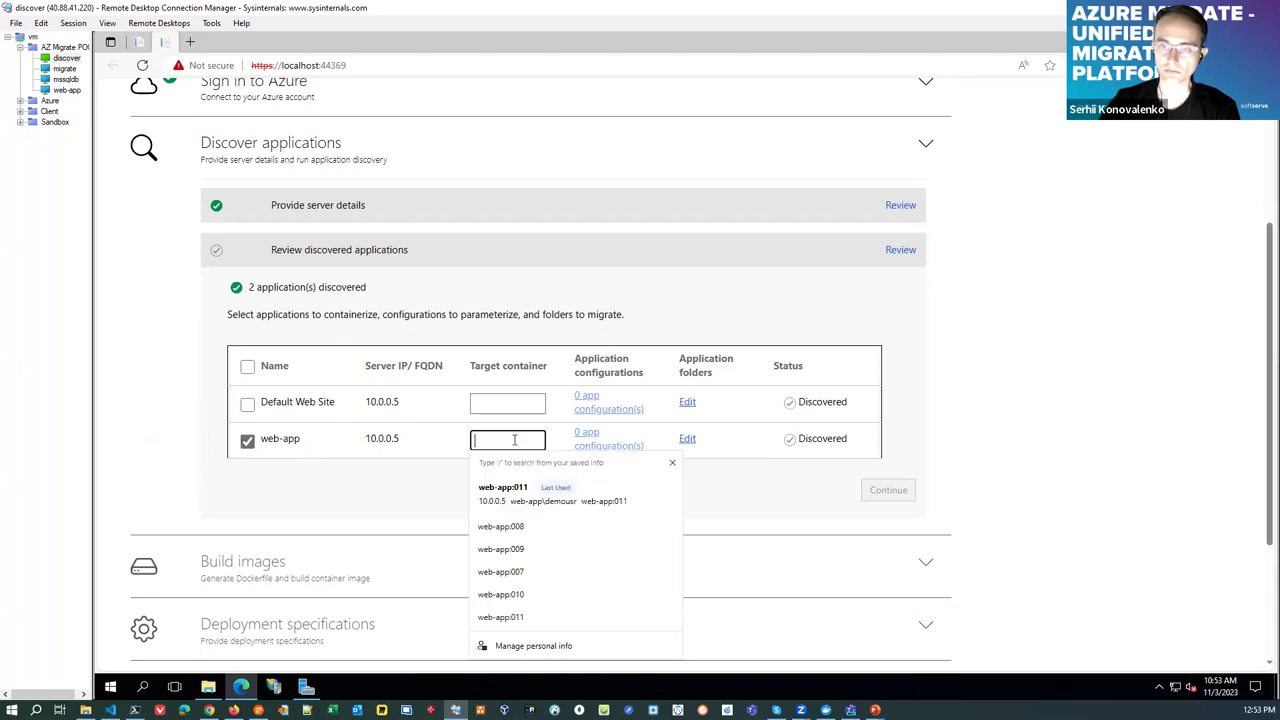
pyautogui.click(505, 493)
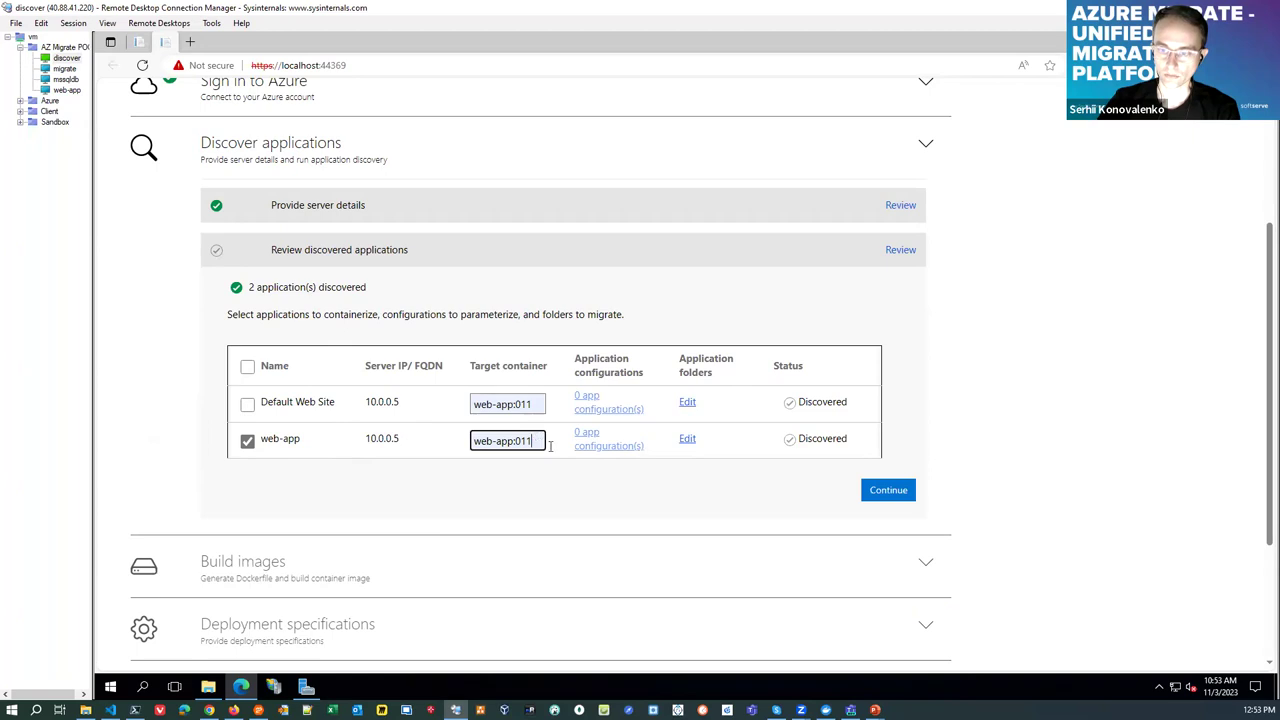
pyautogui.press('BackSpace')
pyautogui.write('2')
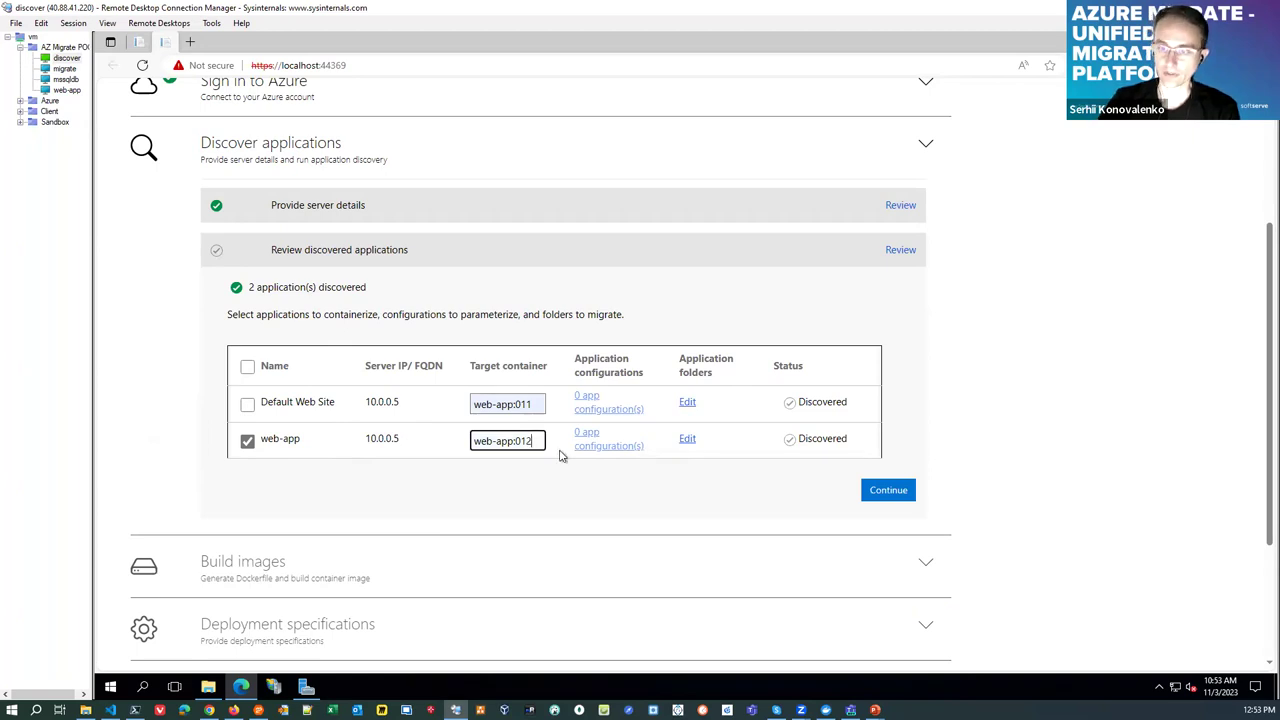
# Clear the target container of Default Web Site and continue to the image build stage
pyautogui.click(536, 403)
pyautogui.press('BackSpace')
pyautogui.press('BackSpace')
pyautogui.press('BackSpace')
pyautogui.press('BackSpace')
pyautogui.press('BackSpace')
pyautogui.press('BackSpace')
pyautogui.press('BackSpace')
pyautogui.press('BackSpace')
pyautogui.press('BackSpace')
pyautogui.press('BackSpace')
pyautogui.press('BackSpace')
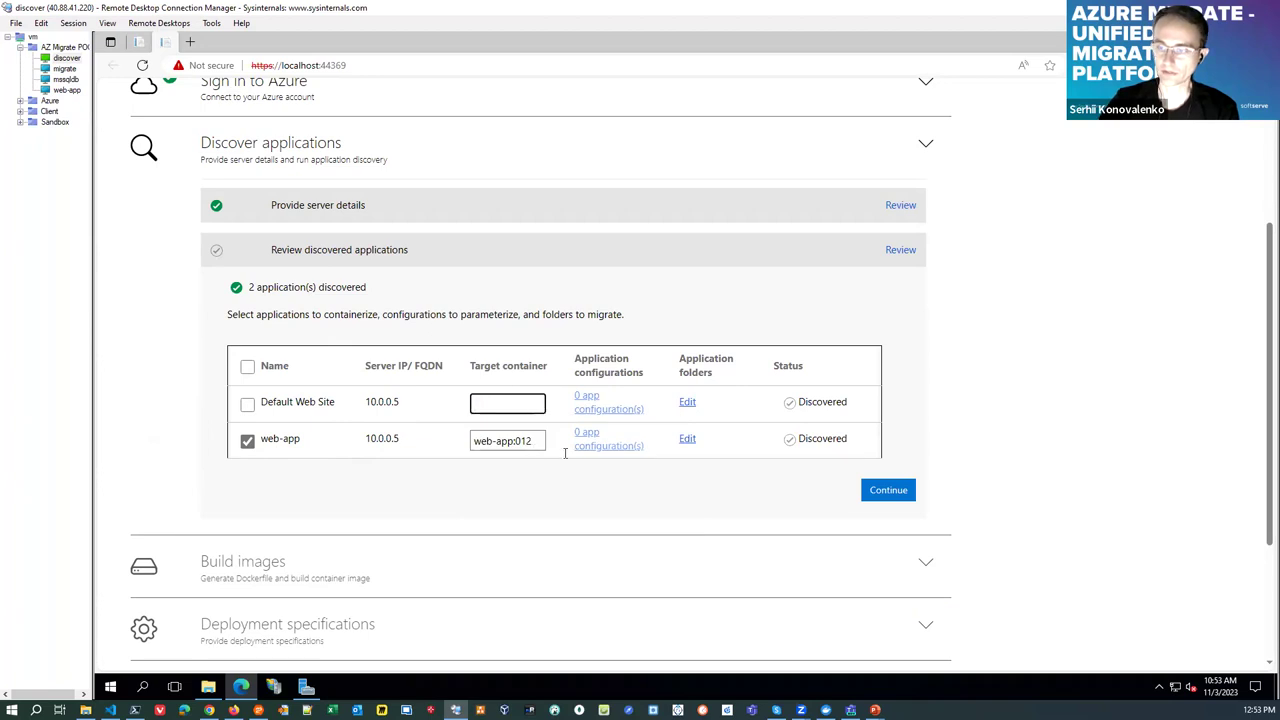
pyautogui.click(888, 491)
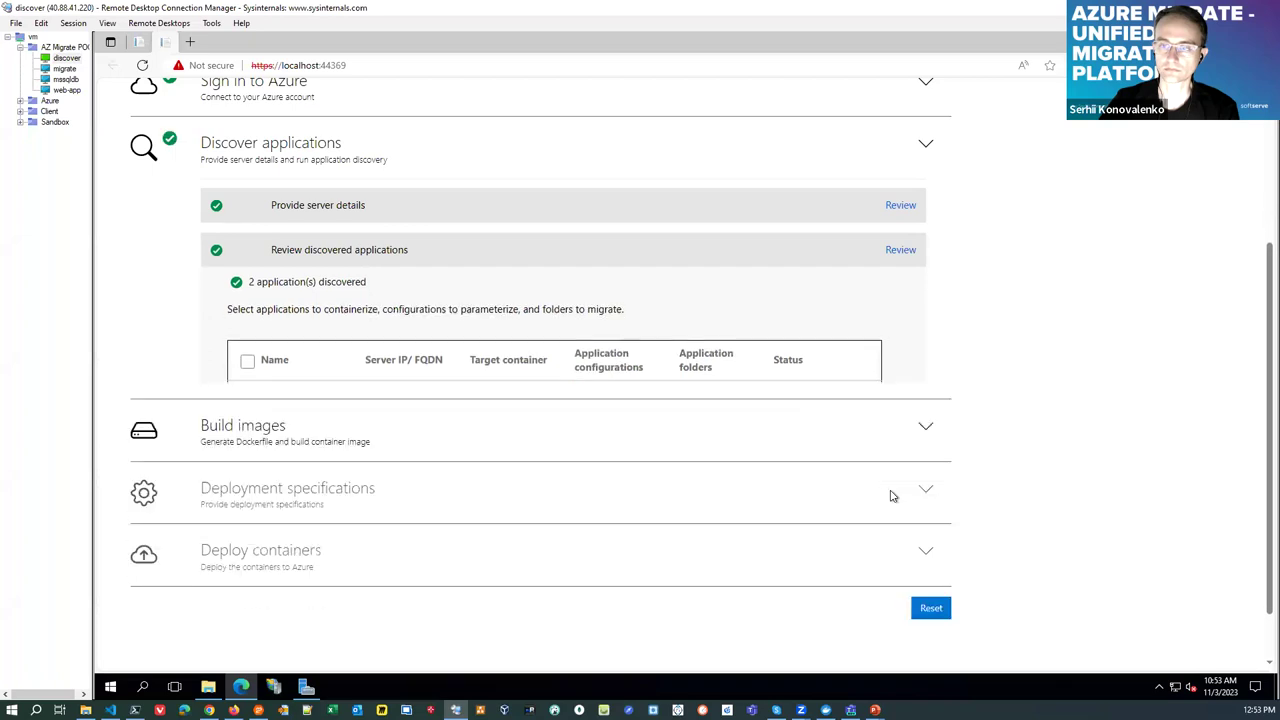
# Choose azmigrate as the Azure Container Registry and select the web-app:012 container for building
pyautogui.scroll(2, 463, 333)
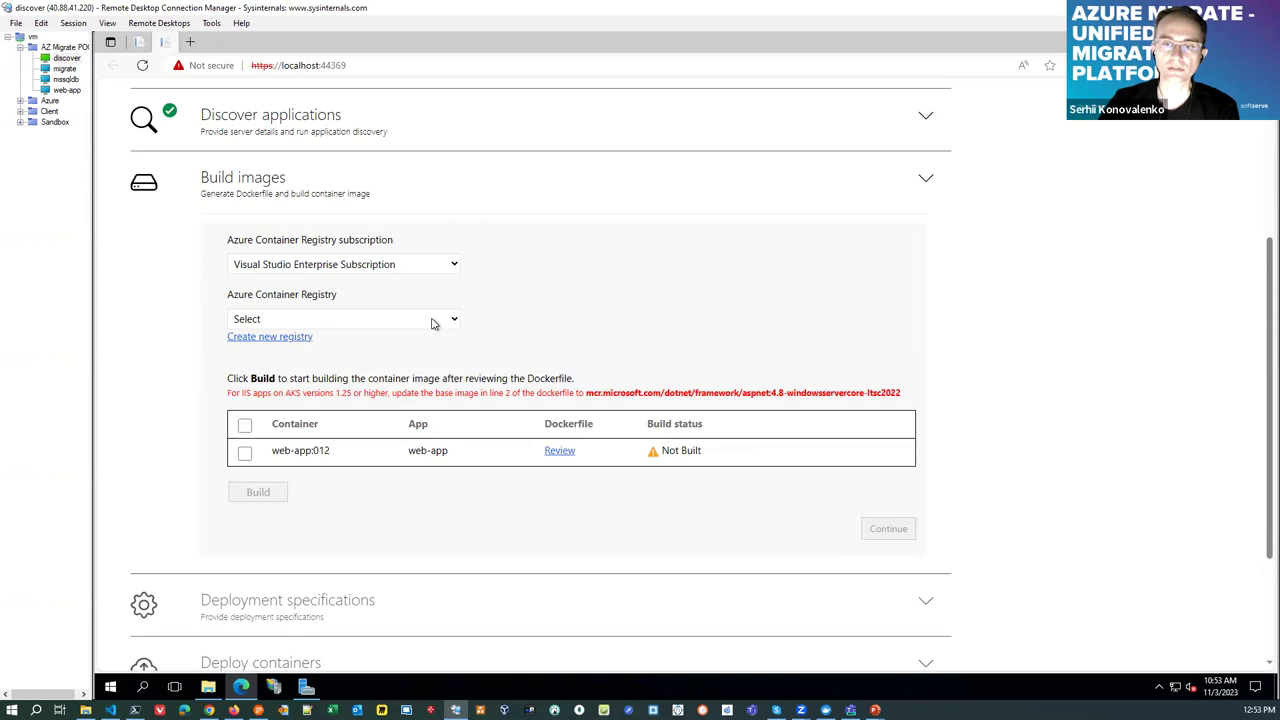
pyautogui.click(453, 320)
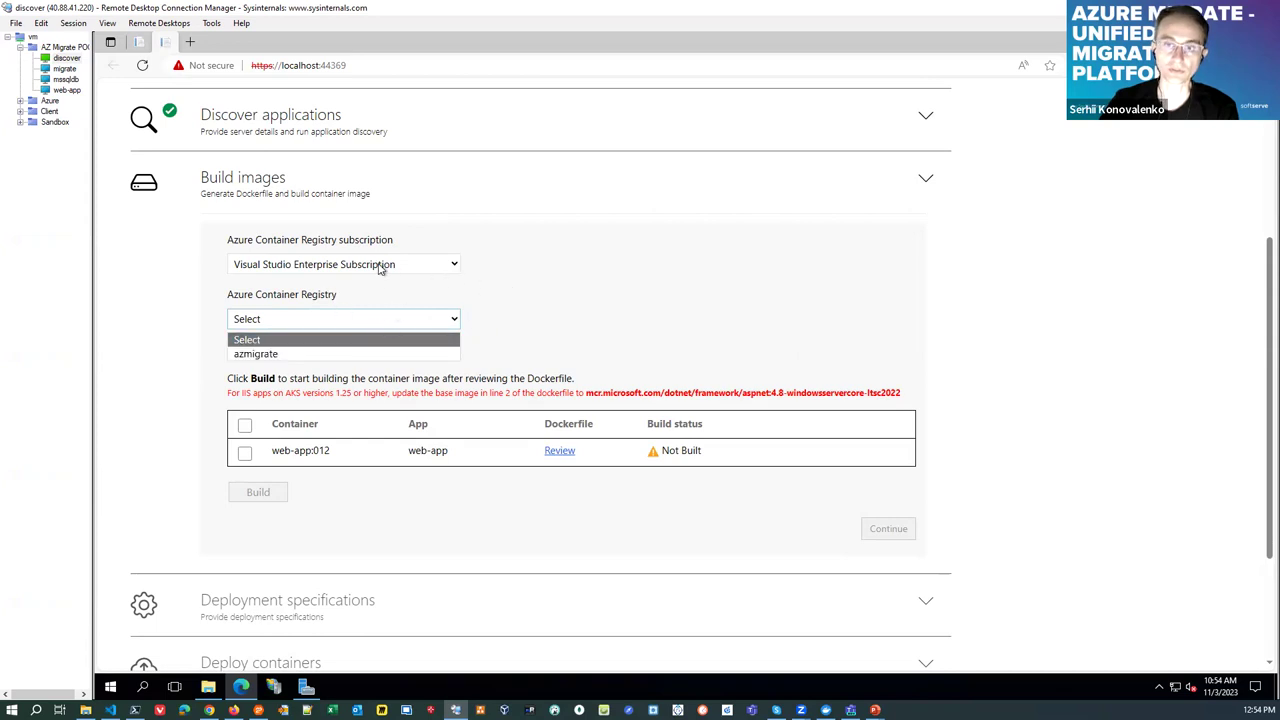
pyautogui.click(262, 354)
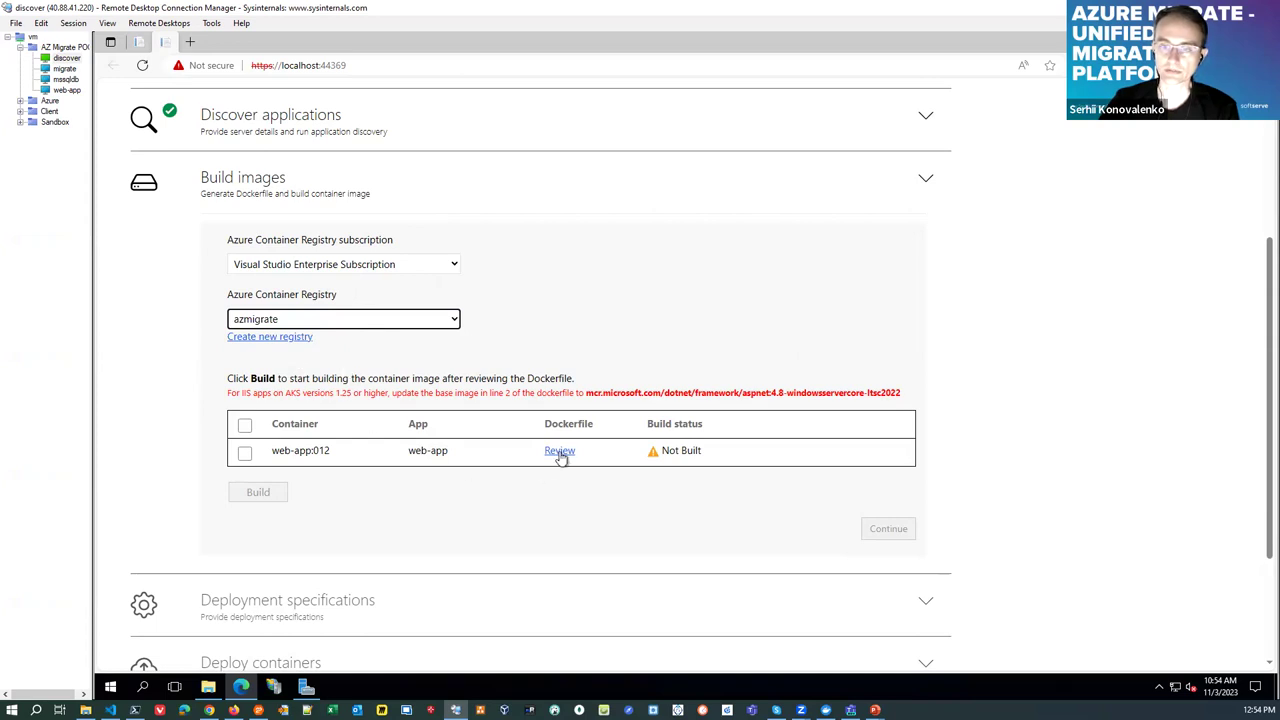
pyautogui.click(245, 455)
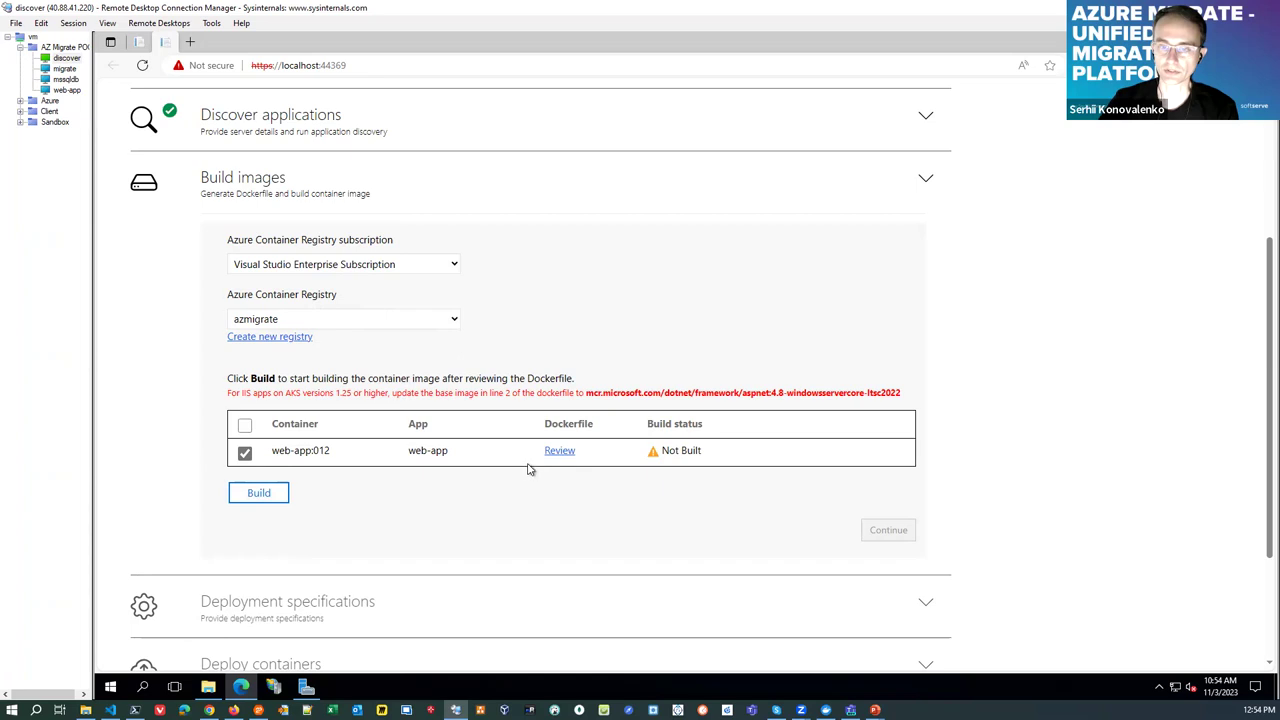
# Review the web-app Dockerfile, replace its whole content with the prepared text from the clipboard and save it
pyautogui.click(560, 451)
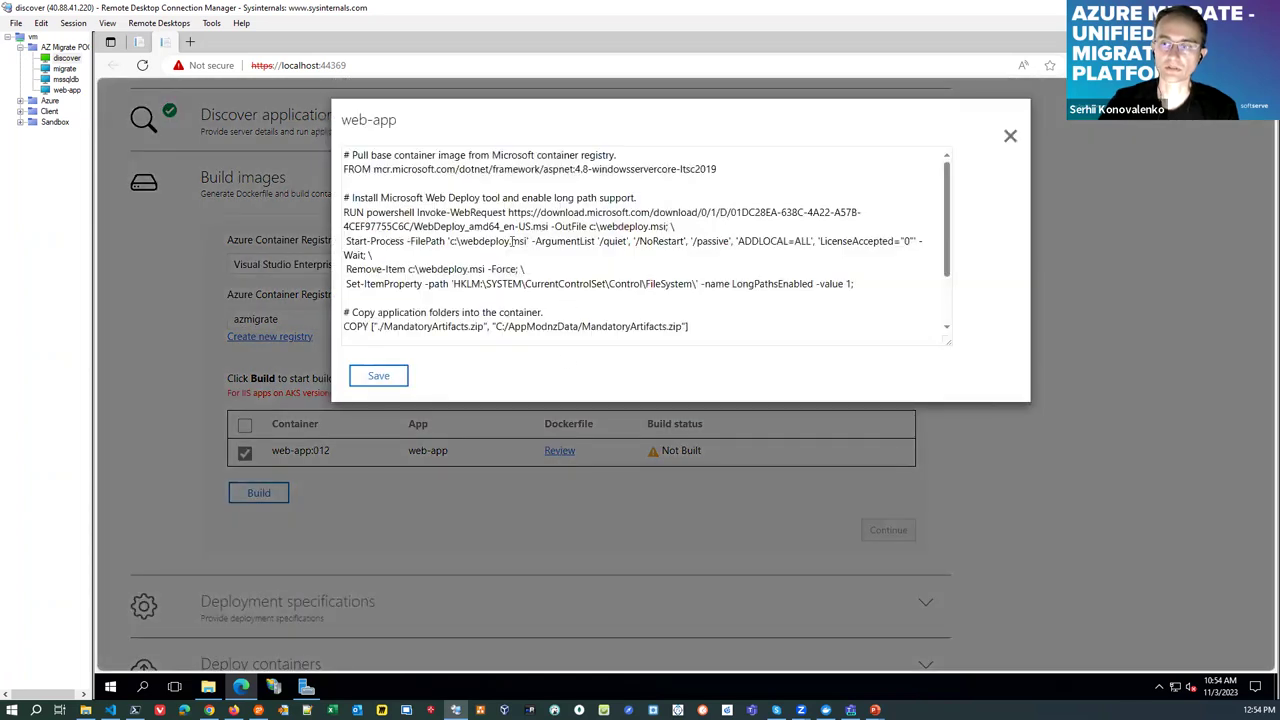
pyautogui.scroll(-2, 513, 242)
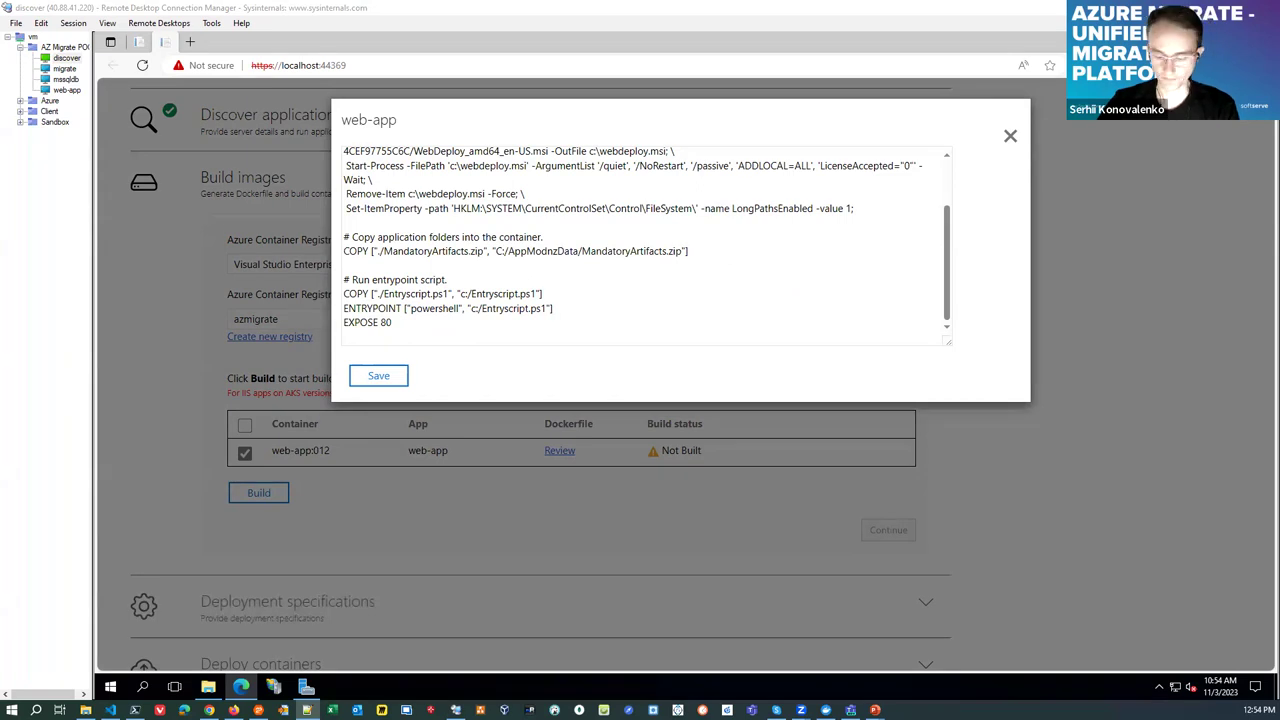
pyautogui.click(579, 317)
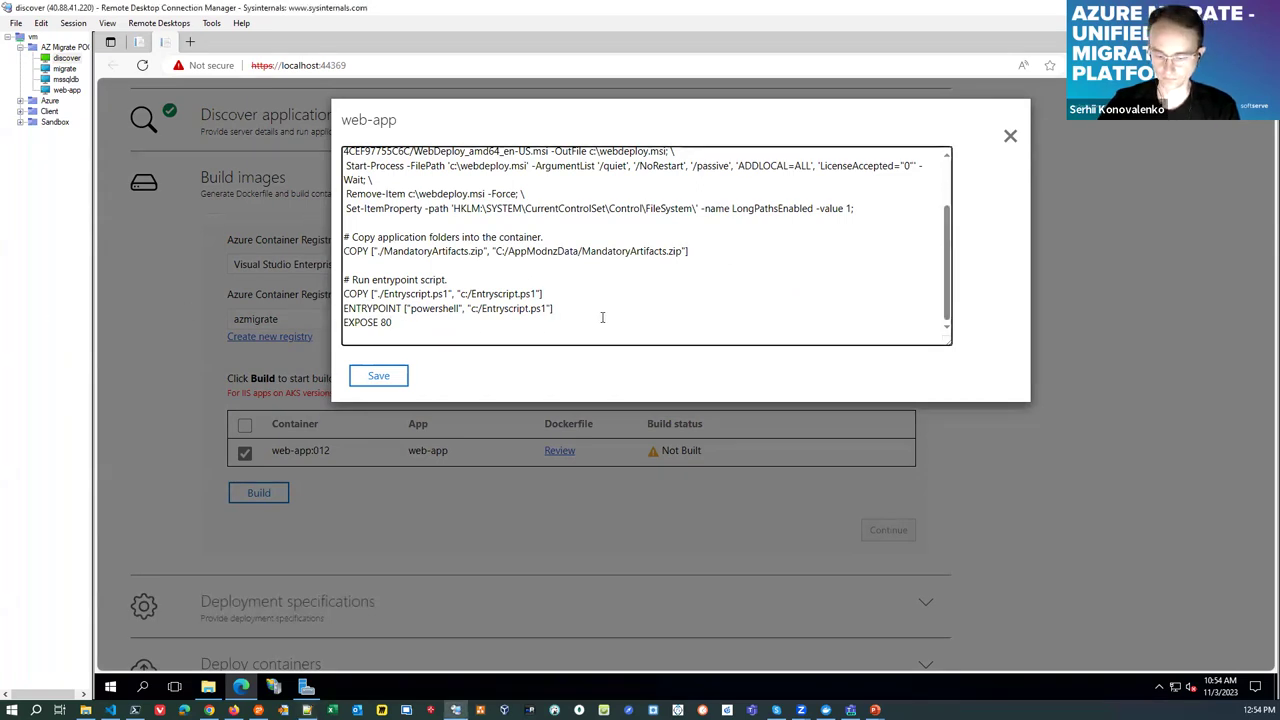
pyautogui.hotkey('ctrl', 'a')
pyautogui.press('Delete')
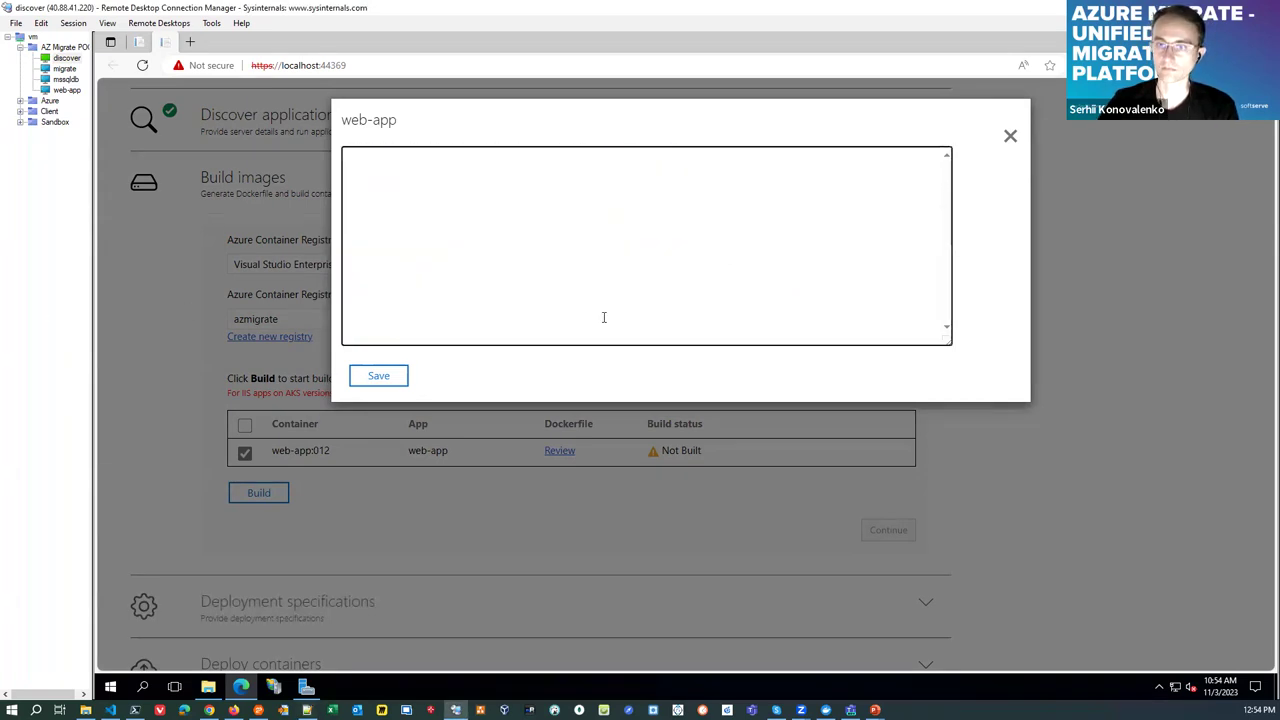
pyautogui.hotkey('ctrl', 'v')
pyautogui.click(376, 376)
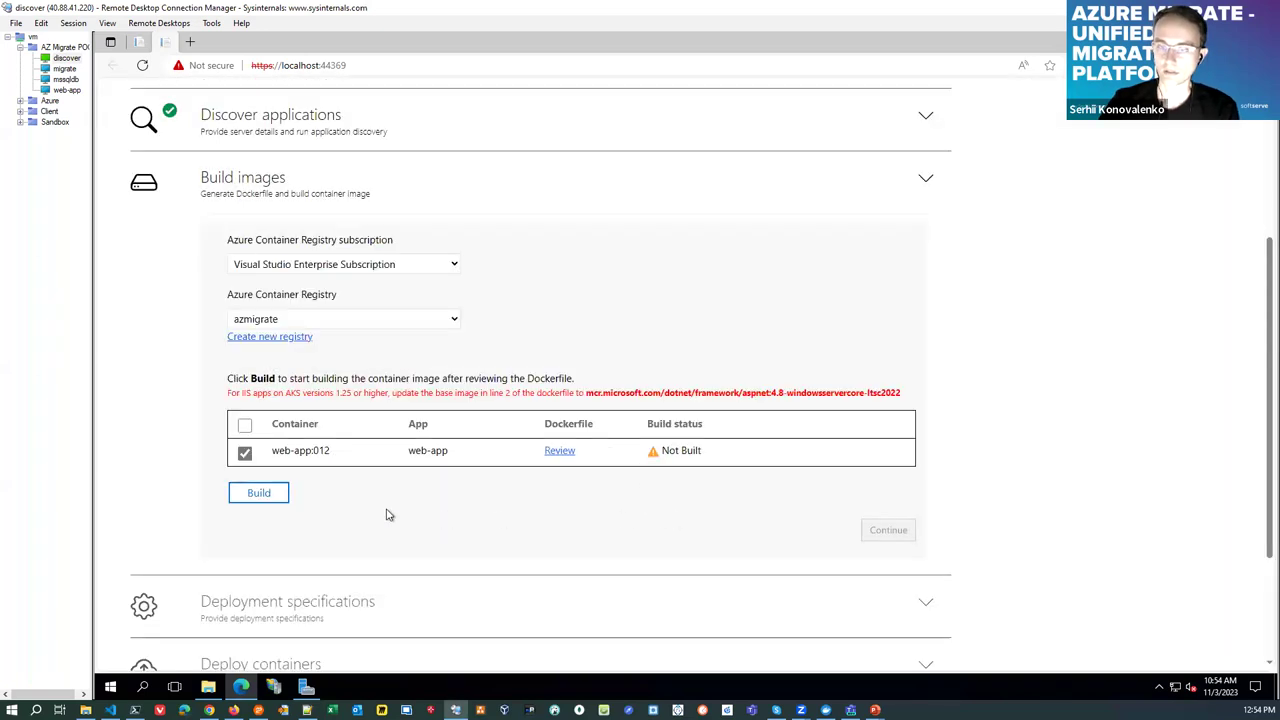
# Start building the web-app:012 image, authenticate to Azure with the device code and signed-in account, and return to the App Containerization helper
pyautogui.click(262, 495)
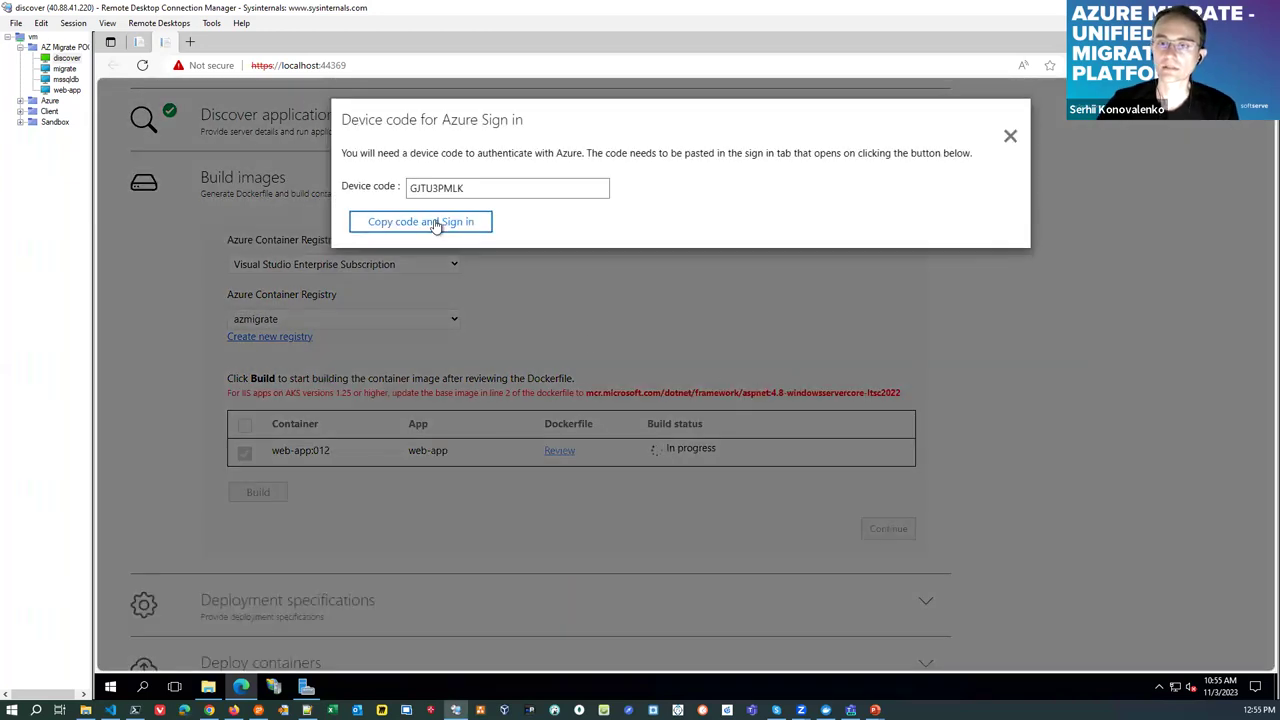
pyautogui.click(436, 224)
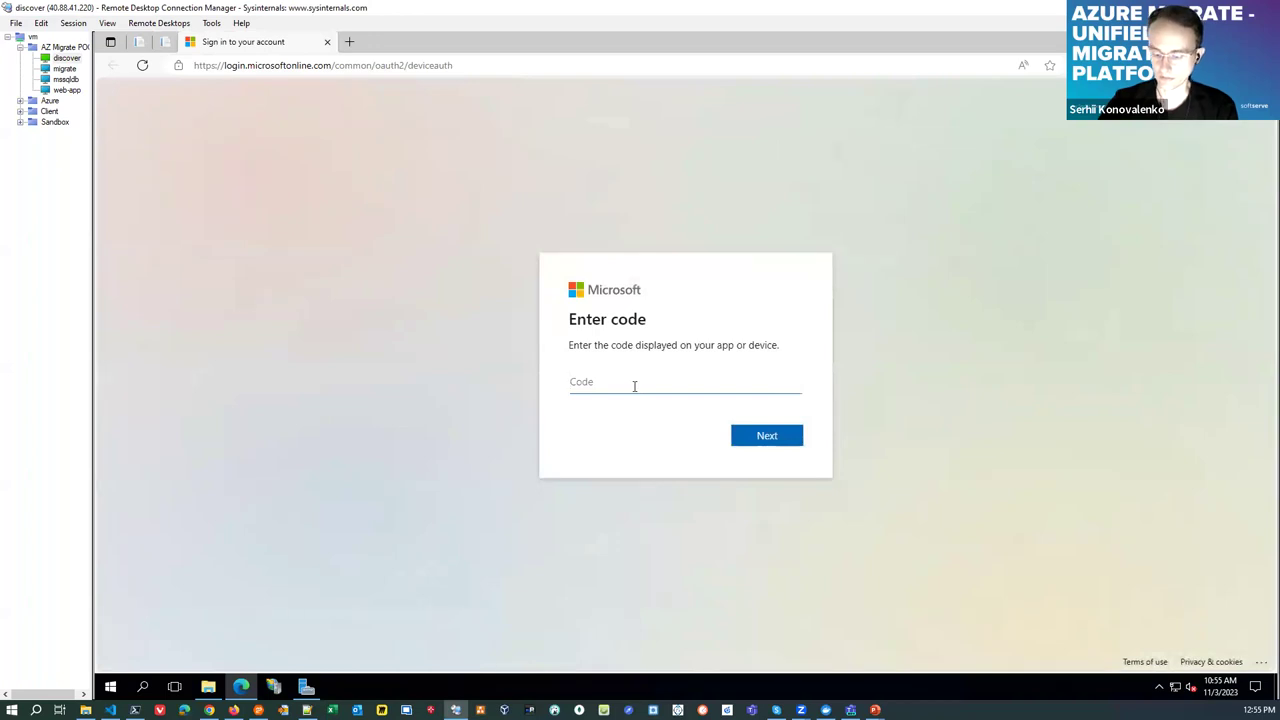
pyautogui.write('GJTU3PMLK')
pyautogui.click(759, 447)
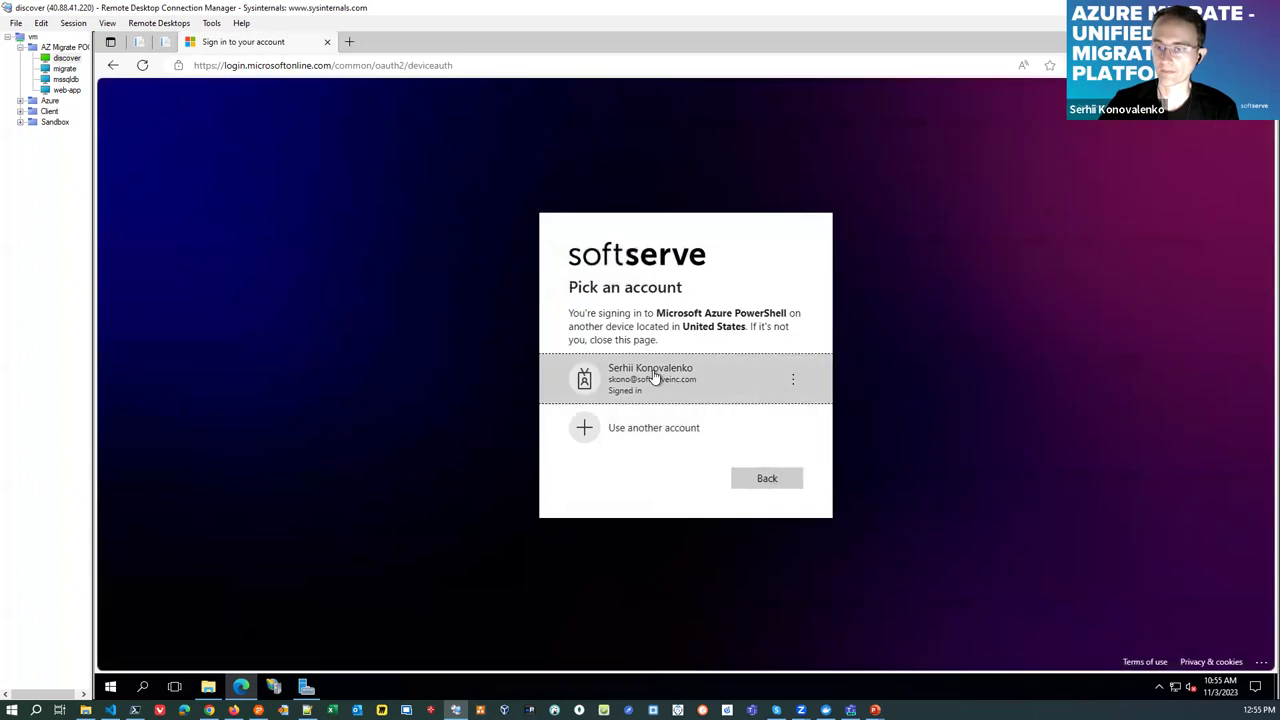
pyautogui.click(654, 375)
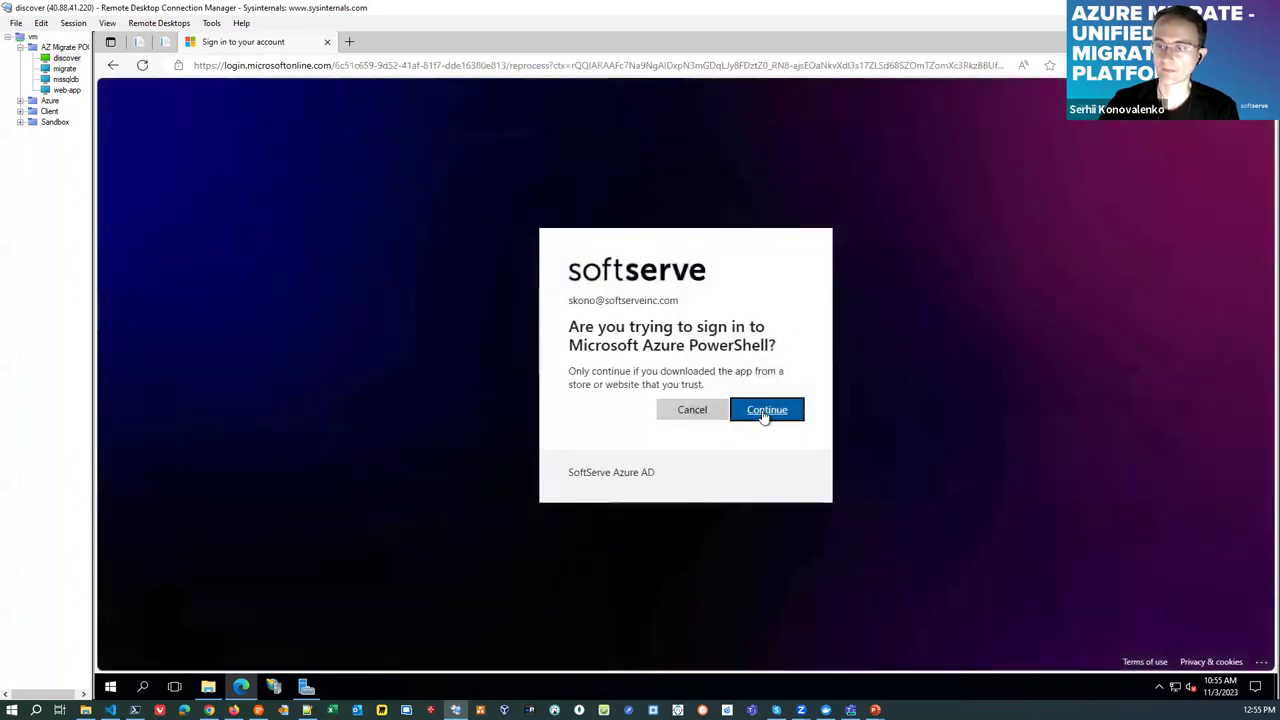
pyautogui.click(768, 411)
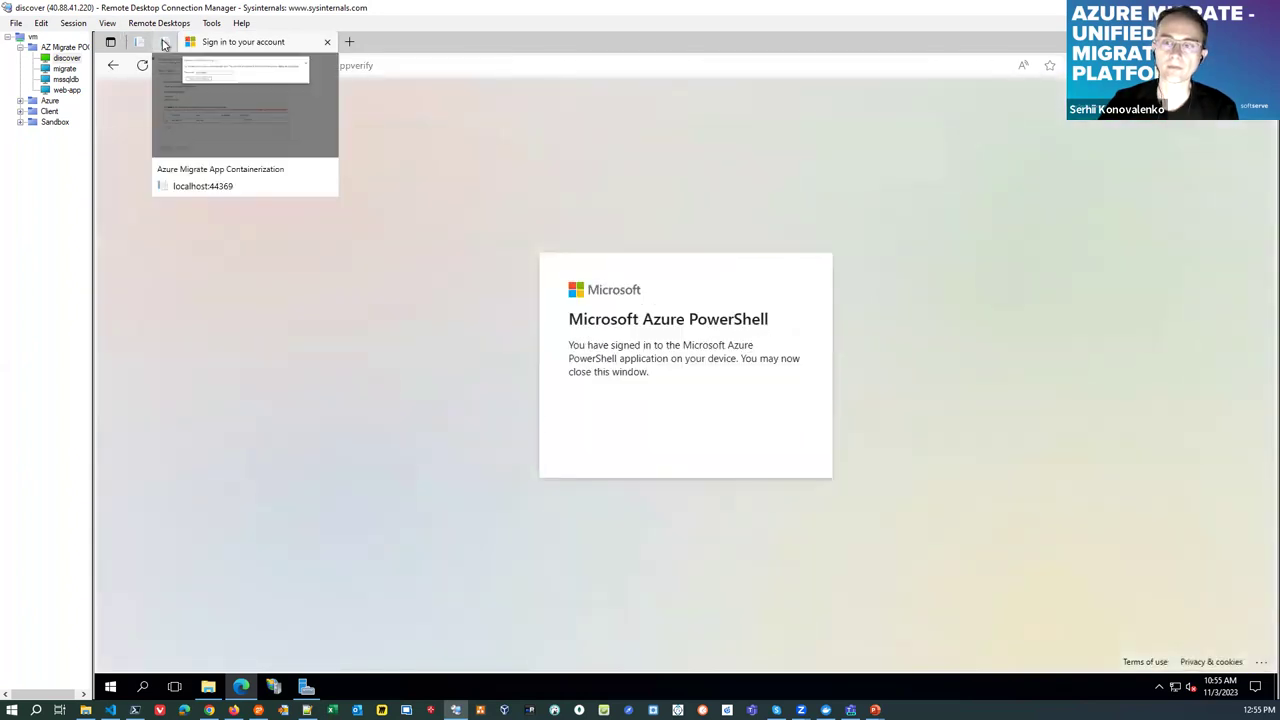
pyautogui.click(165, 43)
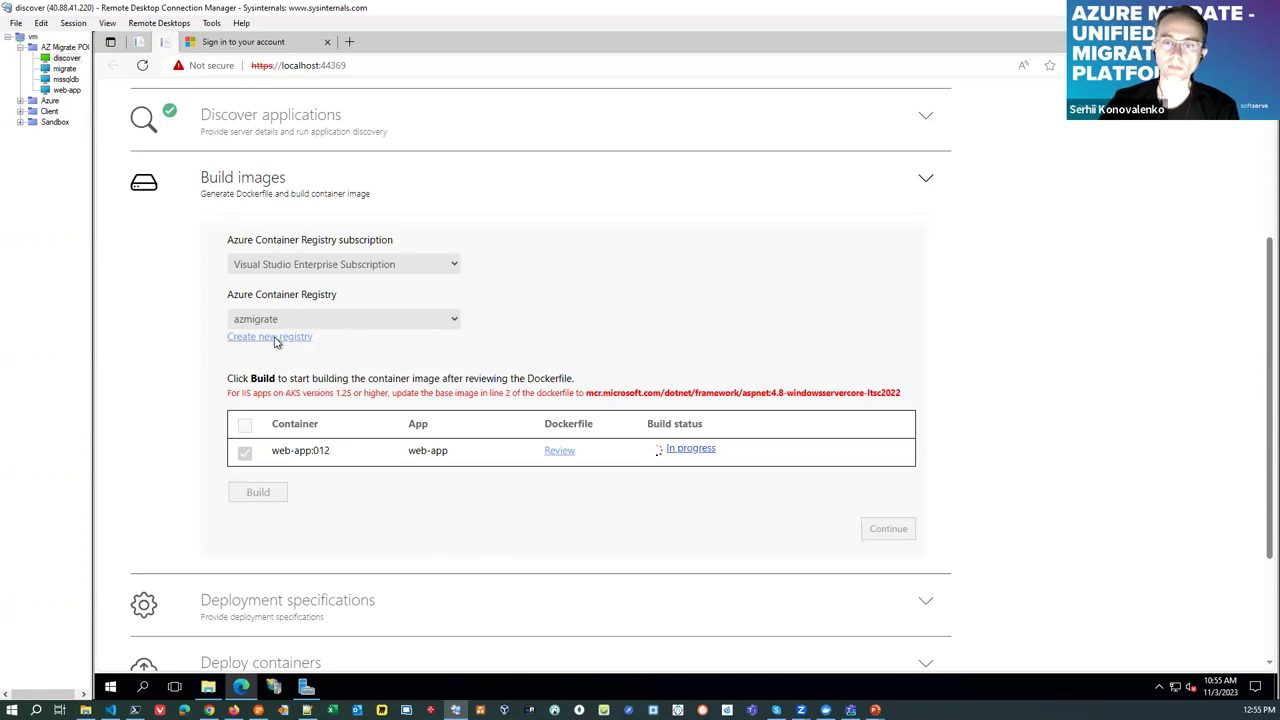
# Switch to Azure App Service Migration Assistant on the web-app server and generate the assessment report for the web-app site
pyautogui.click(66, 90)
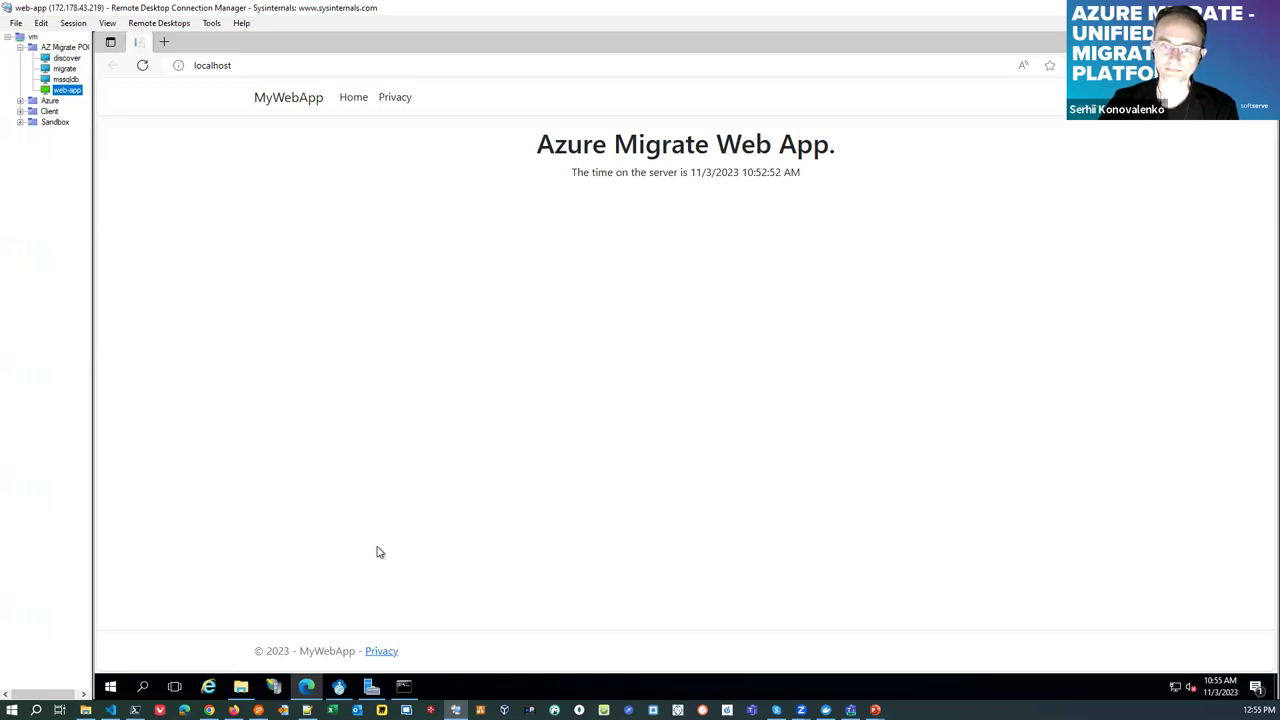
pyautogui.click(339, 686)
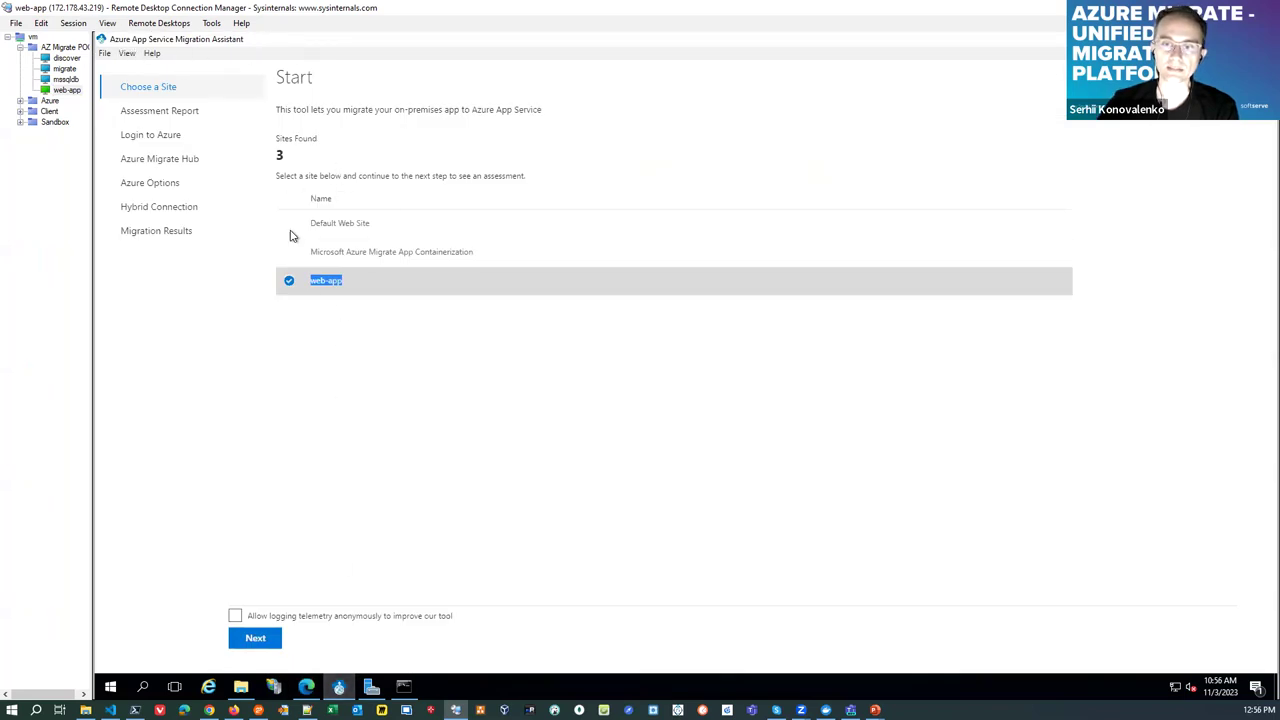
pyautogui.click(345, 322)
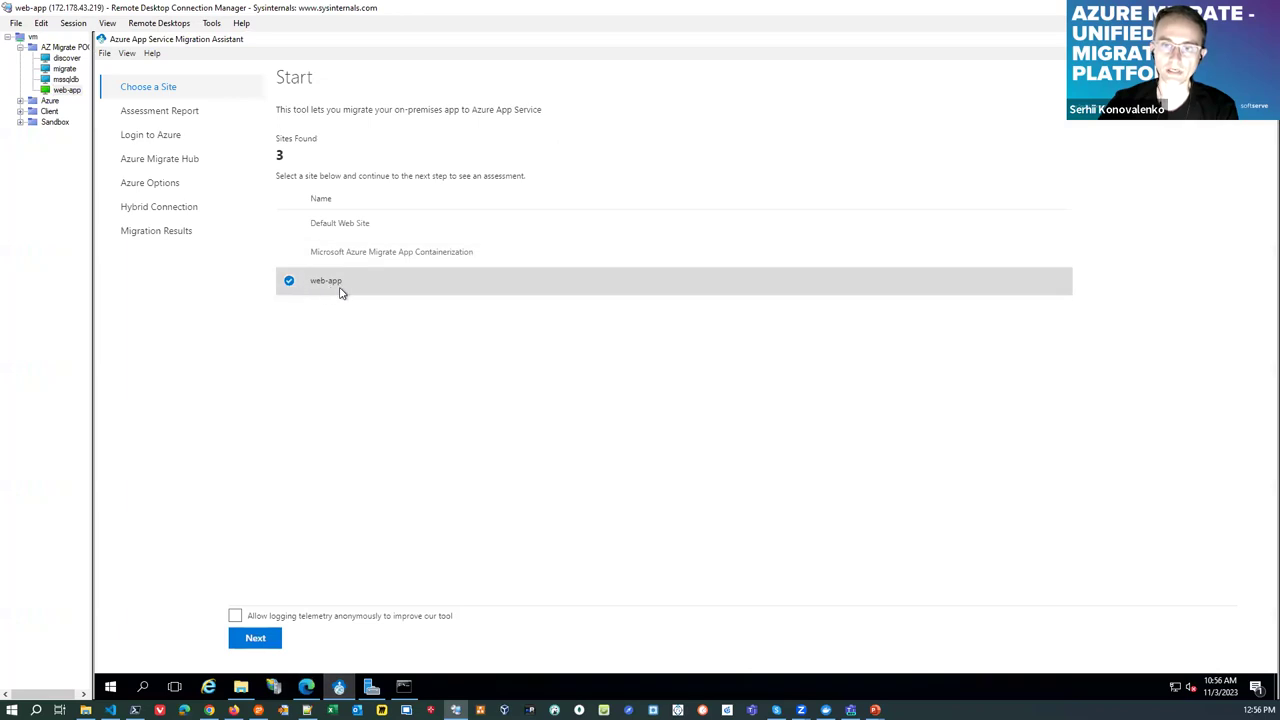
pyautogui.click(256, 639)
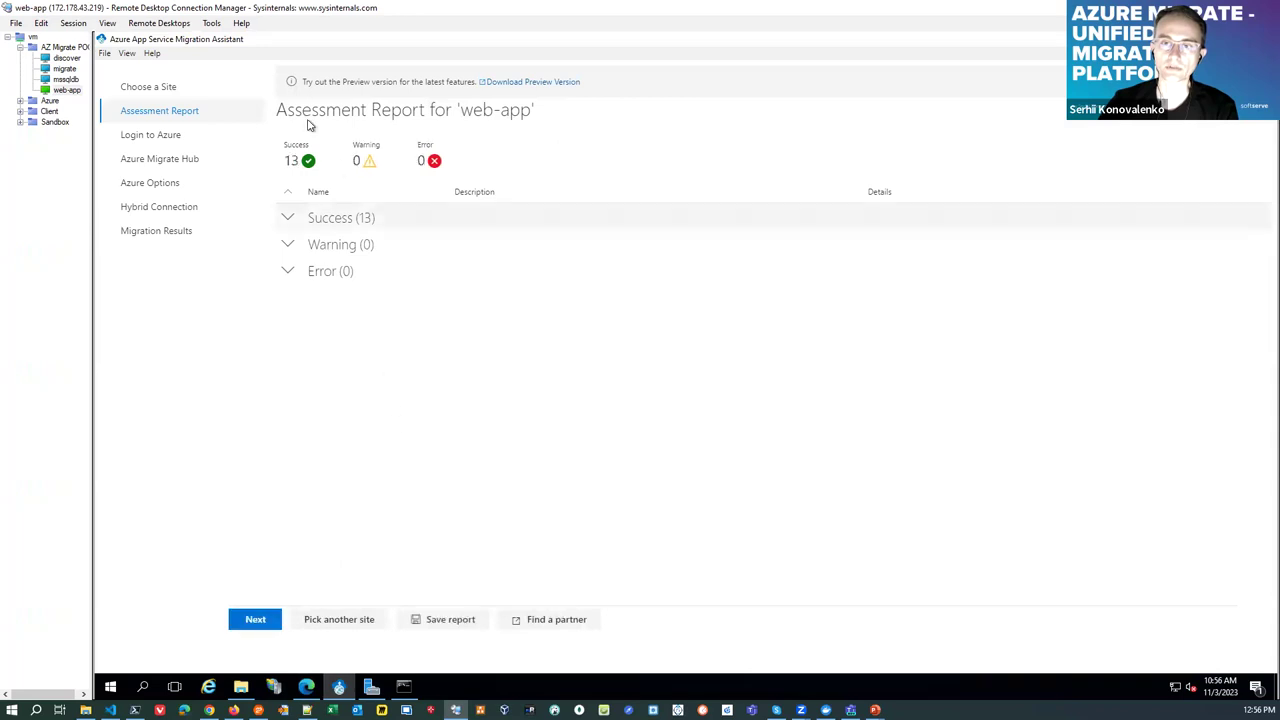
# Proceed from the assessment report, log the assistant in to Azure with its device code and the listed account, and return to it
pyautogui.click(255, 632)
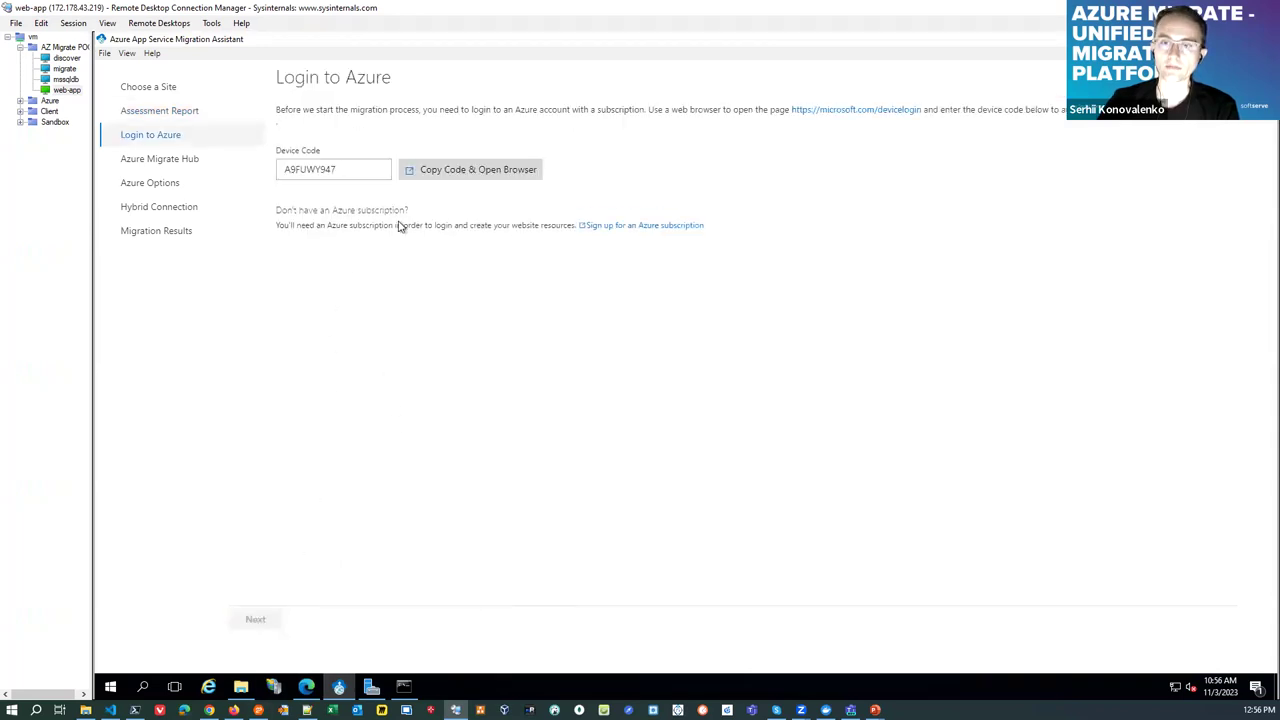
pyautogui.click(452, 172)
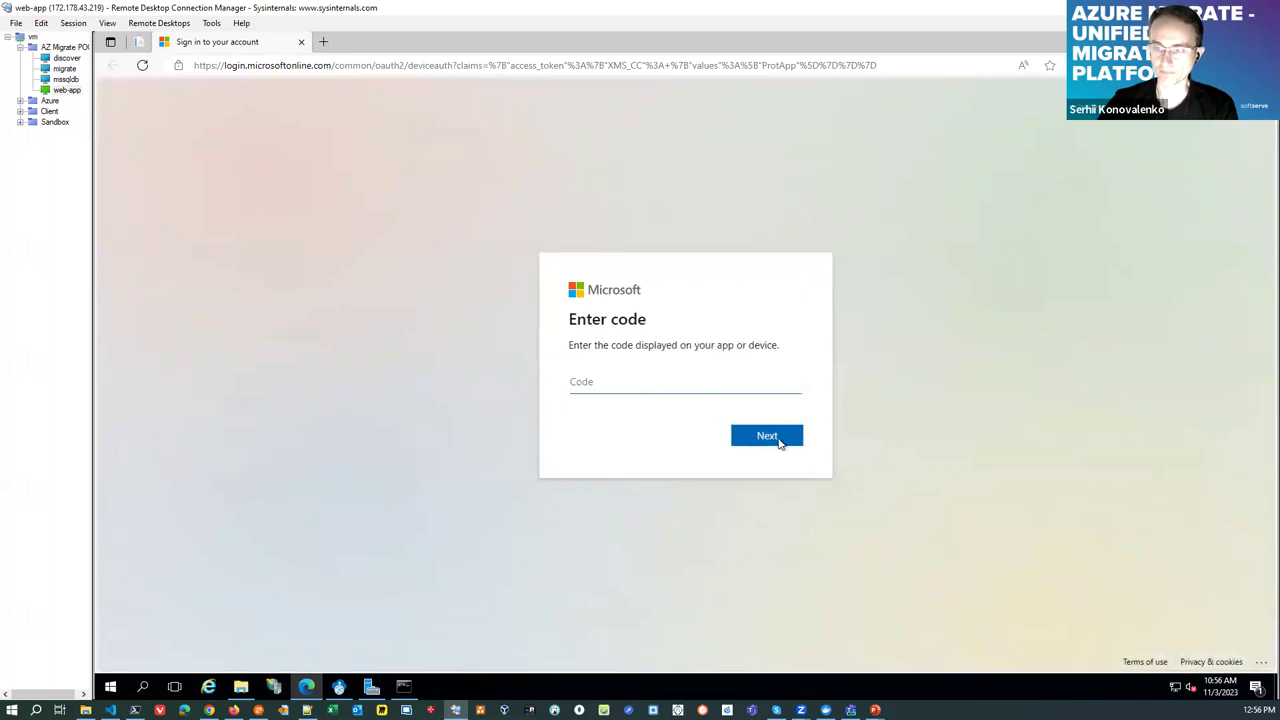
pyautogui.hotkey('ctrl', 'v')
pyautogui.click(775, 445)
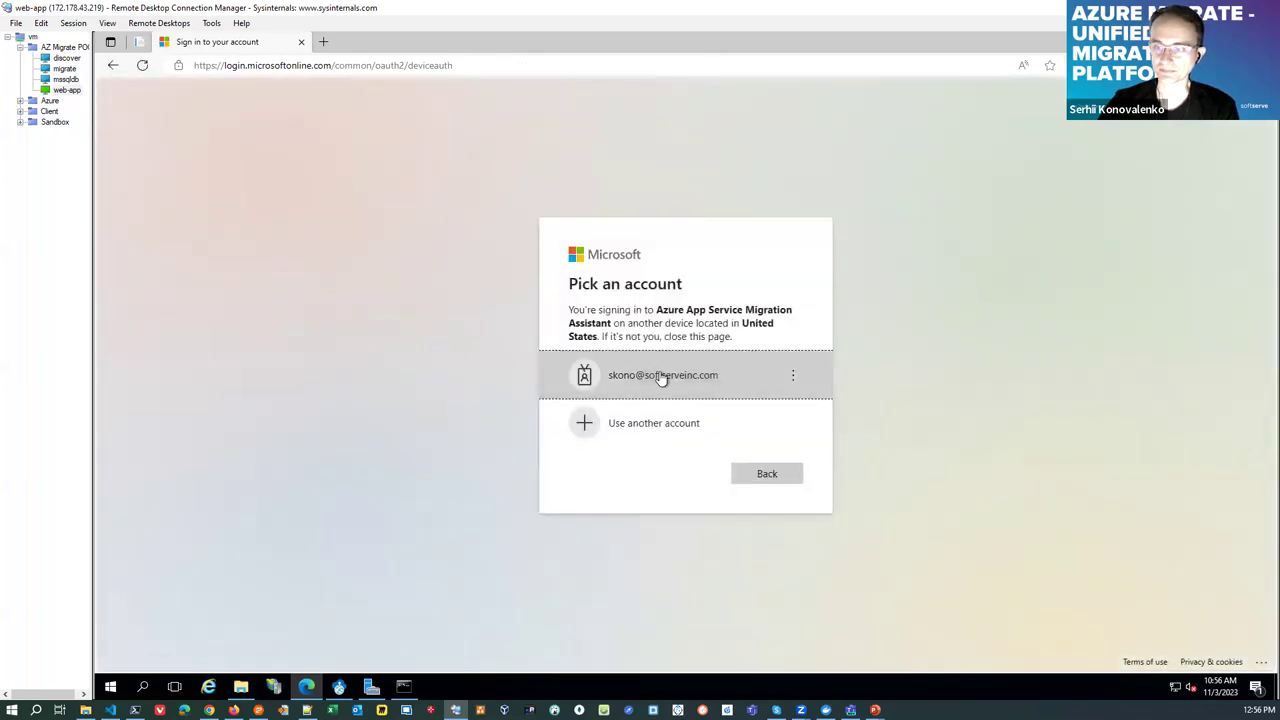
pyautogui.click(661, 378)
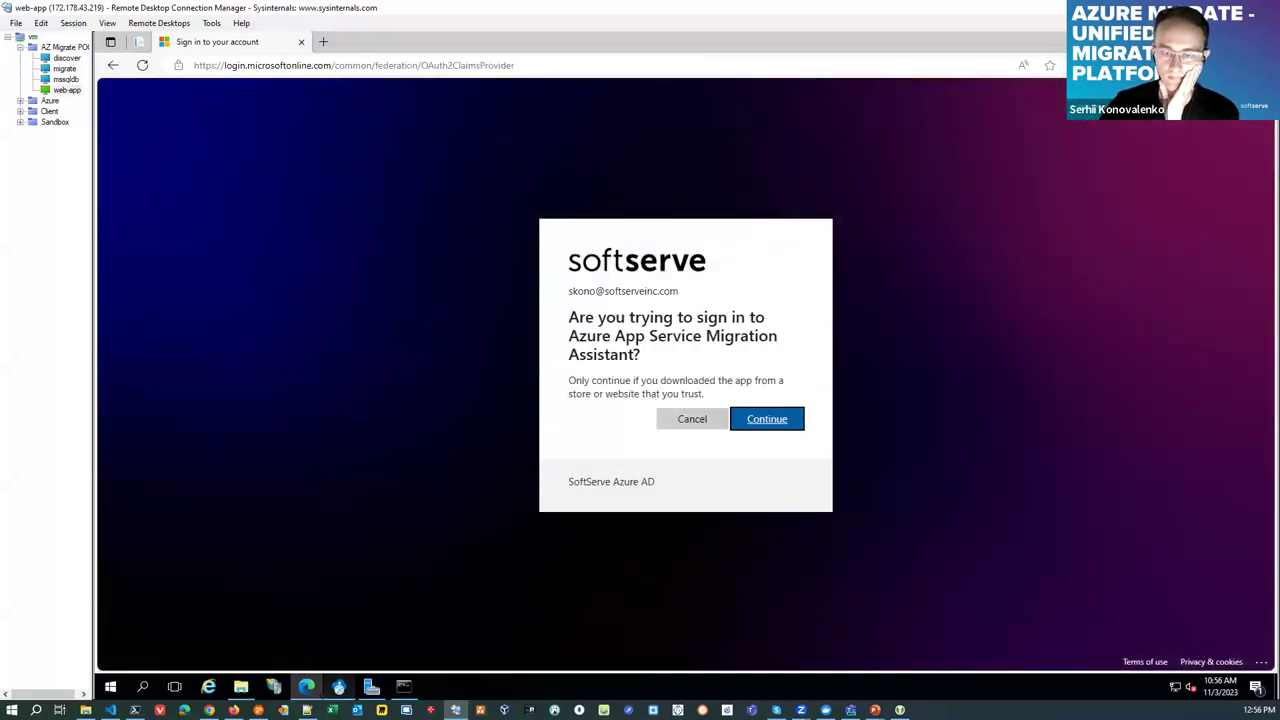
pyautogui.moveTo(339, 686)
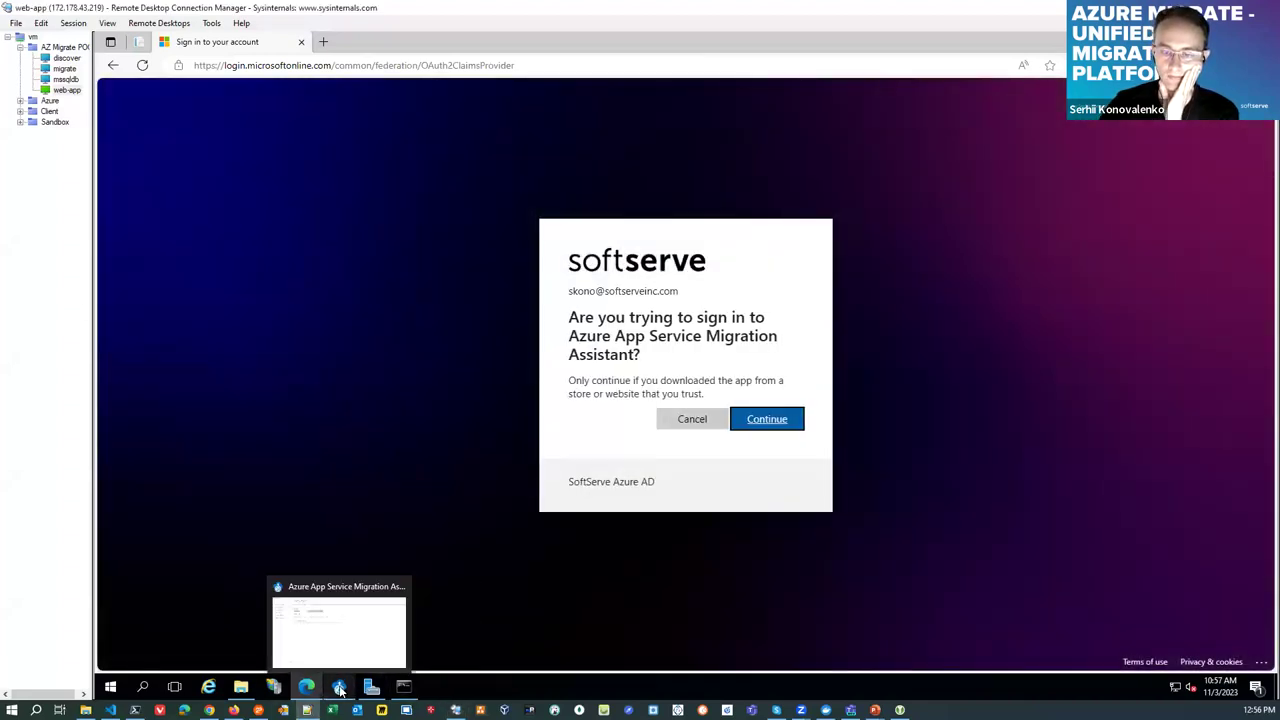
pyautogui.click(342, 615)
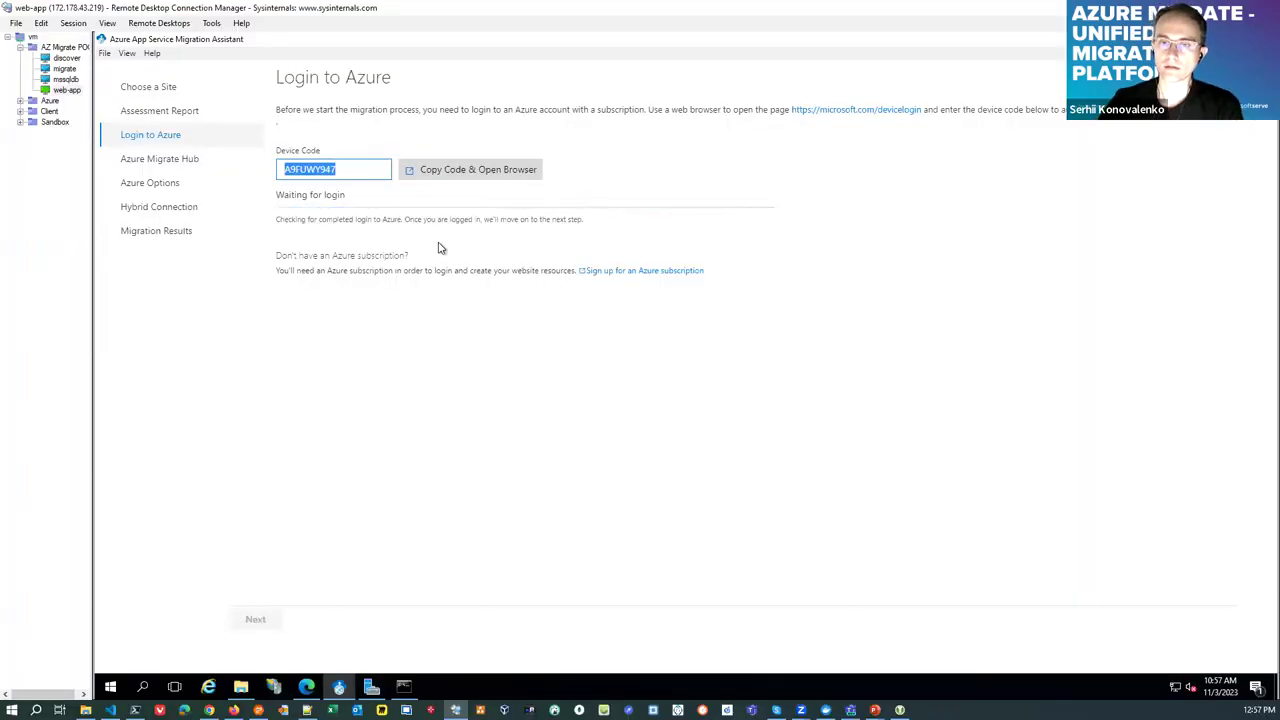
pyautogui.click(306, 686)
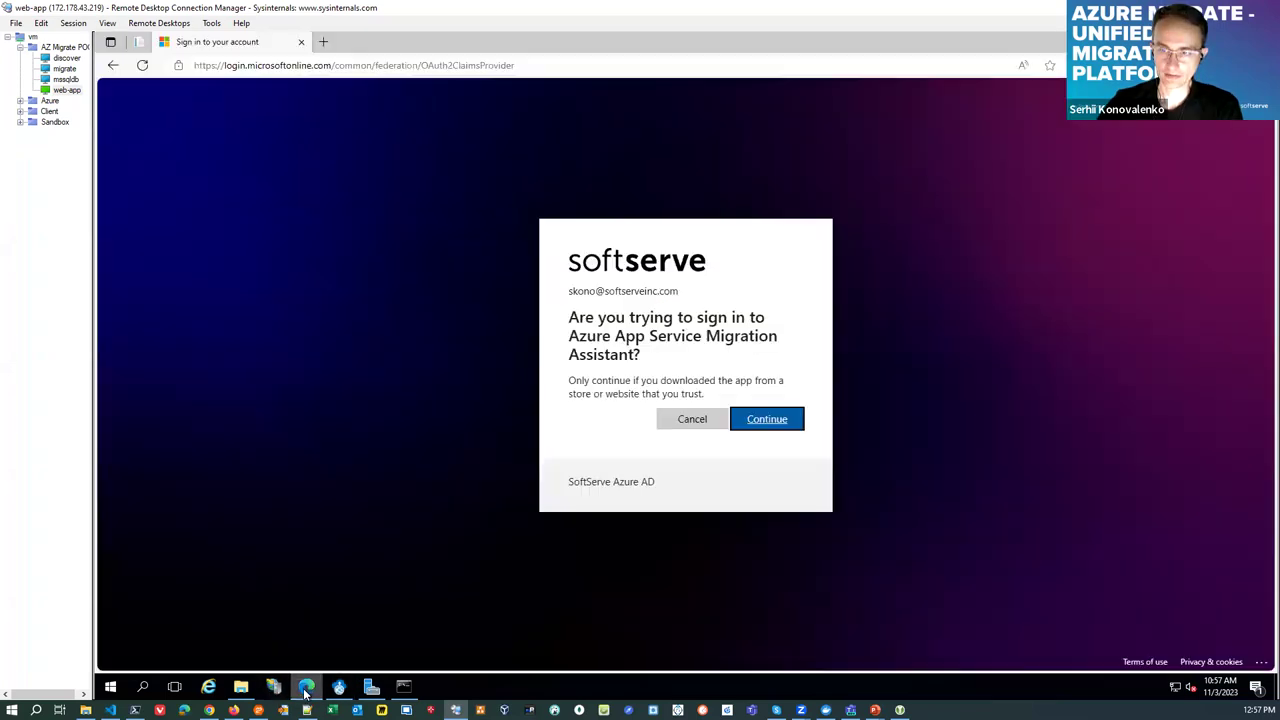
pyautogui.click(770, 429)
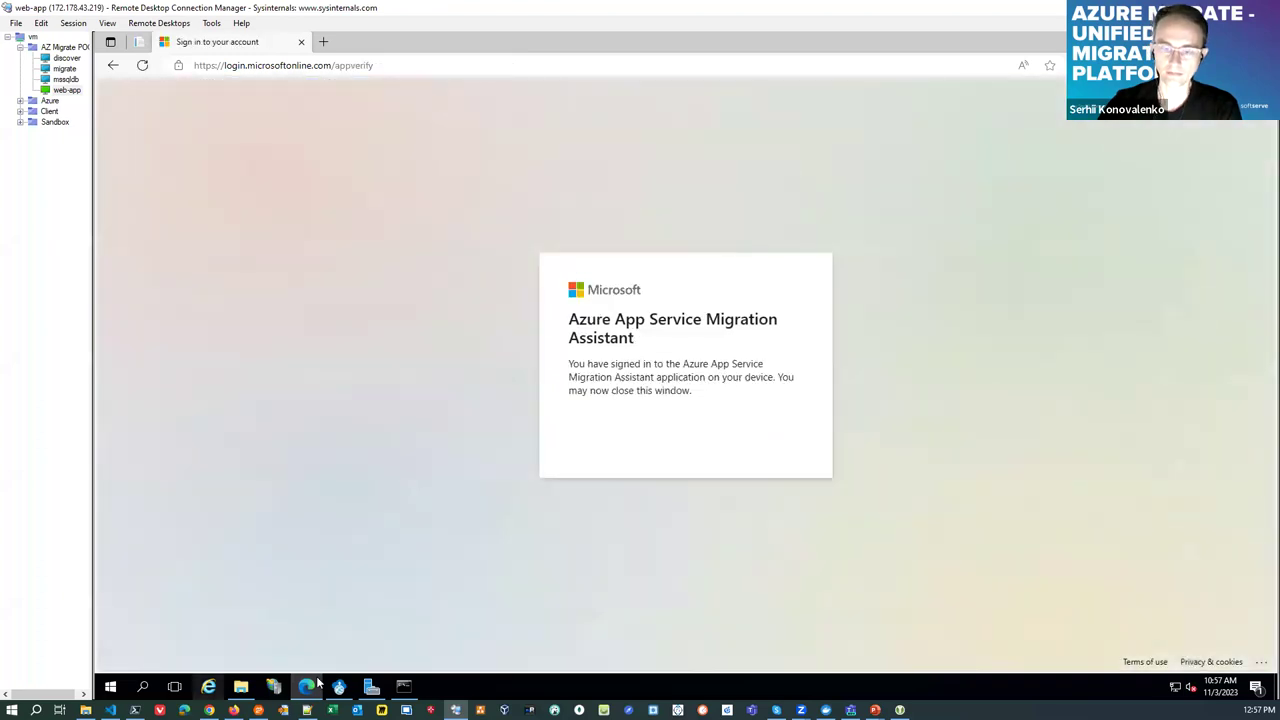
pyautogui.click(339, 686)
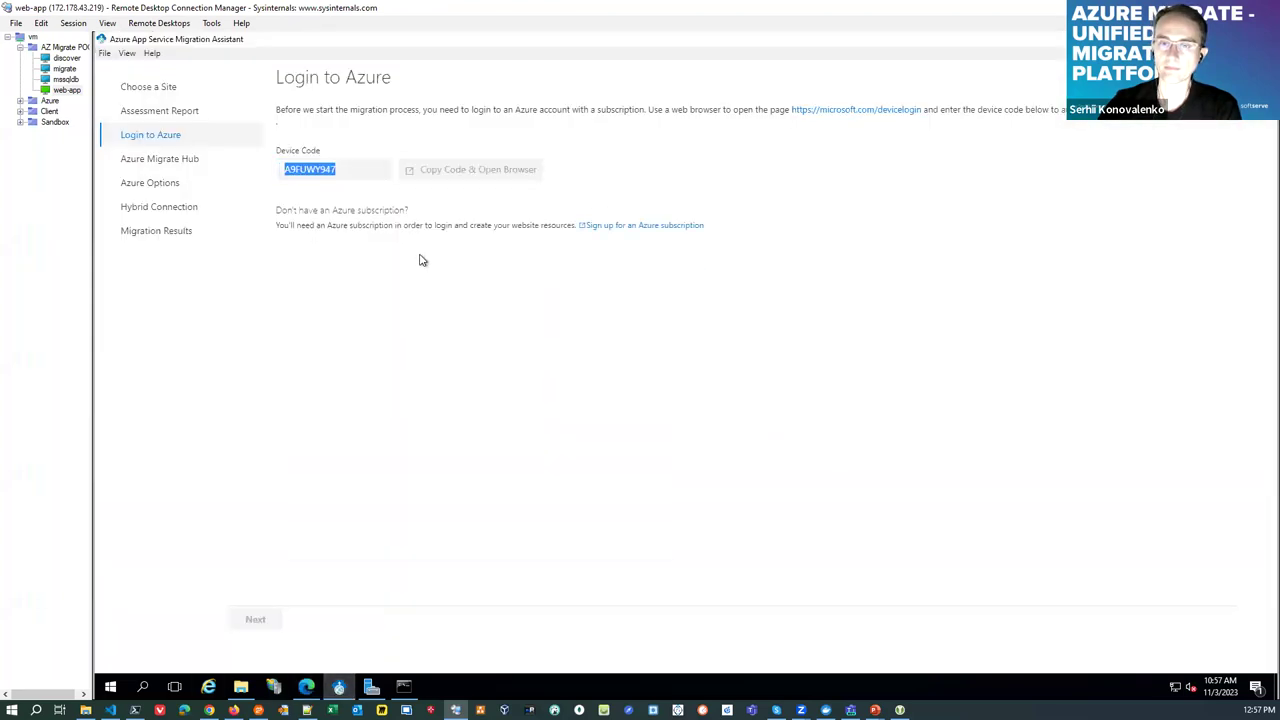
# Select the azmigrate project for the assessment and migration data and proceed to the Azure options
pyautogui.click(535, 157)
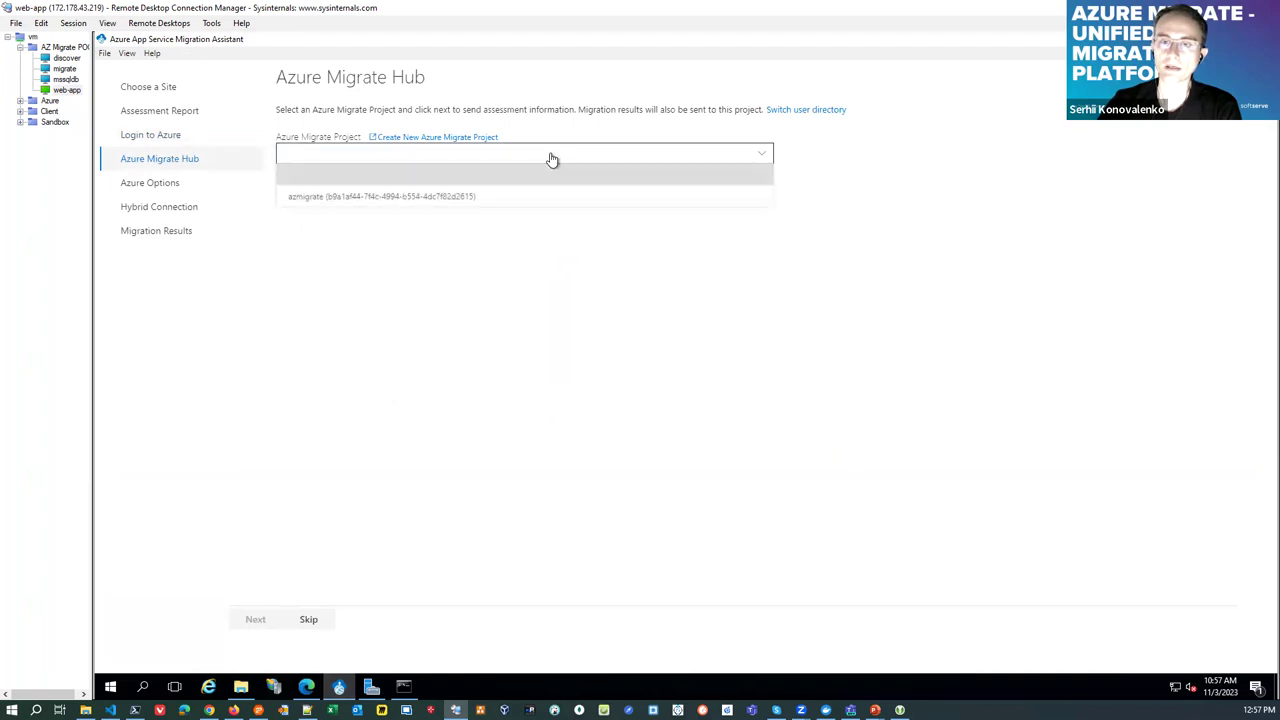
pyautogui.click(318, 195)
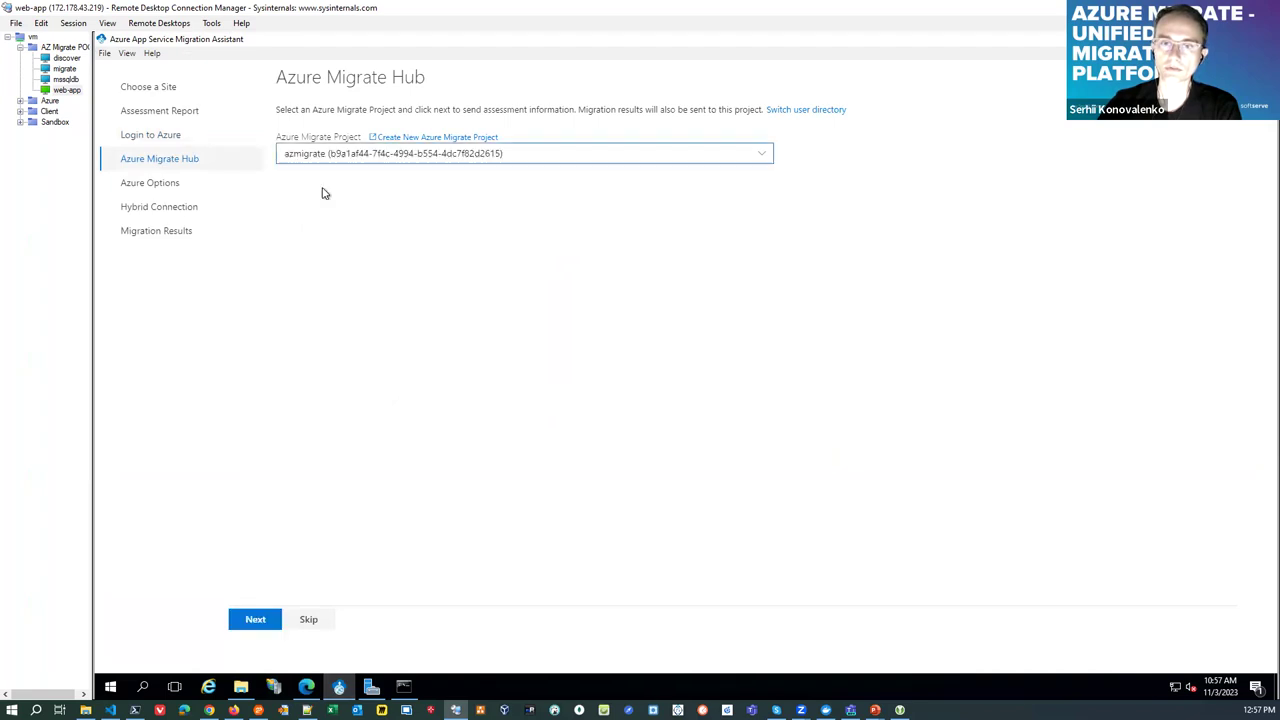
pyautogui.click(256, 620)
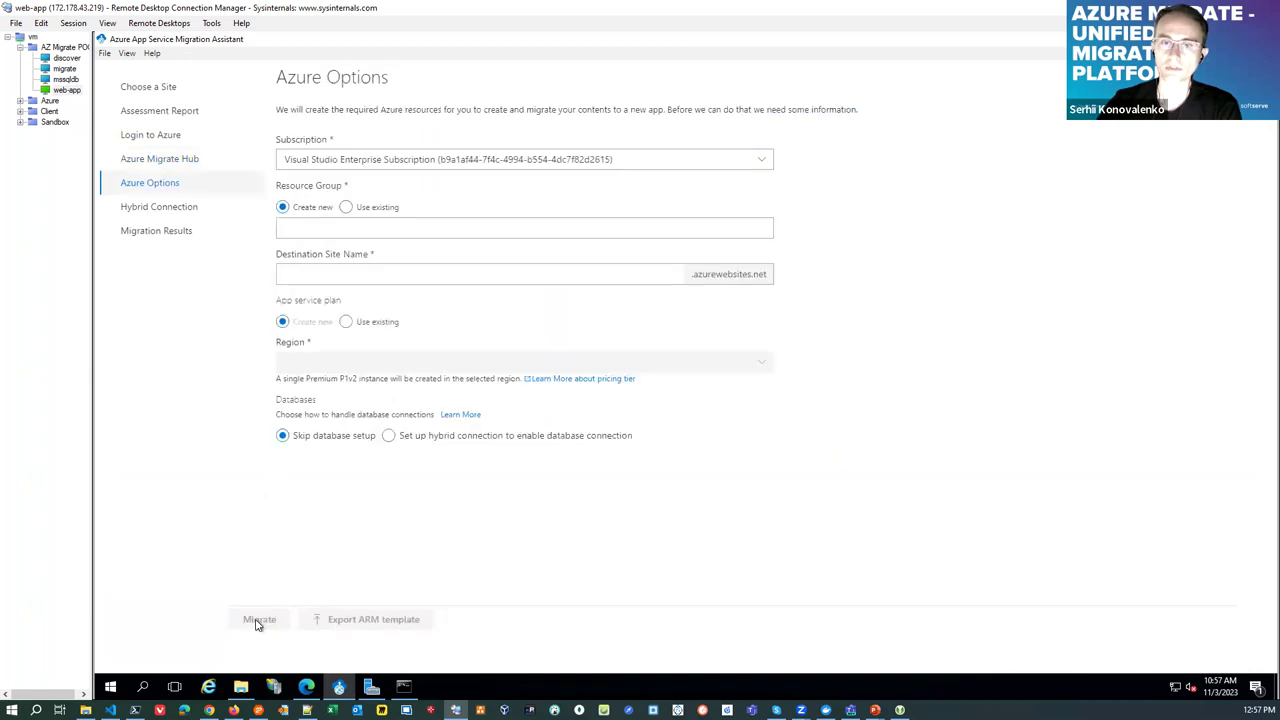
# Use the existing resource group cloud as the destination of the migrated site
pyautogui.click(350, 206)
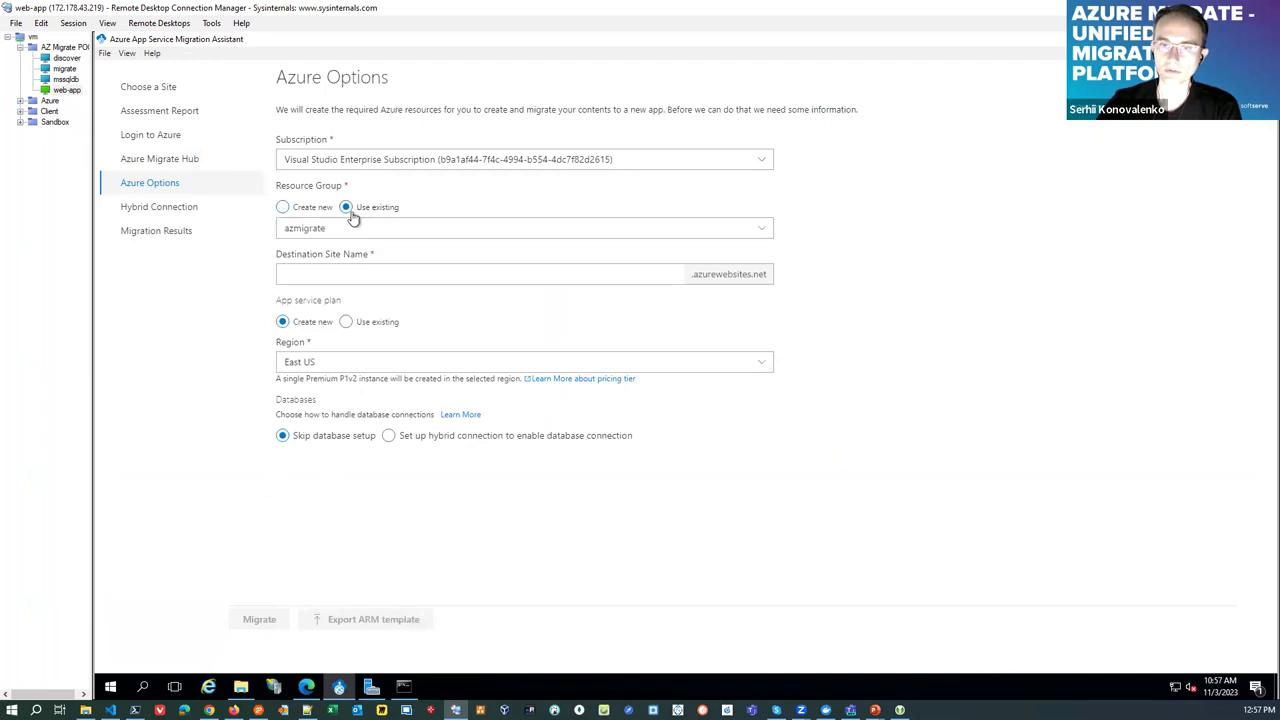
pyautogui.click(762, 228)
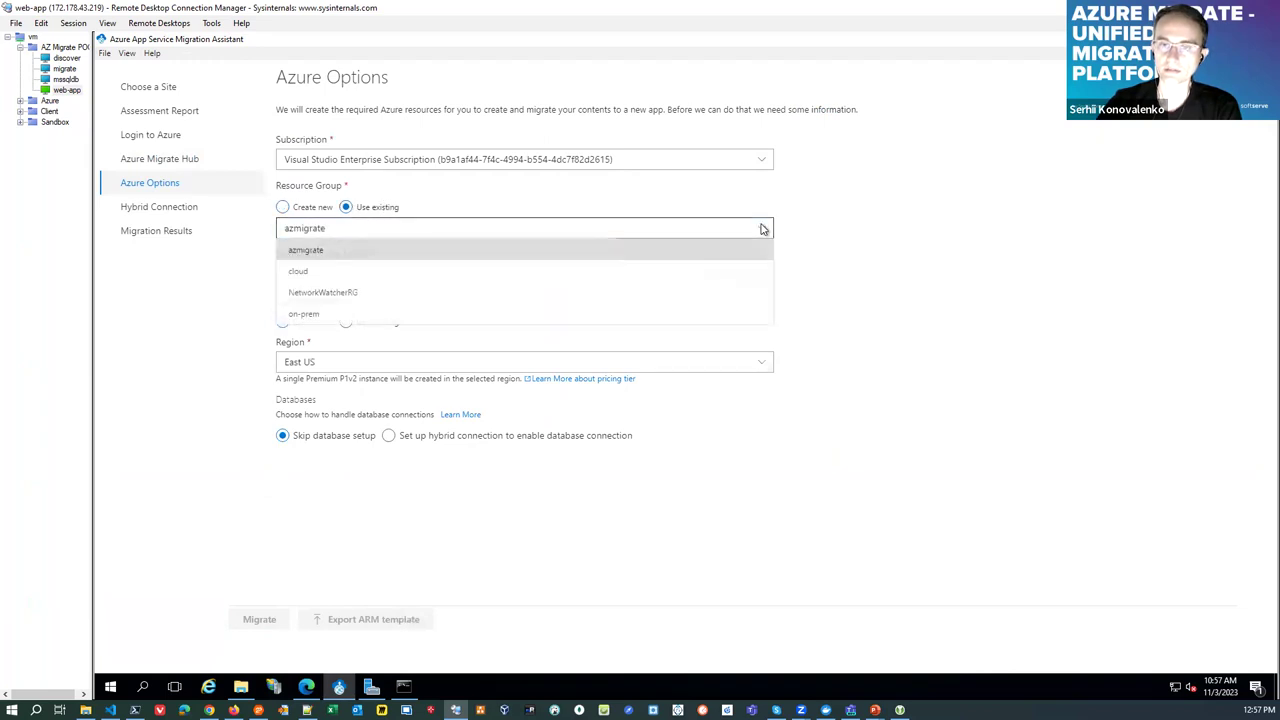
pyautogui.click(300, 274)
# Set the destination site name to code-web-app-01 and start the migration
pyautogui.click(528, 272)
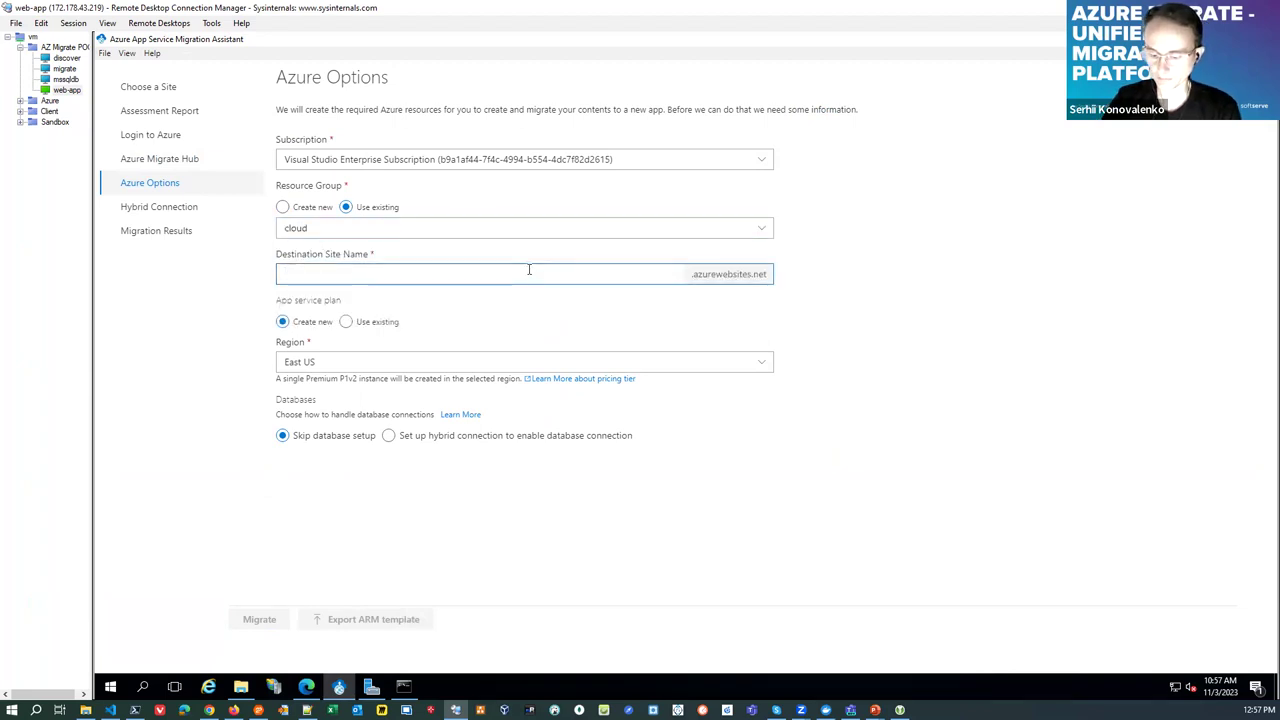
pyautogui.write('d')
pyautogui.press('BackSpace')
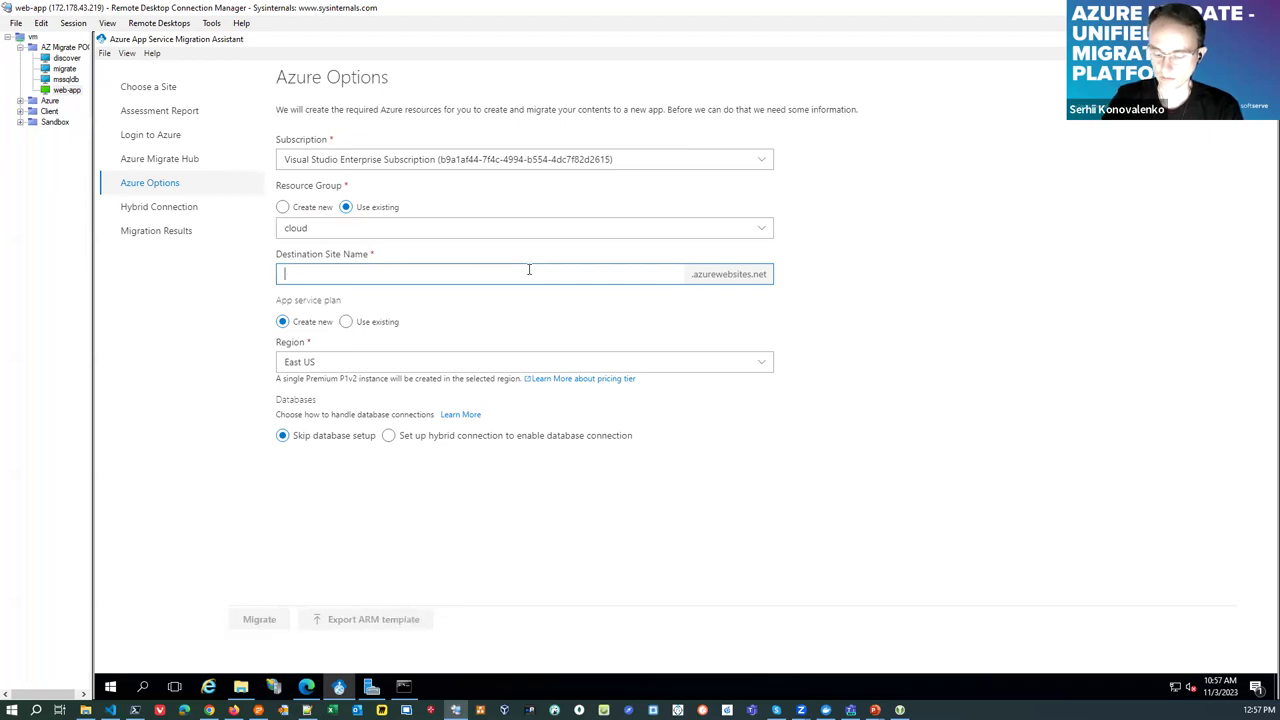
pyautogui.write('code')
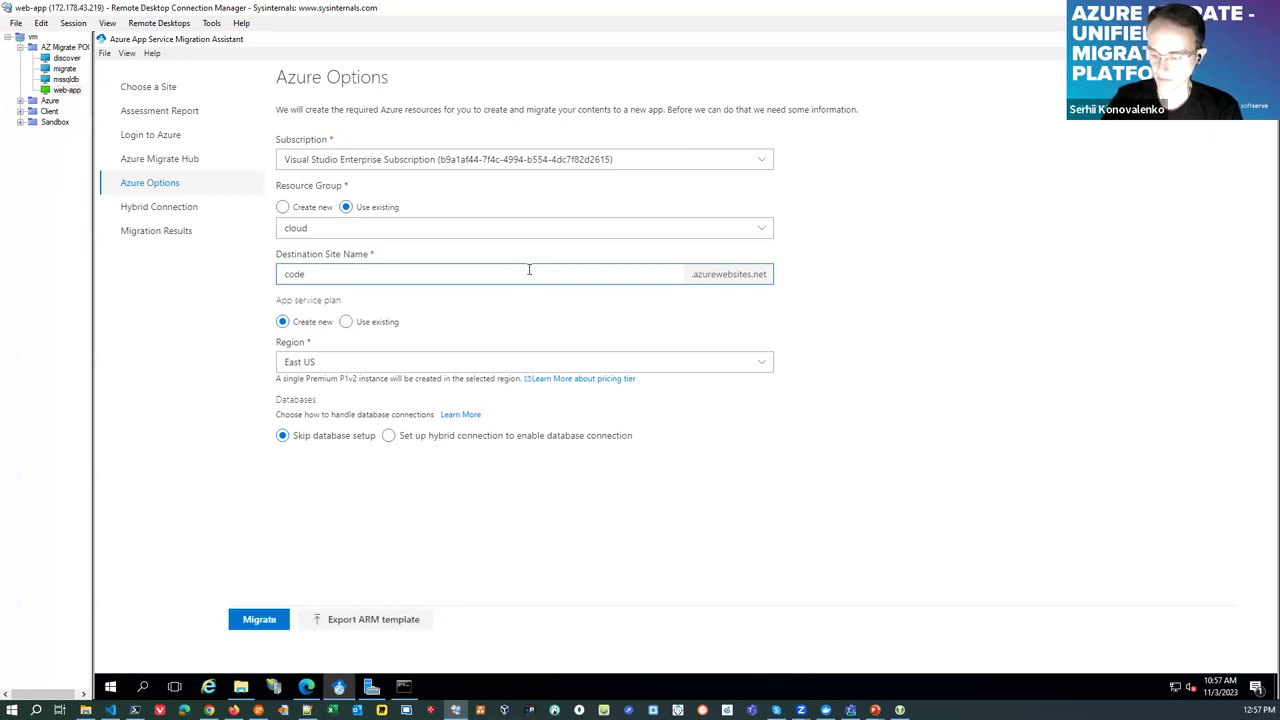
pyautogui.write('-web')
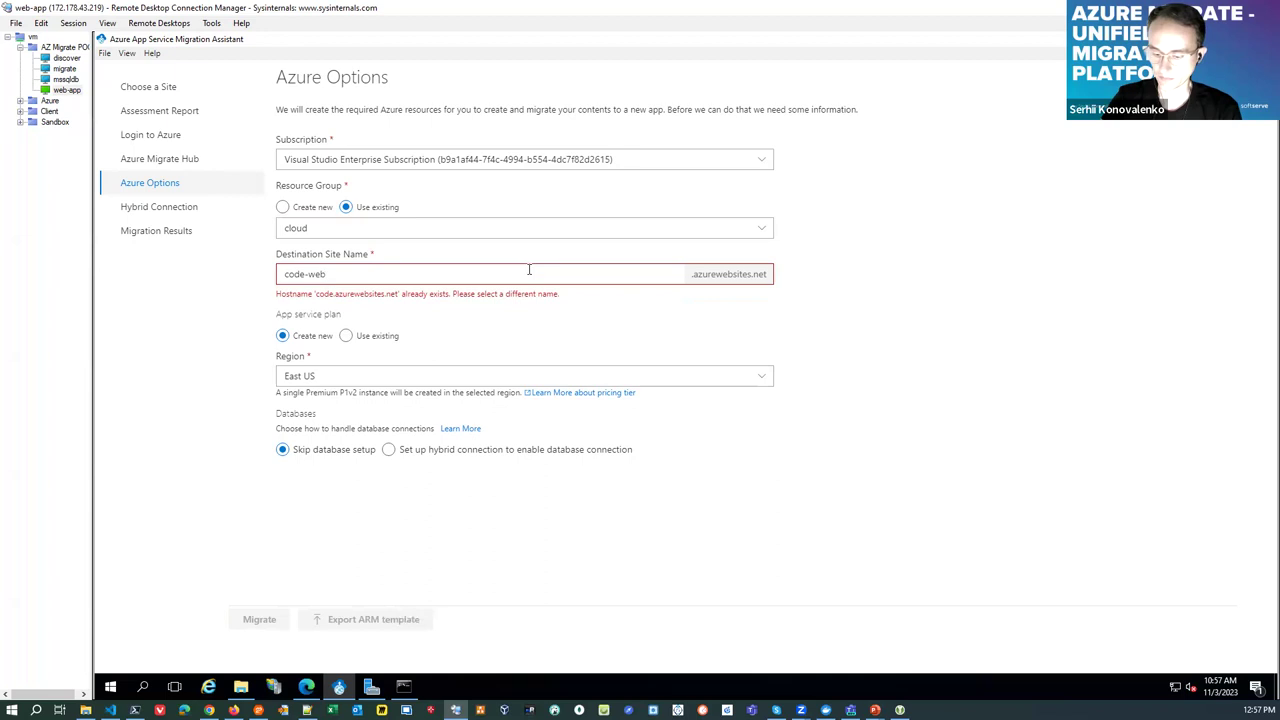
pyautogui.write('-app-01')
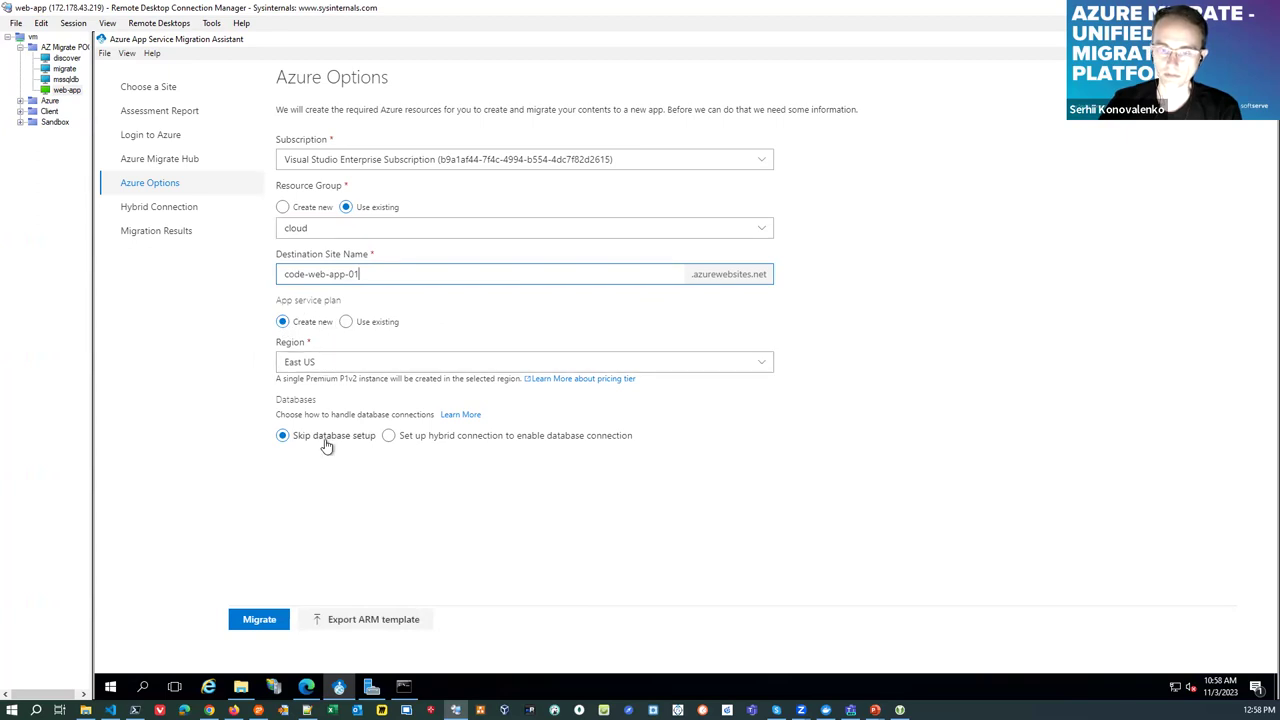
pyautogui.click(262, 620)
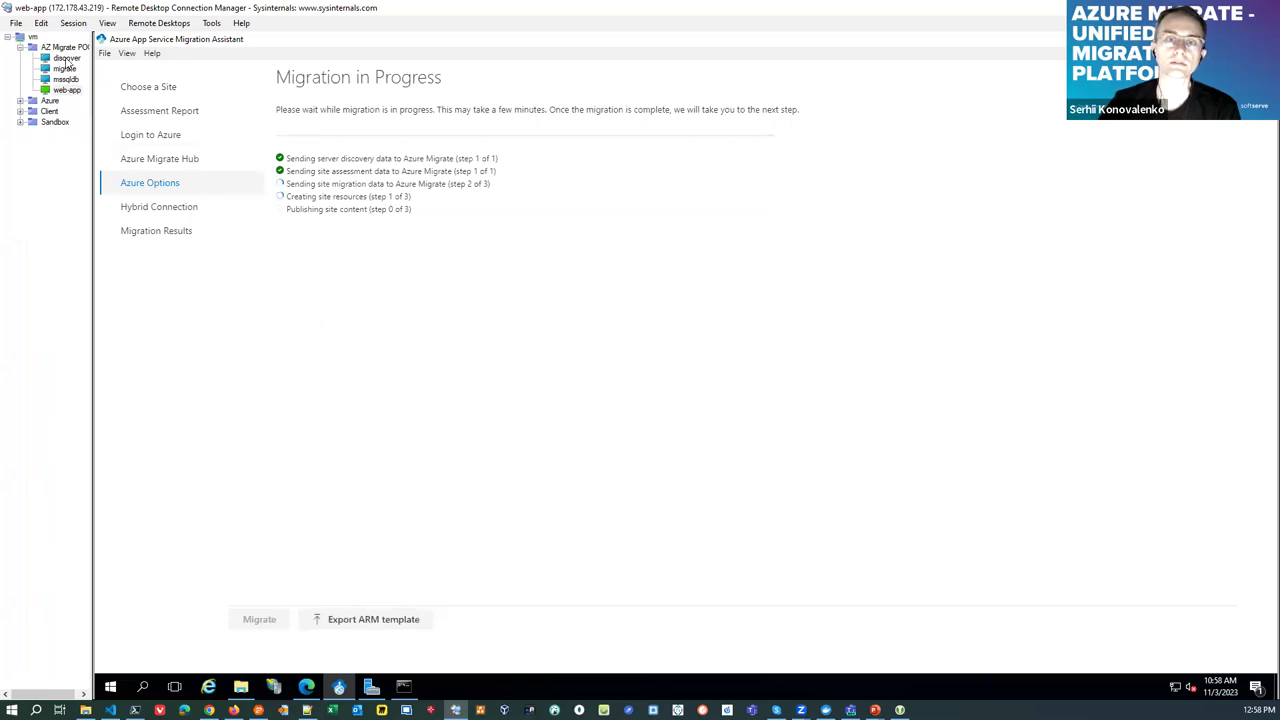
# Check the web-app:012 image build status on the discover server and return to the web-app server's migration progress
pyautogui.click(66, 58)
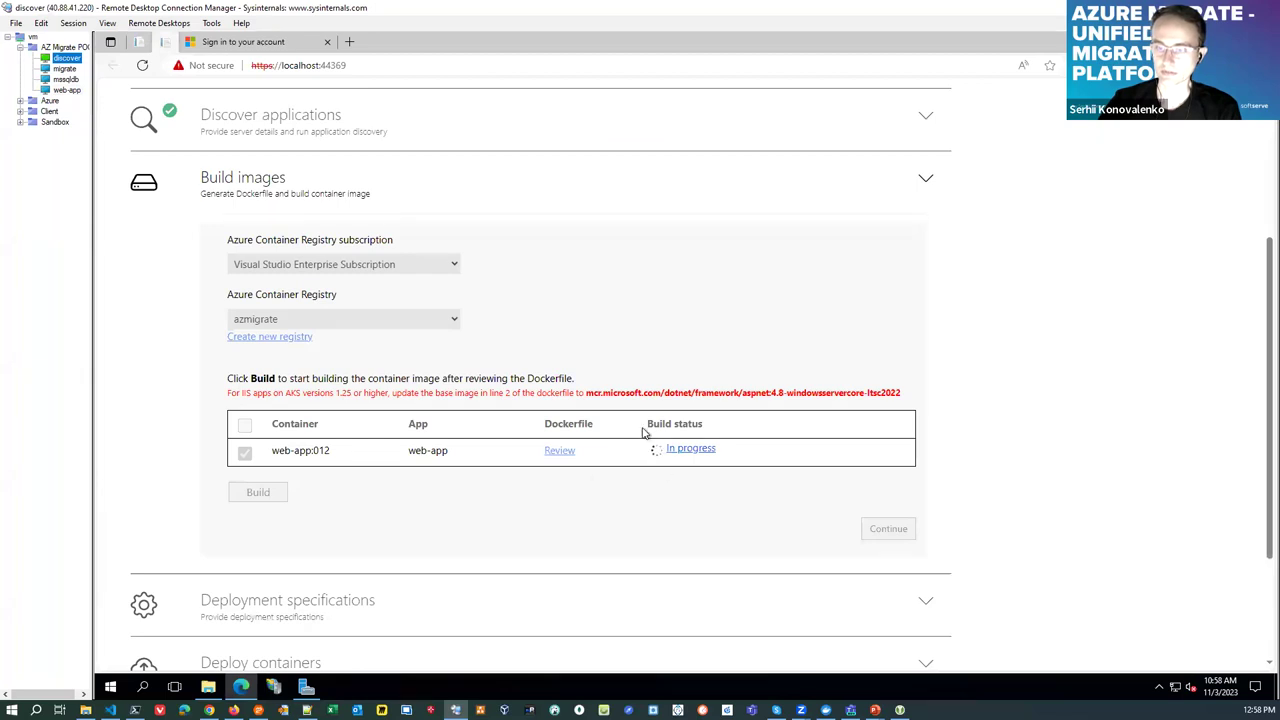
pyautogui.click(67, 90)
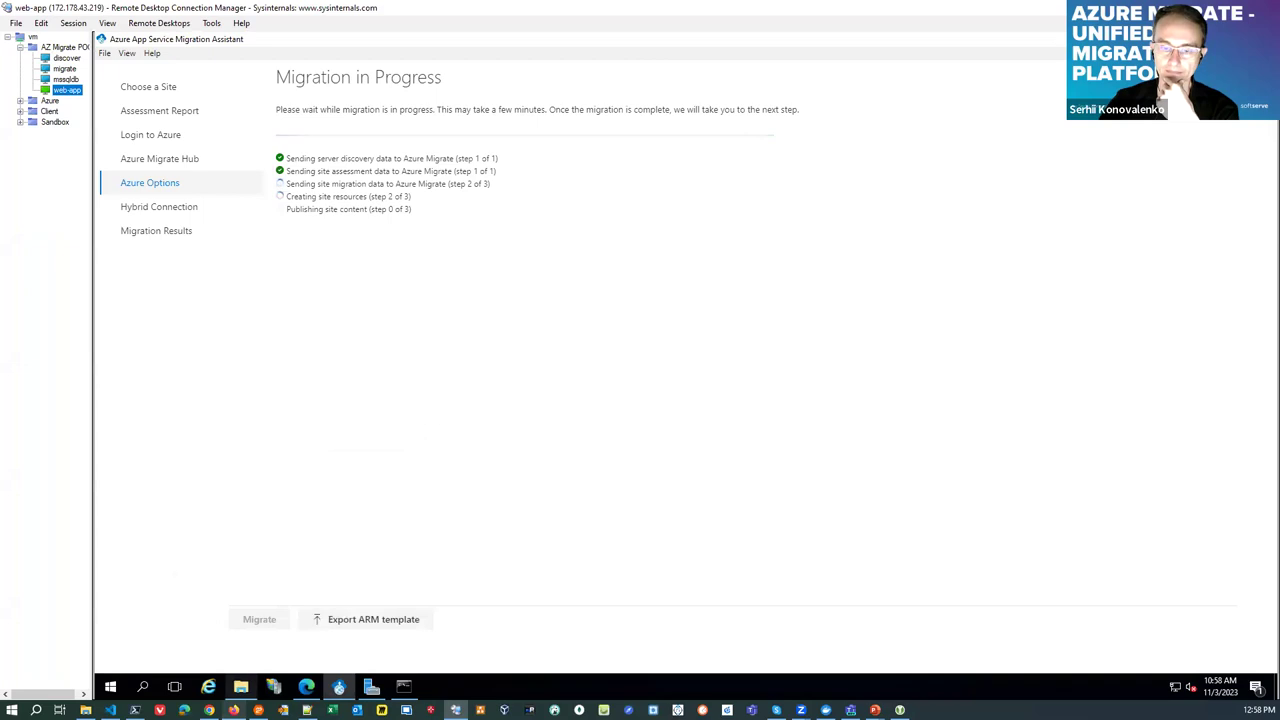
# Switch to the Azure portal in the local browser, open the cloud resource group and refresh its resource list
pyautogui.moveTo(241, 686)
pyautogui.moveTo(209, 705)
pyautogui.click(228, 650)
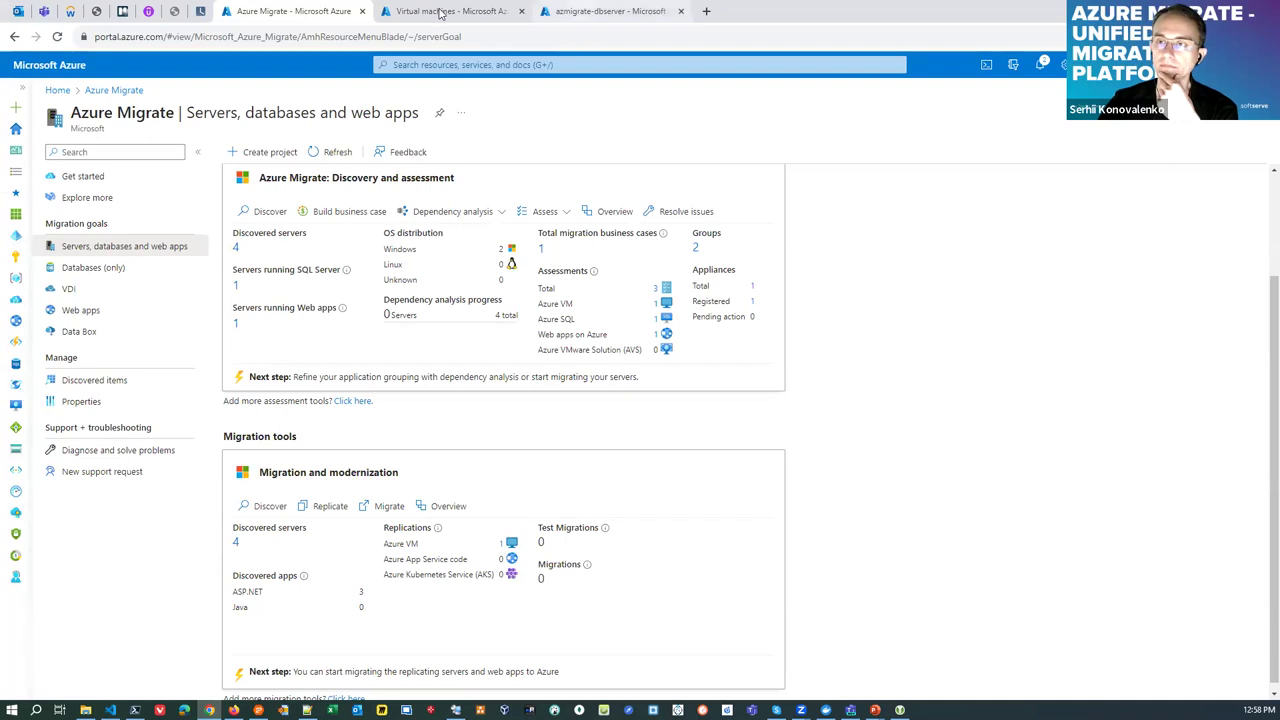
pyautogui.hotkey('ctrl', 'Tab')
pyautogui.hotkey('ctrl', 'Tab')
pyautogui.click(77, 300)
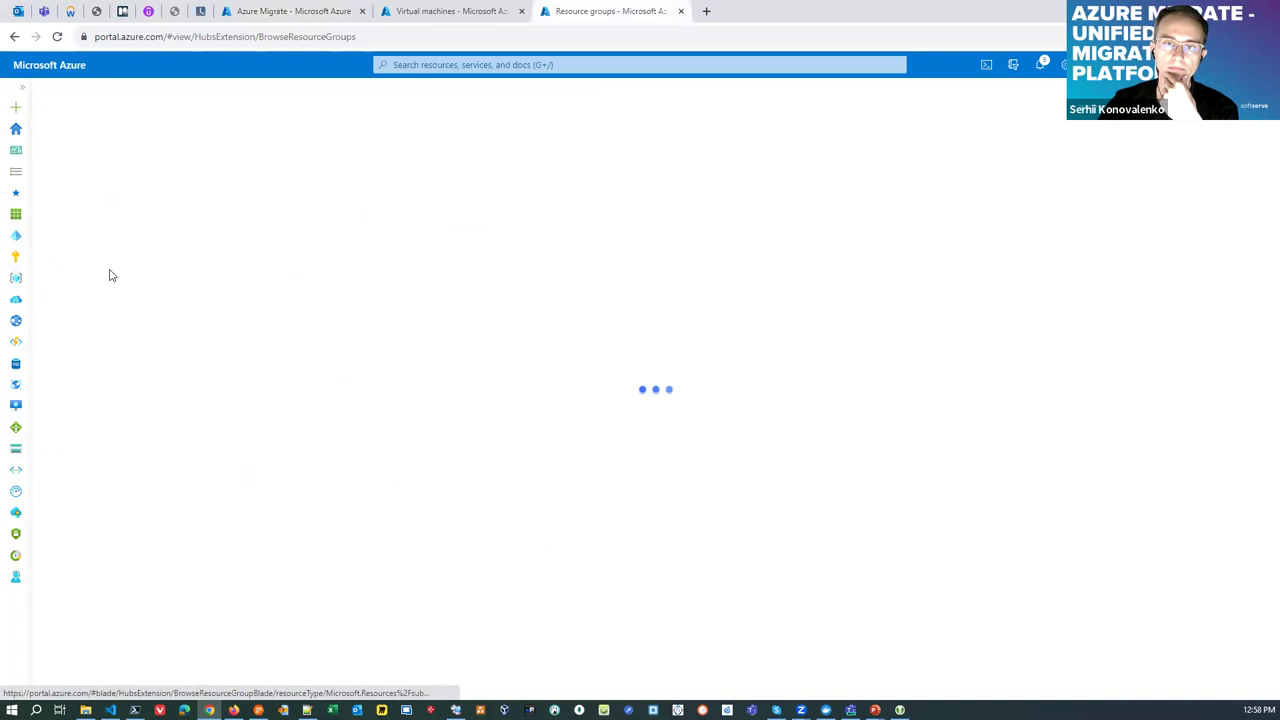
pyautogui.click(90, 279)
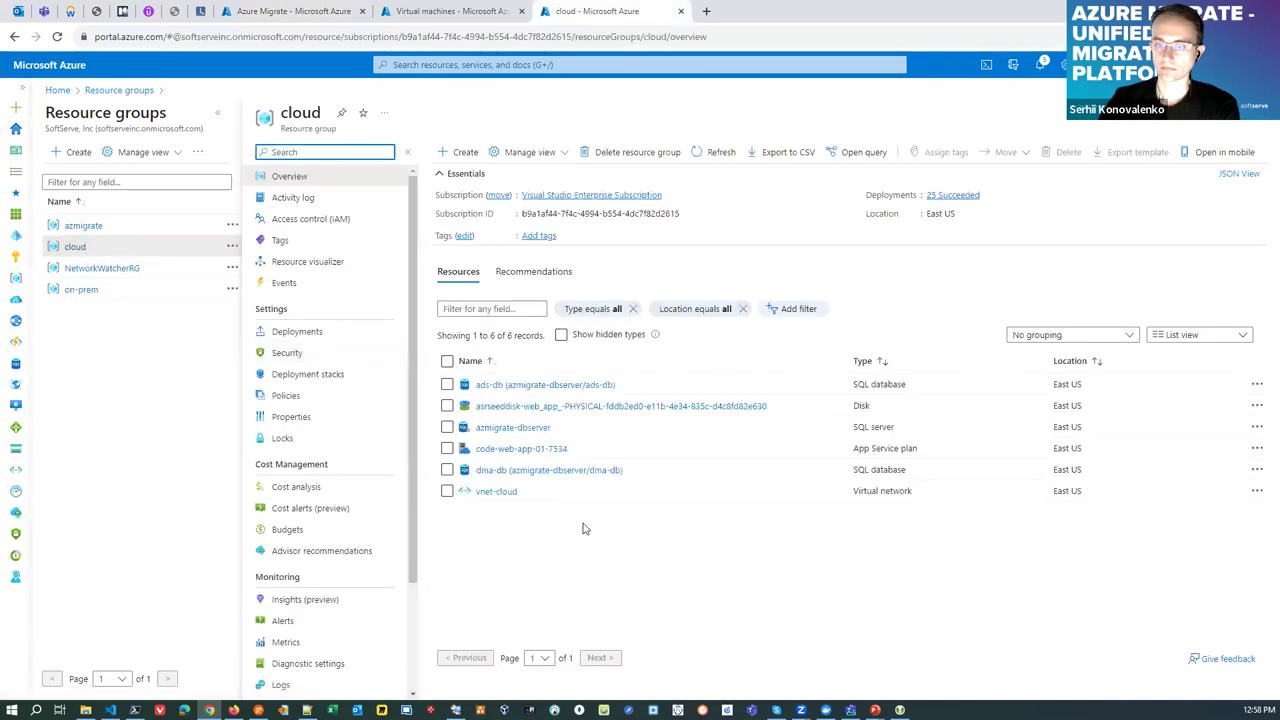
pyautogui.click(718, 152)
pyautogui.click(718, 152)
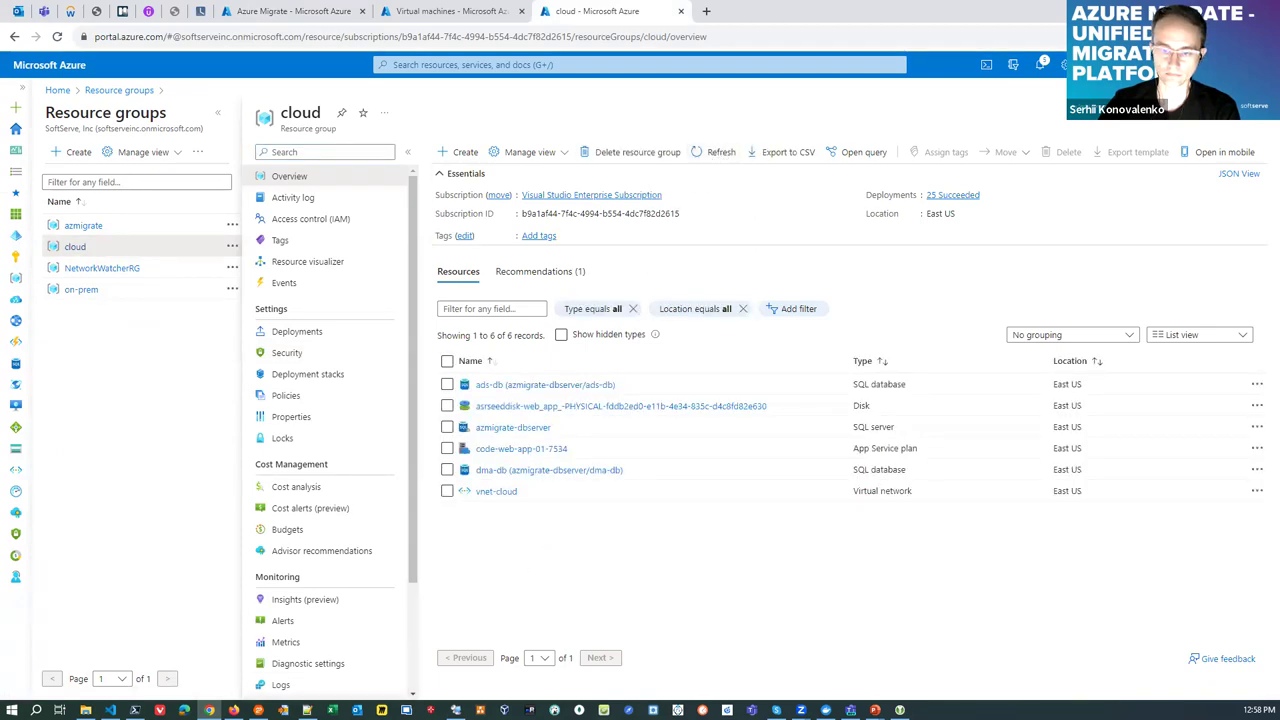
# Check the migration status in the assistant on the web-app server, return to the Azure portal and reload the cloud group's resources in the current view
pyautogui.click(455, 710)
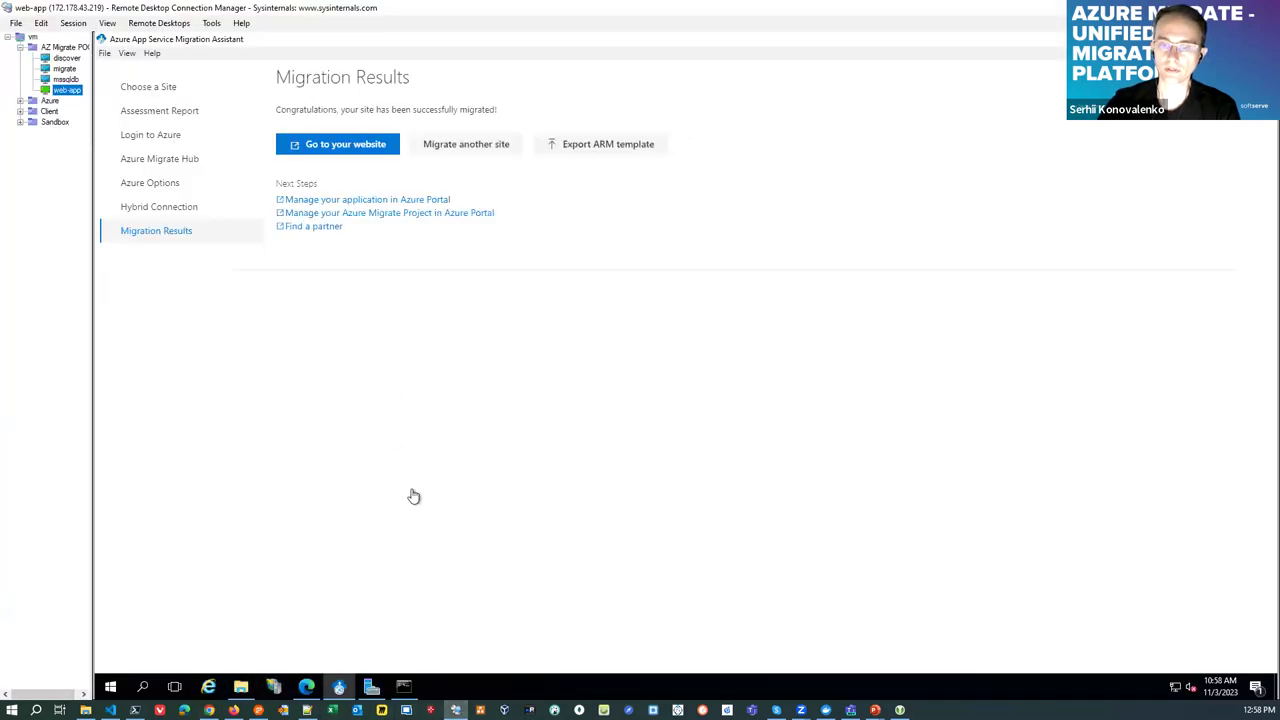
pyautogui.moveTo(404, 686)
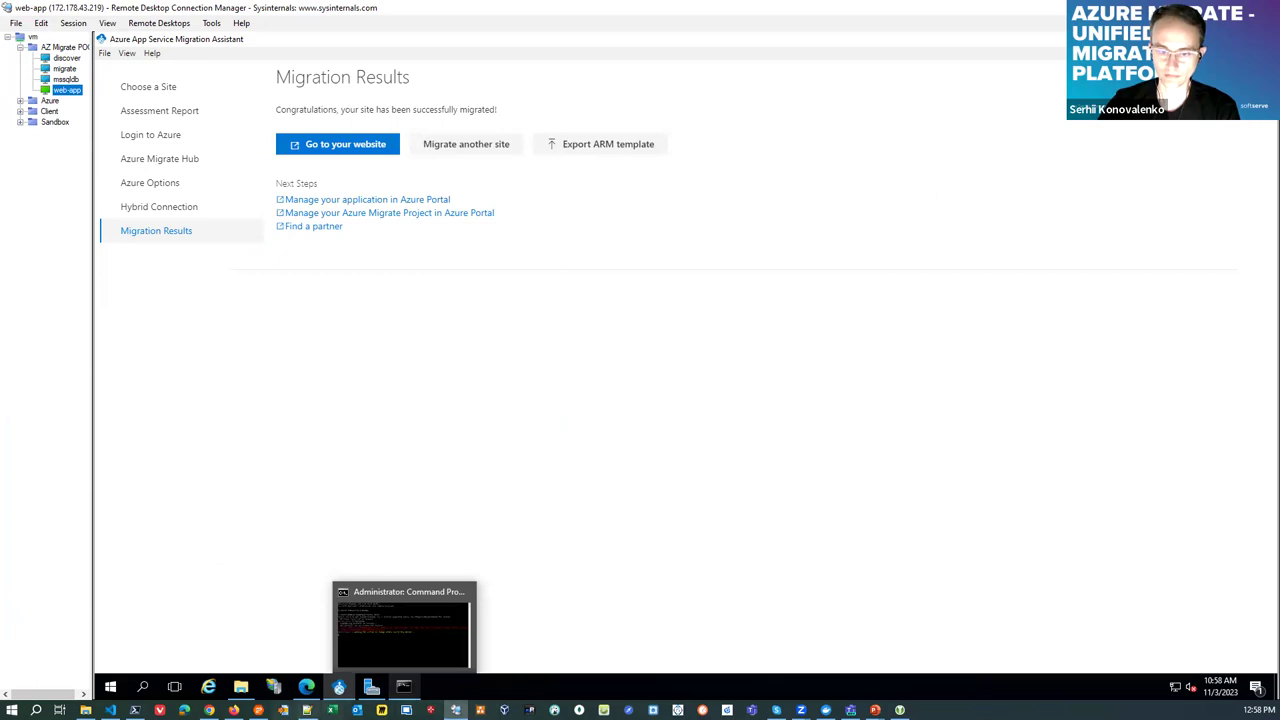
pyautogui.click(209, 710)
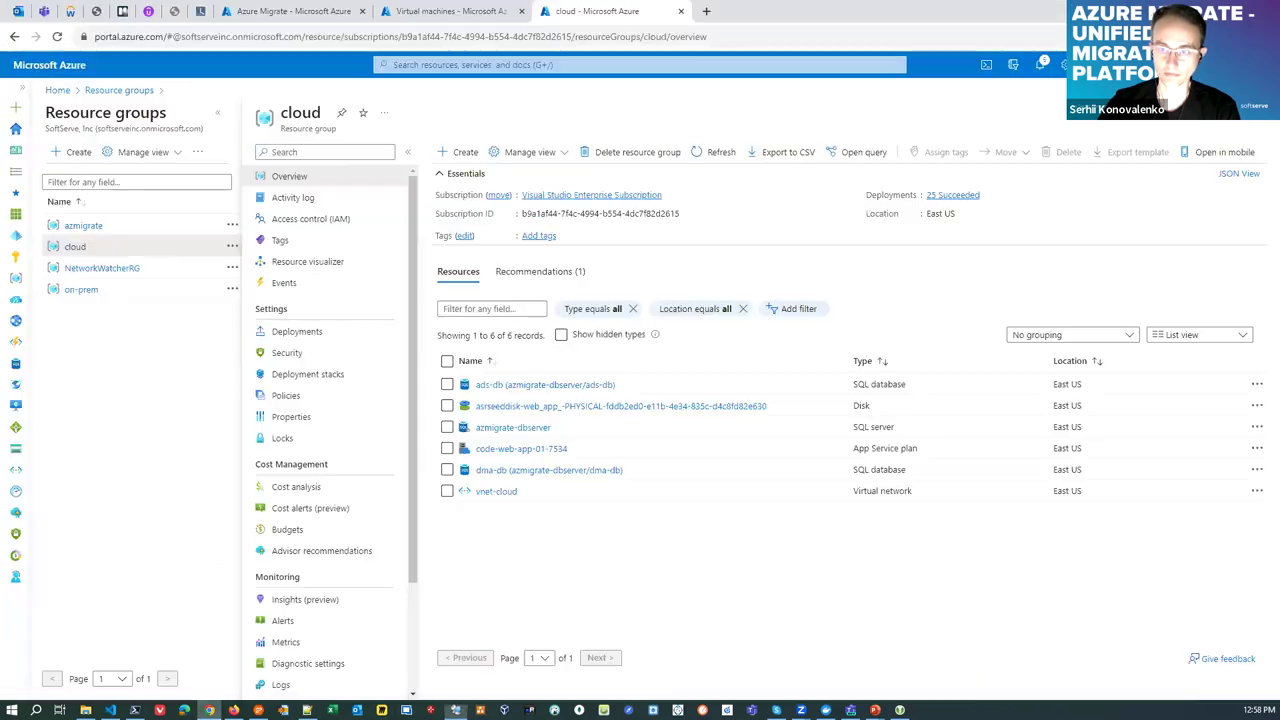
pyautogui.click(712, 154)
pyautogui.click(710, 155)
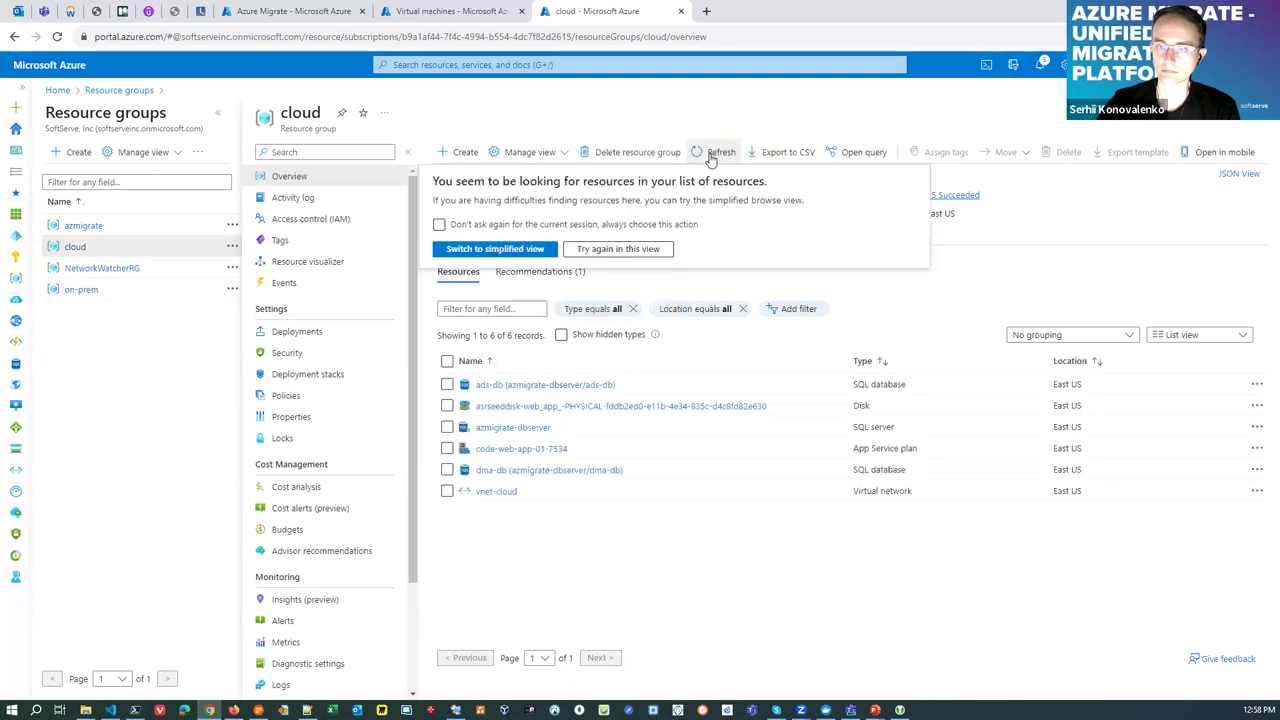
pyautogui.click(617, 249)
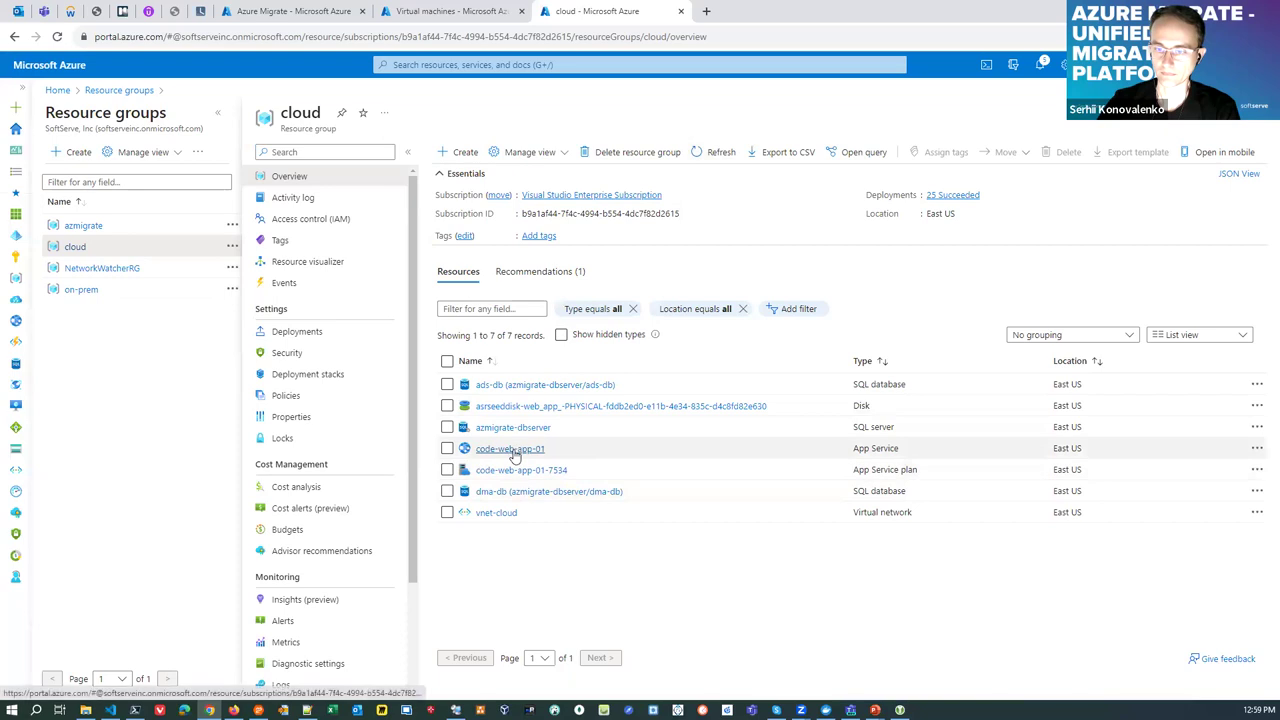
# Open the code-web-app-01 App Service and visit its website, checking the address it is served from
pyautogui.click(510, 449)
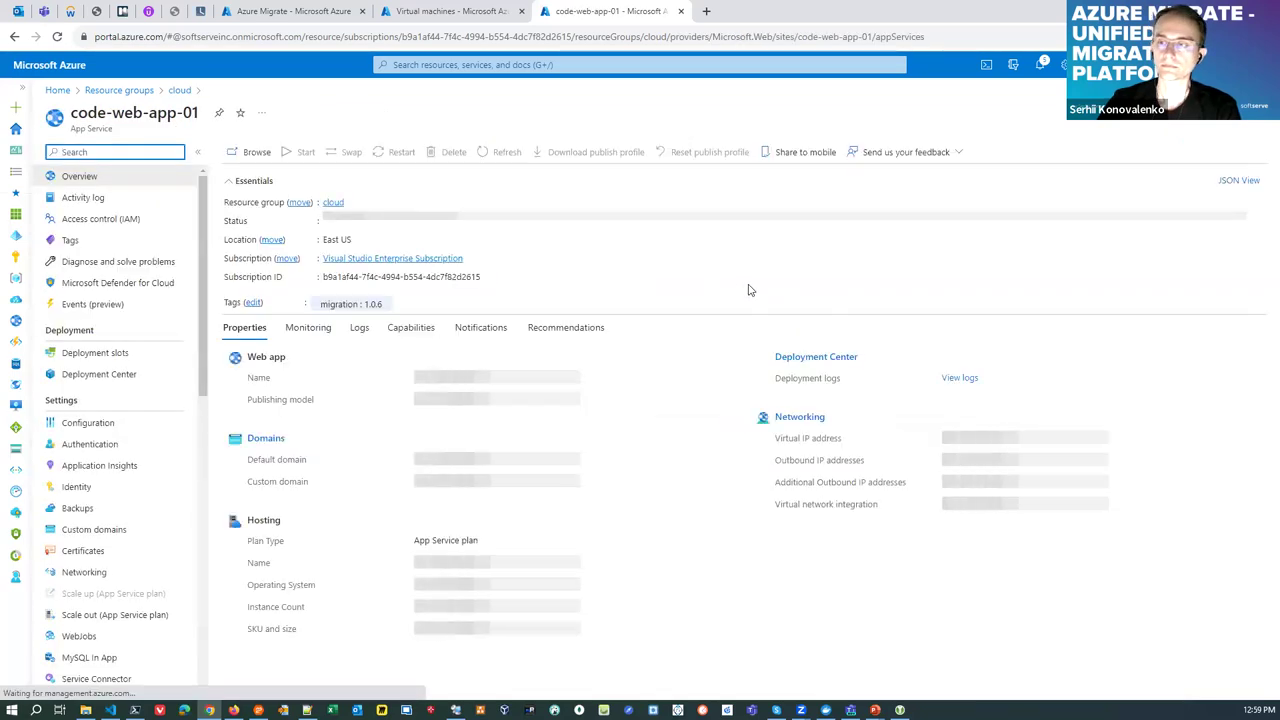
pyautogui.click(868, 205)
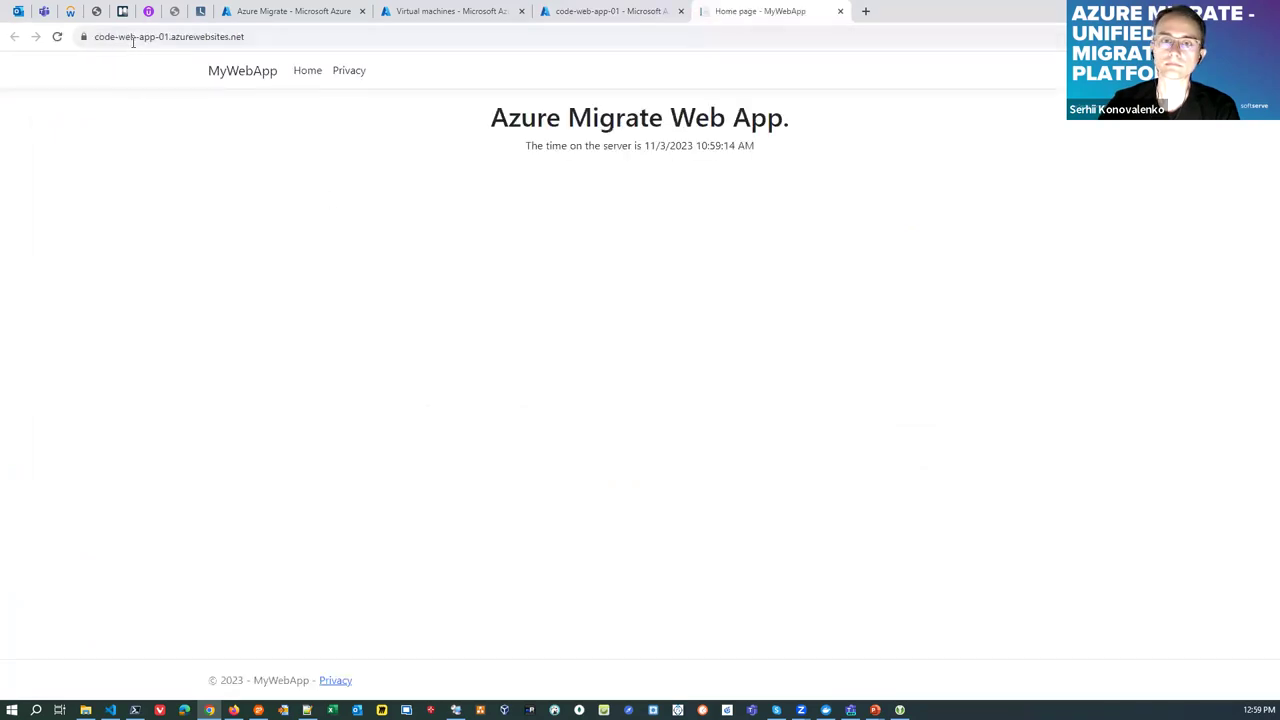
pyautogui.moveTo(136, 36); pyautogui.dragTo(89, 38)
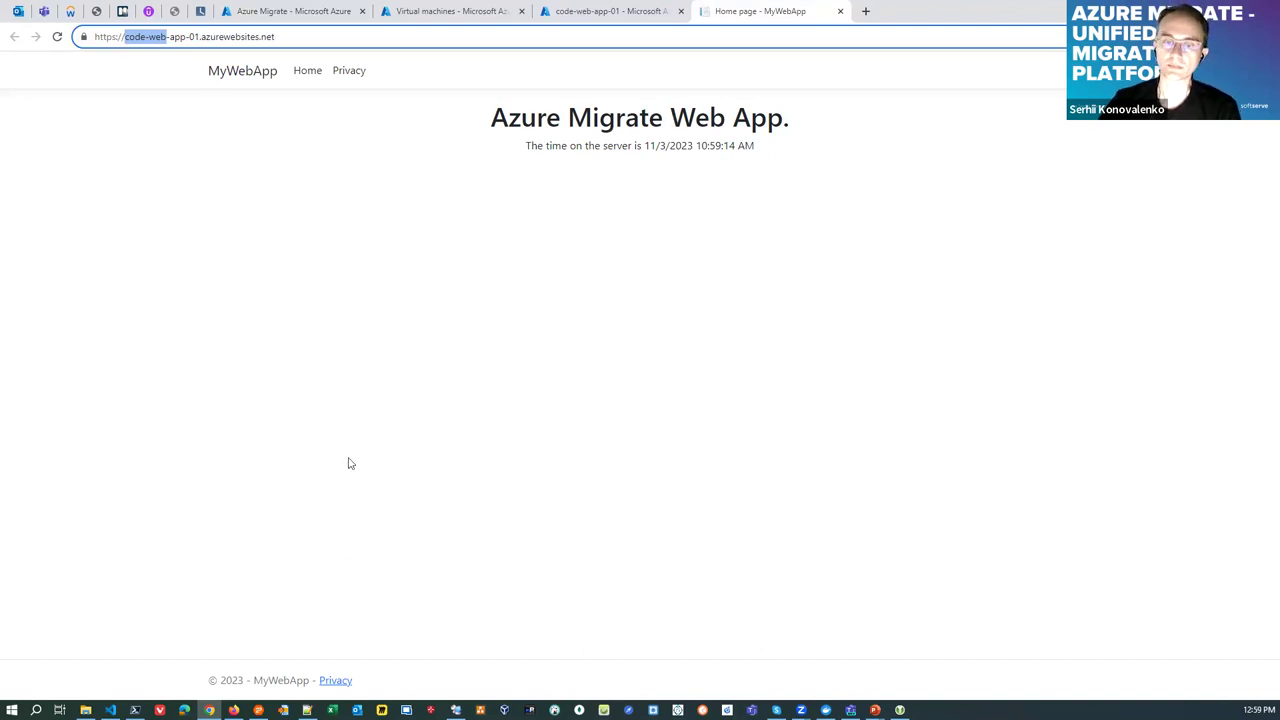
# Return to the remote sessions and recheck the container image build status on the discover server
pyautogui.click(456, 710)
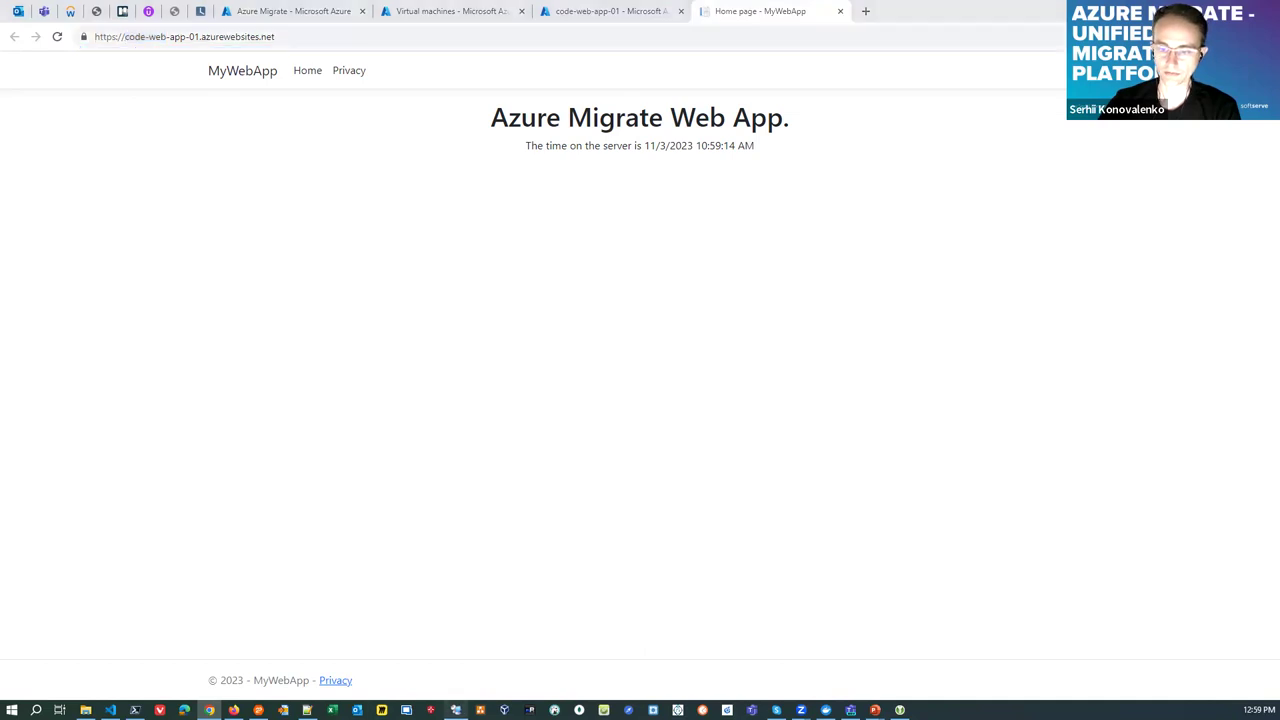
pyautogui.click(64, 59)
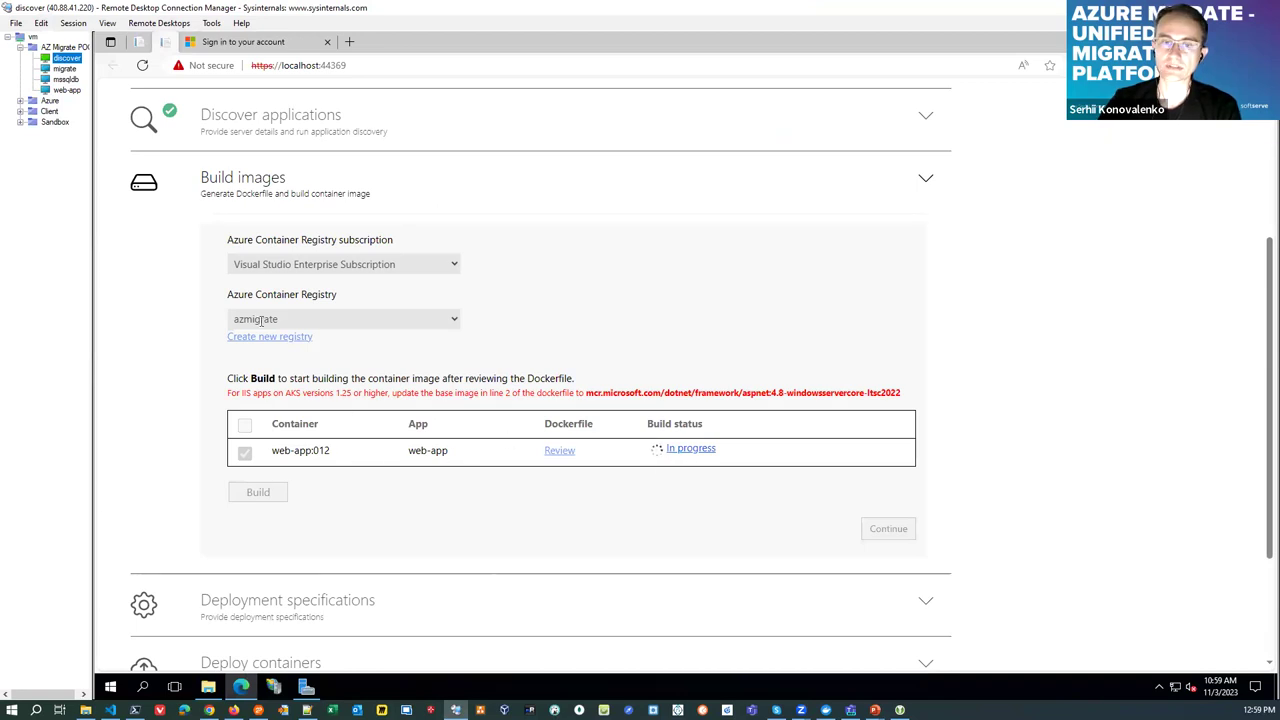
# Switch to the mssqldb server and view Data Migration Assistant, returning to the Azure SQL Migration dashboard in Azure Data Studio
pyautogui.click(65, 80)
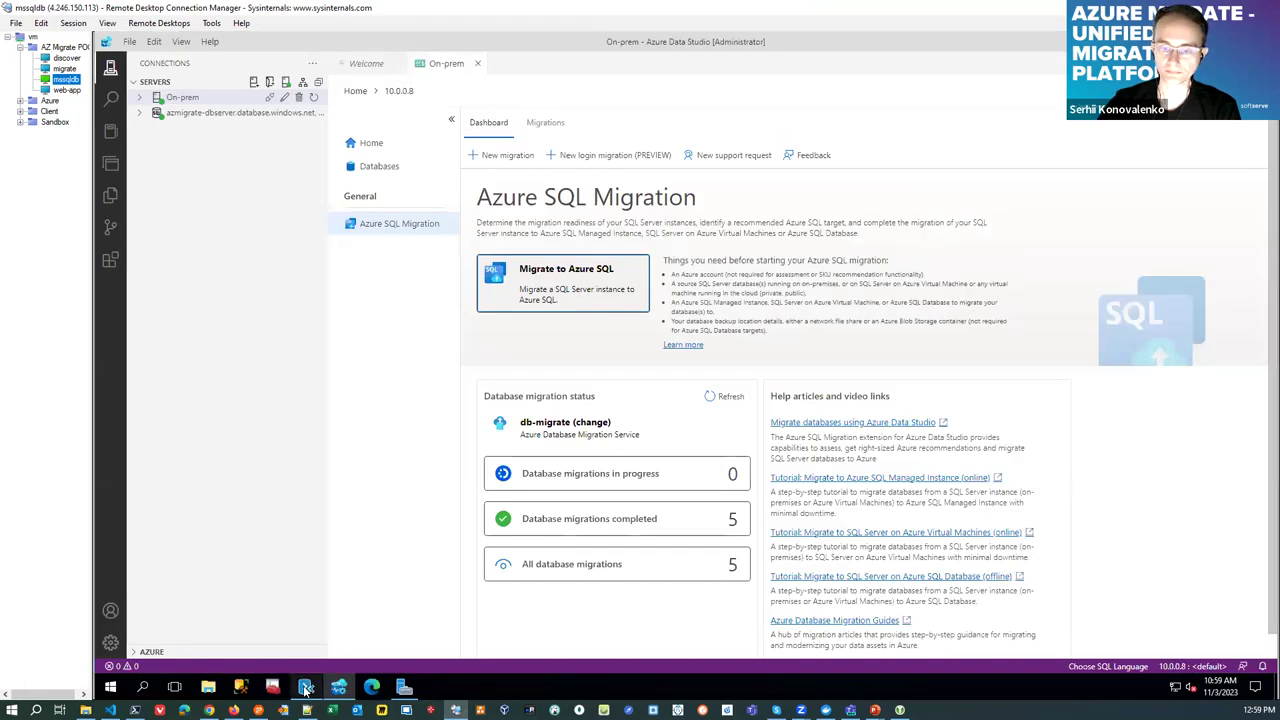
pyautogui.click(305, 688)
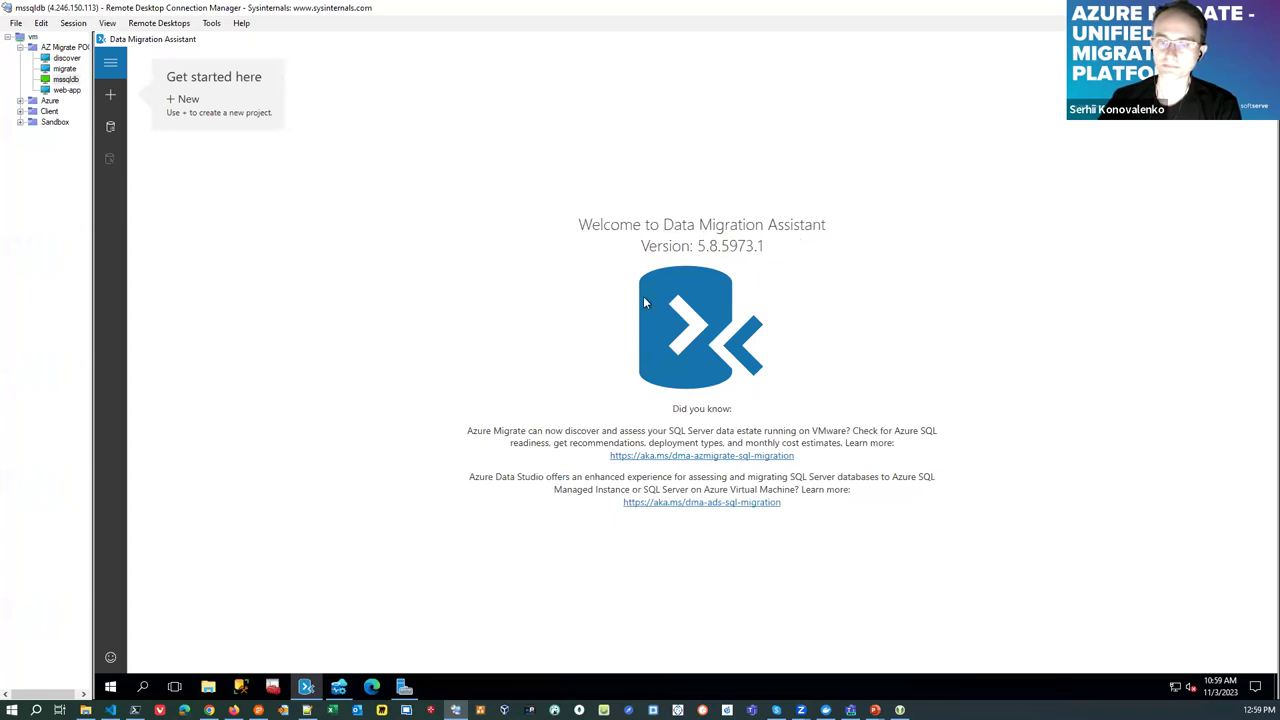
pyautogui.click(339, 686)
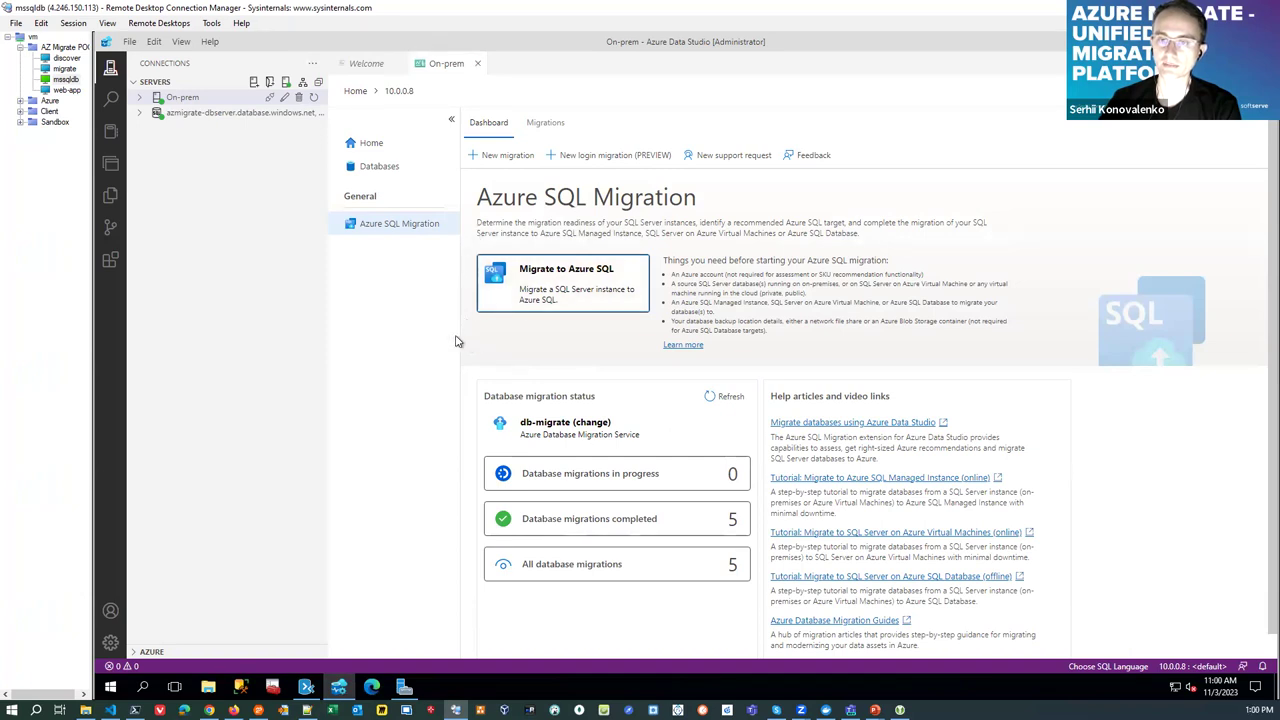
# Examine the databases of the On-prem server and of azmigrate-dbserver in the connections tree, returning to the On-prem ones
pyautogui.click(140, 97)
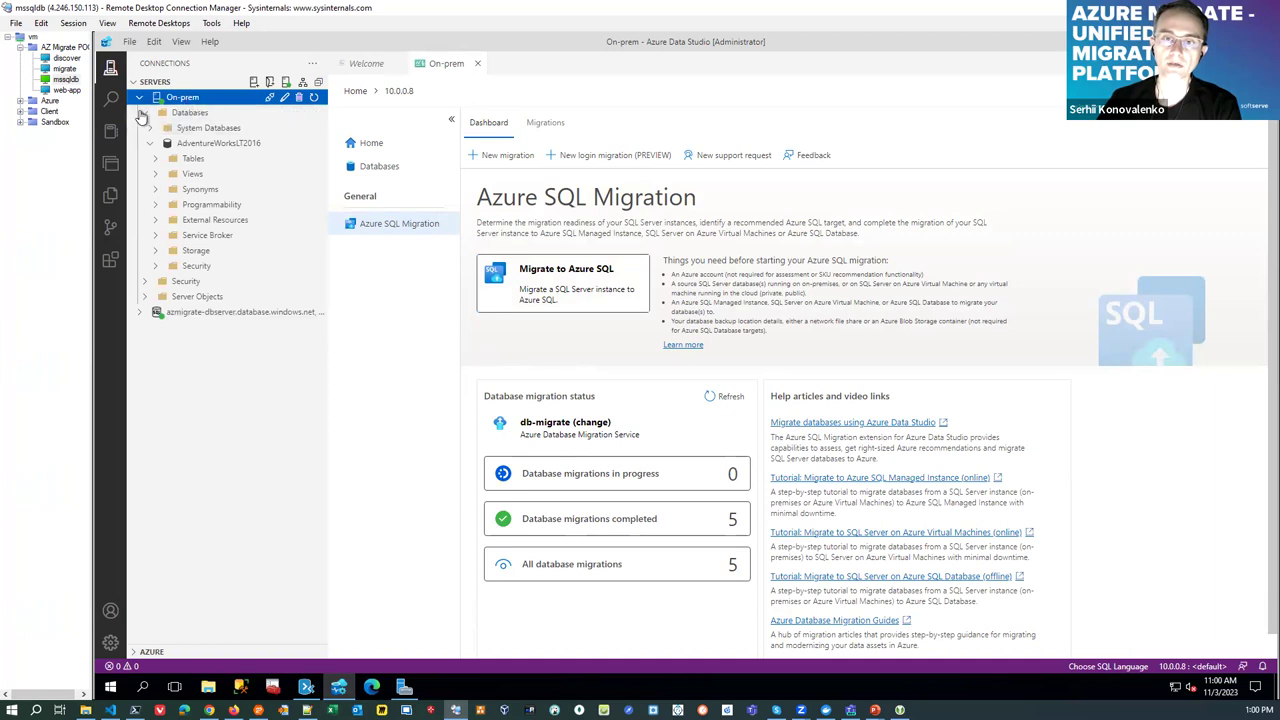
pyautogui.click(139, 100)
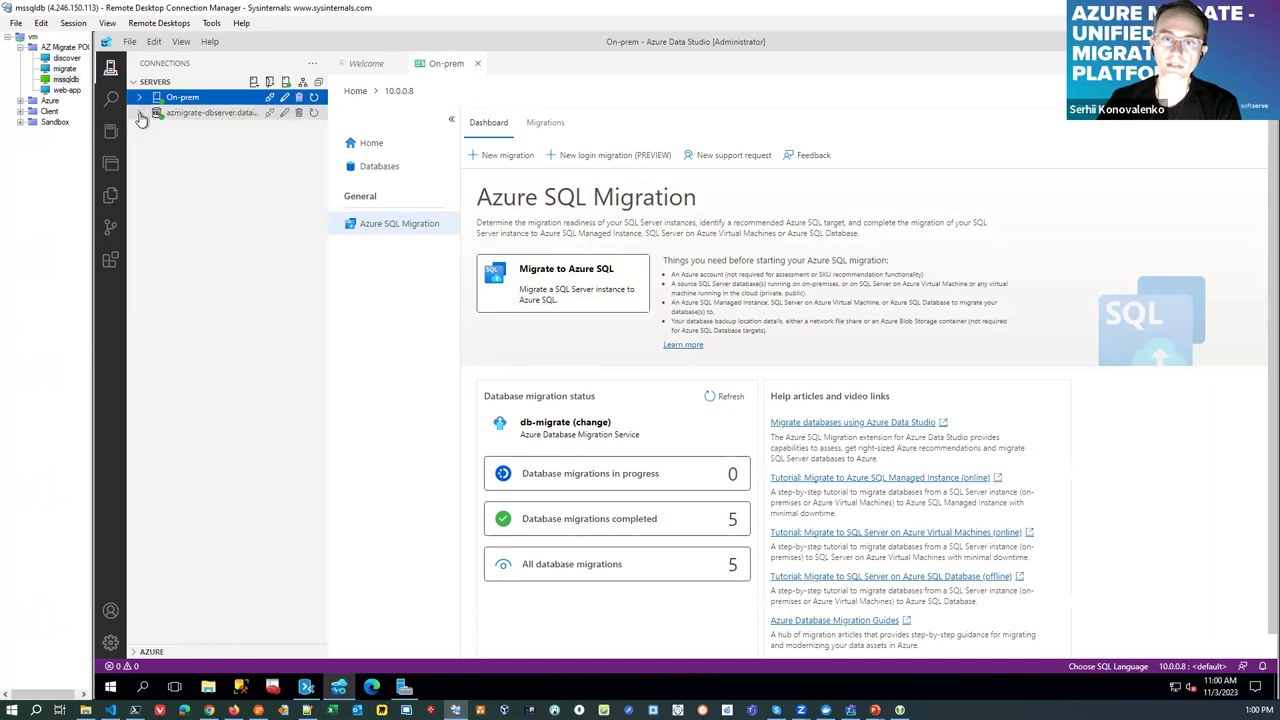
pyautogui.click(140, 113)
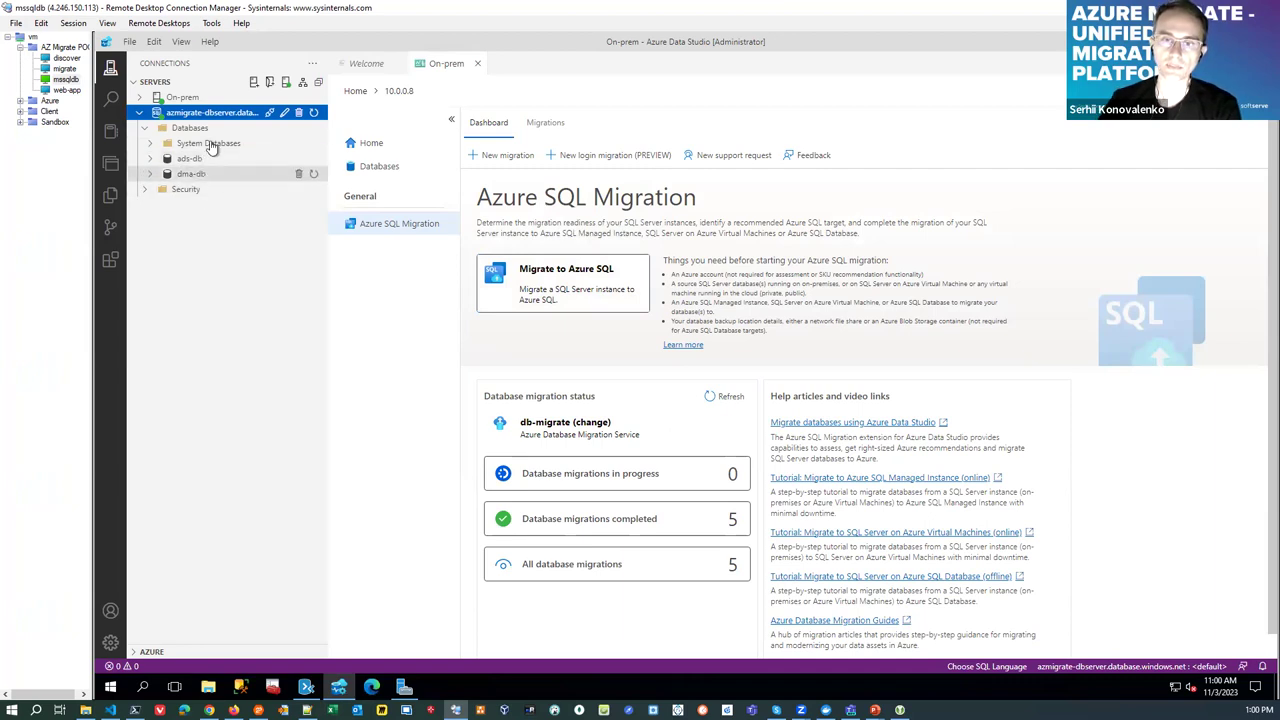
pyautogui.click(189, 113)
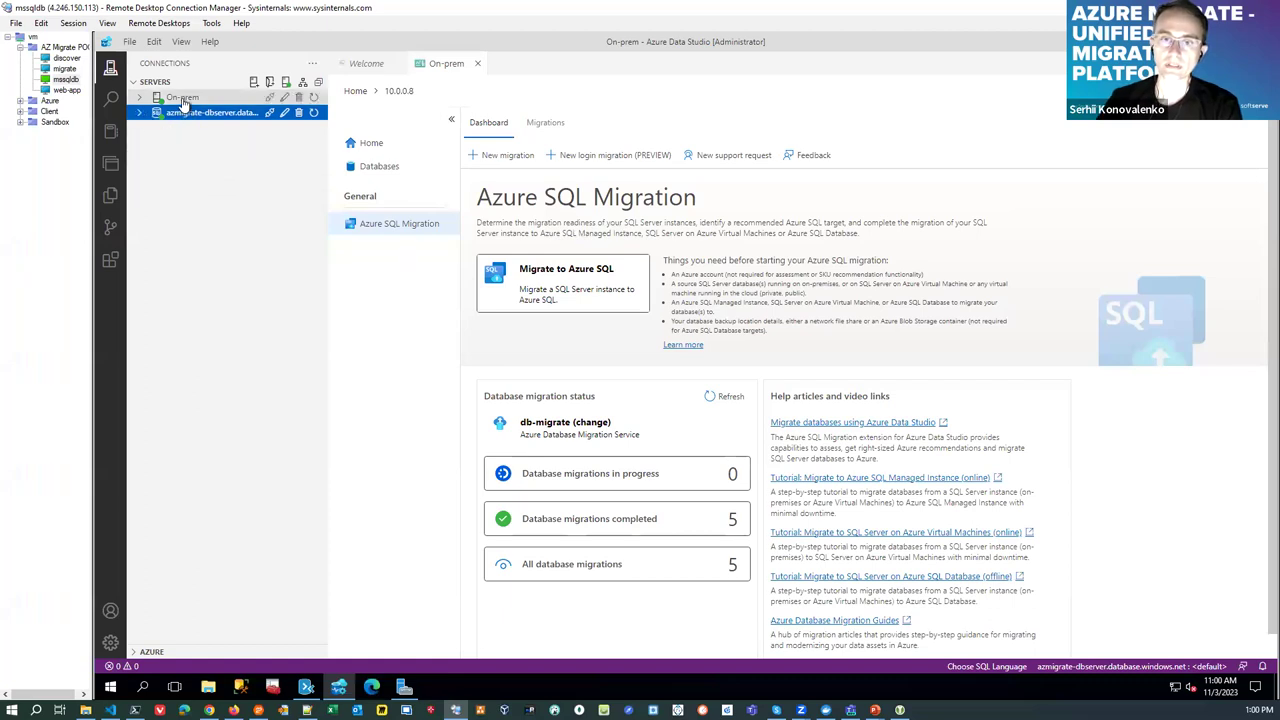
pyautogui.click(183, 99)
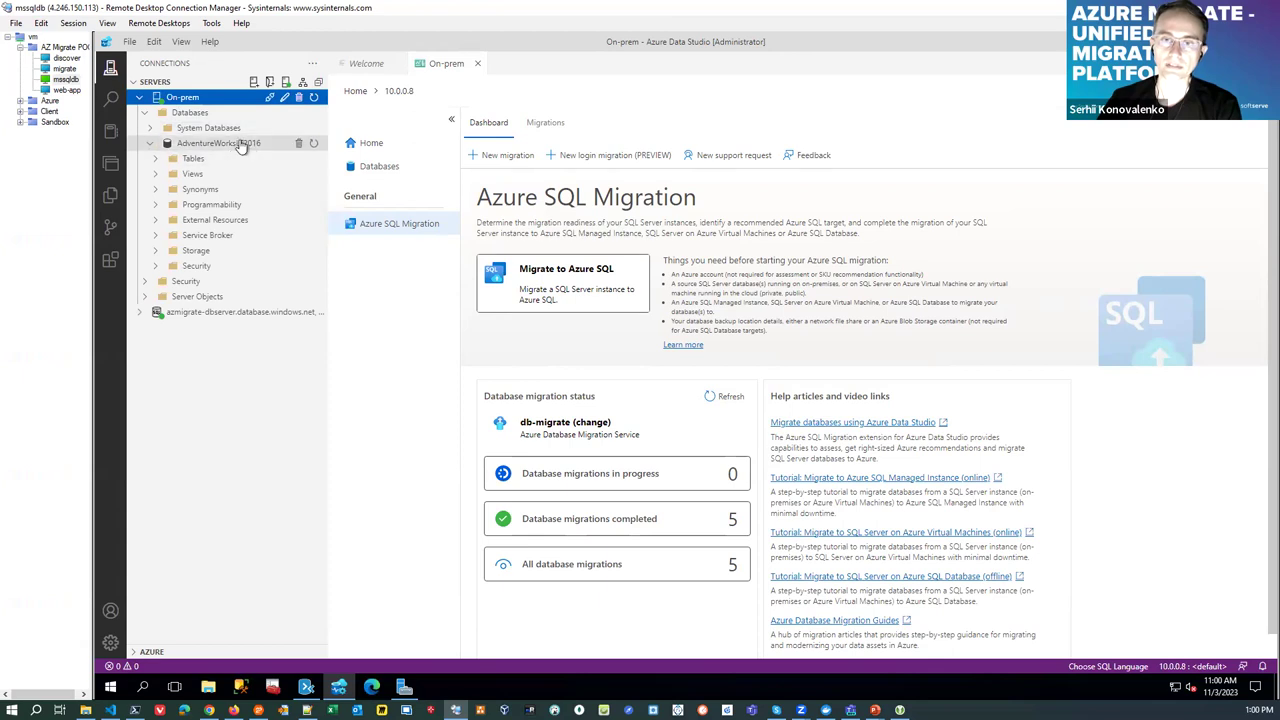
# Run a Schema Compare from On-prem AdventureWorksLT2016 as source to ads-db on azmigrate-dbserver as target
pyautogui.rightClick(191, 100)
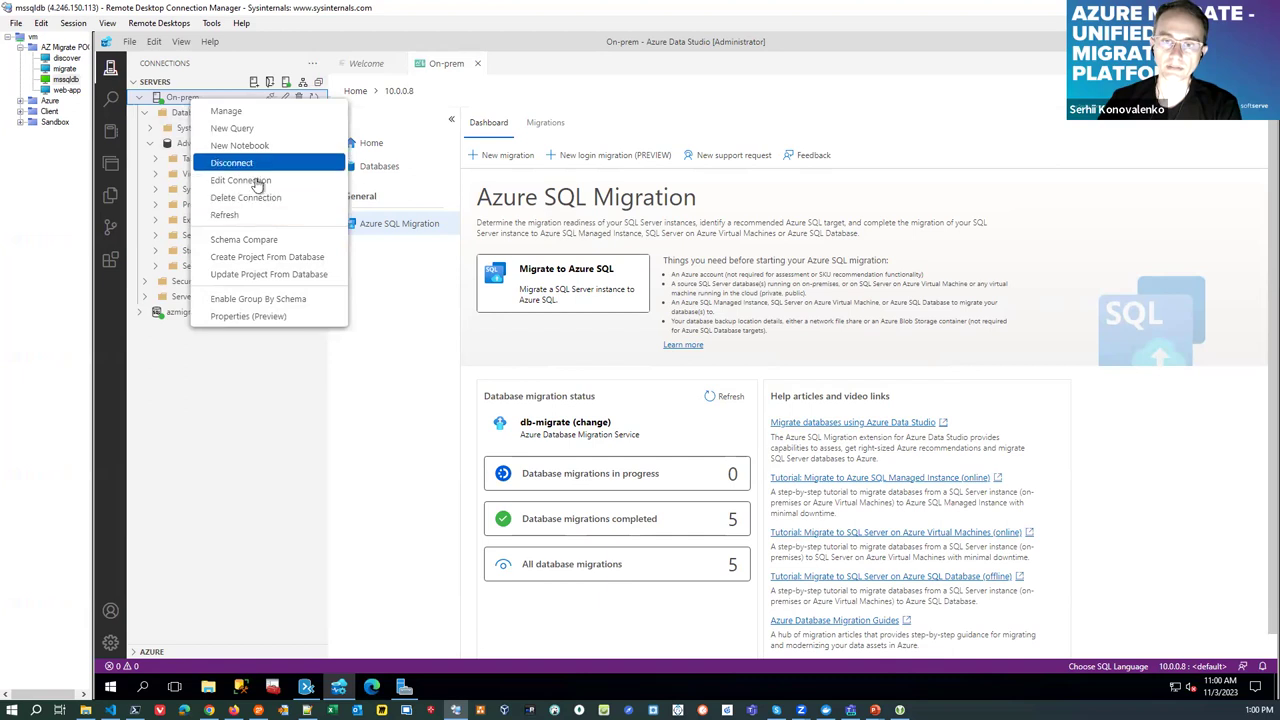
pyautogui.click(265, 241)
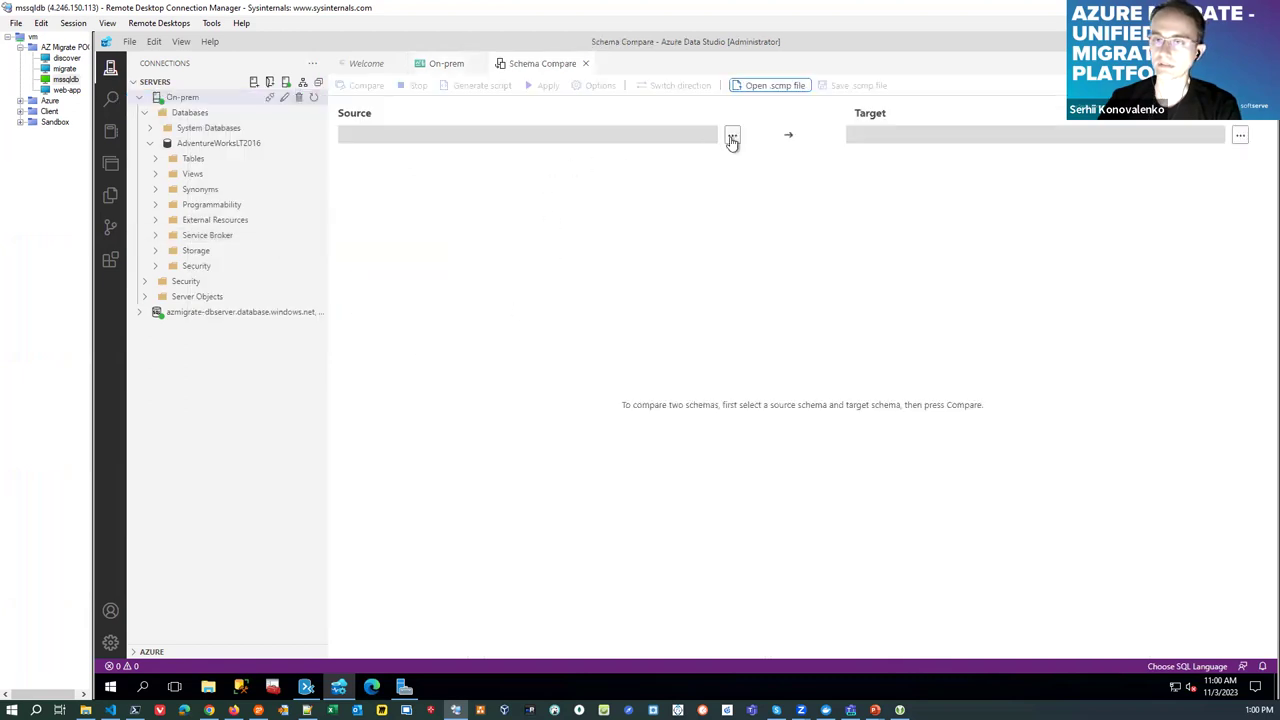
pyautogui.click(732, 137)
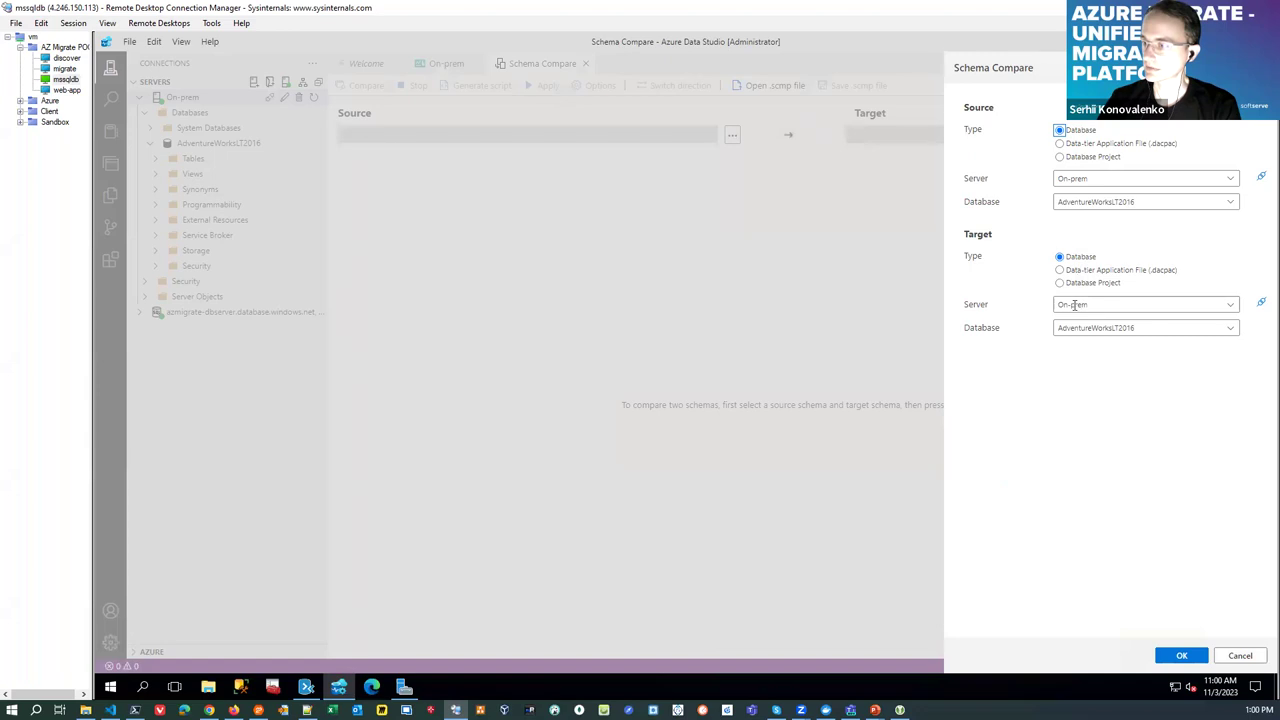
pyautogui.click(1233, 303)
pyautogui.click(1140, 336)
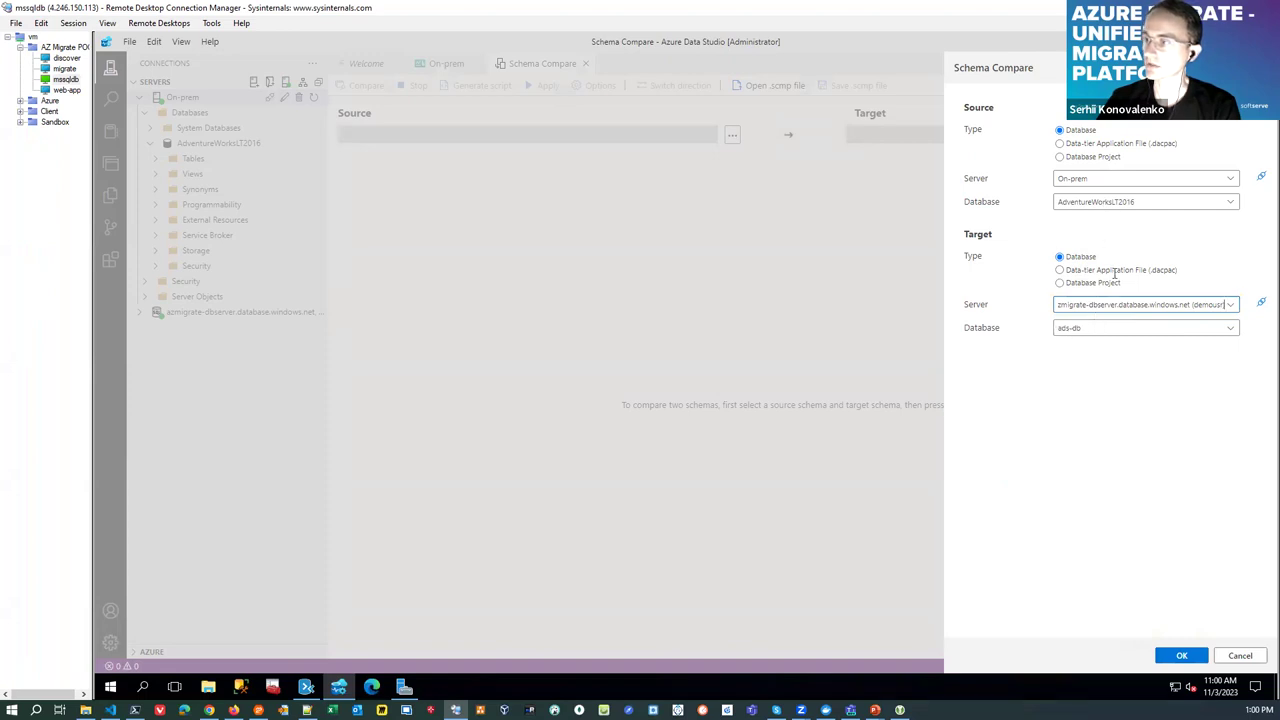
pyautogui.click(1180, 655)
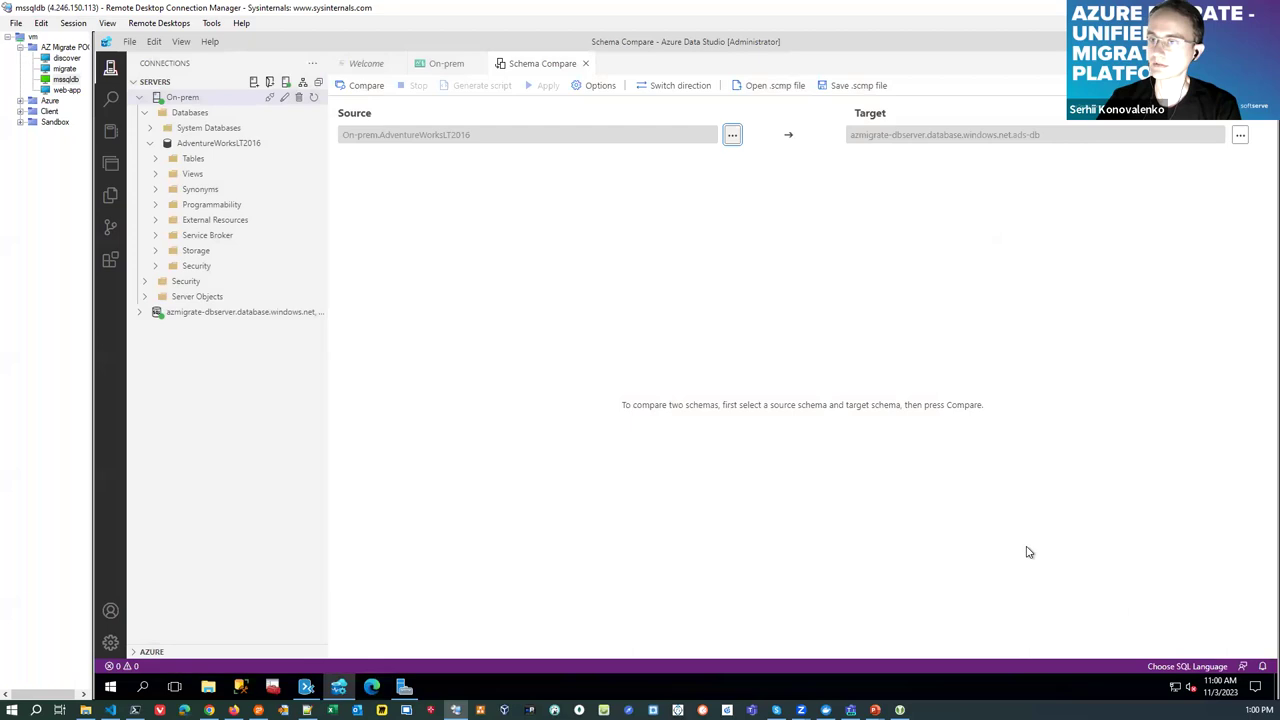
pyautogui.click(367, 88)
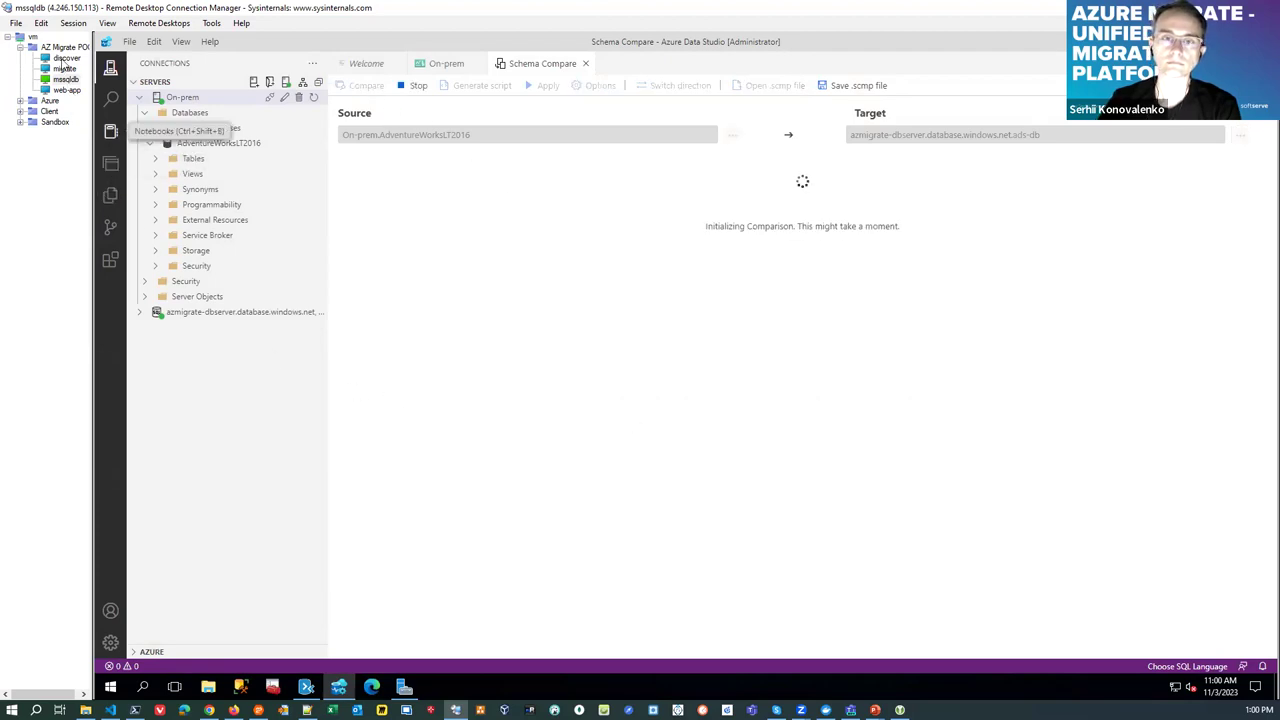
# Check the container image build status on the discover server, and on mssqldb apply the listed schema changes to ads-db
pyautogui.click(62, 58)
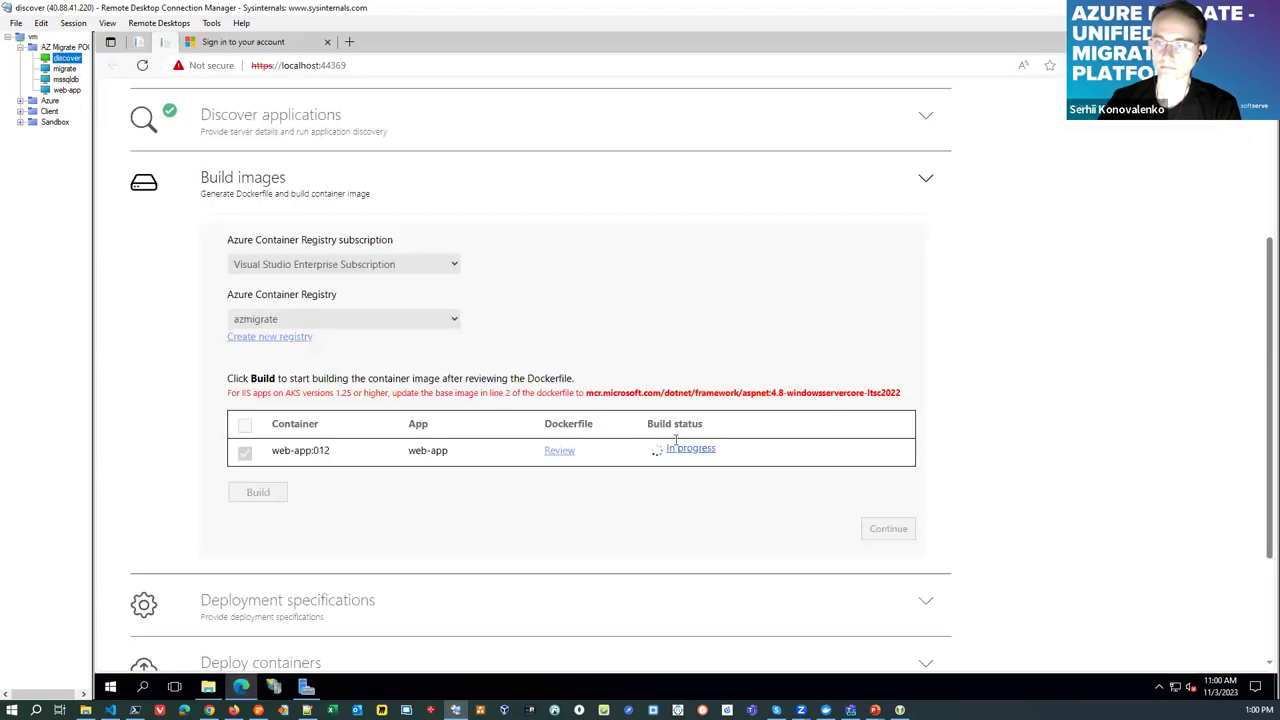
pyautogui.click(68, 80)
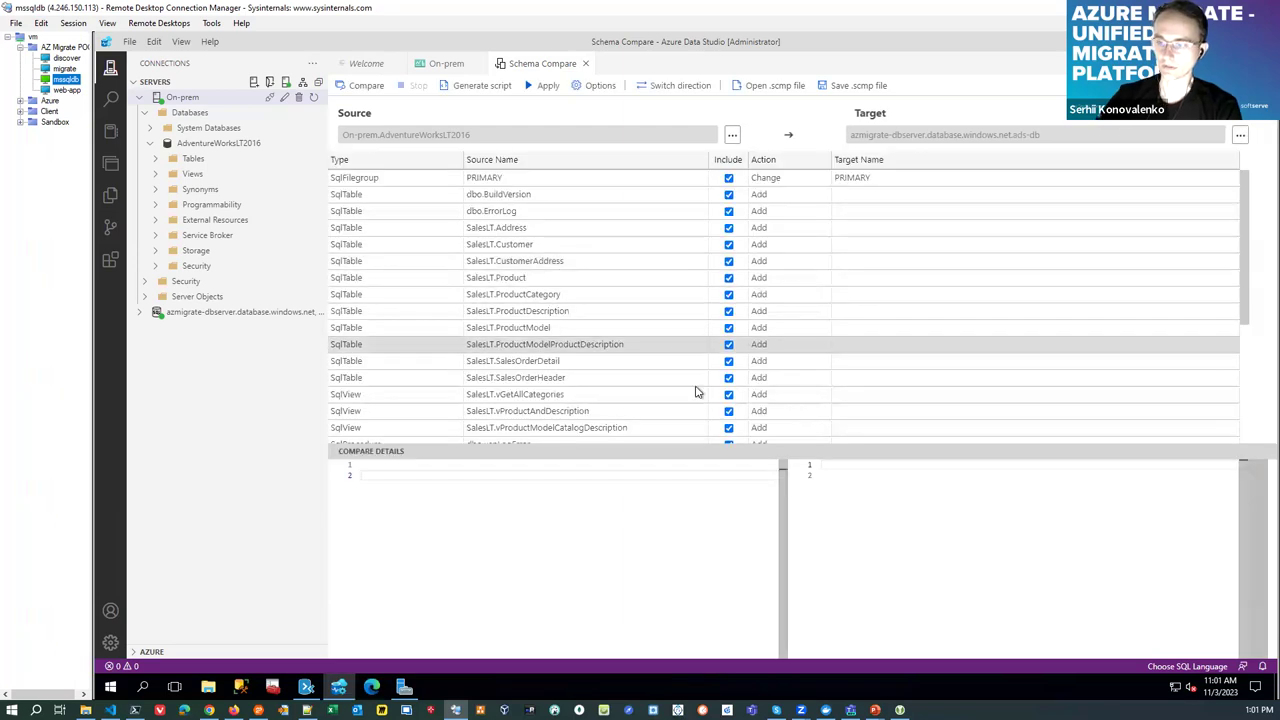
pyautogui.click(545, 87)
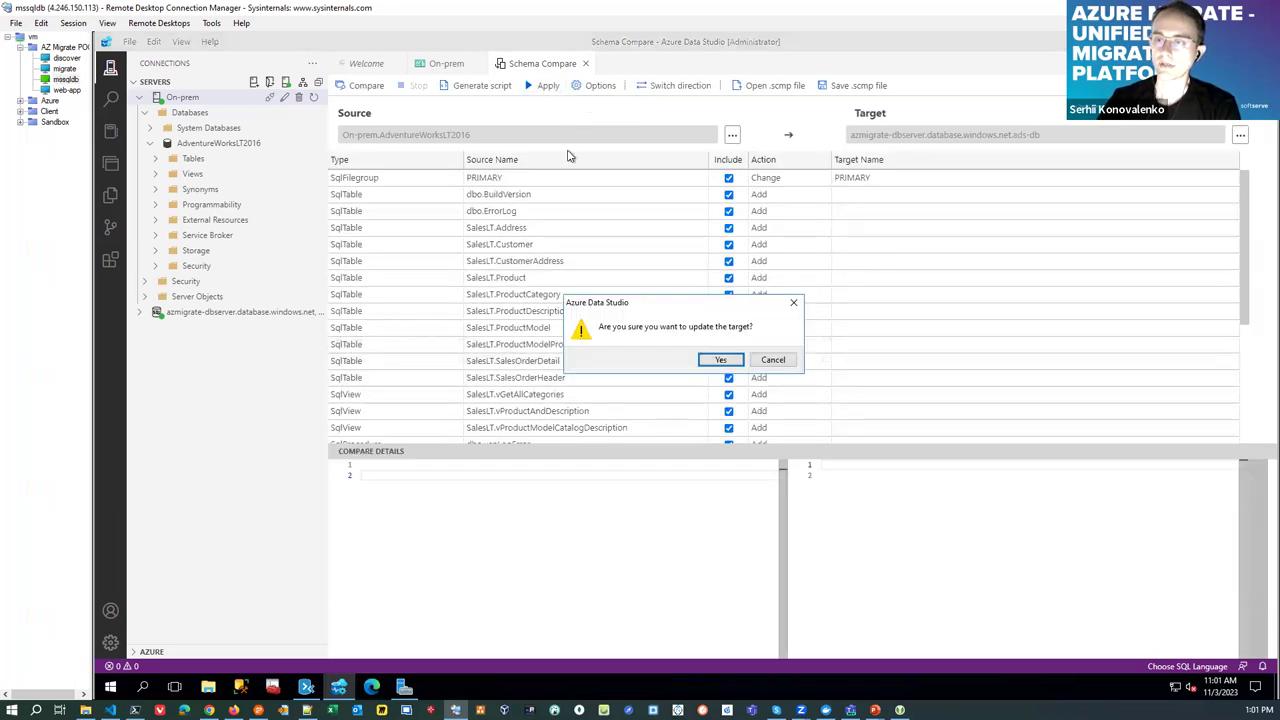
pyautogui.click(721, 361)
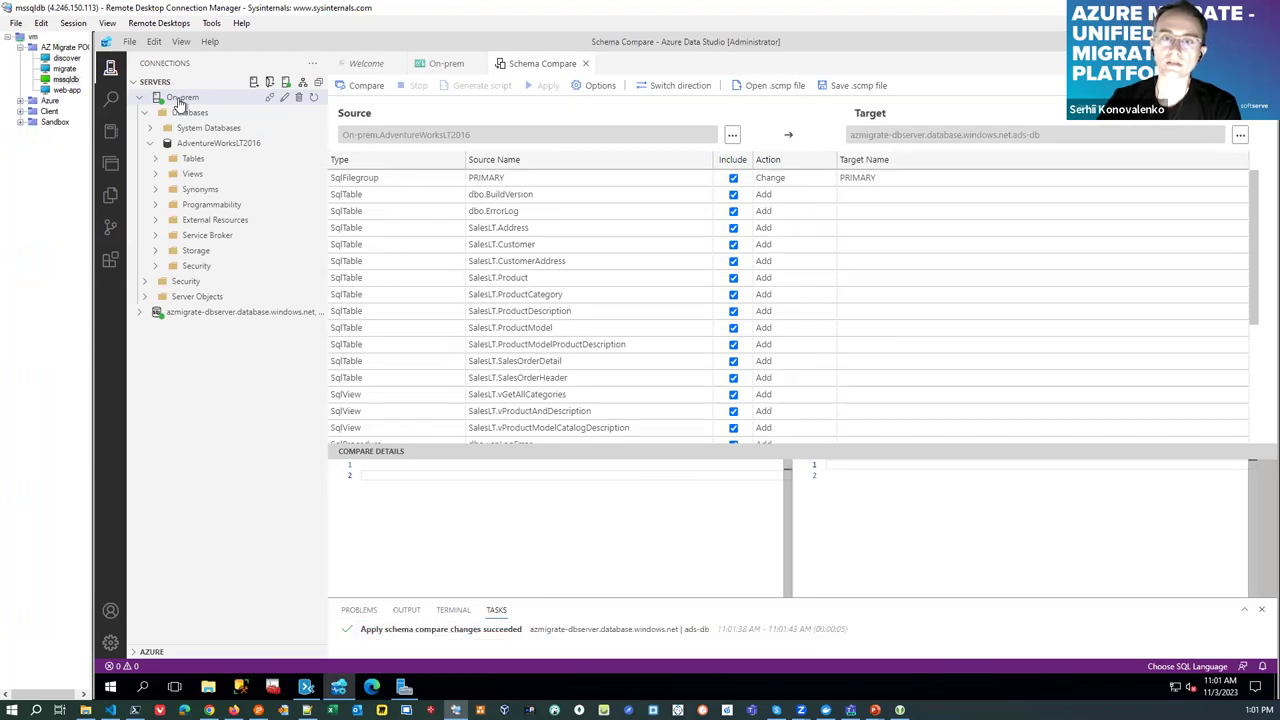
# Open the On-prem server's management dashboard, and briefly open the Migrate to Azure SQL wizard before cancelling it
pyautogui.rightClick(181, 104)
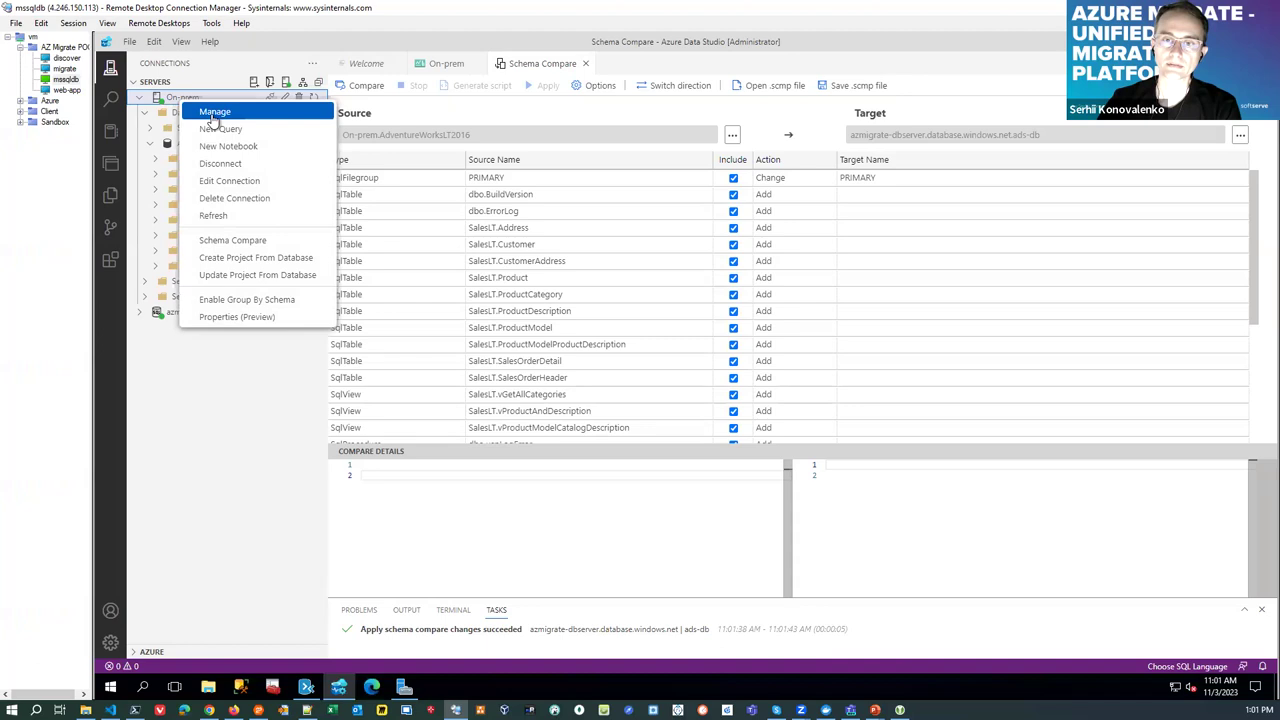
pyautogui.click(214, 114)
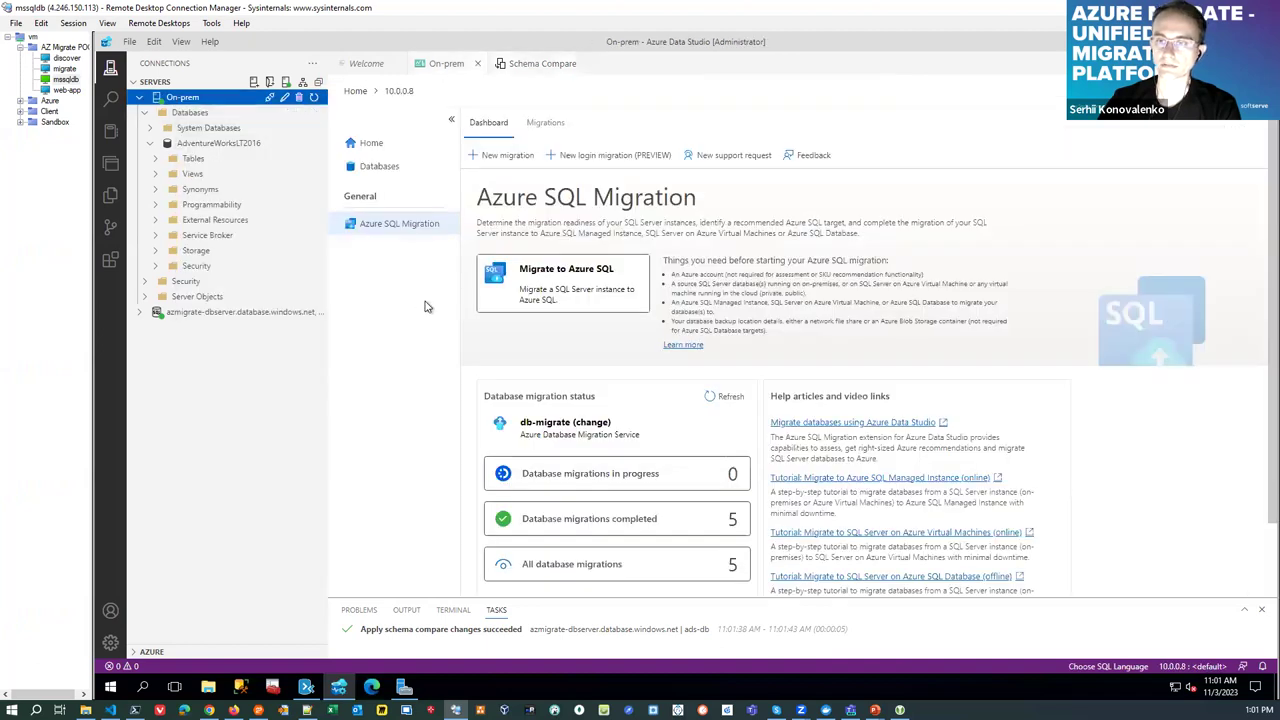
pyautogui.click(578, 285)
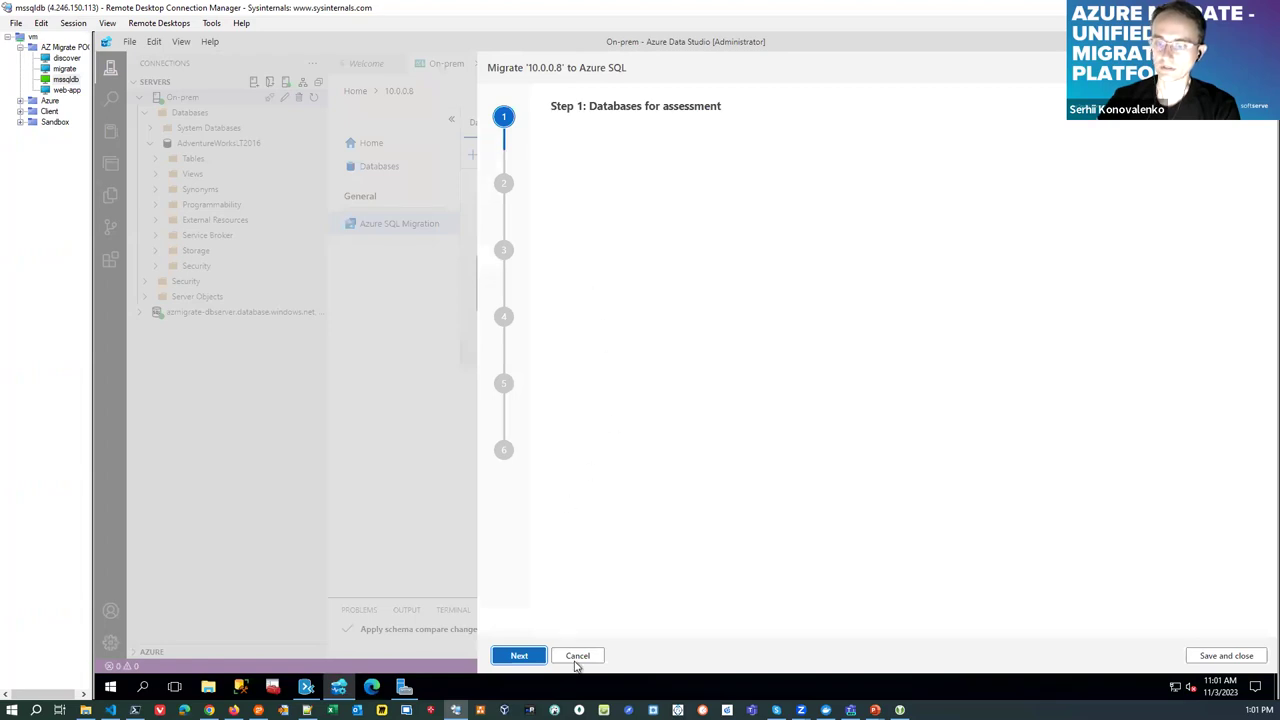
pyautogui.click(590, 658)
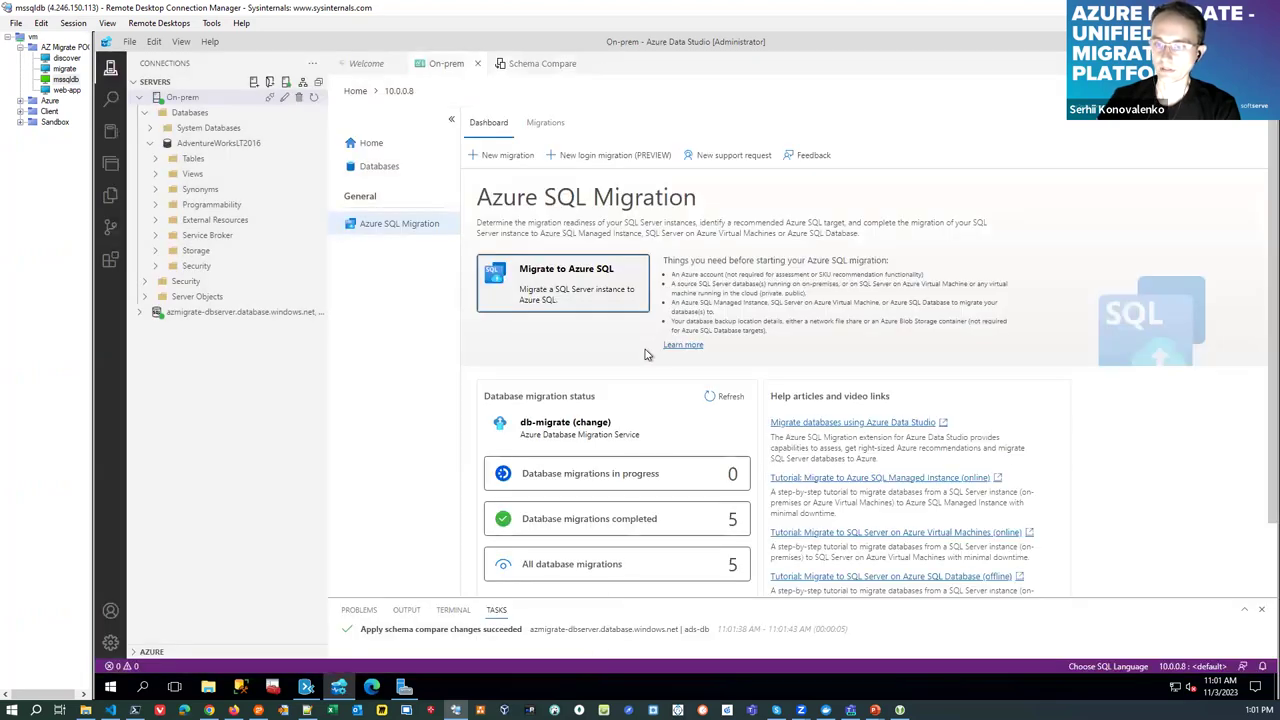
# View the ongoing database migrations and the server's home overview, returning to the Azure SQL Migration dashboard
pyautogui.click(614, 478)
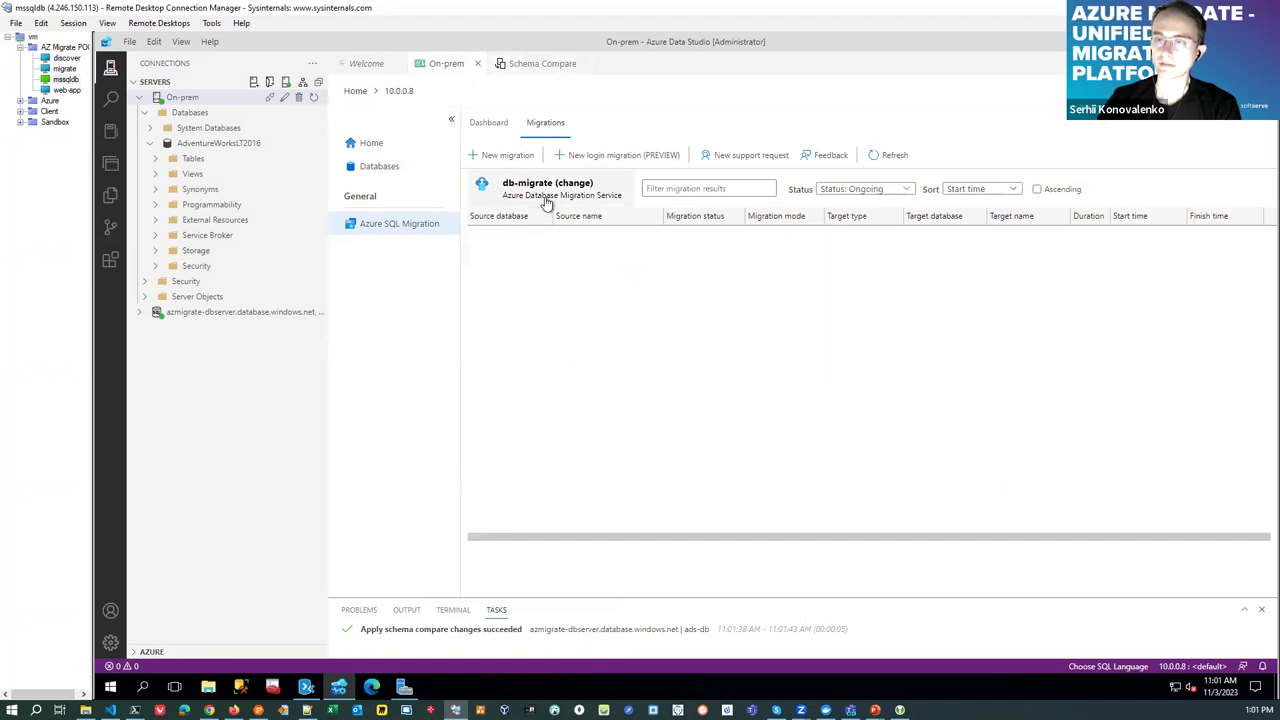
pyautogui.click(371, 143)
pyautogui.click(383, 229)
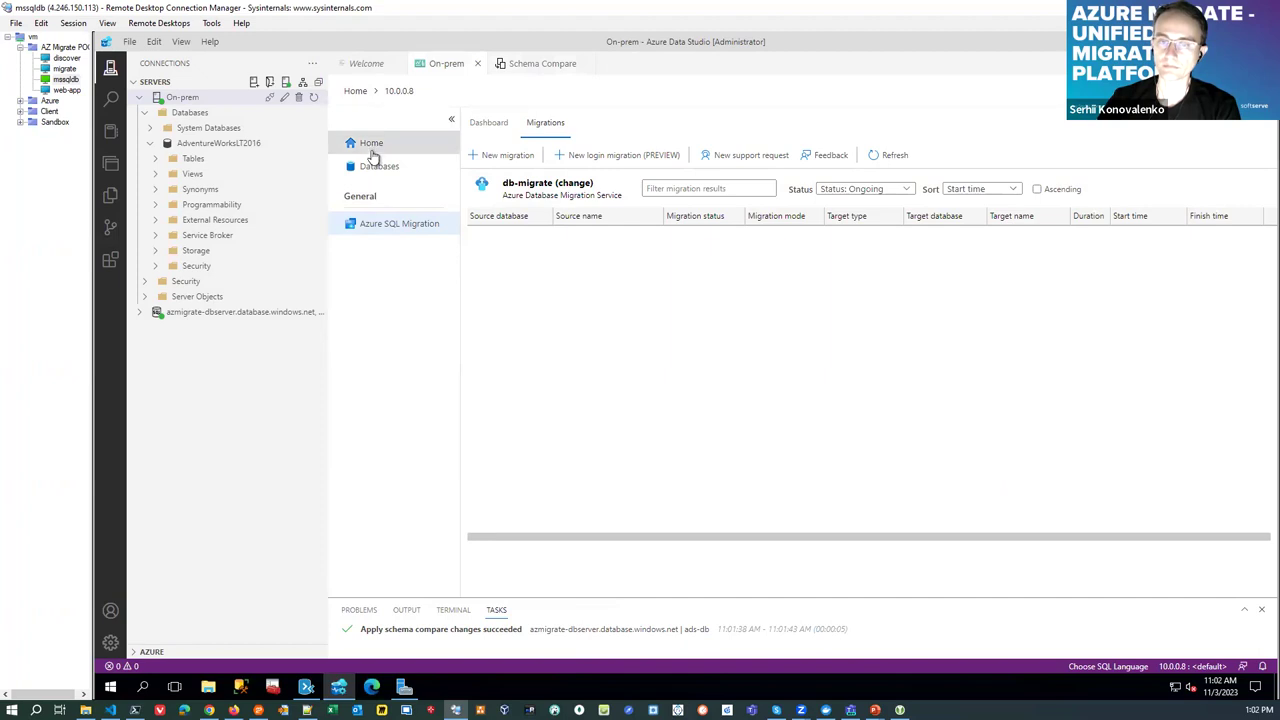
pyautogui.click(368, 143)
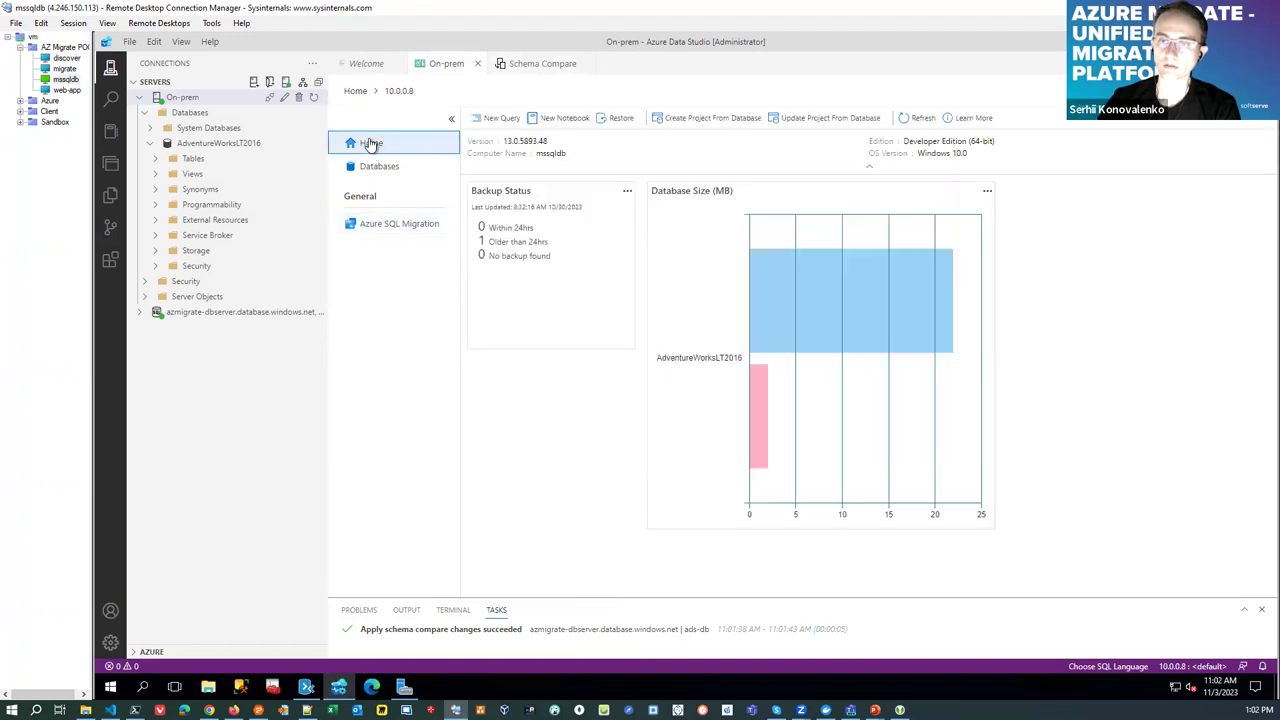
pyautogui.click(396, 229)
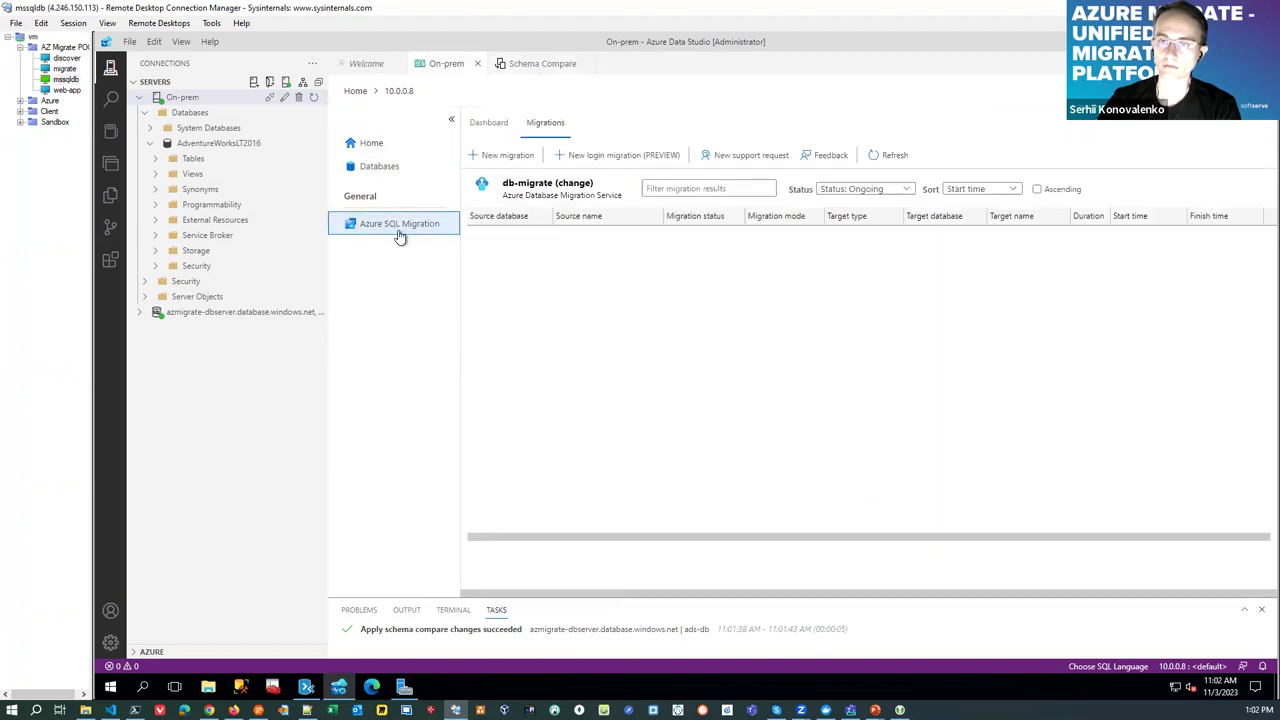
pyautogui.click(487, 124)
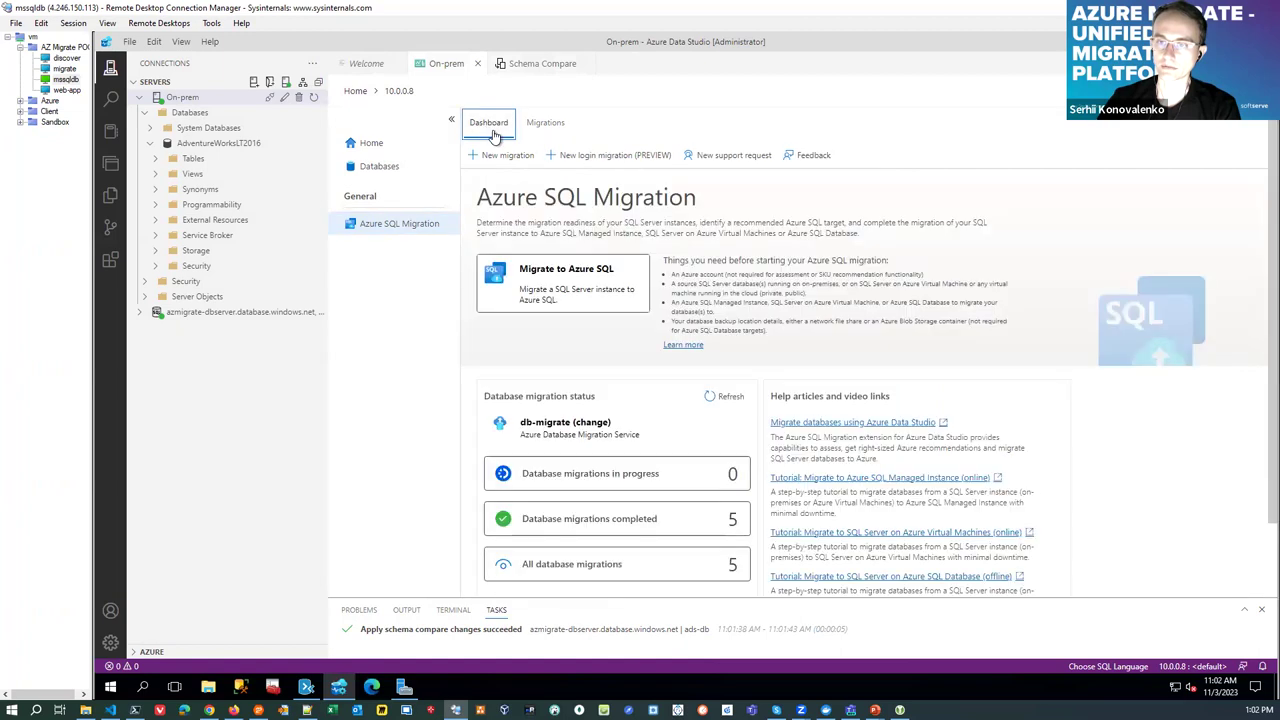
# Start a migration to Azure SQL and assess the AdventureWorksLT2016 database
pyautogui.click(547, 285)
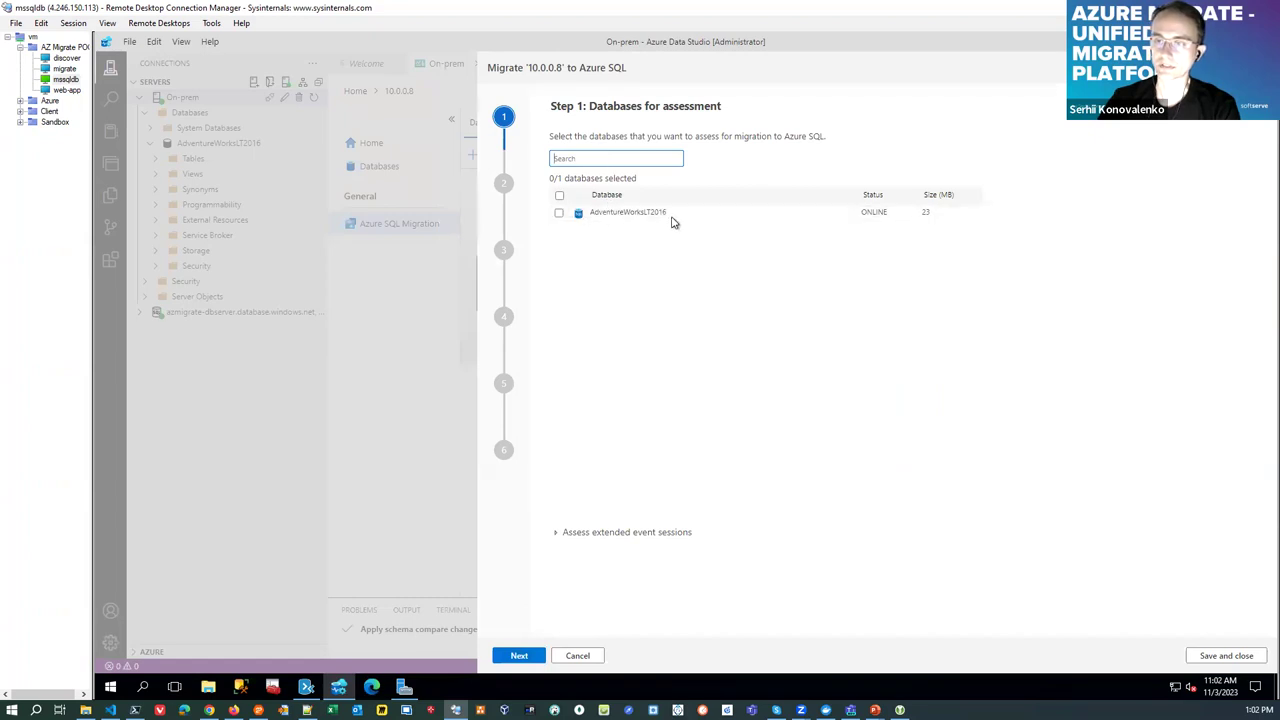
pyautogui.click(559, 213)
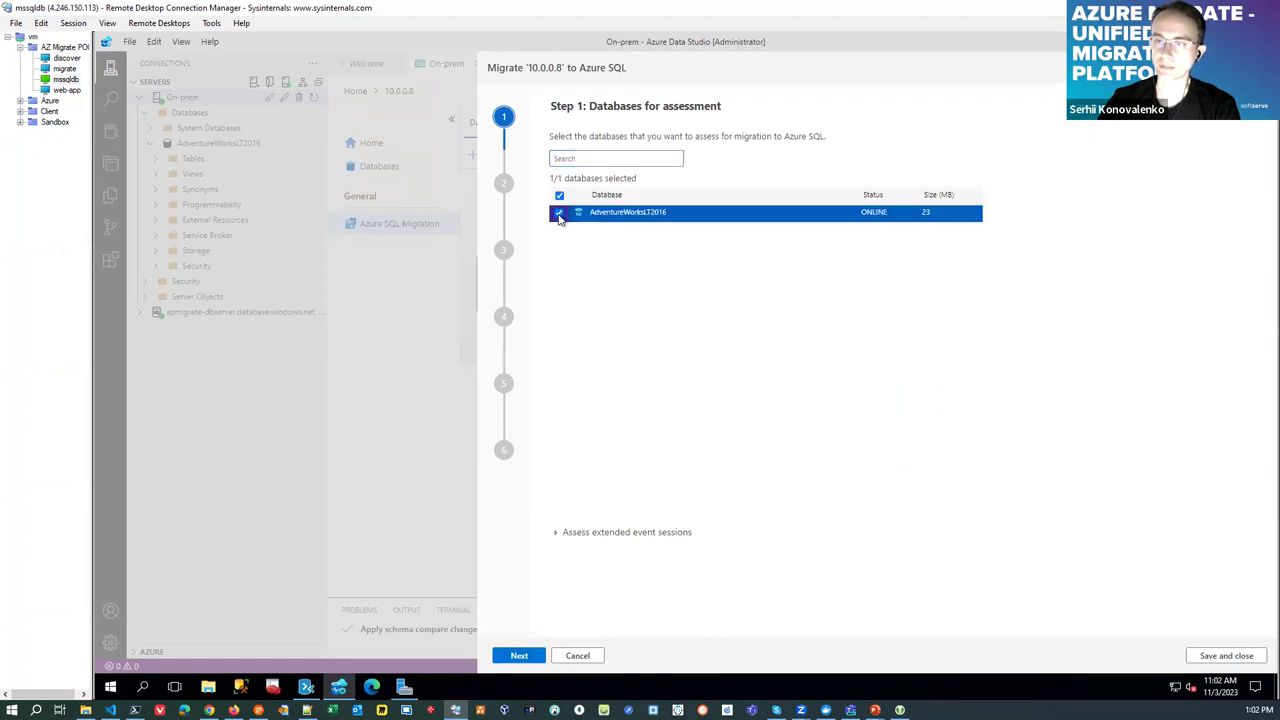
pyautogui.click(520, 656)
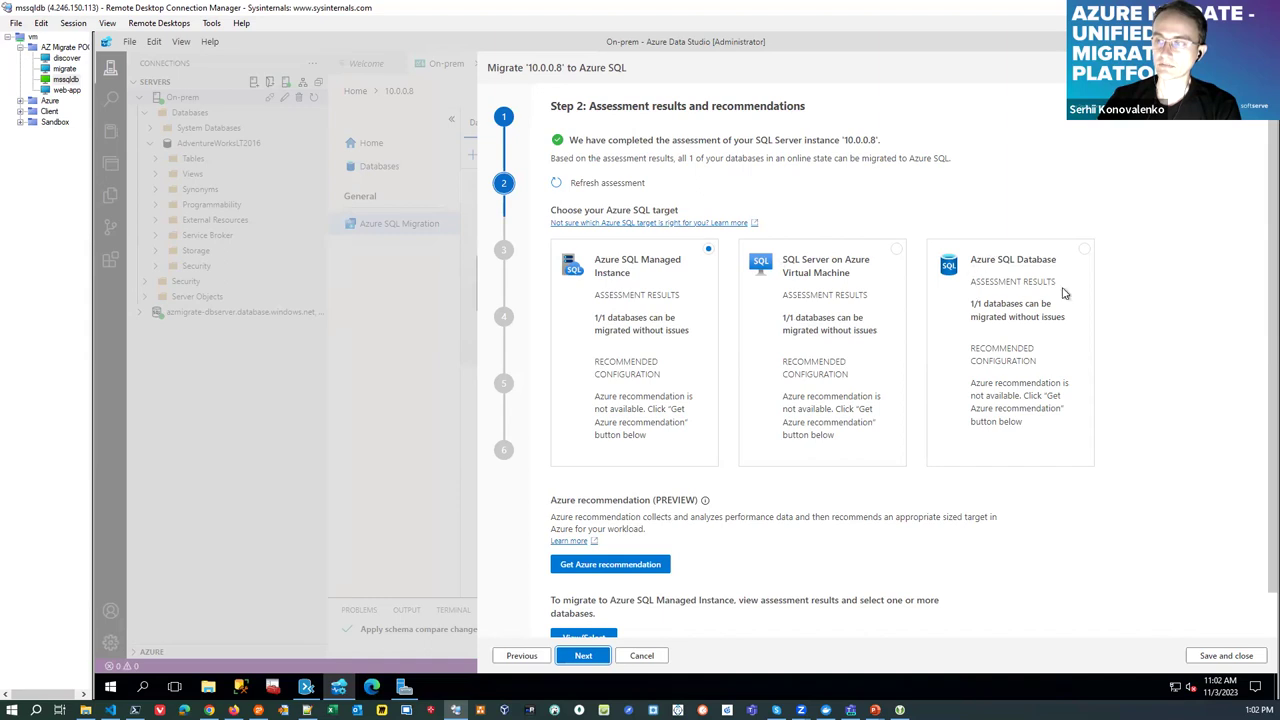
# Choose Azure SQL Database as the migration target and select AdventureWorksLT2016 from its assessment results, continuing to the target settings
pyautogui.click(1085, 251)
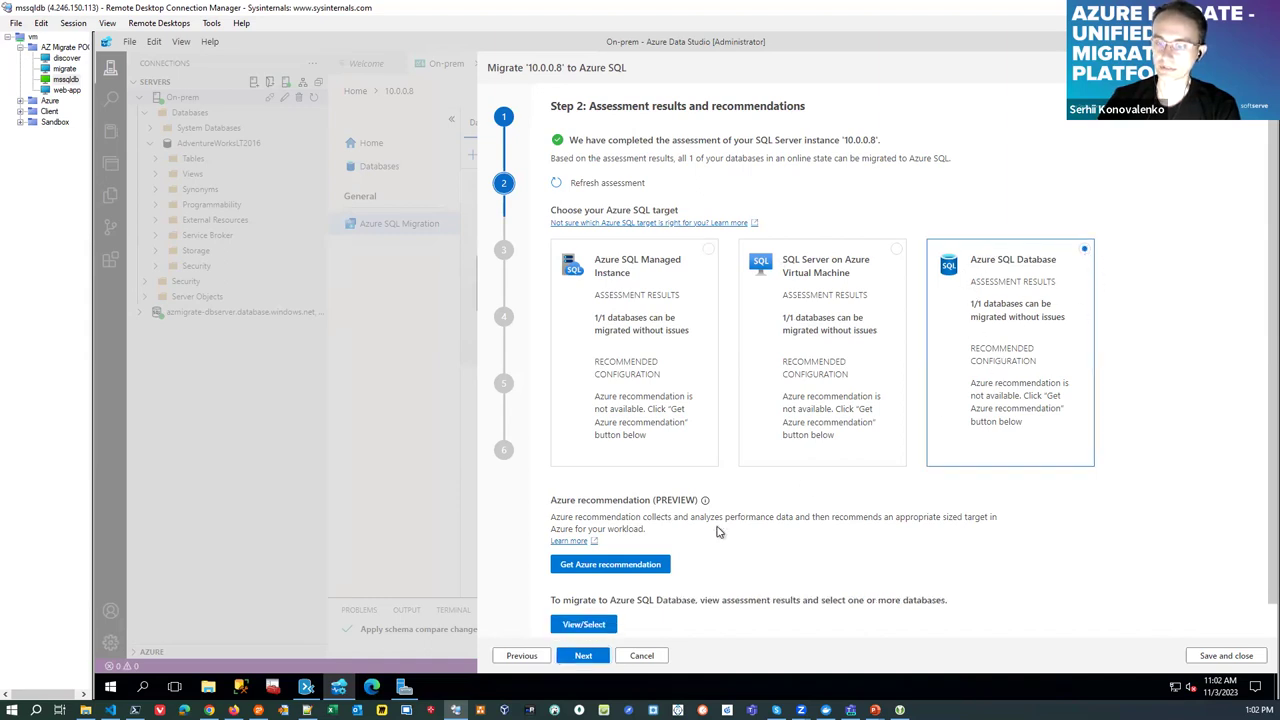
pyautogui.click(585, 592)
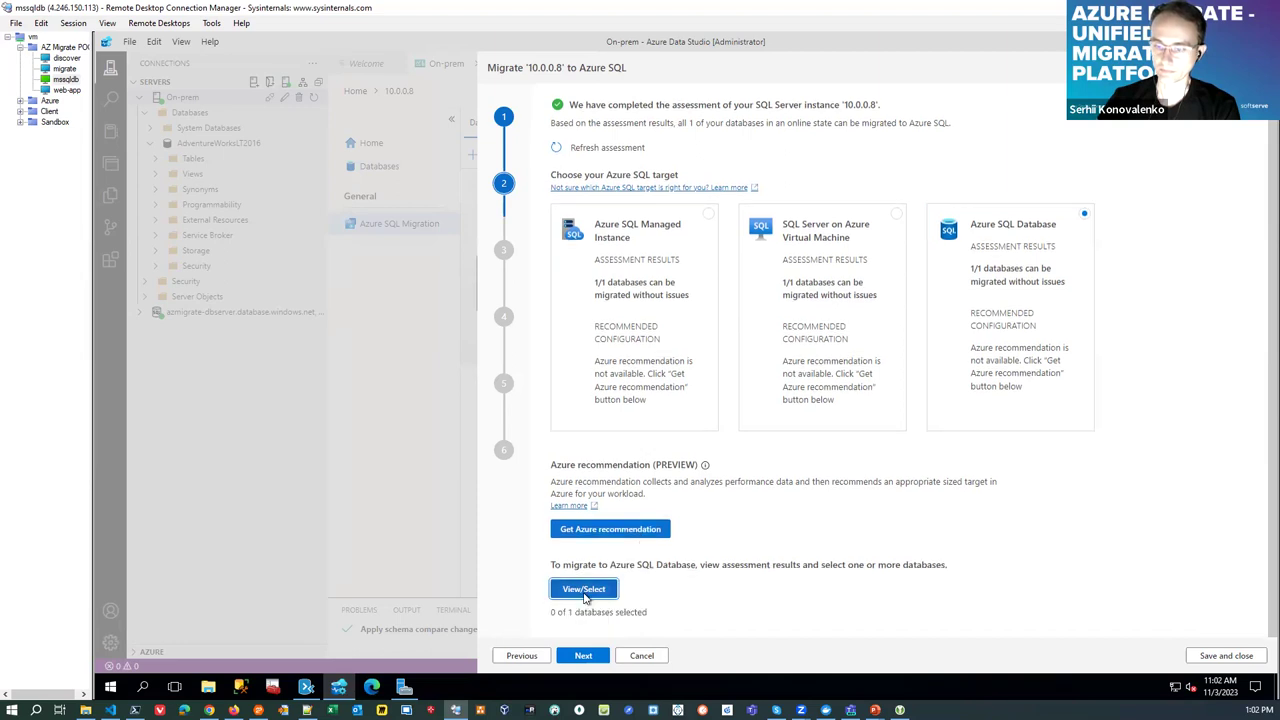
pyautogui.click(548, 214)
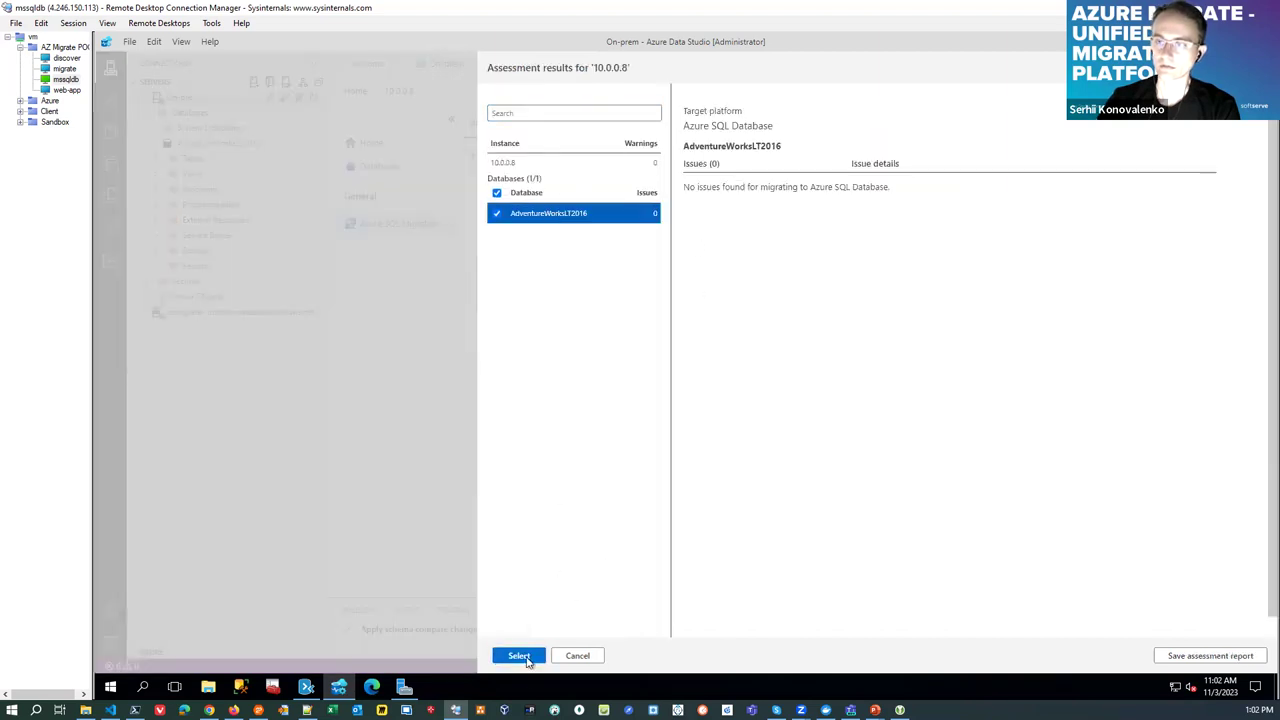
pyautogui.click(519, 656)
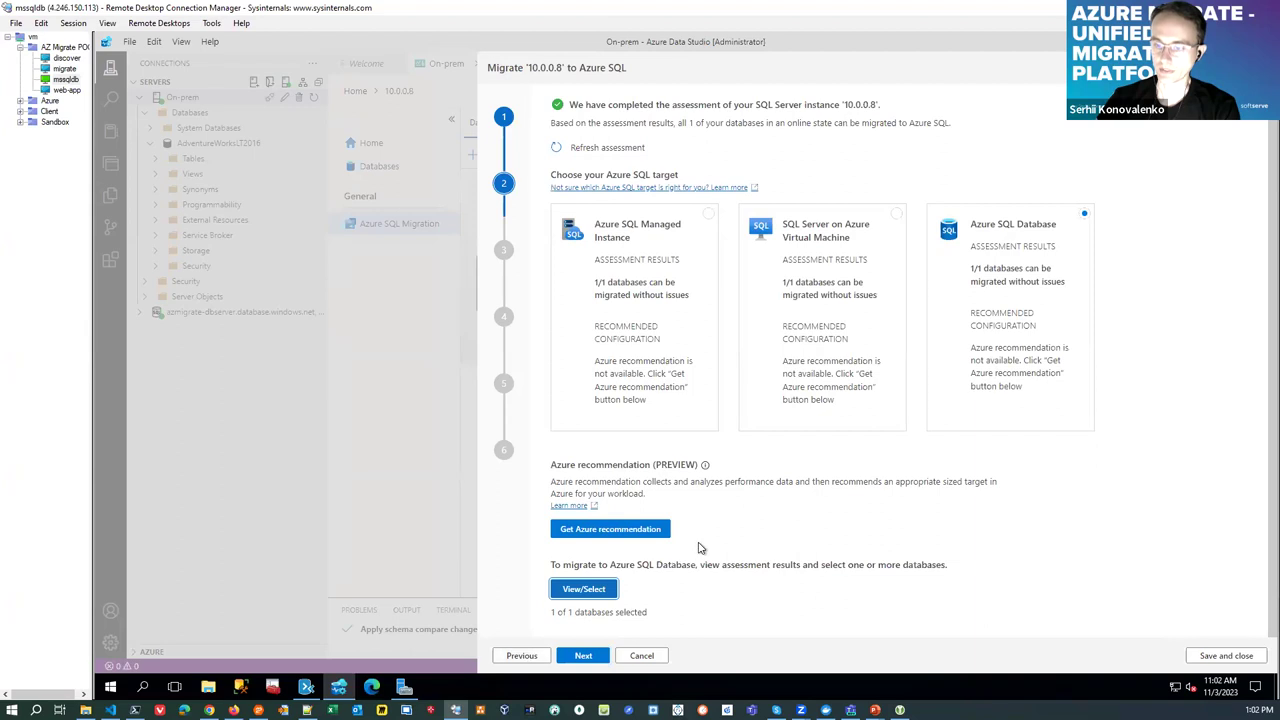
pyautogui.click(583, 655)
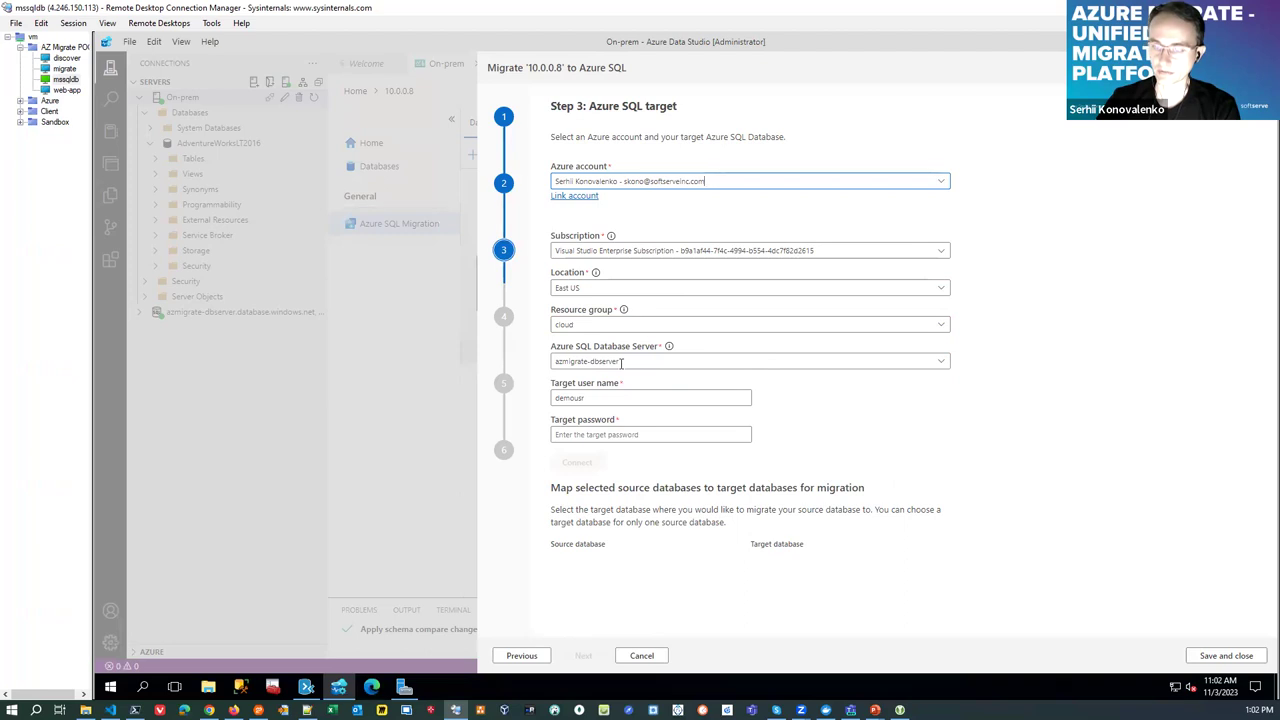
# Enter the target password to connect to azmigrate-dbserver, and map AdventureWorksLT2016 to the ads-db target database, continuing to the migration service settings
pyautogui.click(598, 435)
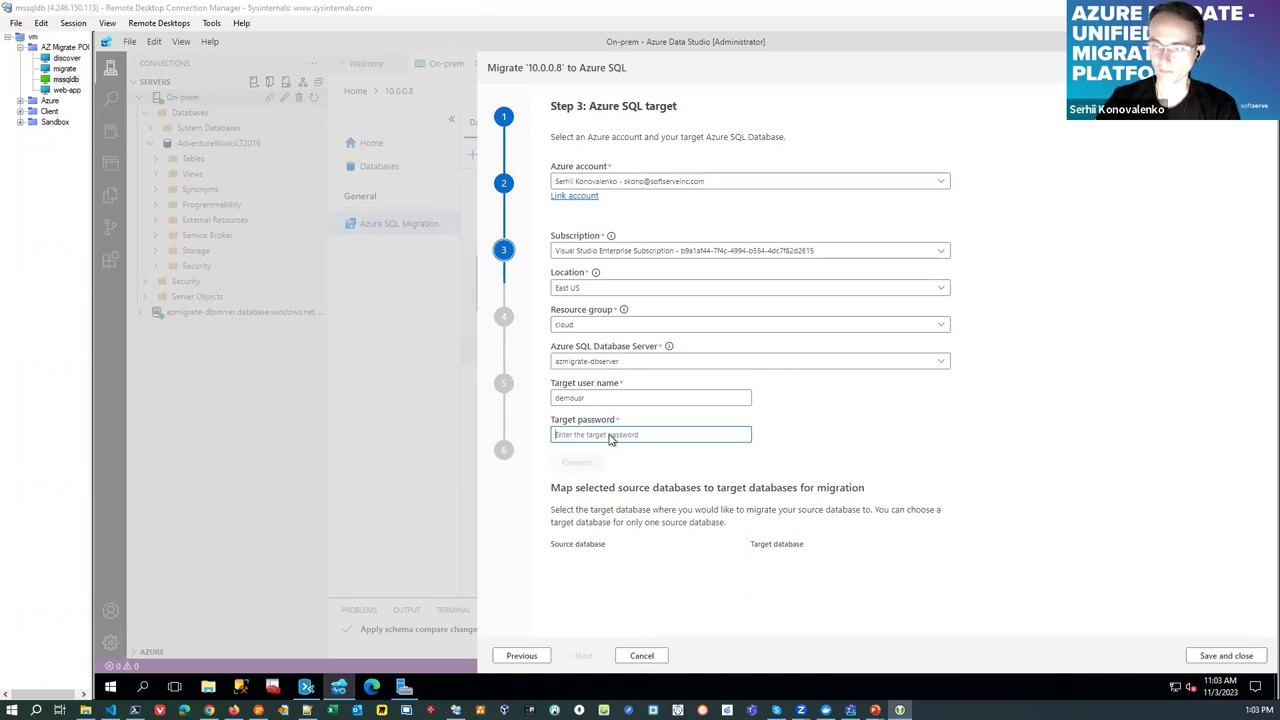
pyautogui.hotkey('ctrl', 'v')
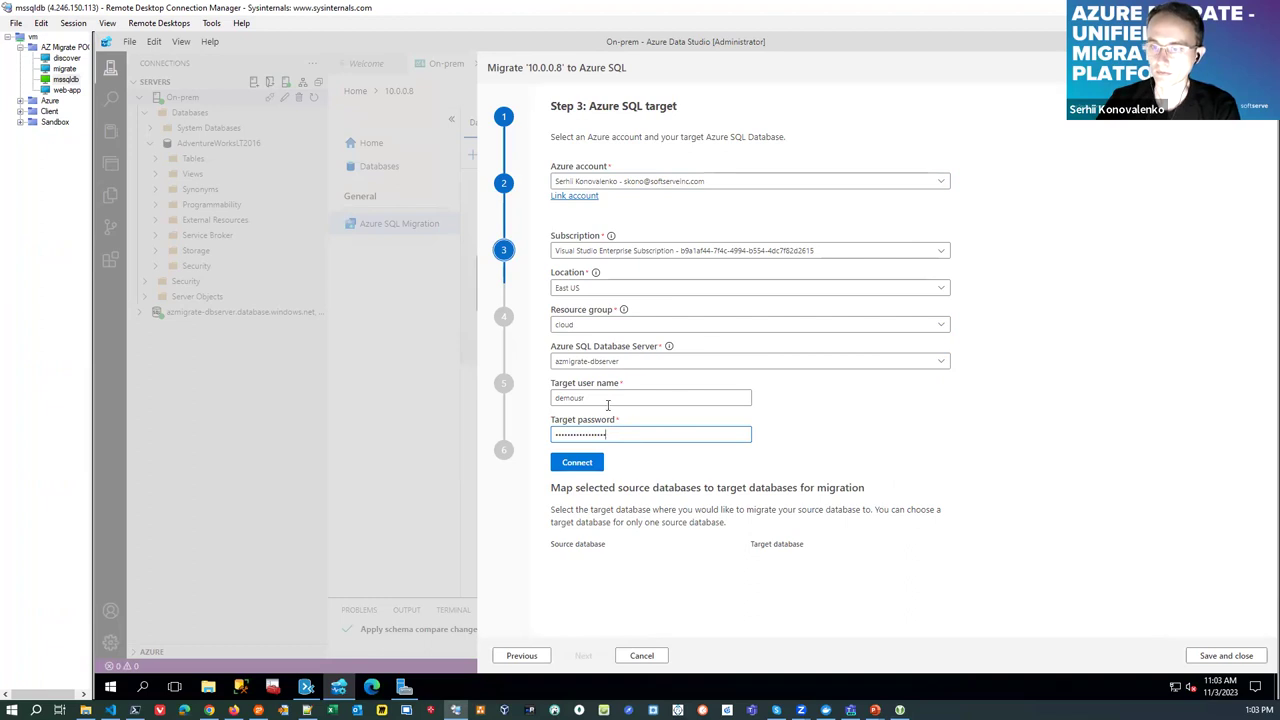
pyautogui.click(578, 464)
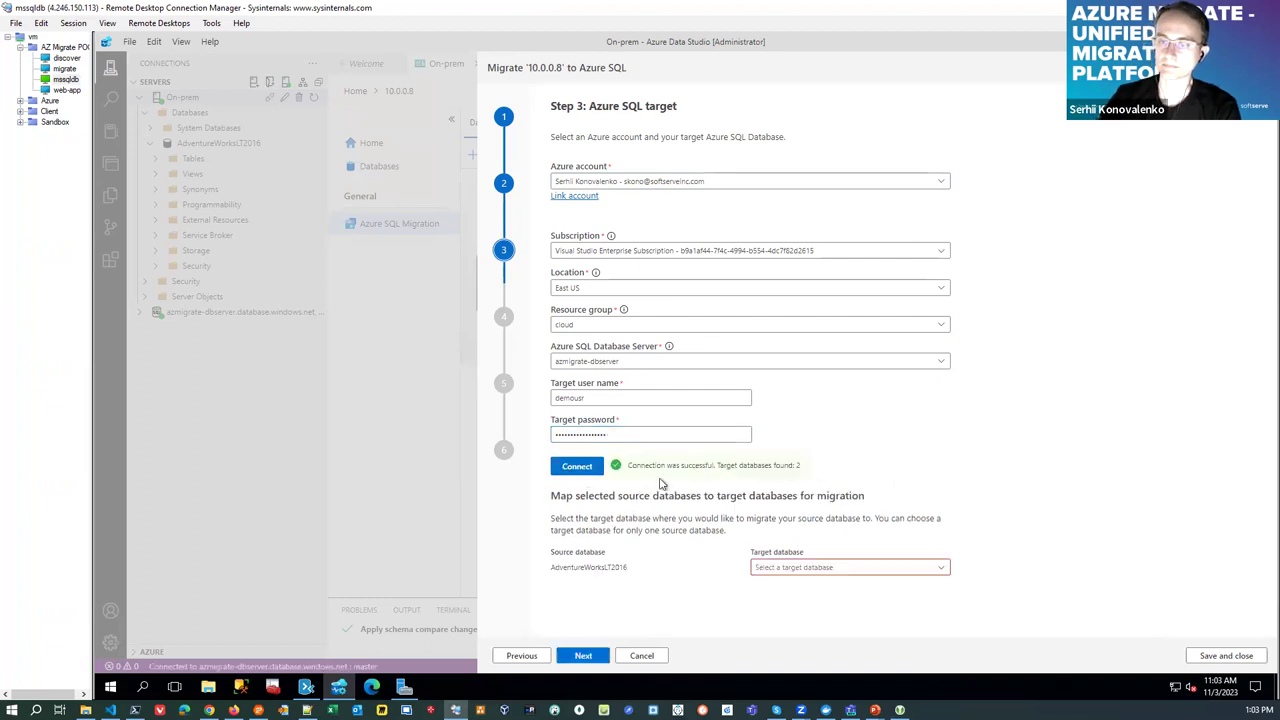
pyautogui.click(946, 567)
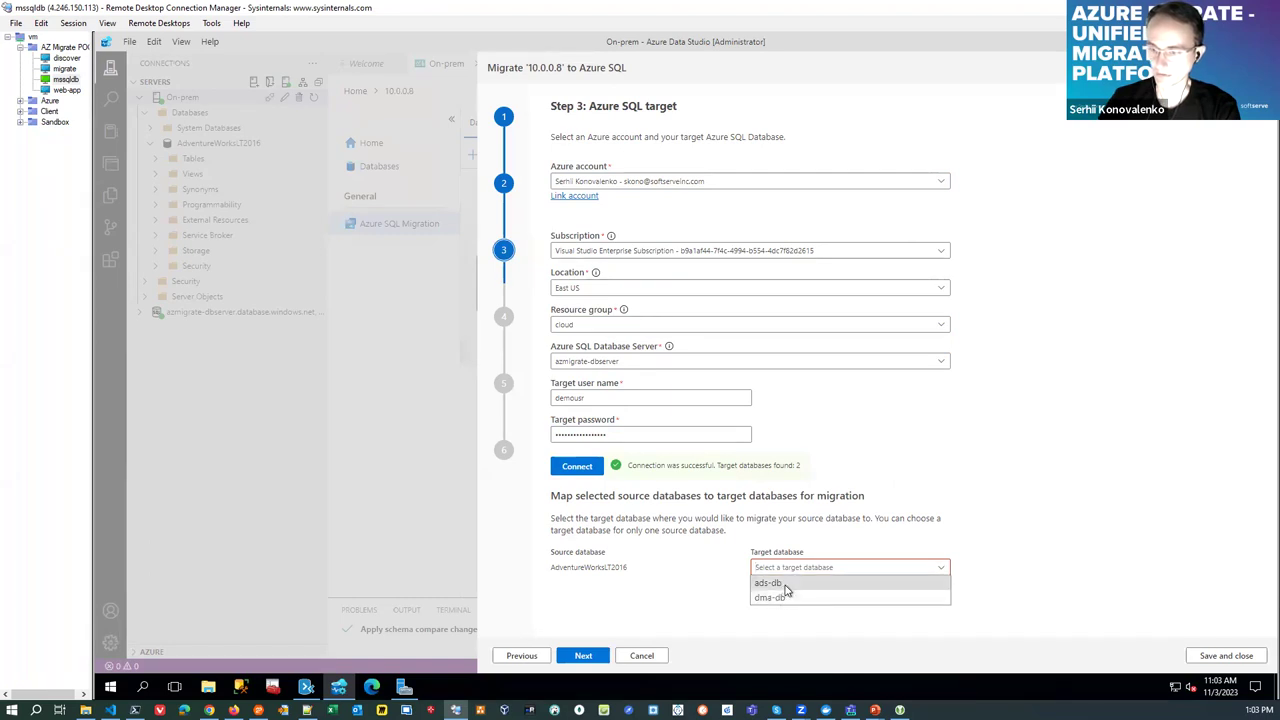
pyautogui.click(786, 586)
pyautogui.click(580, 656)
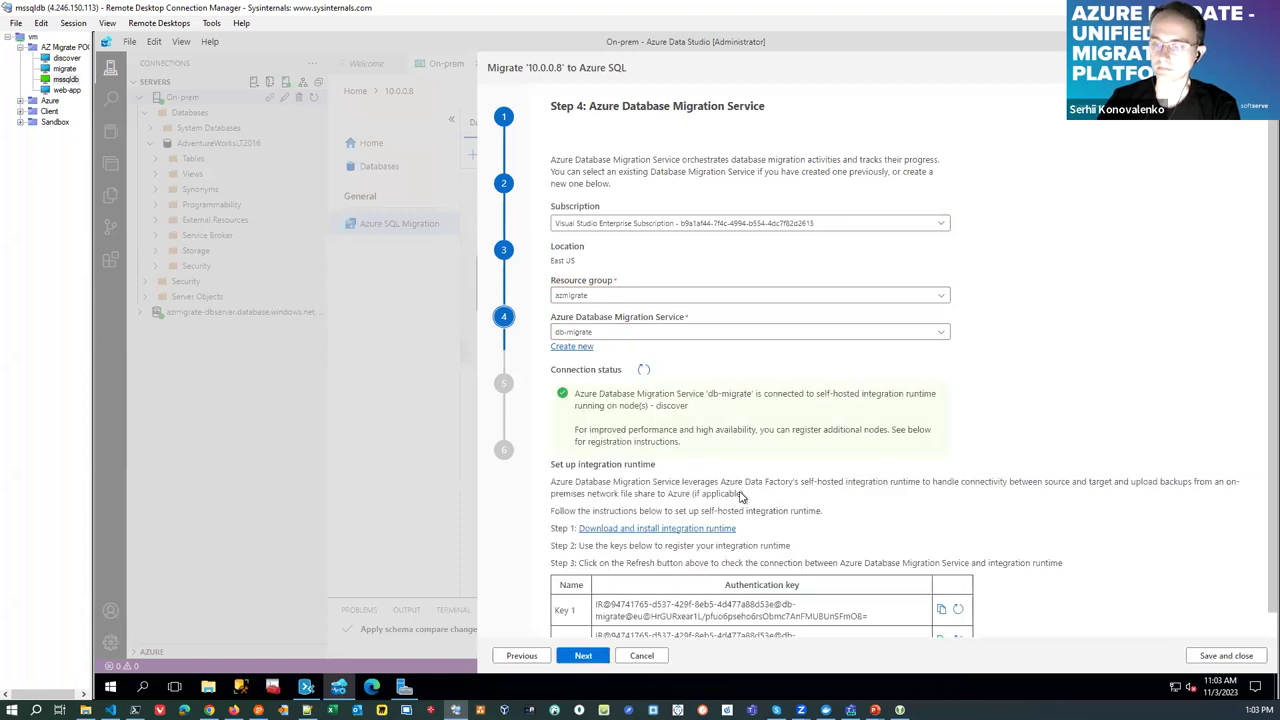
# Switch to the Azure portal and examine the integration runtime of the db-migrate service in the azmigrate resource group
pyautogui.scroll(-1, 741, 497)
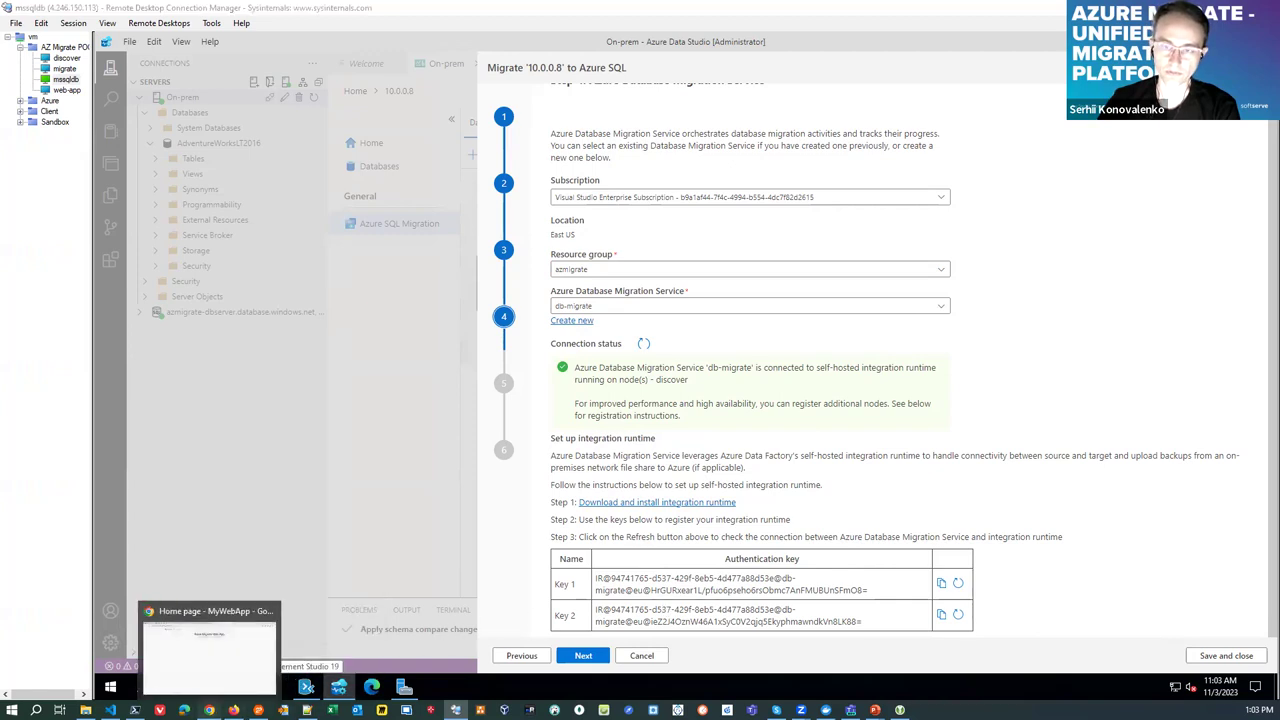
pyautogui.click(241, 673)
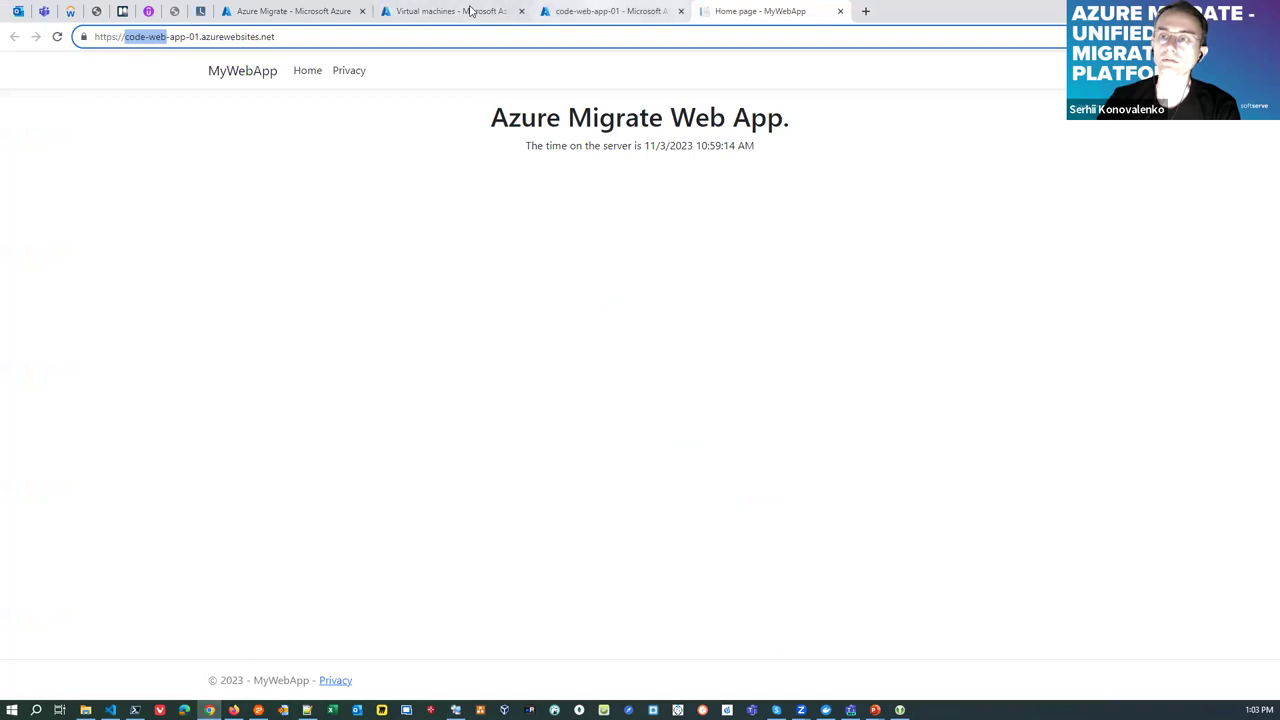
pyautogui.click(605, 11)
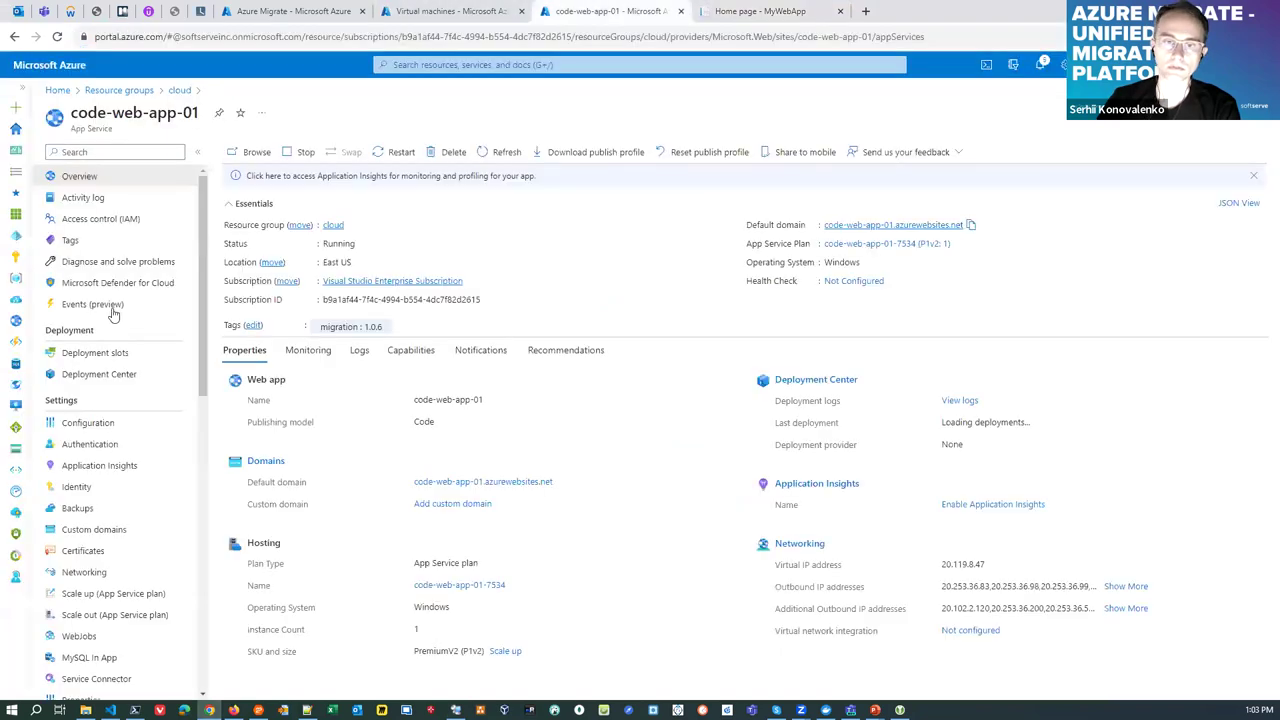
pyautogui.click(15, 279)
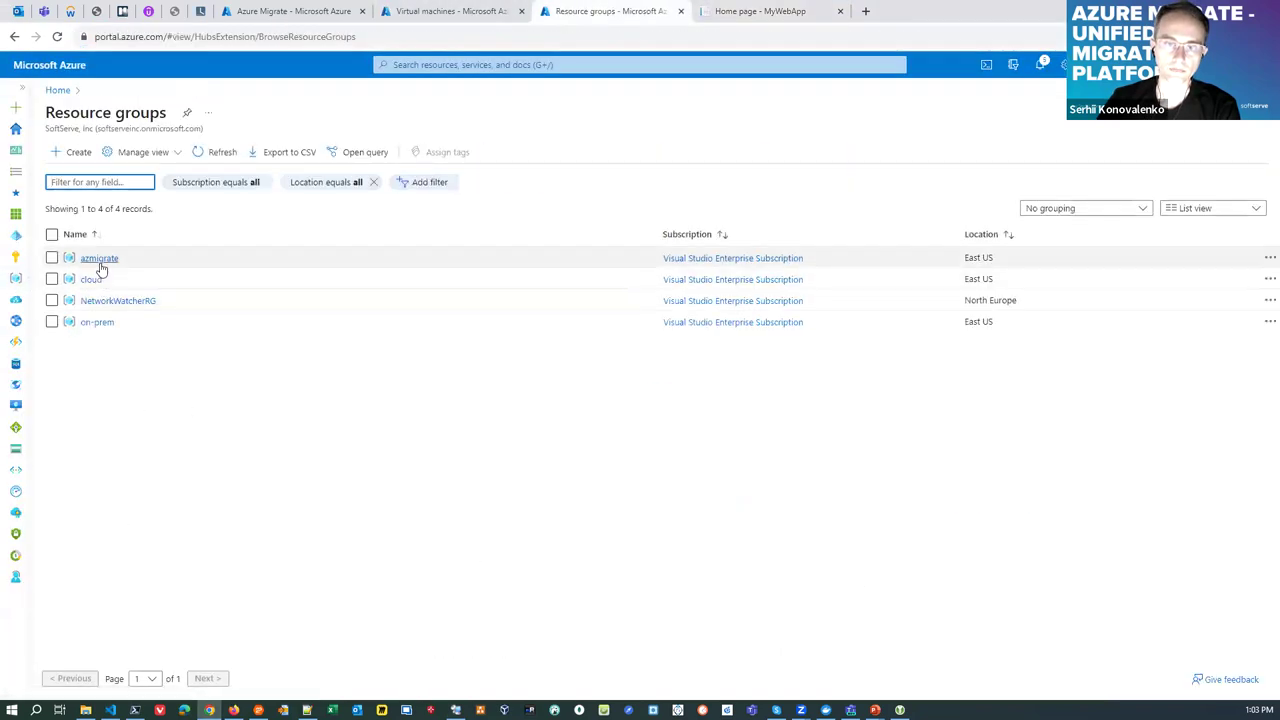
pyautogui.click(95, 255)
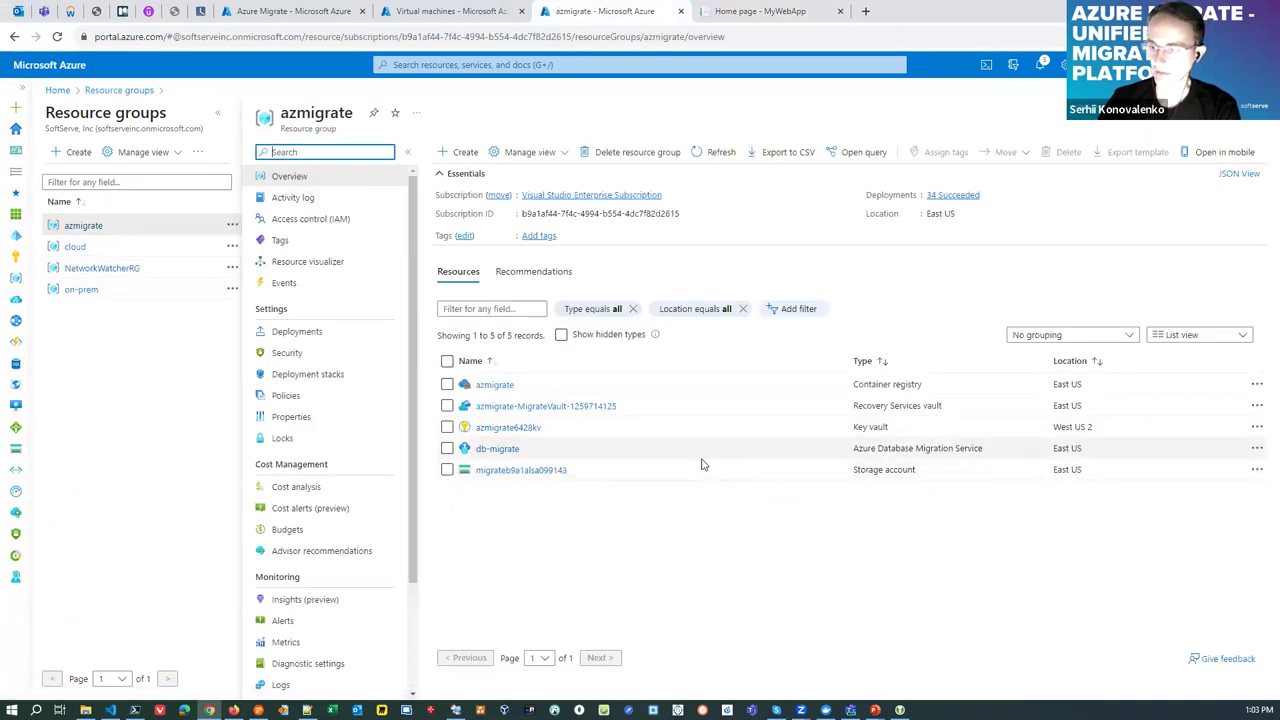
pyautogui.click(498, 449)
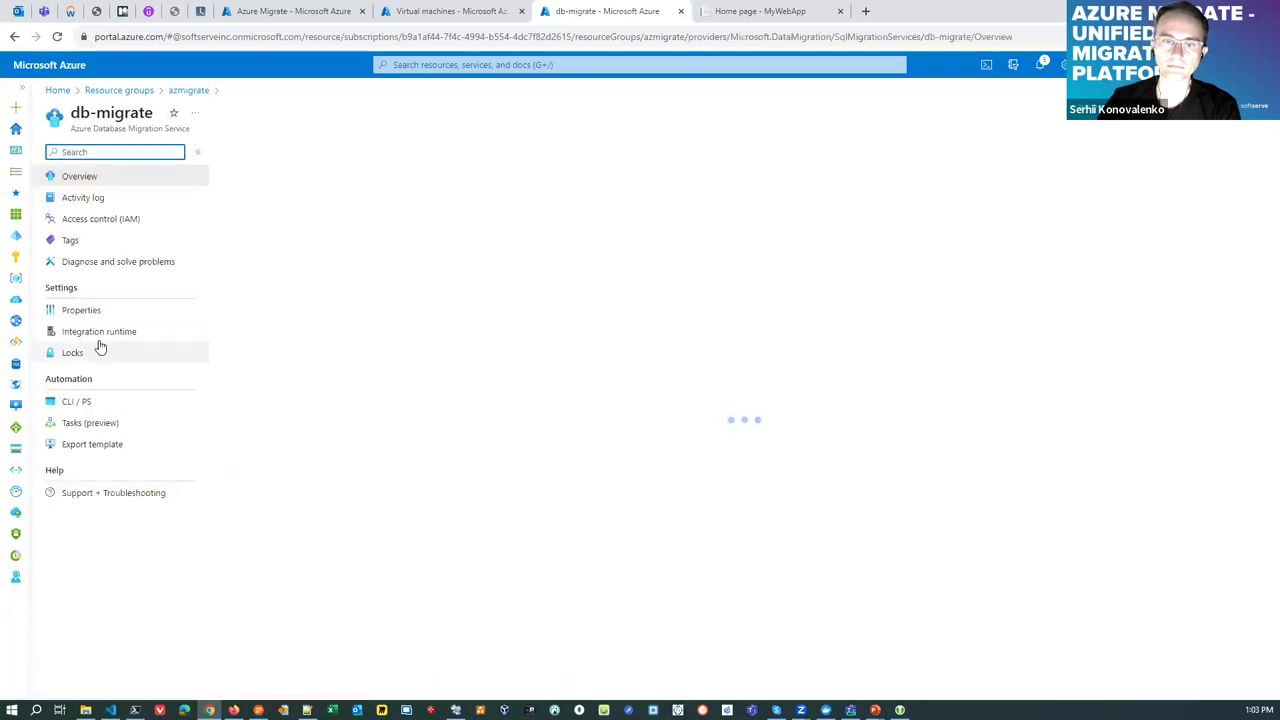
pyautogui.click(101, 335)
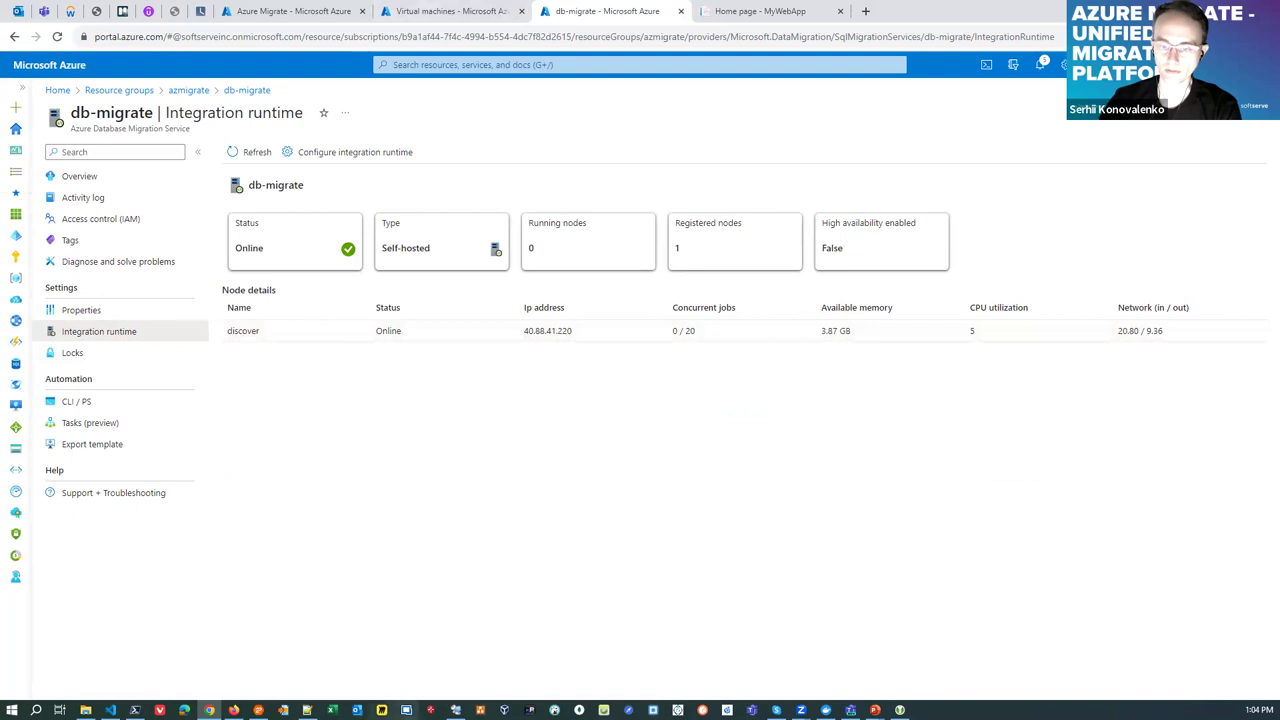
# Return to the Azure SQL migration wizard, continue to the data source configuration, and run its validation
pyautogui.click(455, 710)
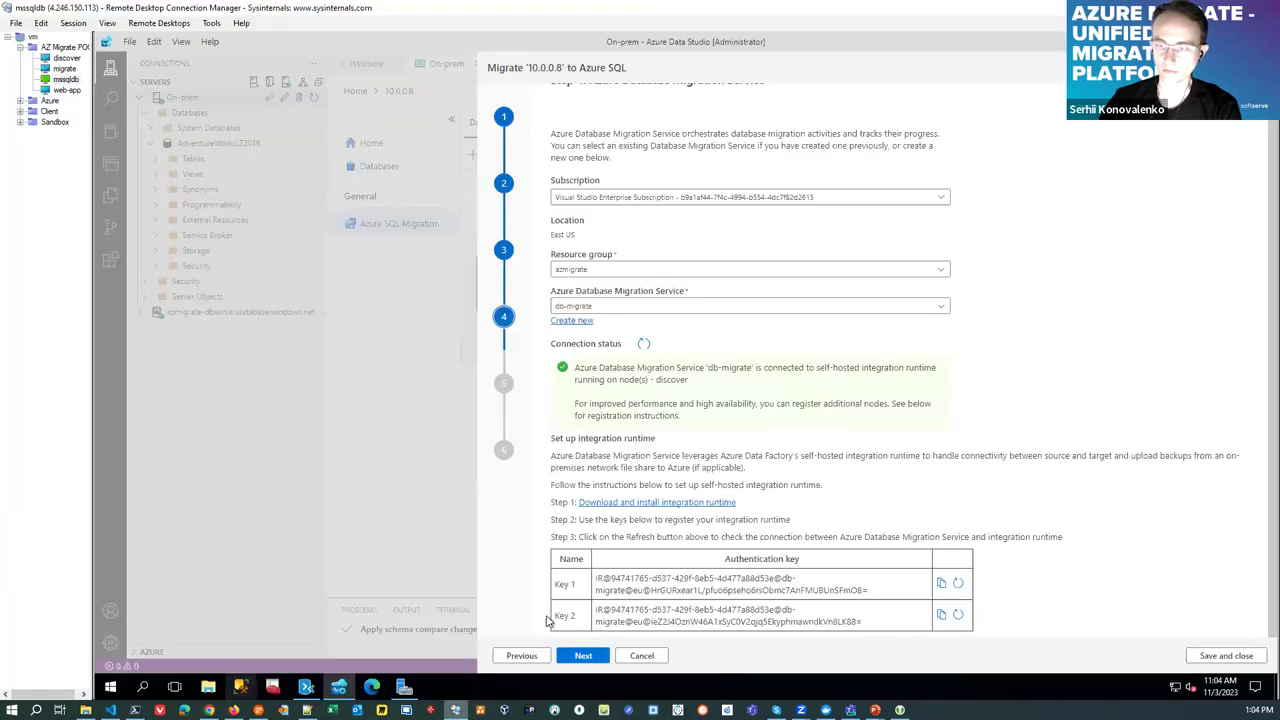
pyautogui.click(583, 660)
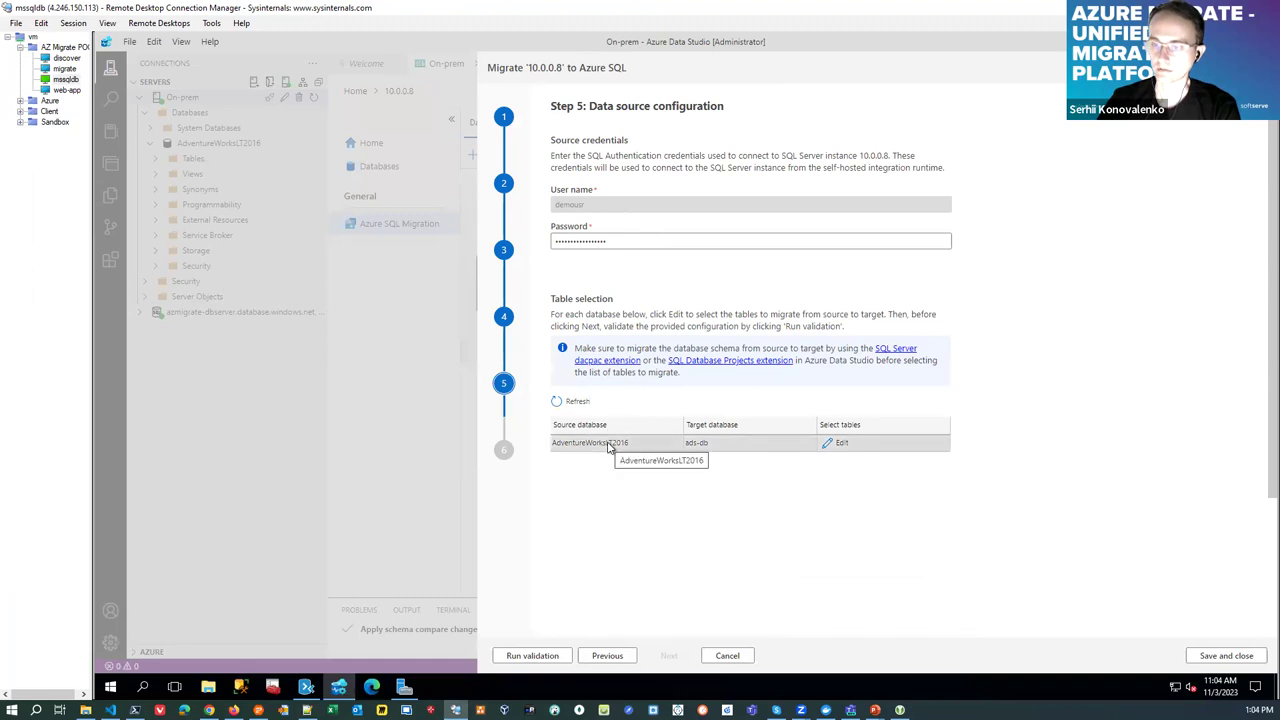
pyautogui.click(535, 660)
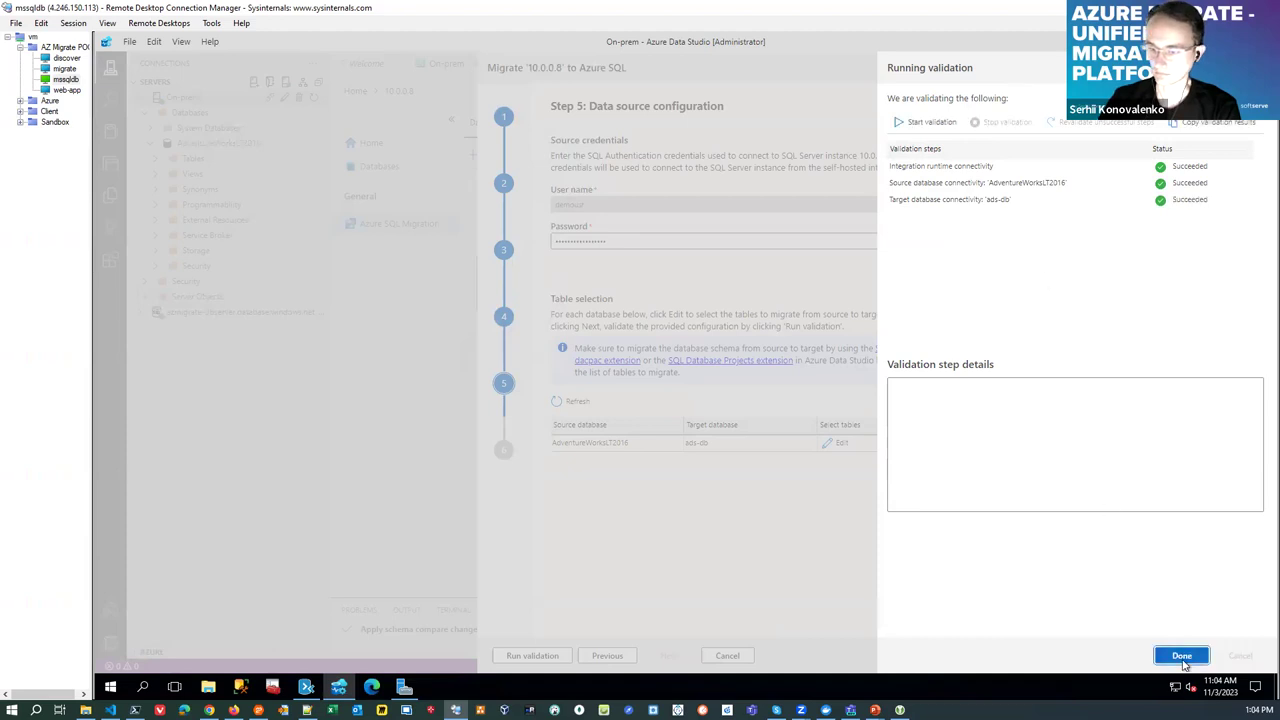
pyautogui.click(1182, 656)
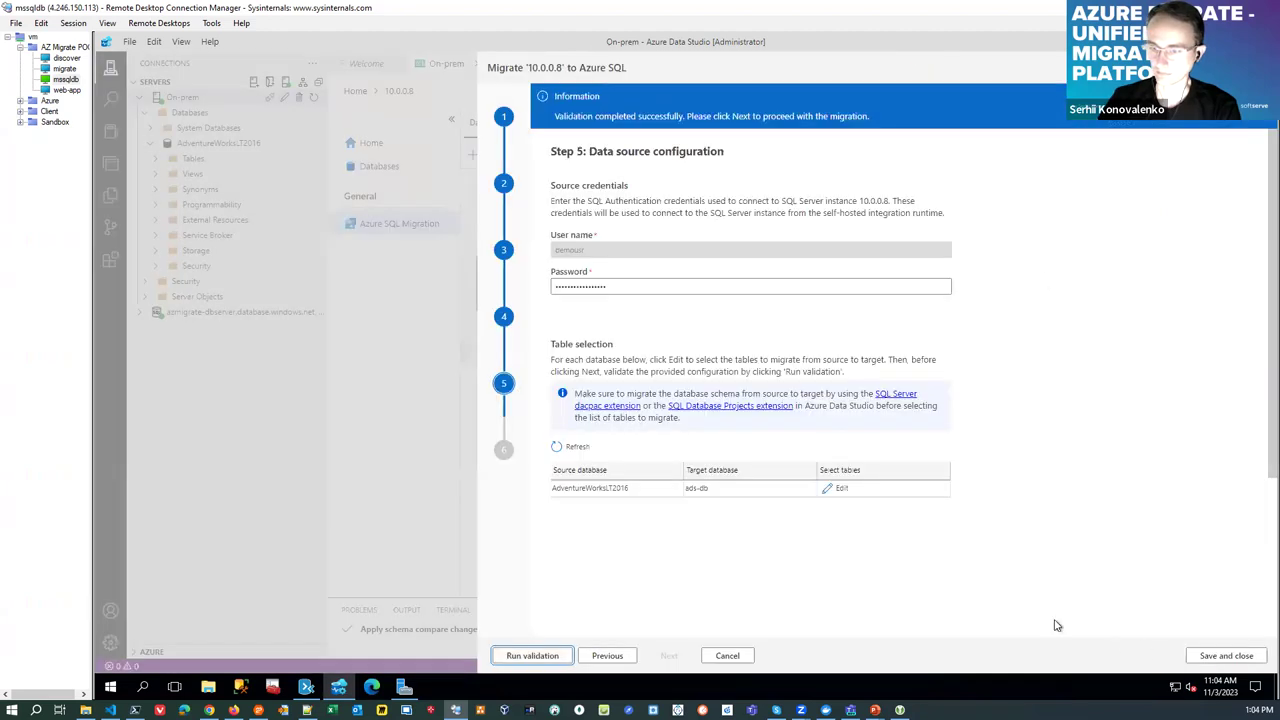
# Include all 12 AdventureWorksLT2016 tables in the migration to ads-db and start the migration
pyautogui.click(836, 488)
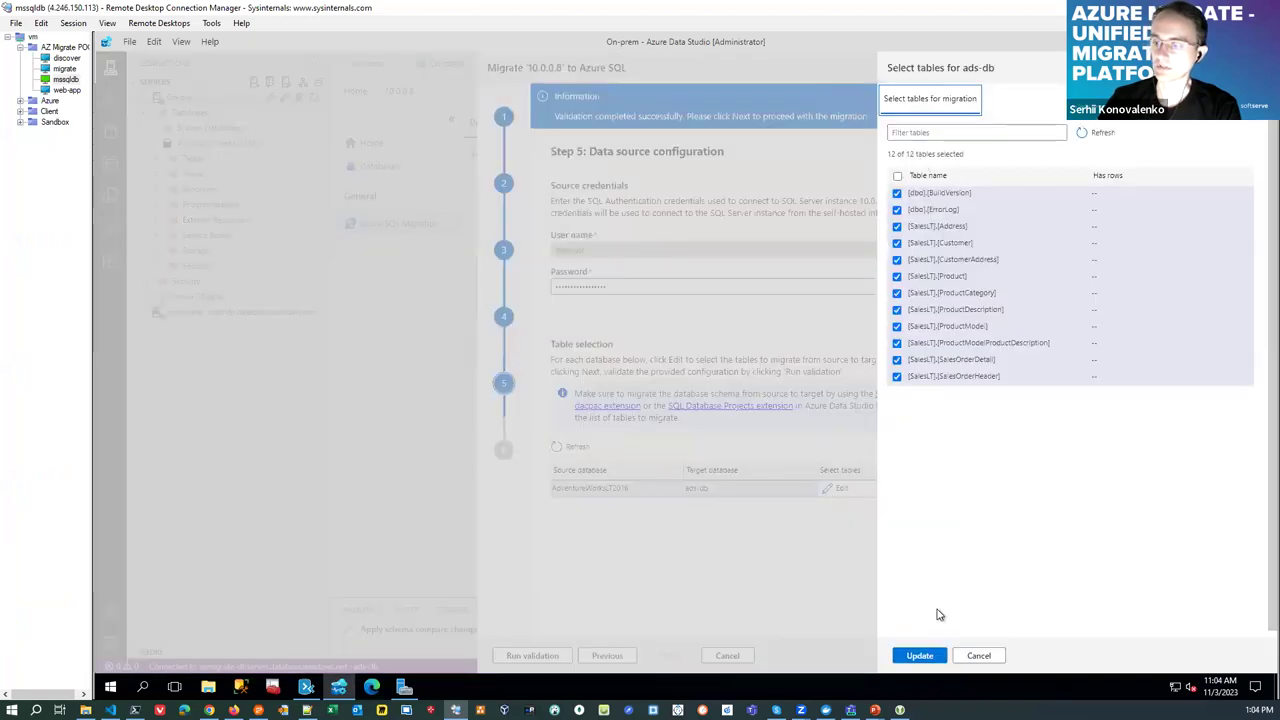
pyautogui.click(920, 656)
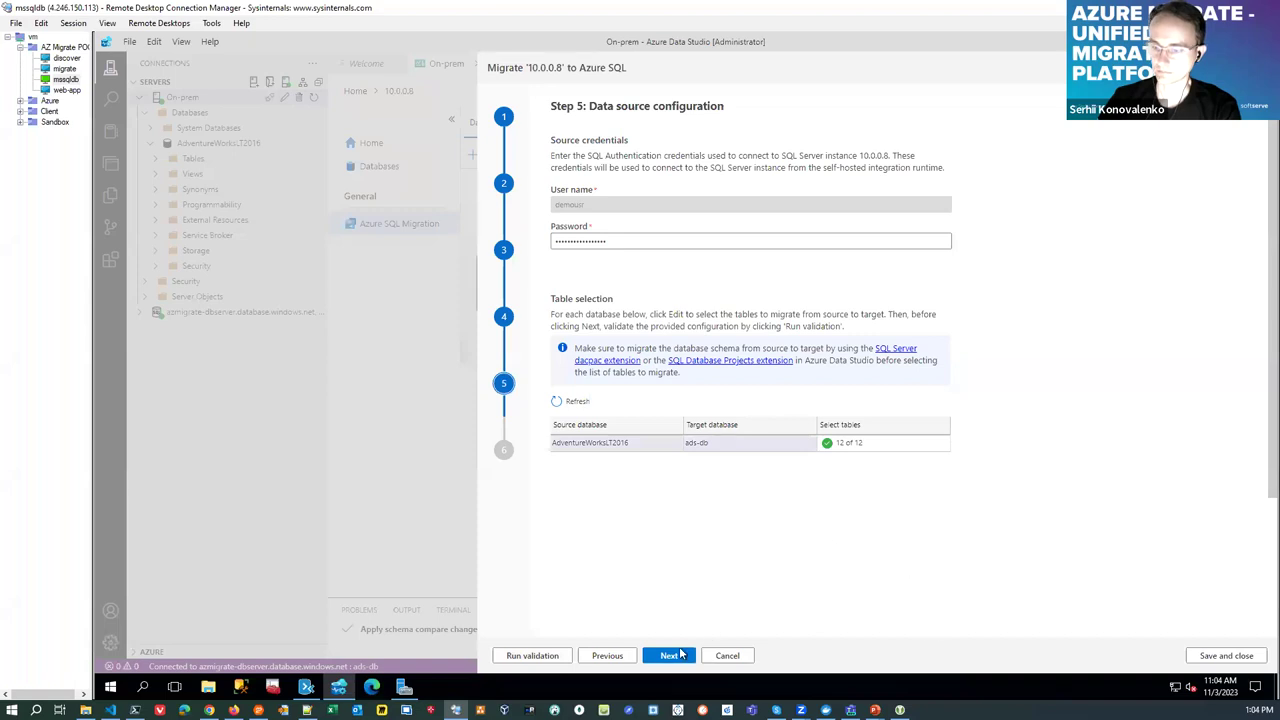
pyautogui.click(670, 656)
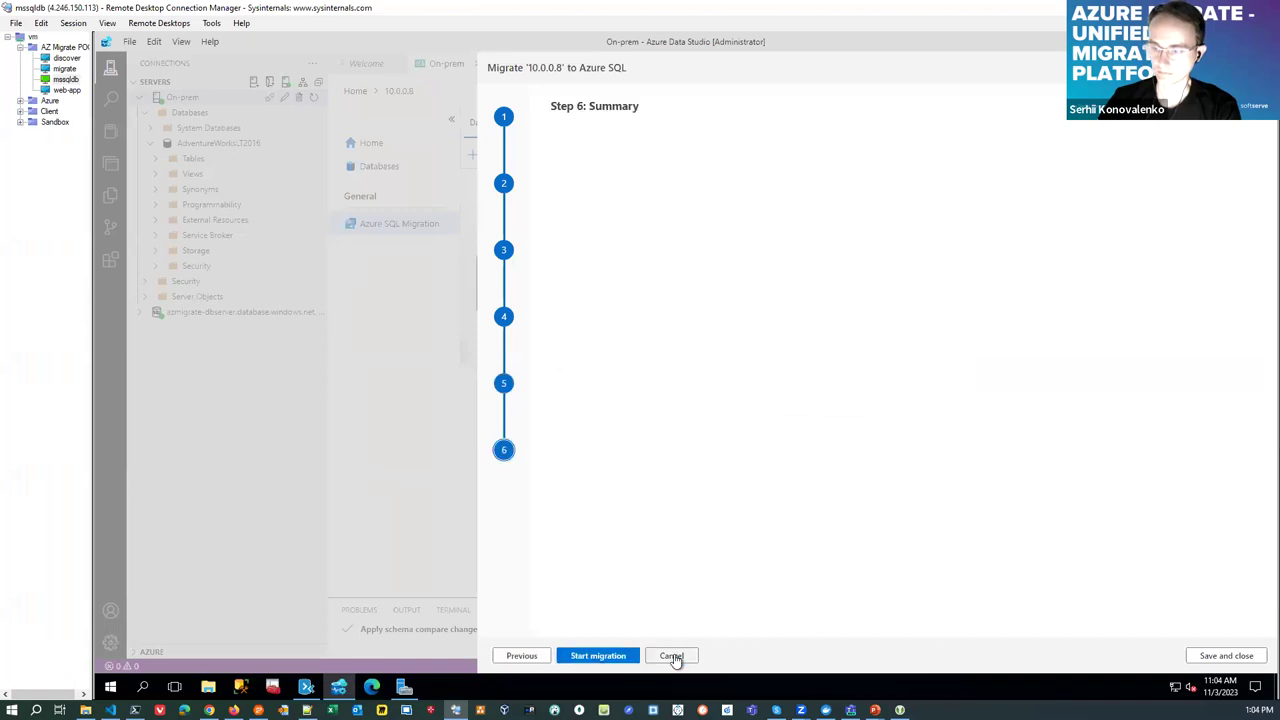
pyautogui.click(598, 656)
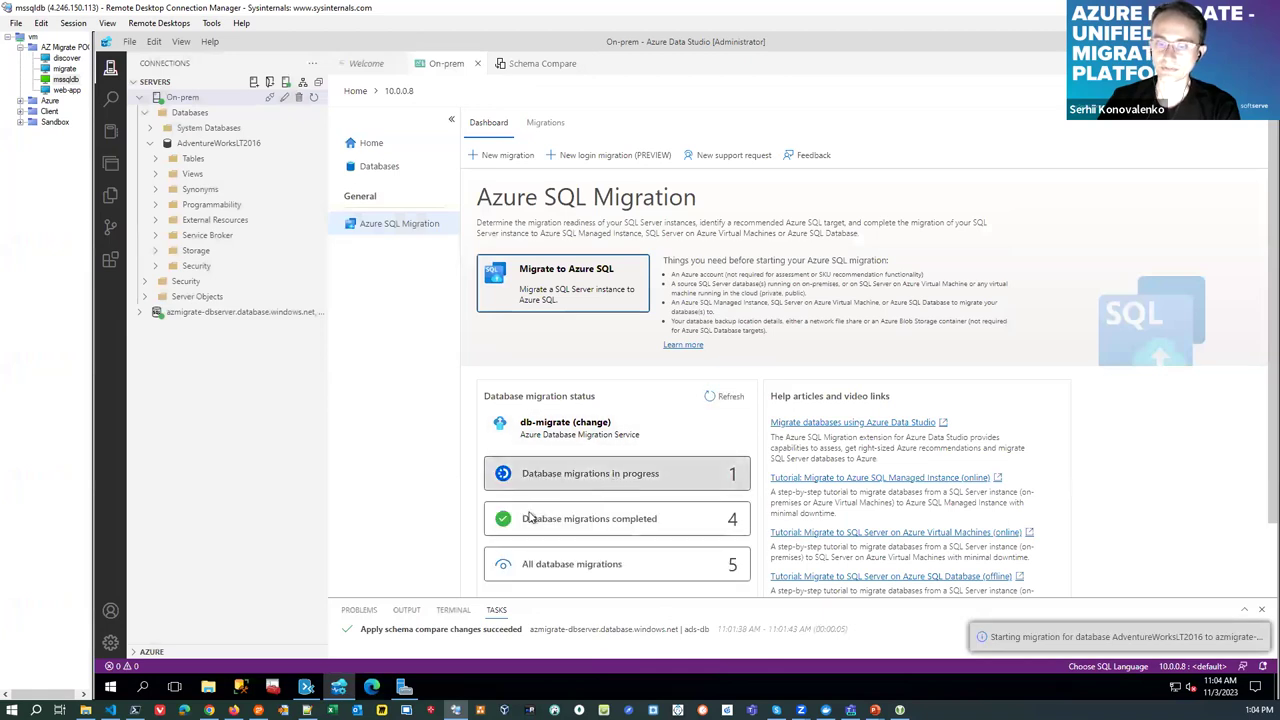
# Refresh the db-migrate integration runtime in the Azure portal and view the details of the migration to azmigrate-dbserver
pyautogui.moveTo(306, 688)
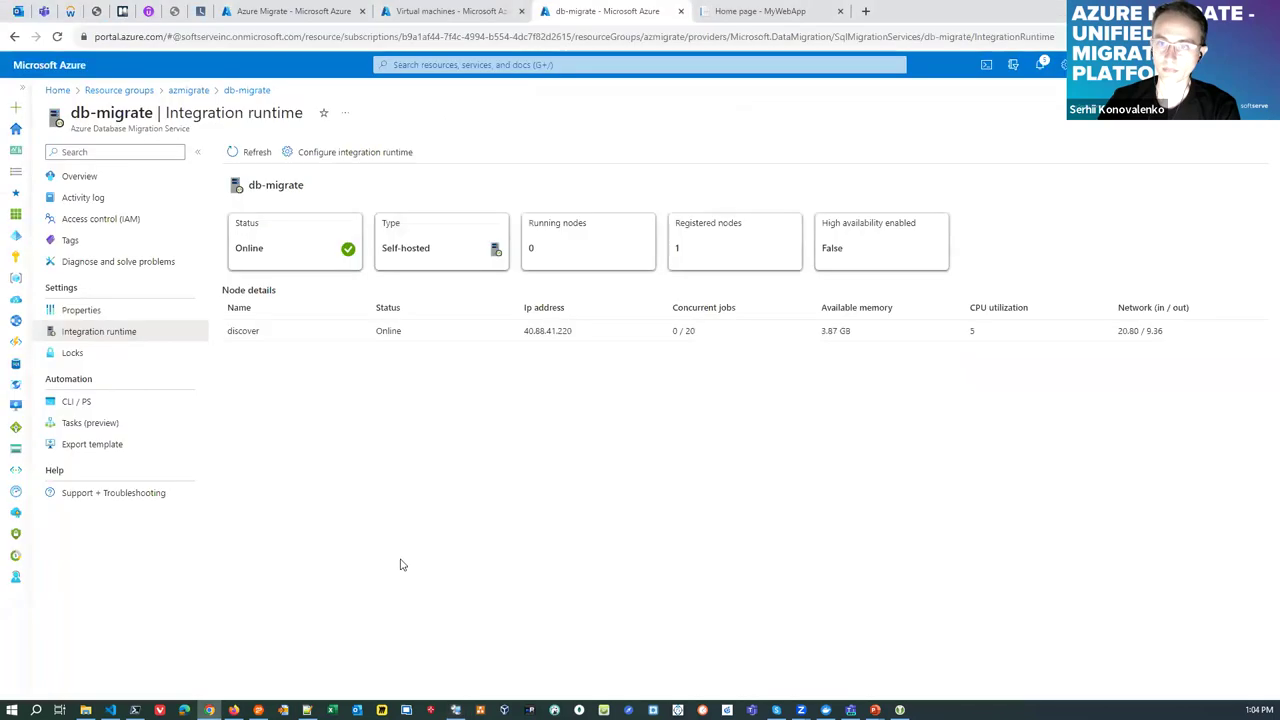
pyautogui.click(254, 153)
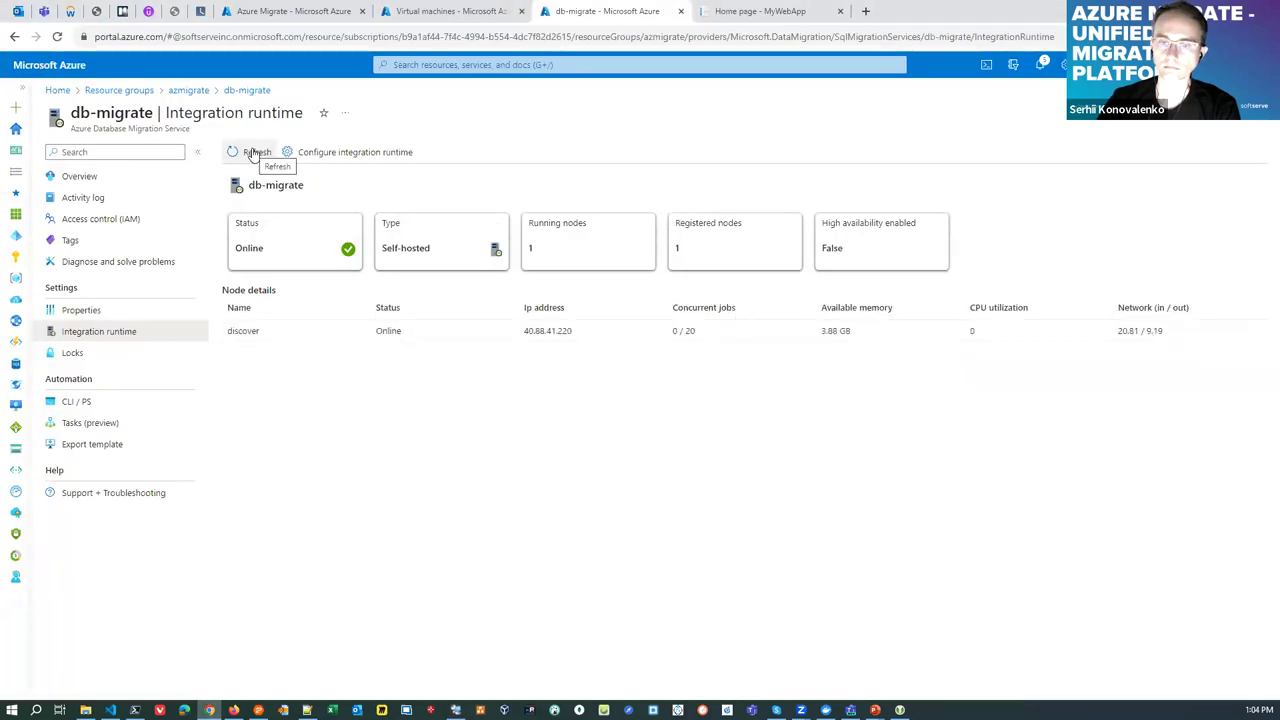
pyautogui.click(82, 178)
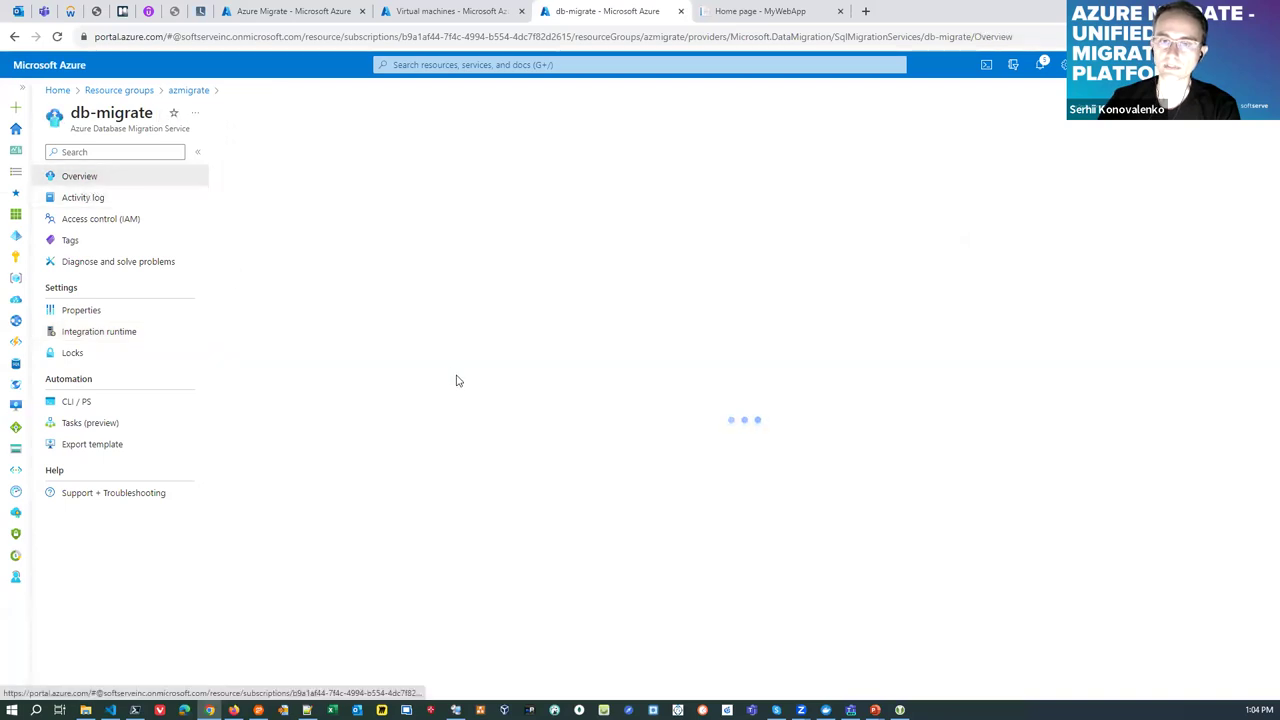
pyautogui.click(527, 421)
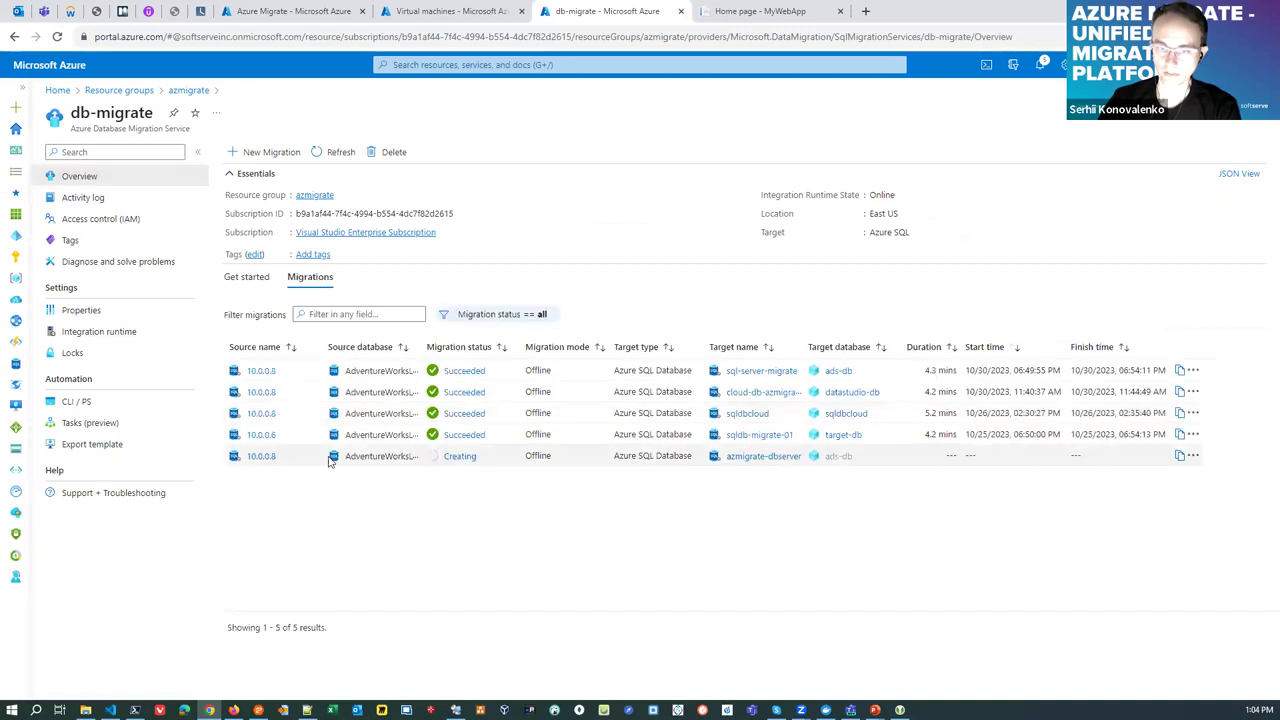
pyautogui.click(262, 456)
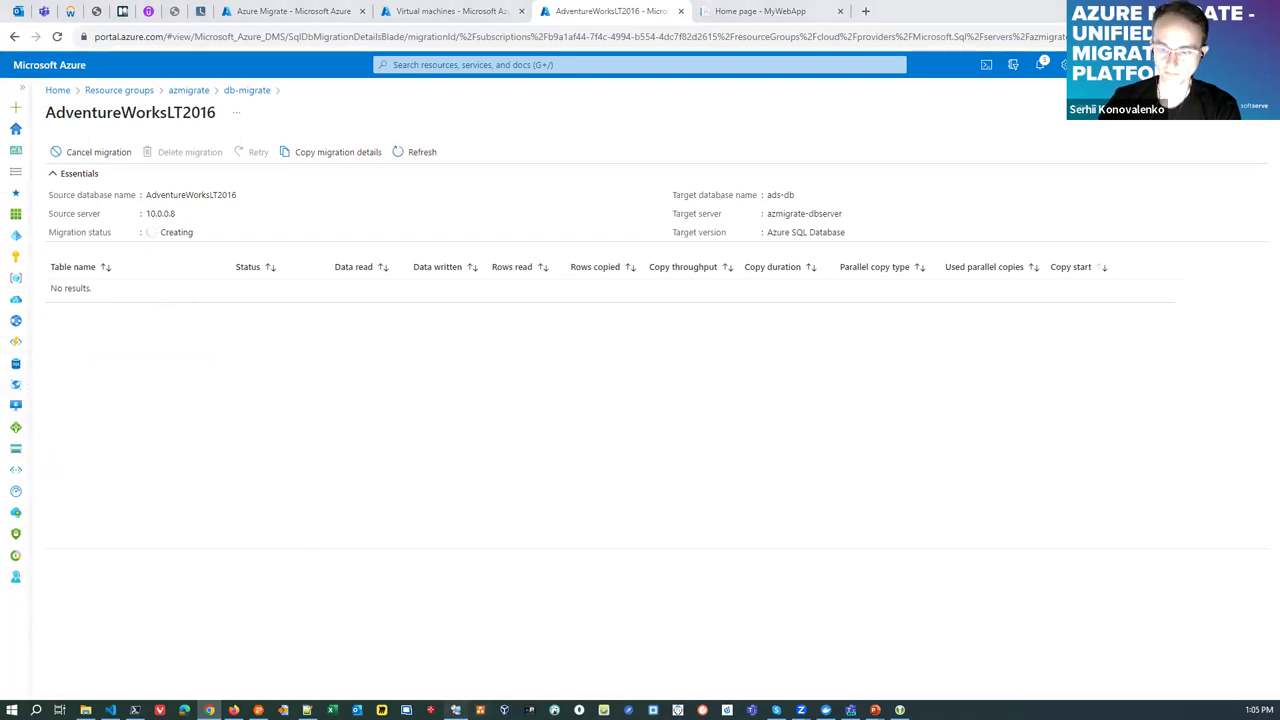
# Switch to the discover machine, continue from the built image to the deployment specifications, and open the form for a new App Service plan
pyautogui.click(455, 710)
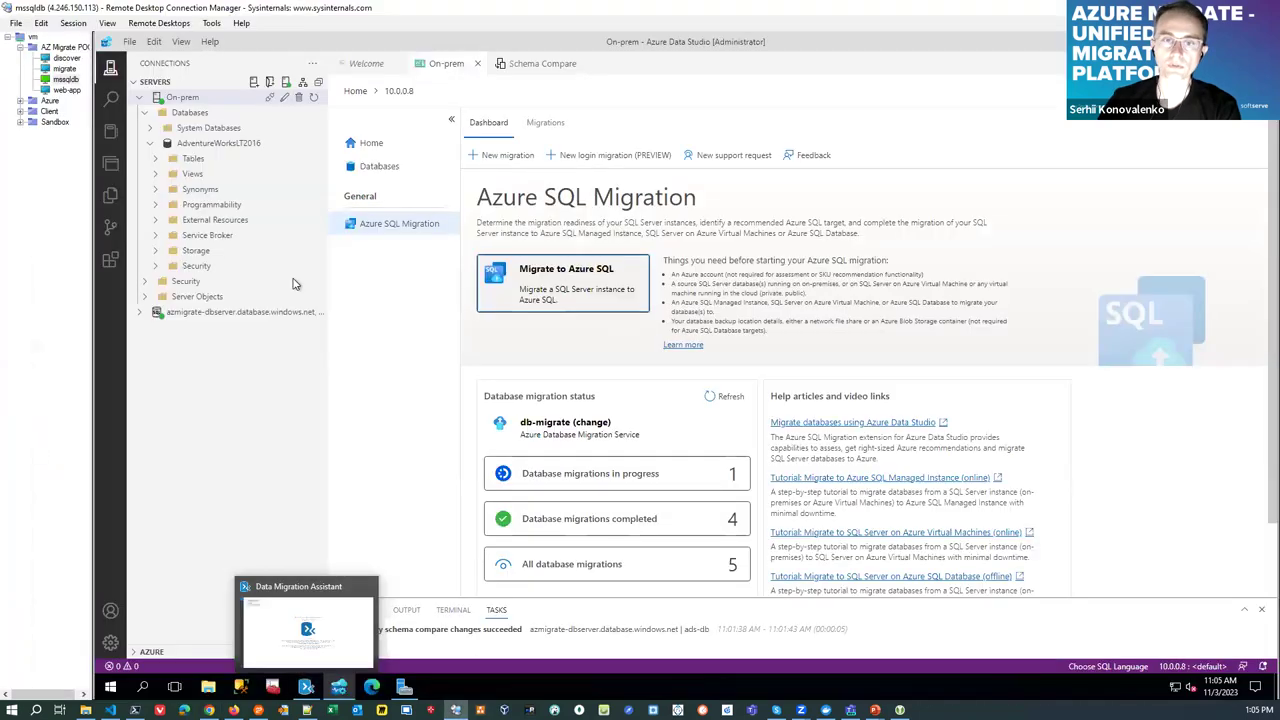
pyautogui.click(64, 58)
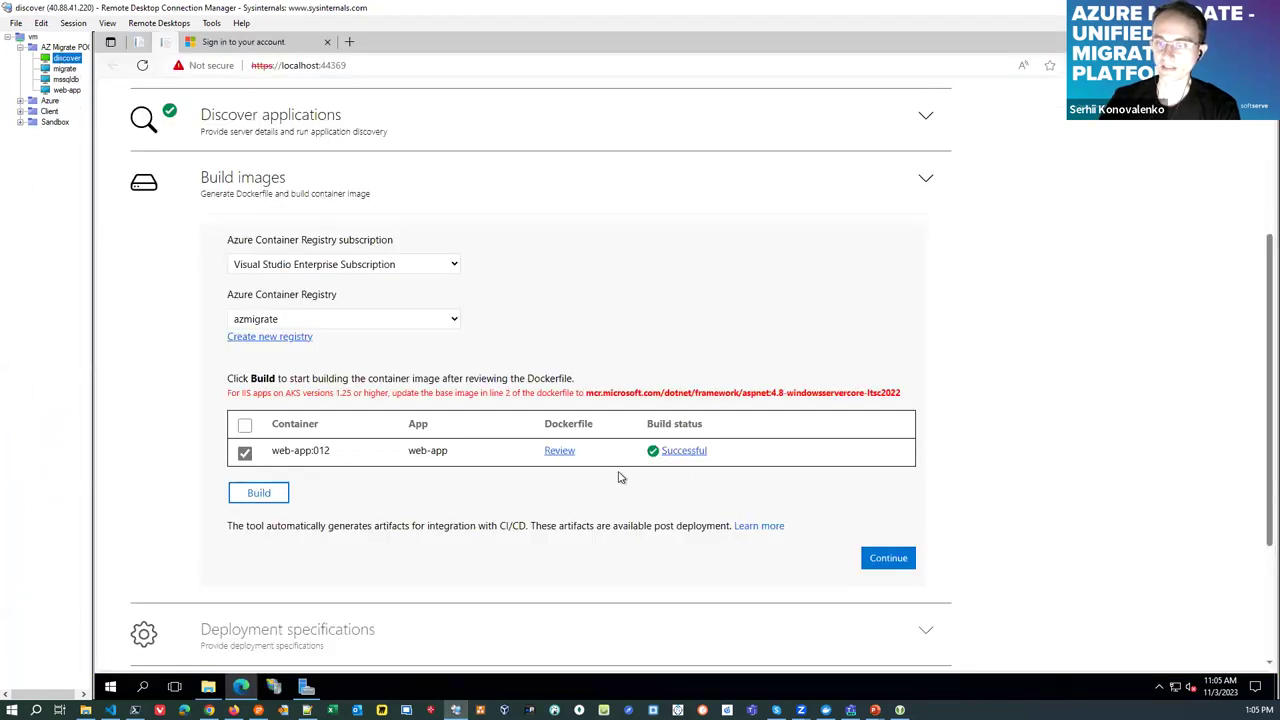
pyautogui.click(890, 558)
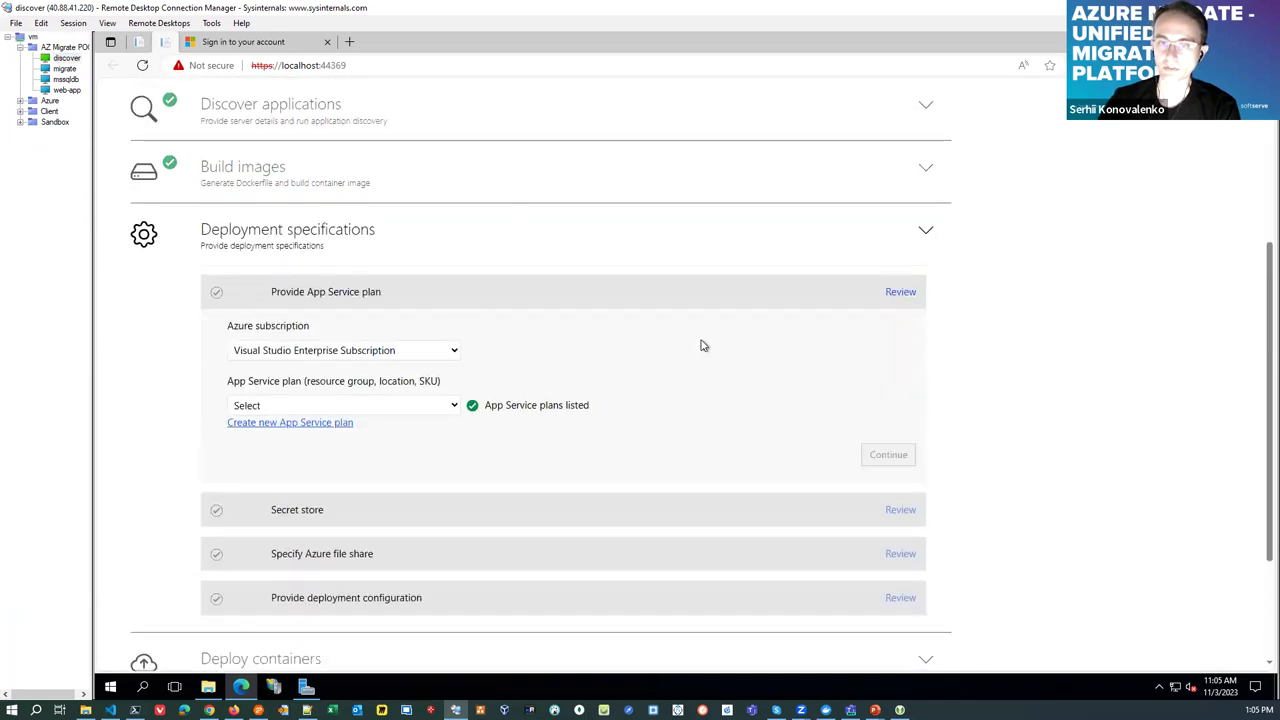
pyautogui.click(453, 407)
pyautogui.click(453, 407)
pyautogui.click(300, 423)
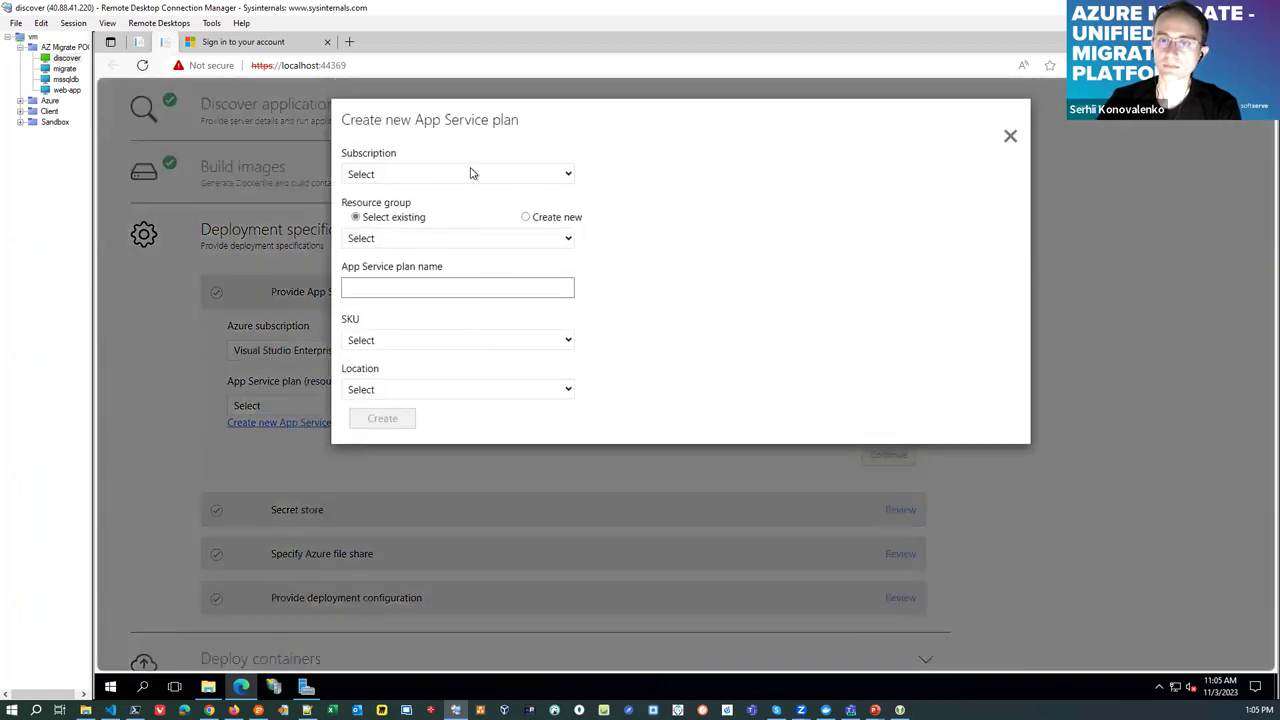
pyautogui.click(563, 238)
pyautogui.click(563, 238)
pyautogui.click(525, 218)
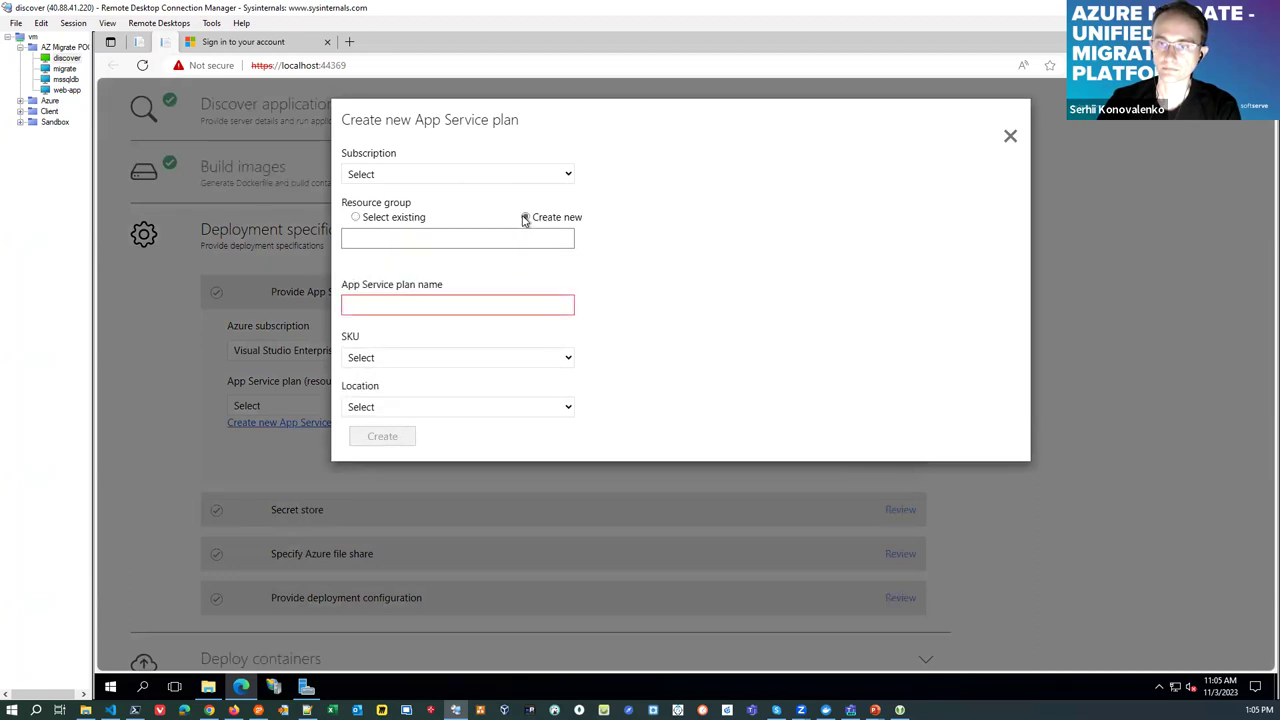
pyautogui.click(442, 238)
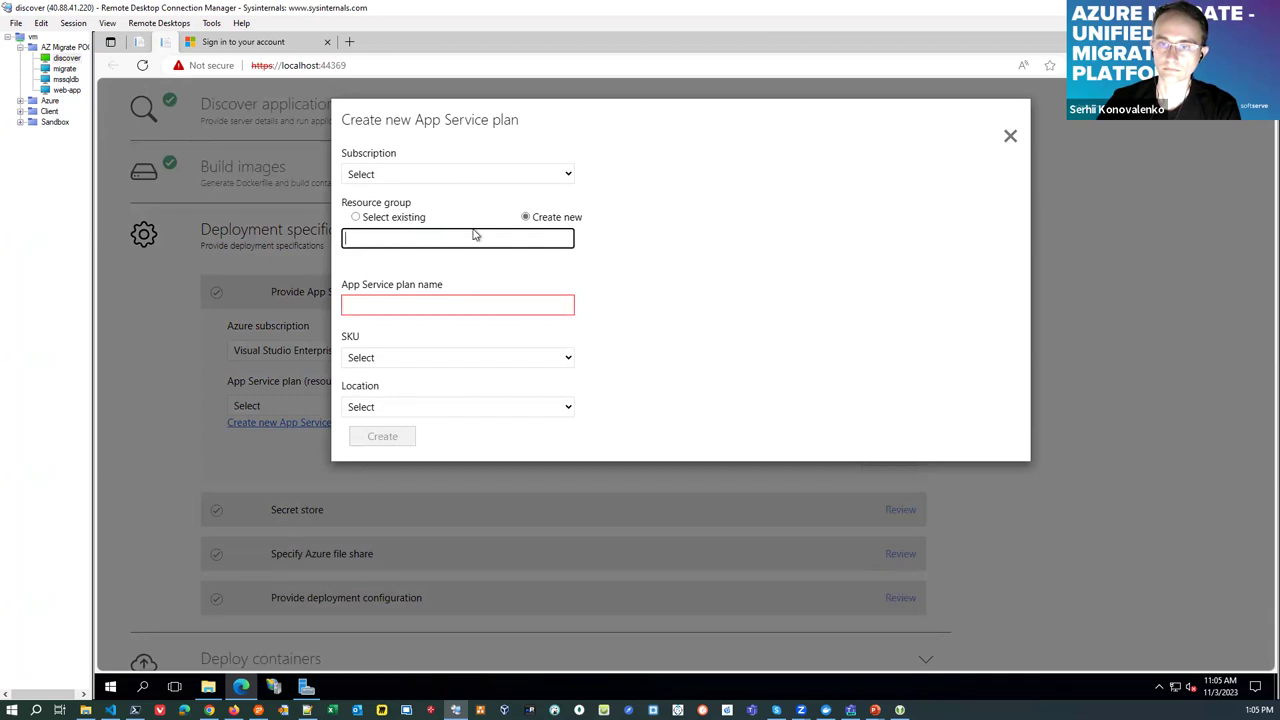
pyautogui.click(356, 218)
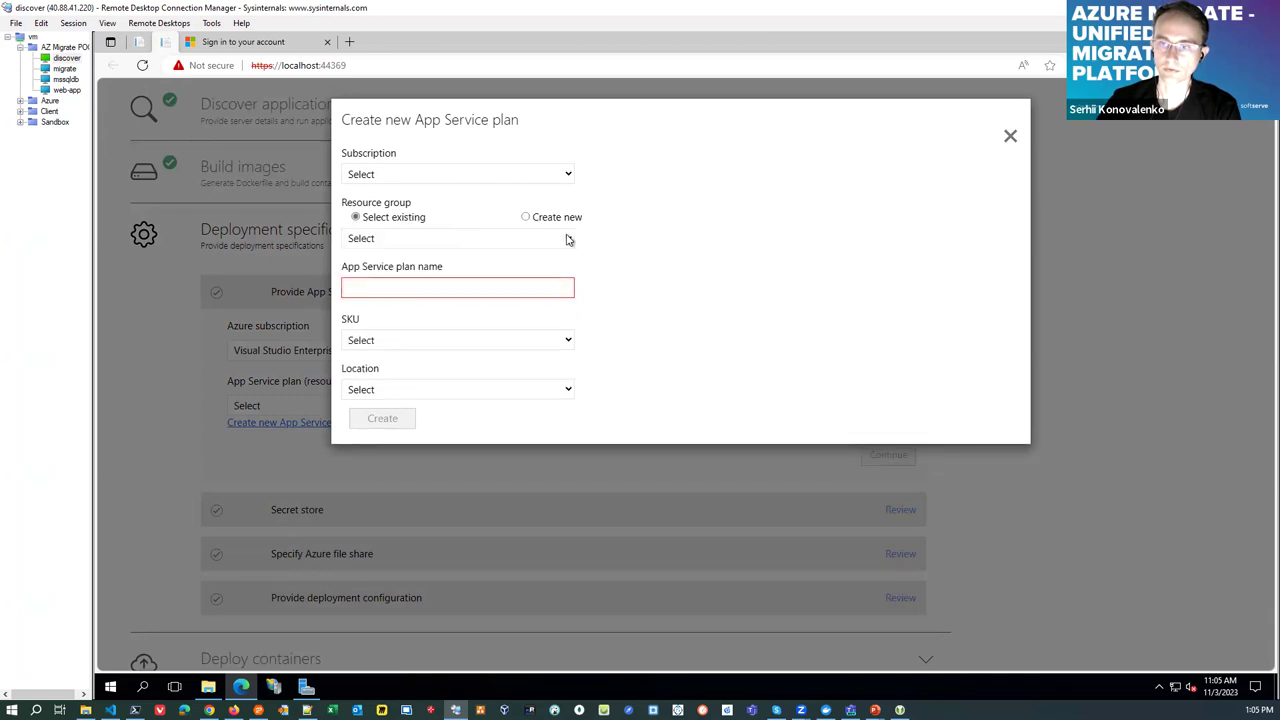
pyautogui.click(566, 239)
pyautogui.click(566, 242)
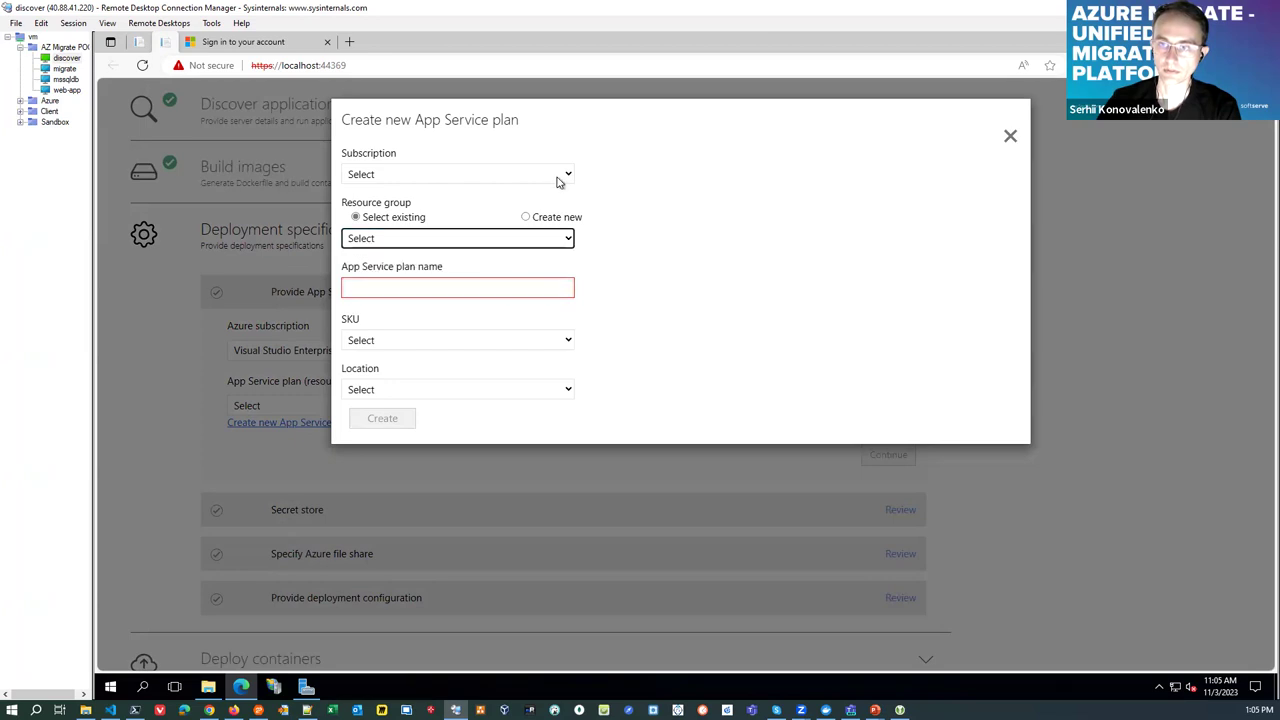
# Assign the new App Service plan to the Visual Studio Enterprise Subscription and the existing resource group cloud
pyautogui.click(562, 176)
pyautogui.click(472, 209)
pyautogui.click(568, 238)
pyautogui.click(410, 287)
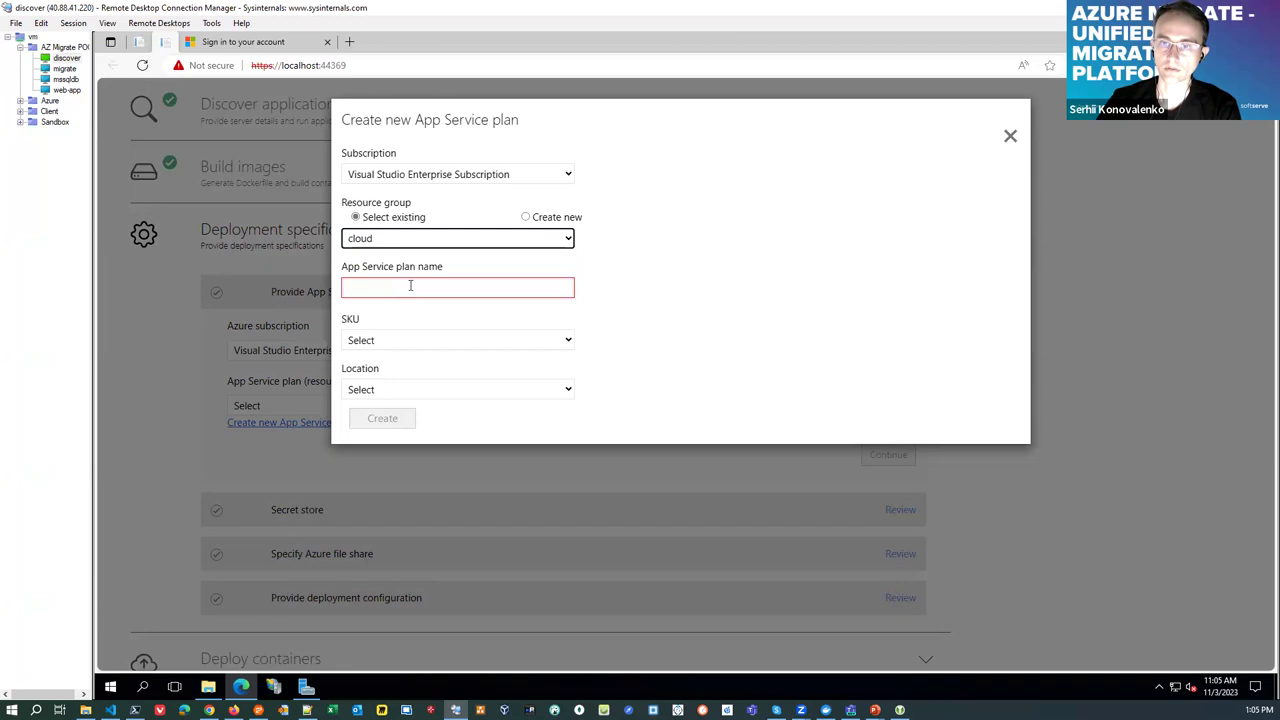
# Name the App Service plan container-asp-001, set its SKU to PremiumV3 P1V3 and location to East US, and create it
pyautogui.click(413, 286)
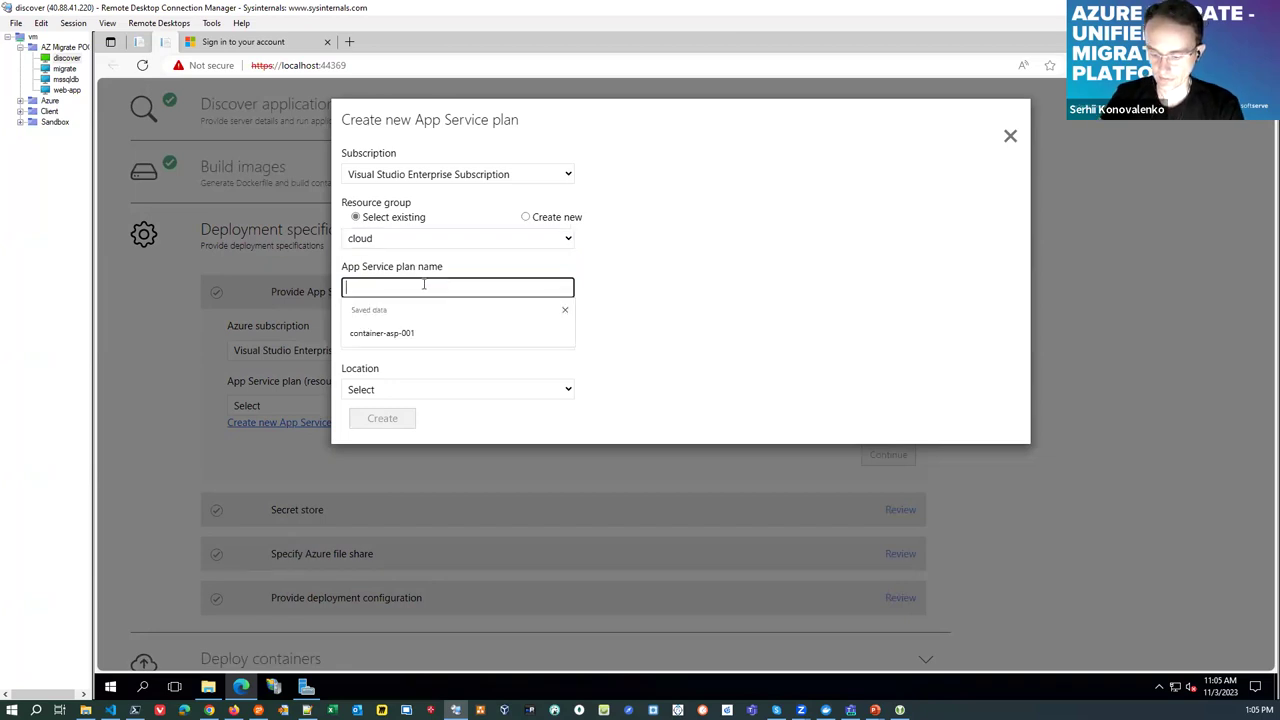
pyautogui.click(412, 333)
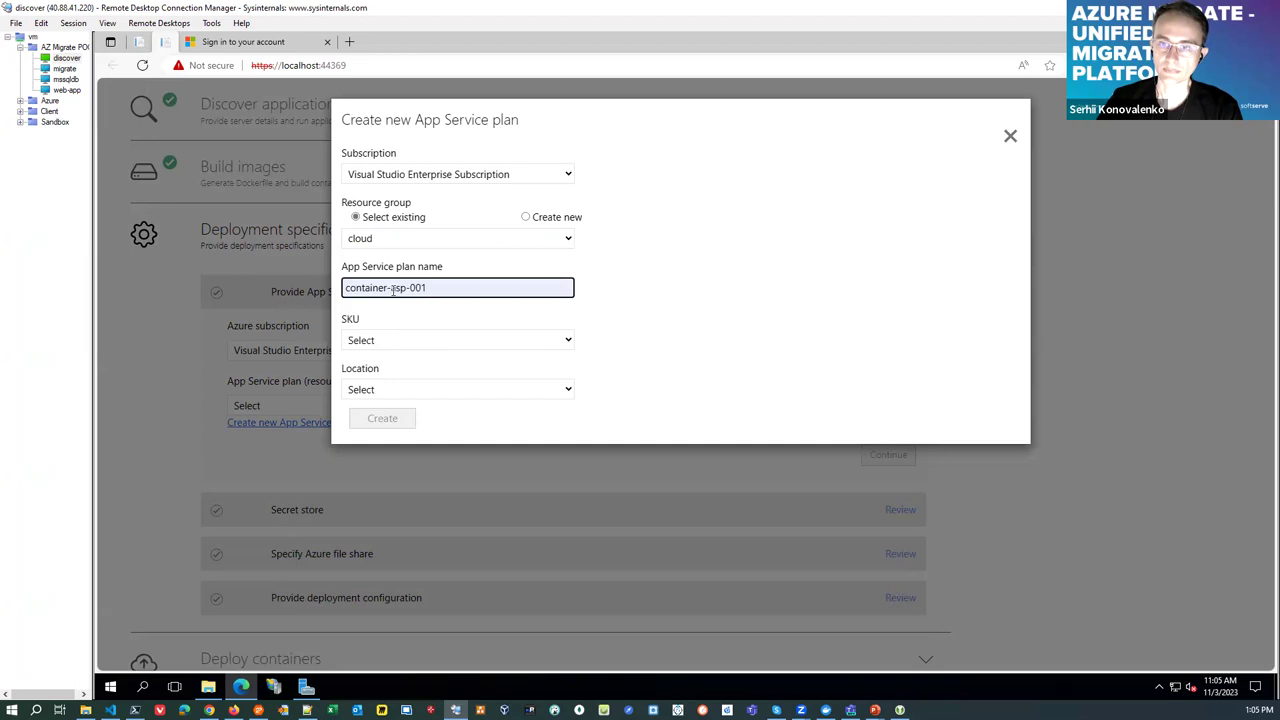
pyautogui.click(442, 346)
pyautogui.click(420, 375)
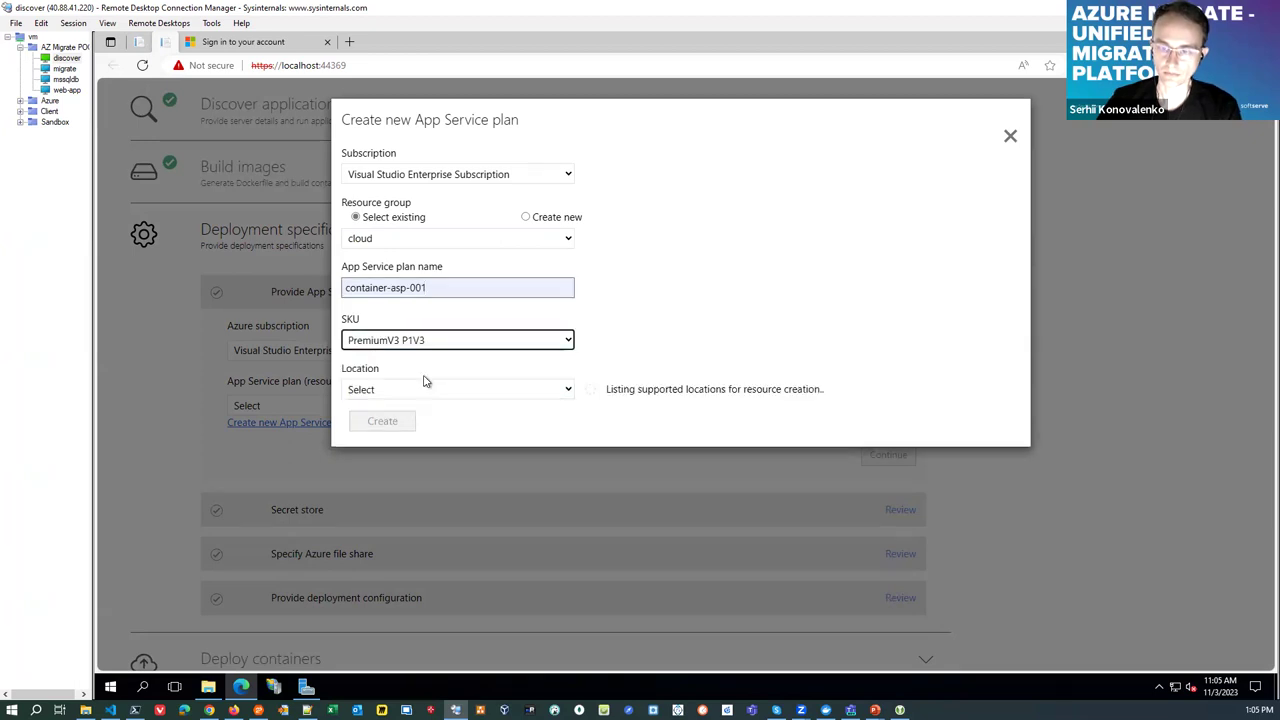
pyautogui.click(418, 393)
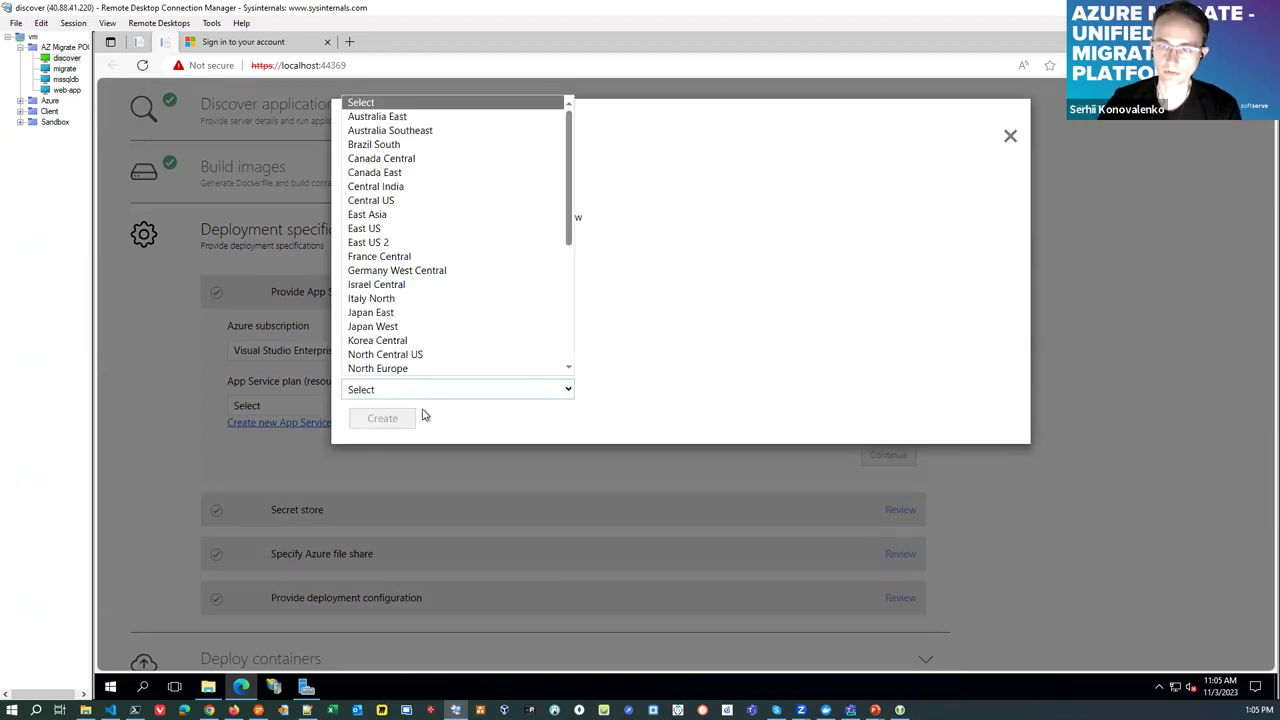
pyautogui.click(384, 233)
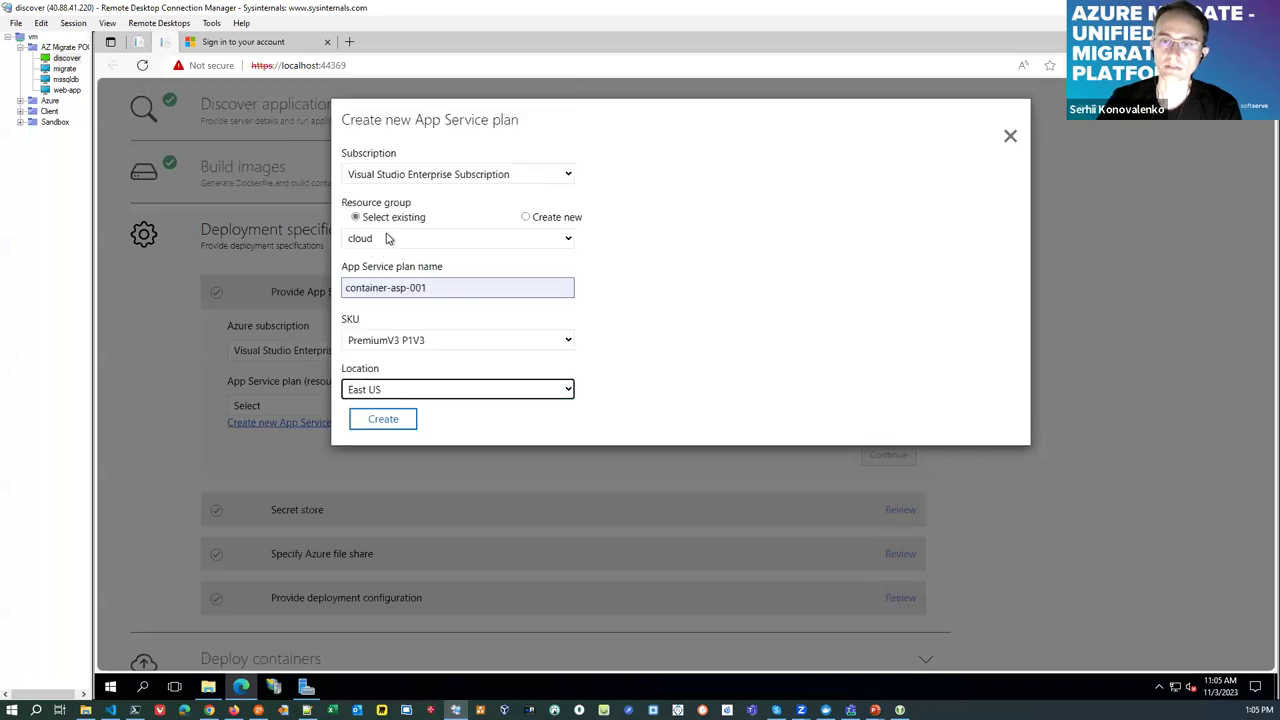
pyautogui.click(382, 419)
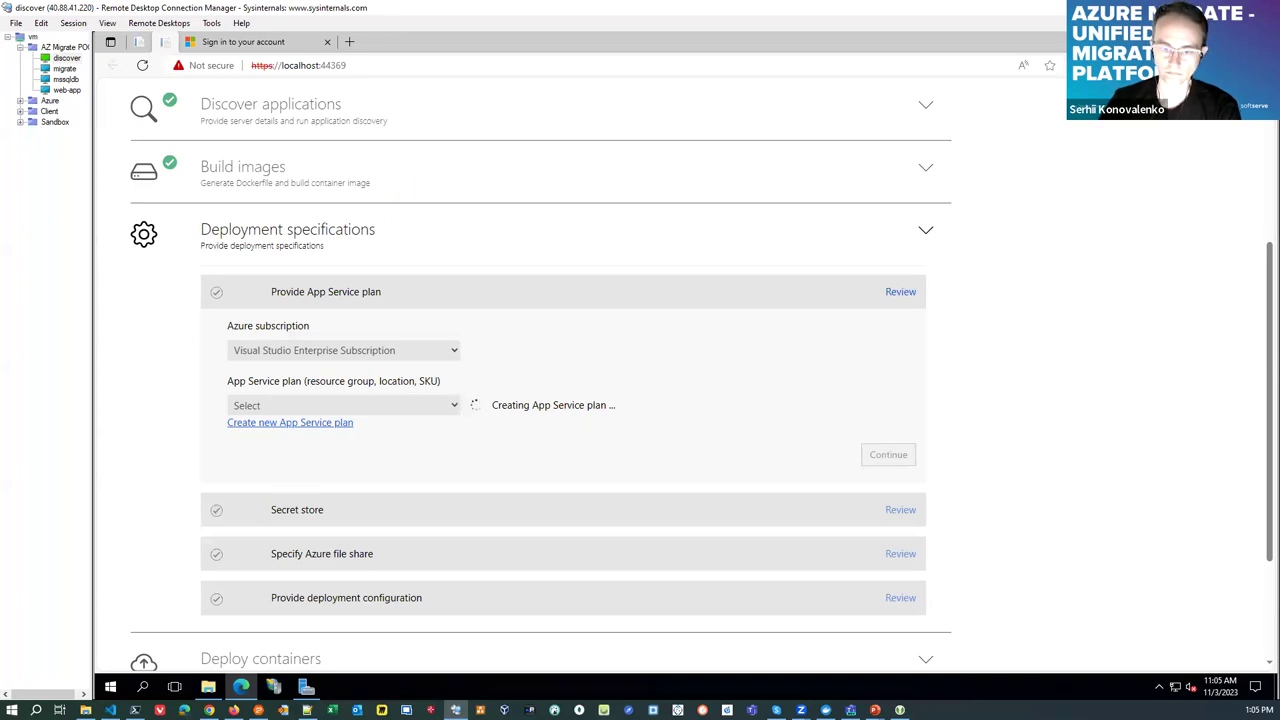
# Switch to the Azure portal and refresh the migration details of AdventureWorksLT2016 to check its status
pyautogui.moveTo(241, 686)
pyautogui.click(210, 650)
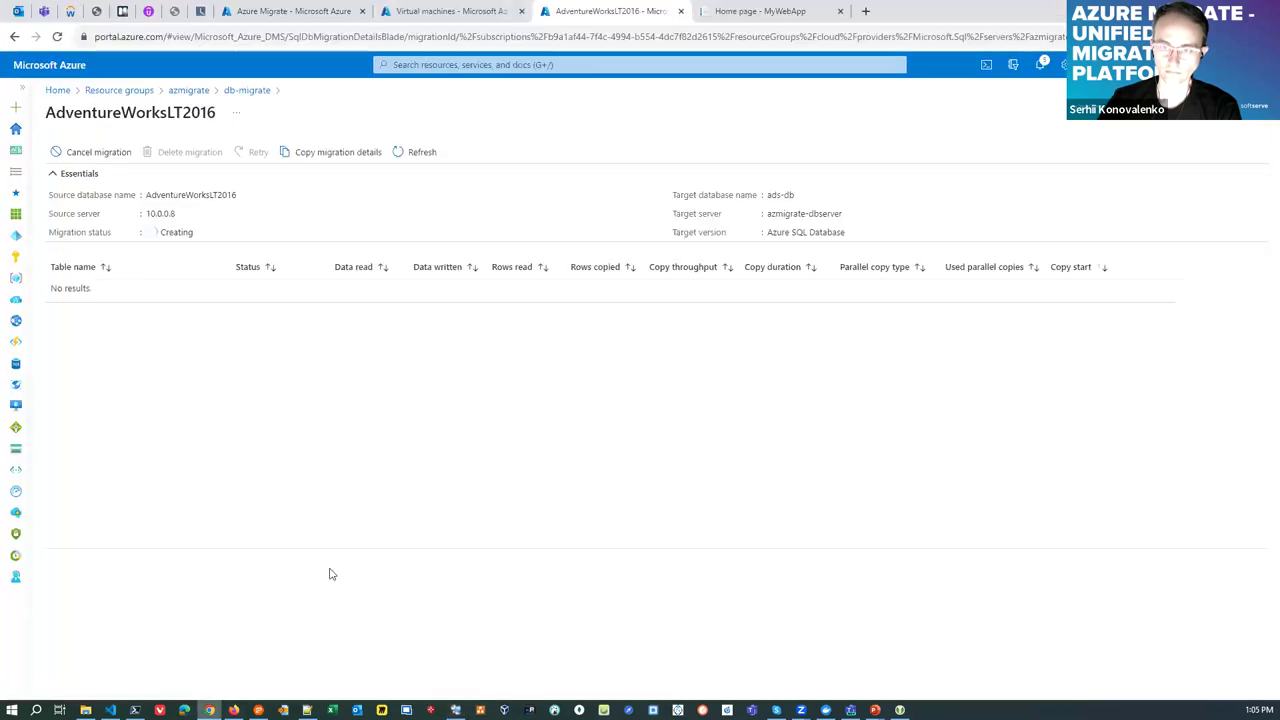
pyautogui.click(413, 152)
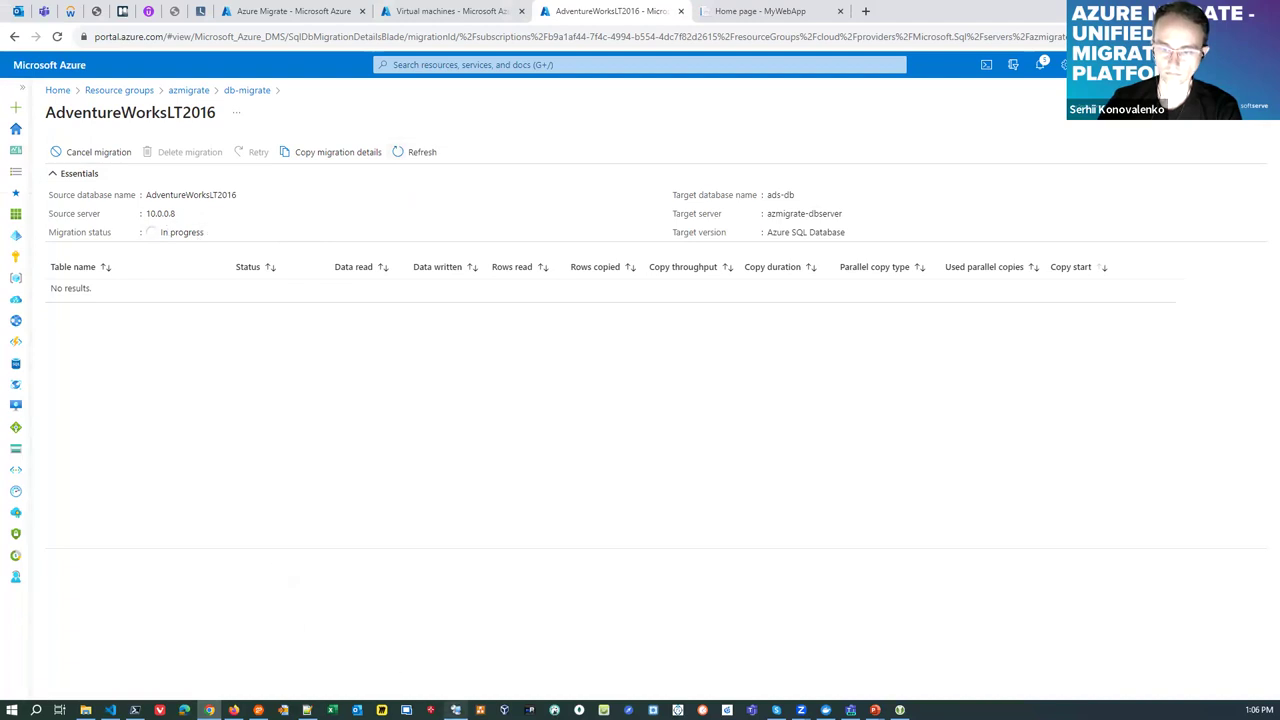
# Return to the discover machine, accept the App Service plan container-asp-001, and continue past the secret store and Azure file share to the deployment configuration
pyautogui.click(455, 709)
pyautogui.scroll(-3, 608, 430)
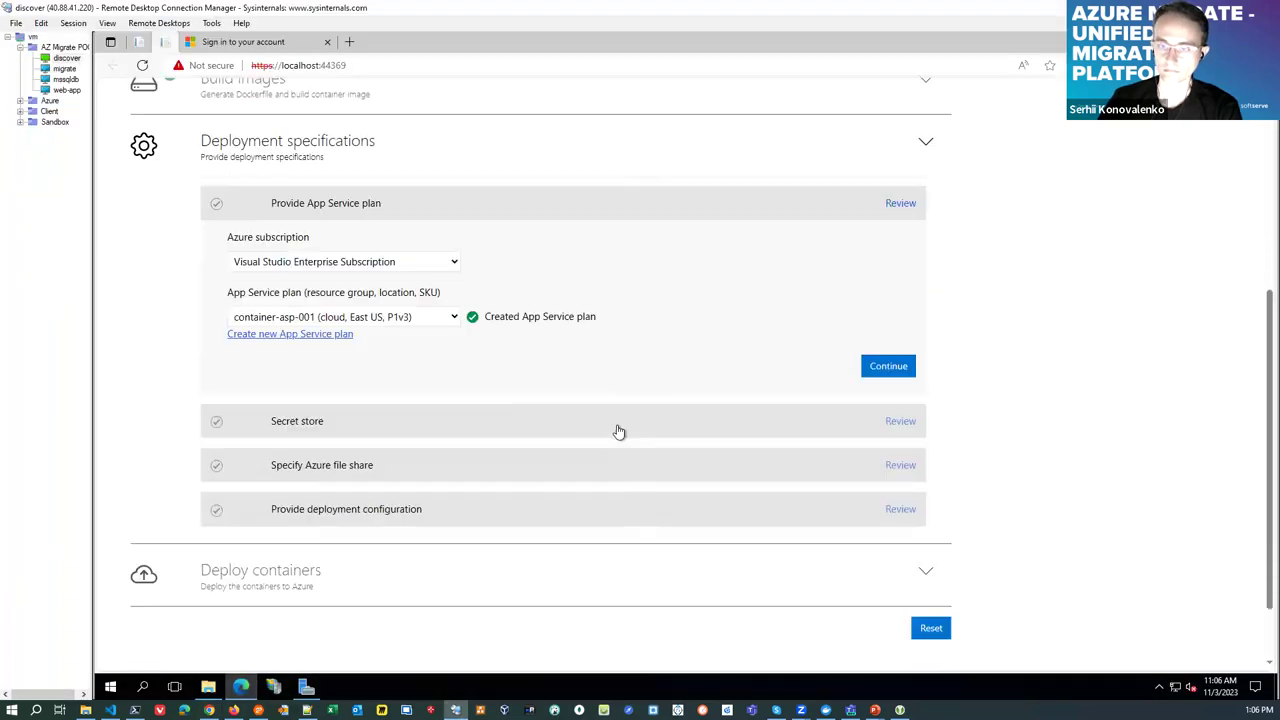
pyautogui.click(887, 280)
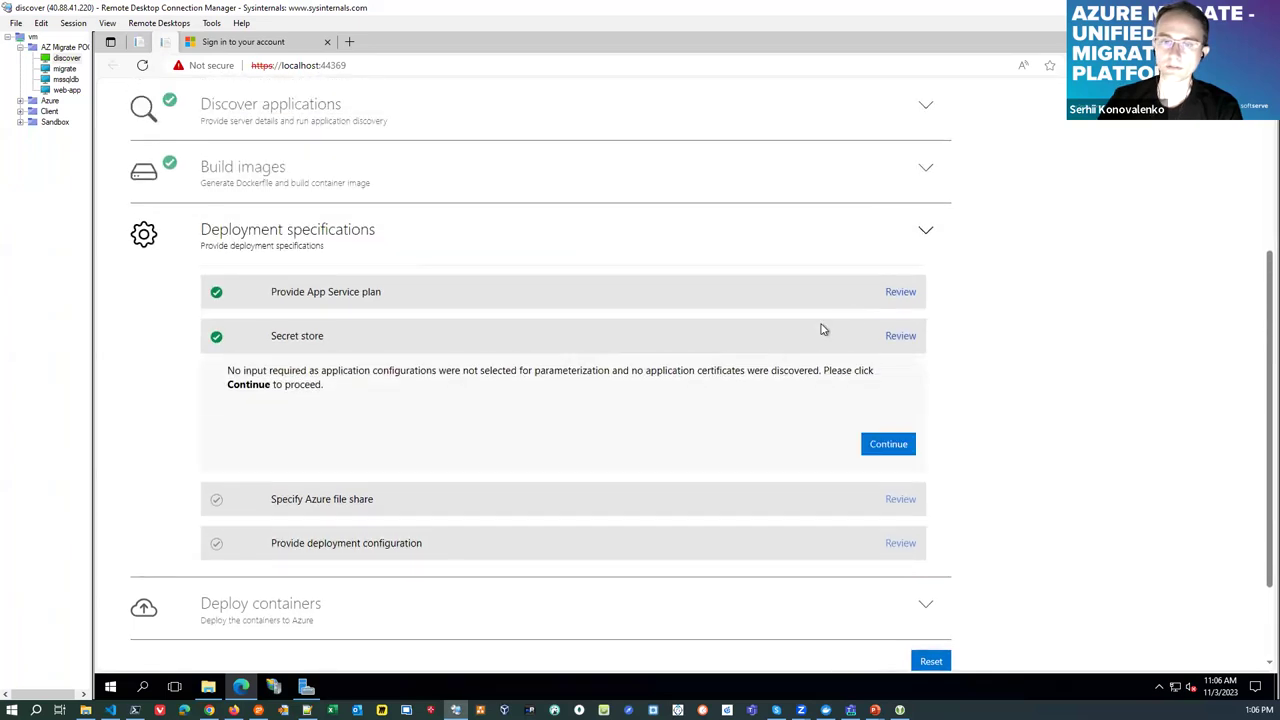
pyautogui.click(887, 444)
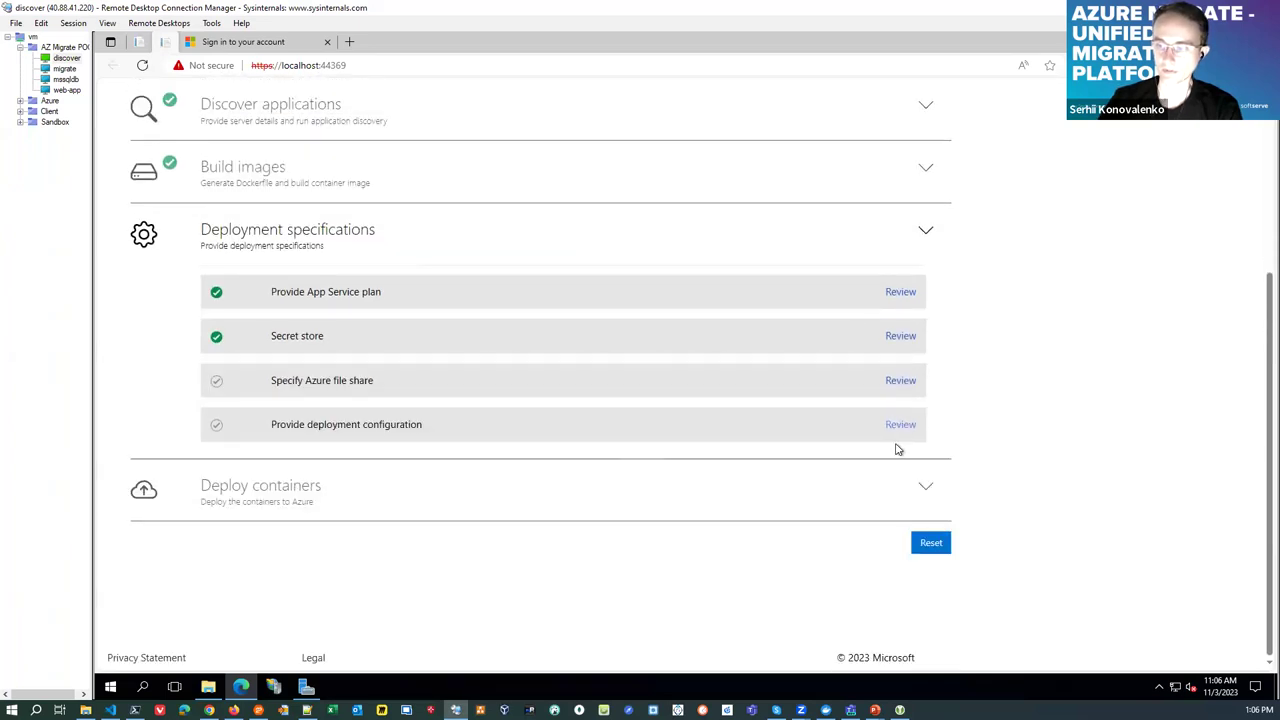
pyautogui.click(890, 448)
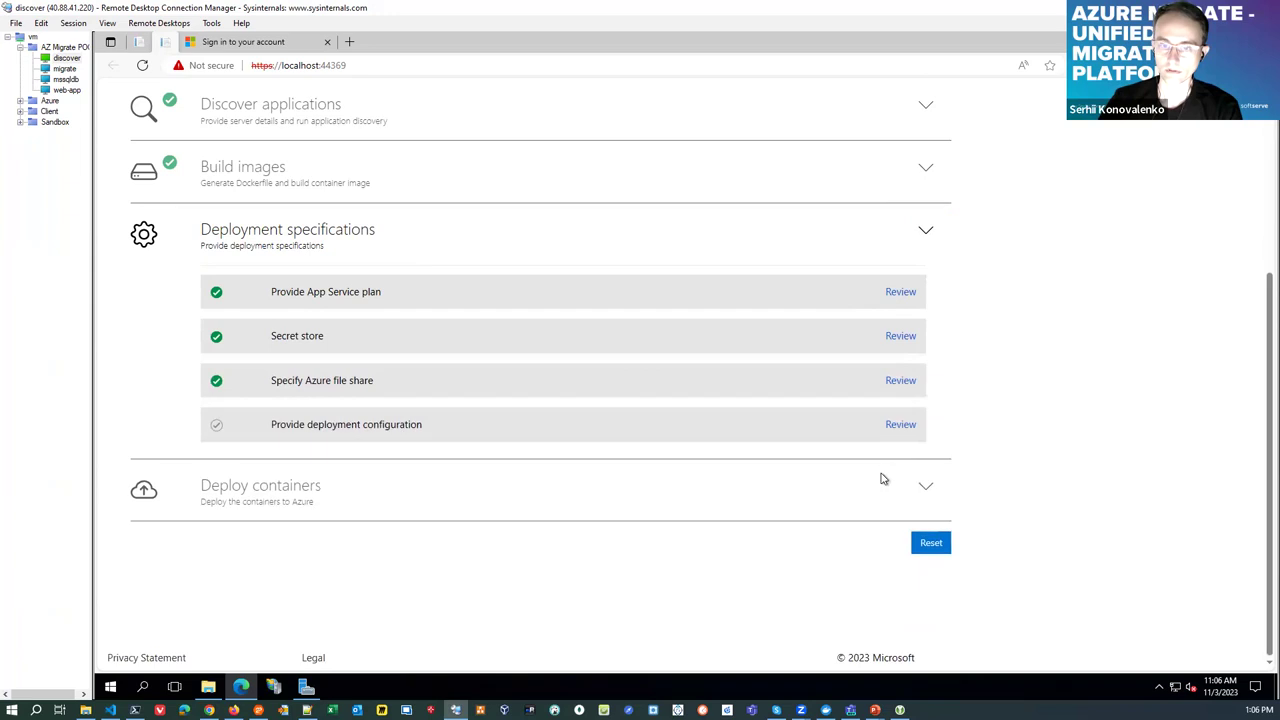
pyautogui.scroll(-2, 465, 525)
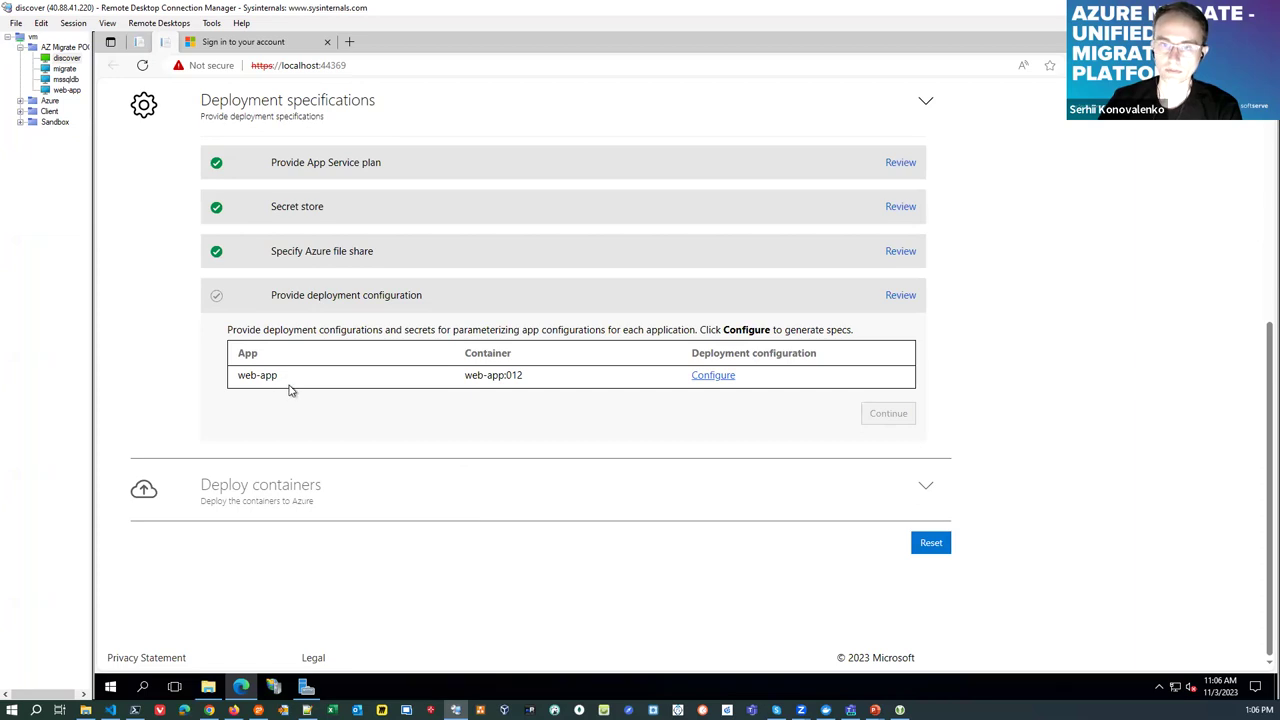
# Configure the web-app deployment with the name container-web-app-001, apply it, and continue to container deployment
pyautogui.click(720, 375)
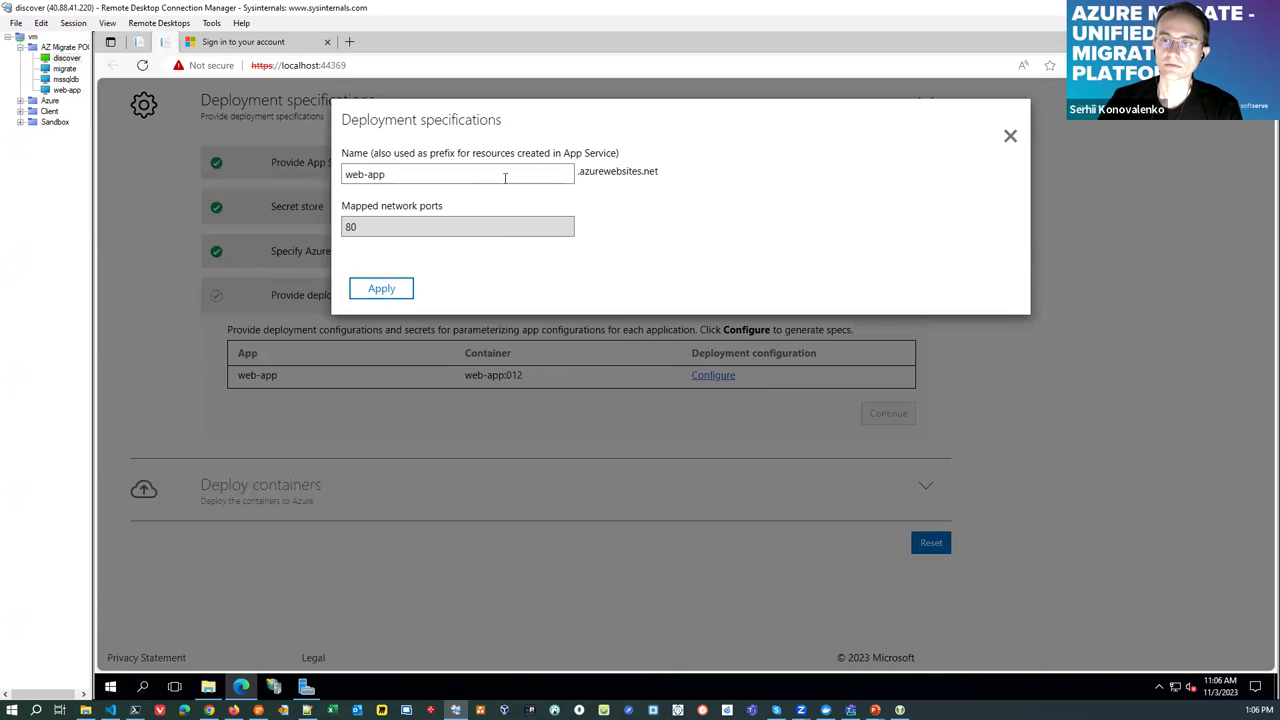
pyautogui.click(420, 174)
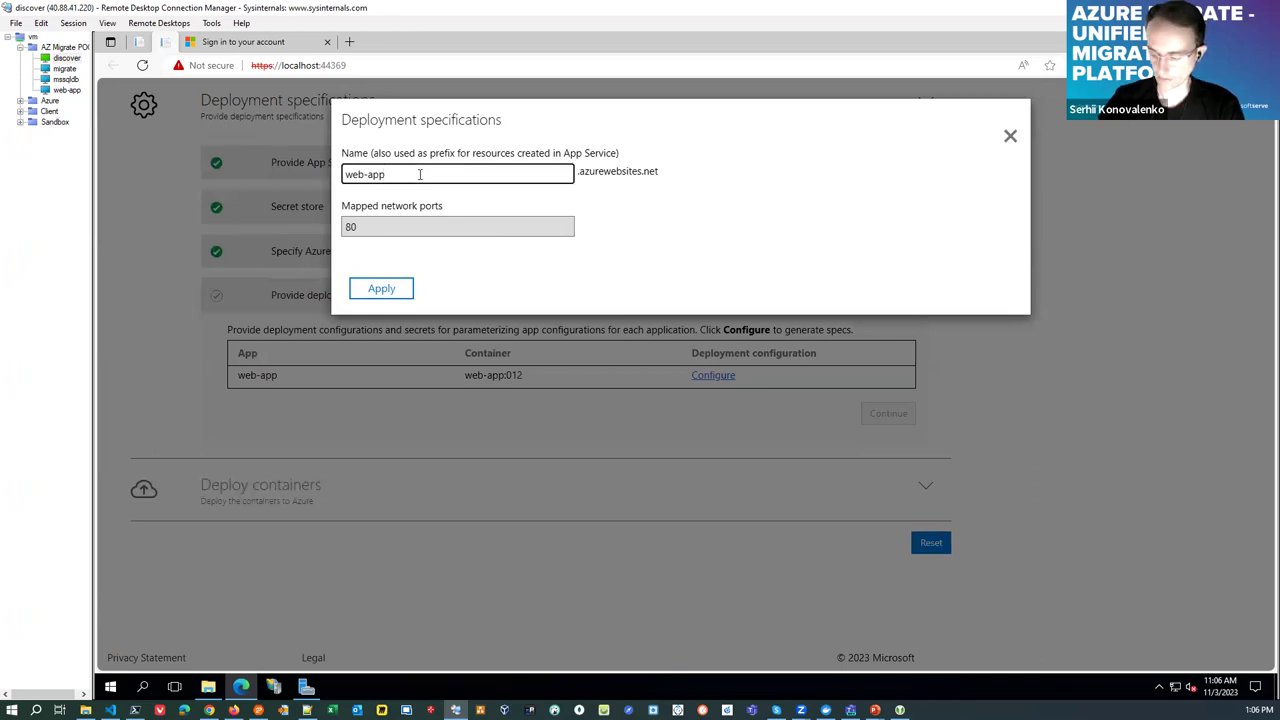
pyautogui.press('Home')
pyautogui.write('container')
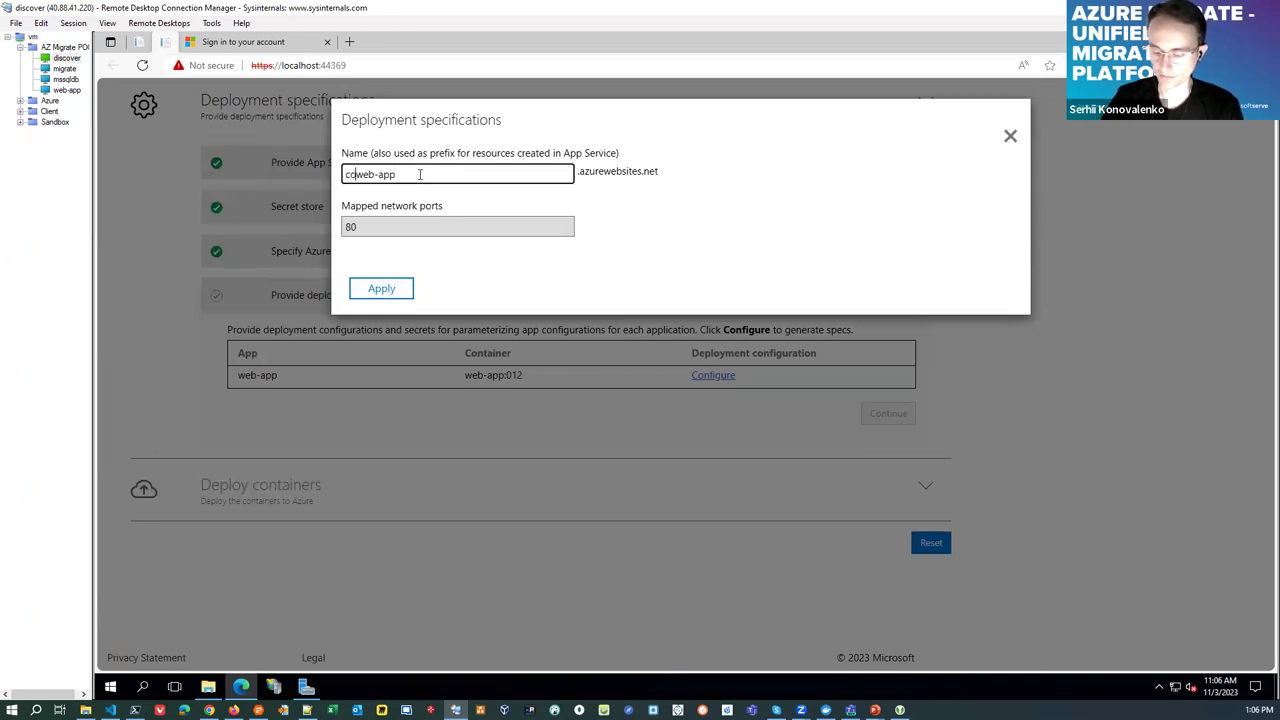
pyautogui.write('-')
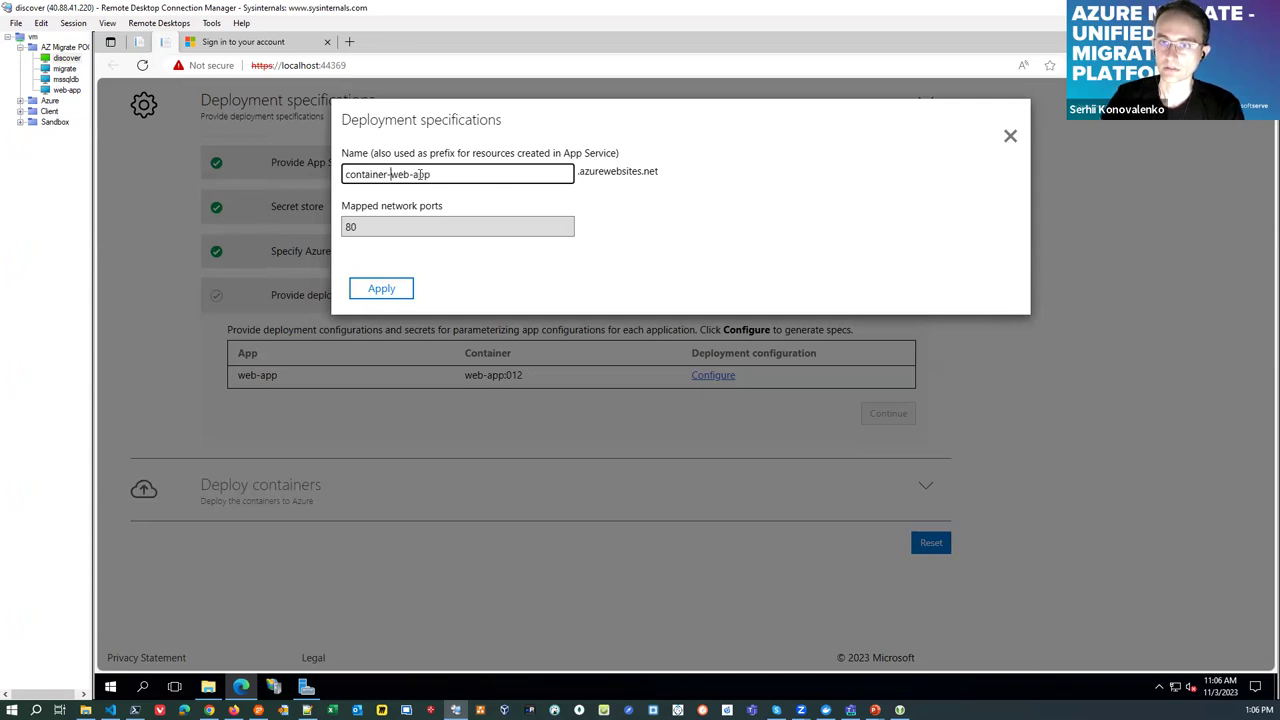
pyautogui.press('End')
pyautogui.write('-001')
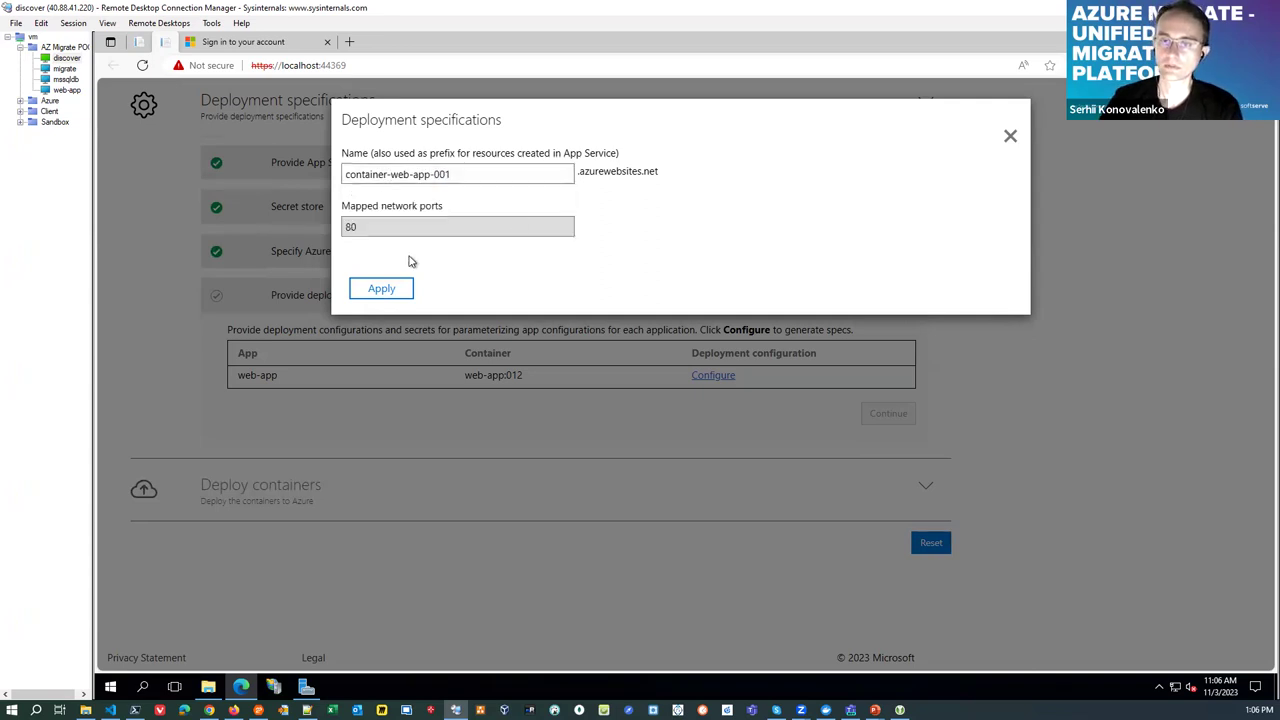
pyautogui.click(386, 290)
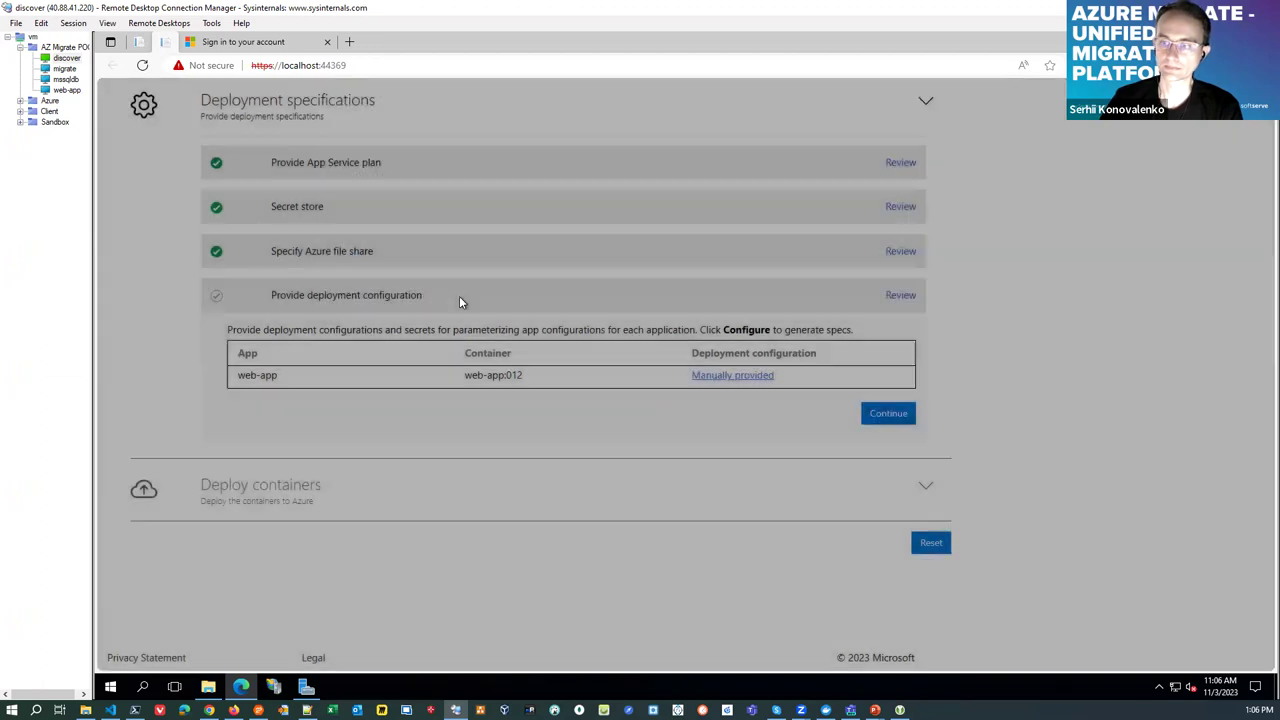
pyautogui.click(888, 414)
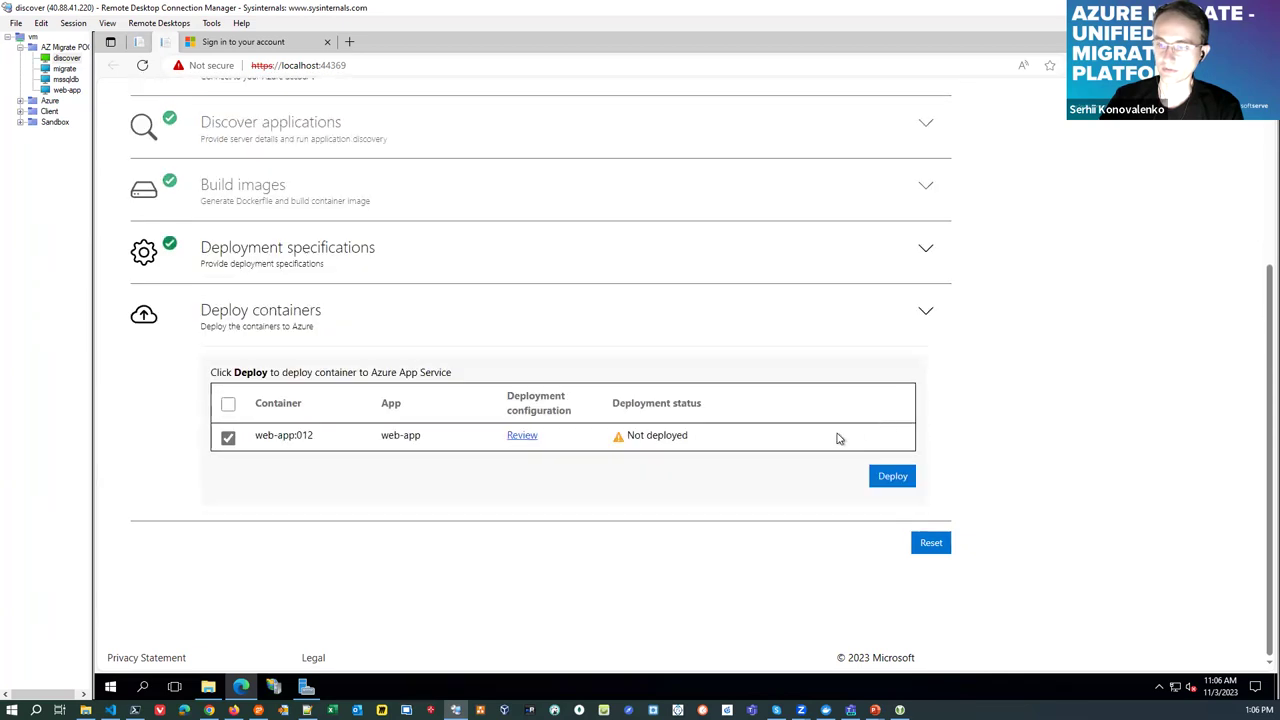
# Review the deployment configuration of container web-app:012 and deploy it to Azure App Service
pyautogui.click(522, 436)
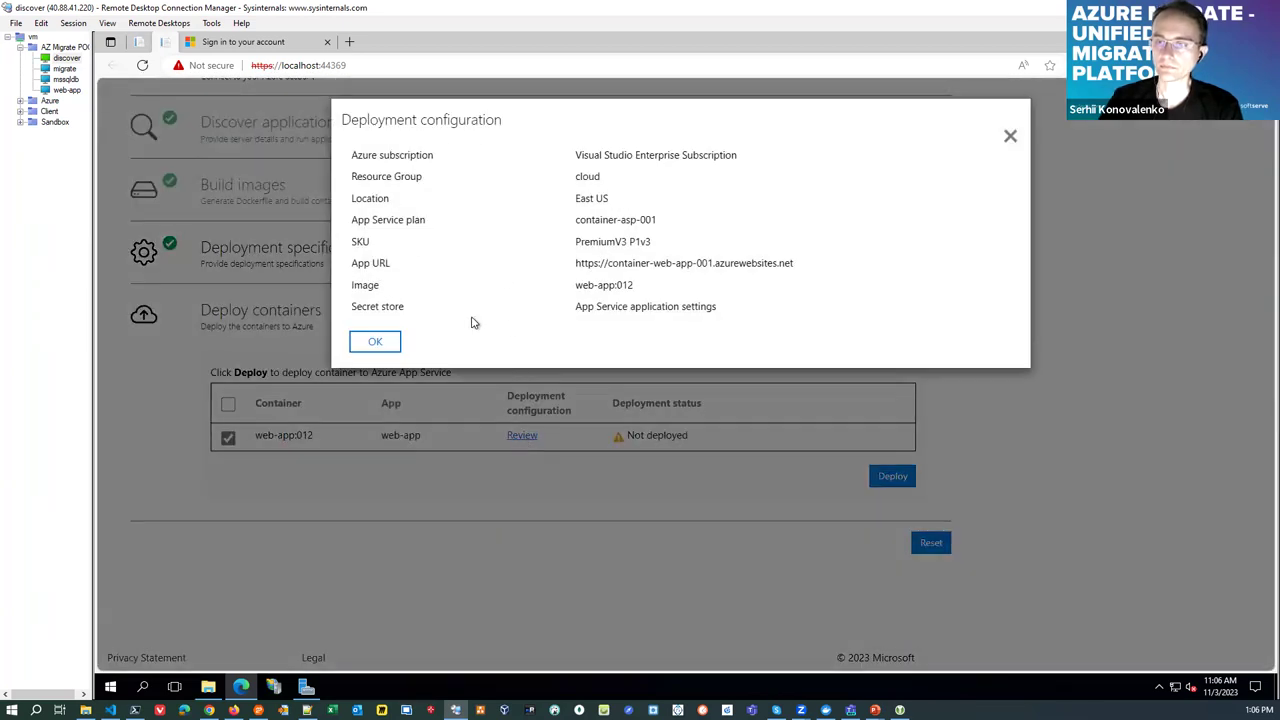
pyautogui.click(374, 343)
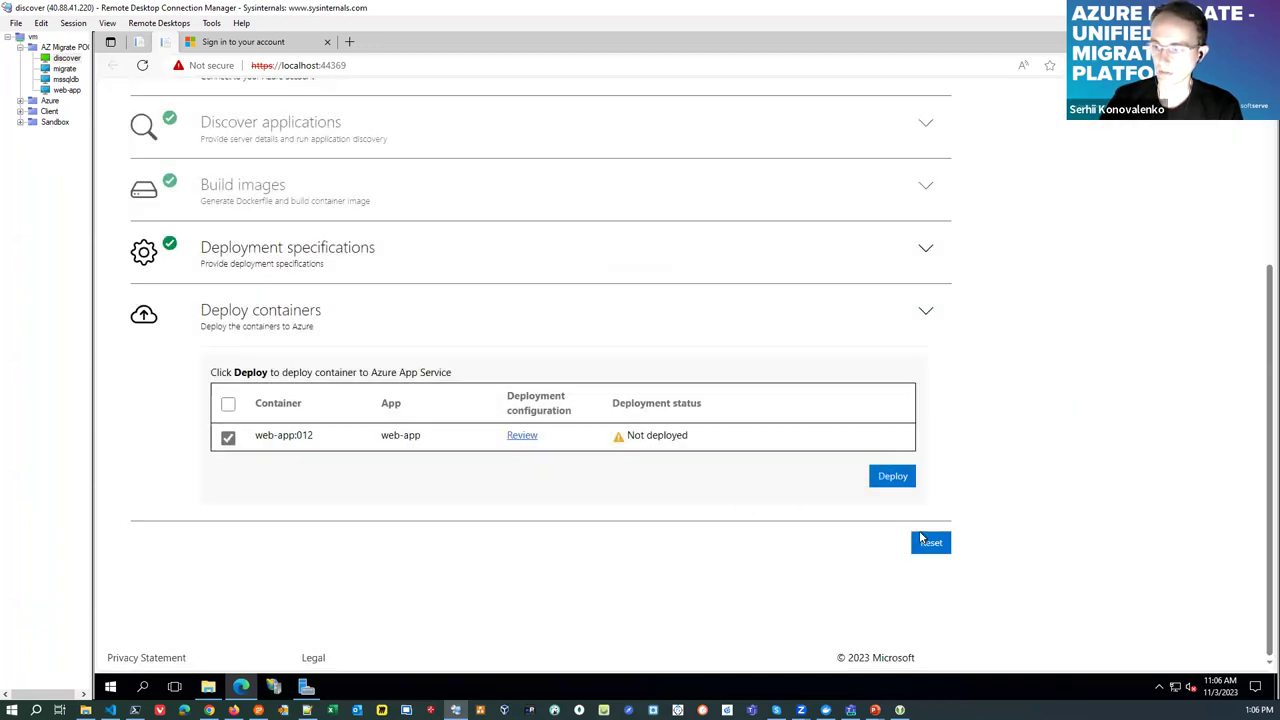
pyautogui.click(887, 476)
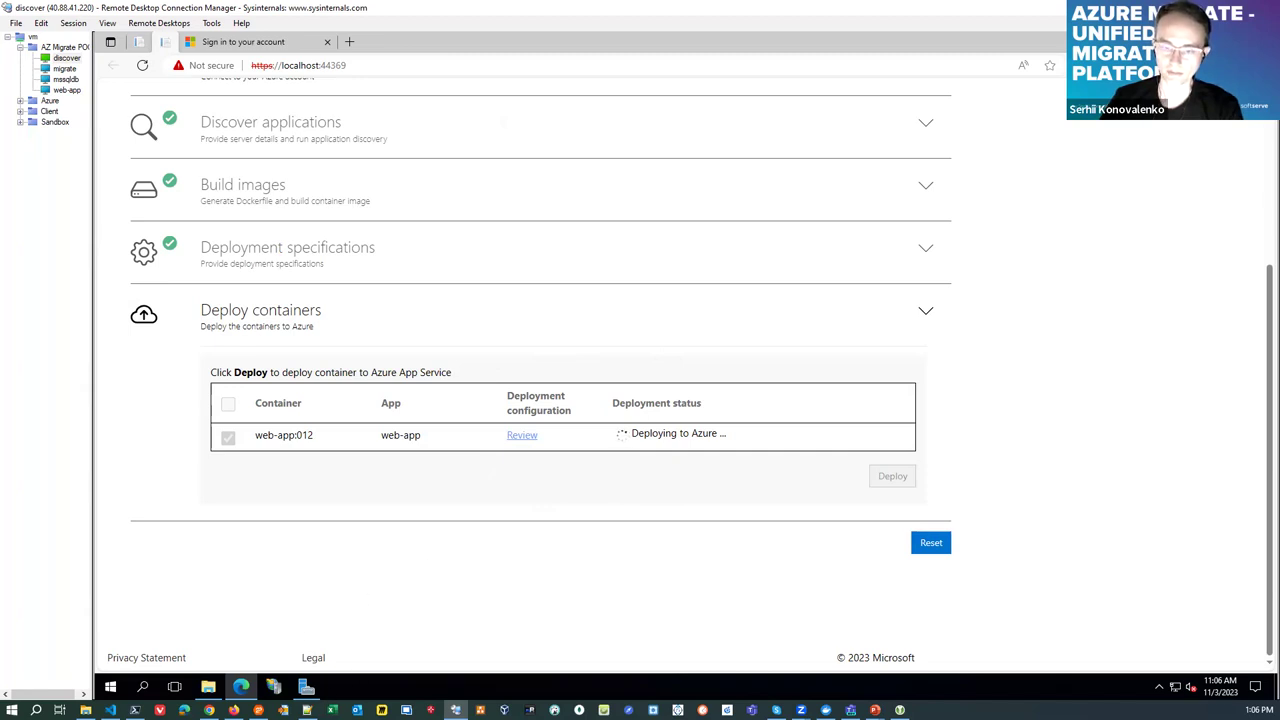
# Refresh the AdventureWorksLT2016 migration details in the Azure portal again and return to Remote Desktop Connection Manager
pyautogui.click(209, 710)
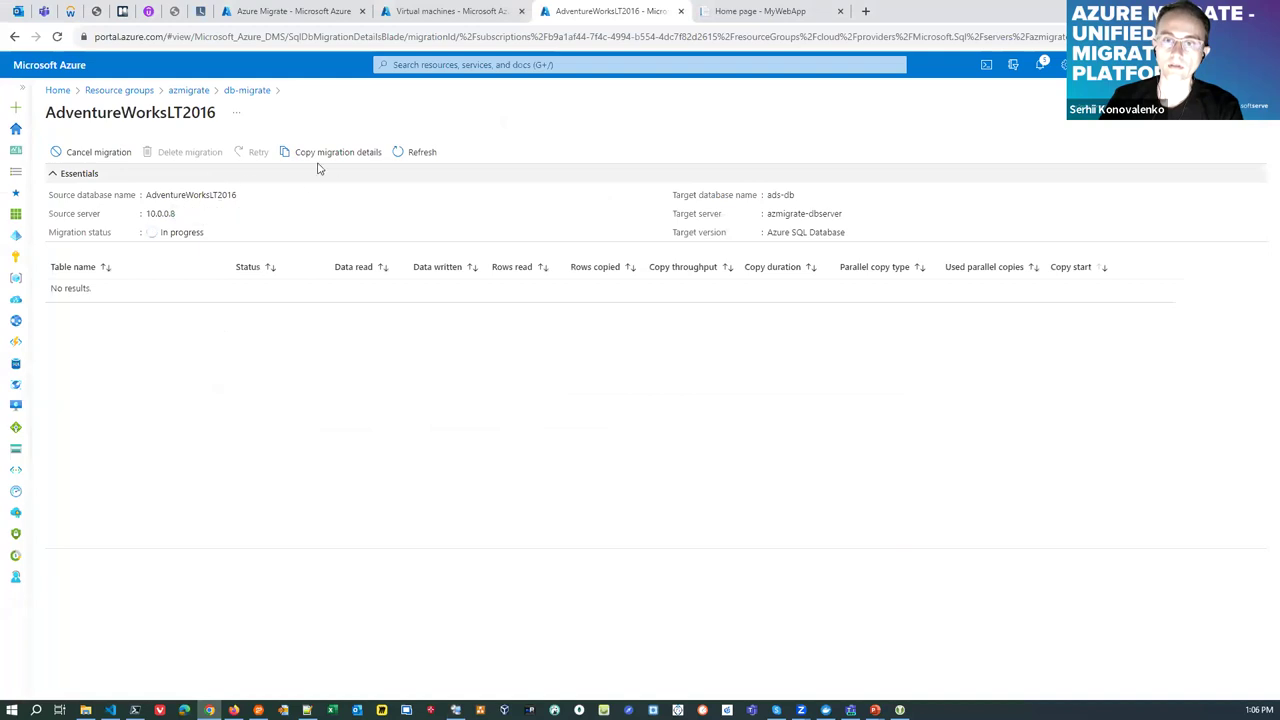
pyautogui.click(417, 155)
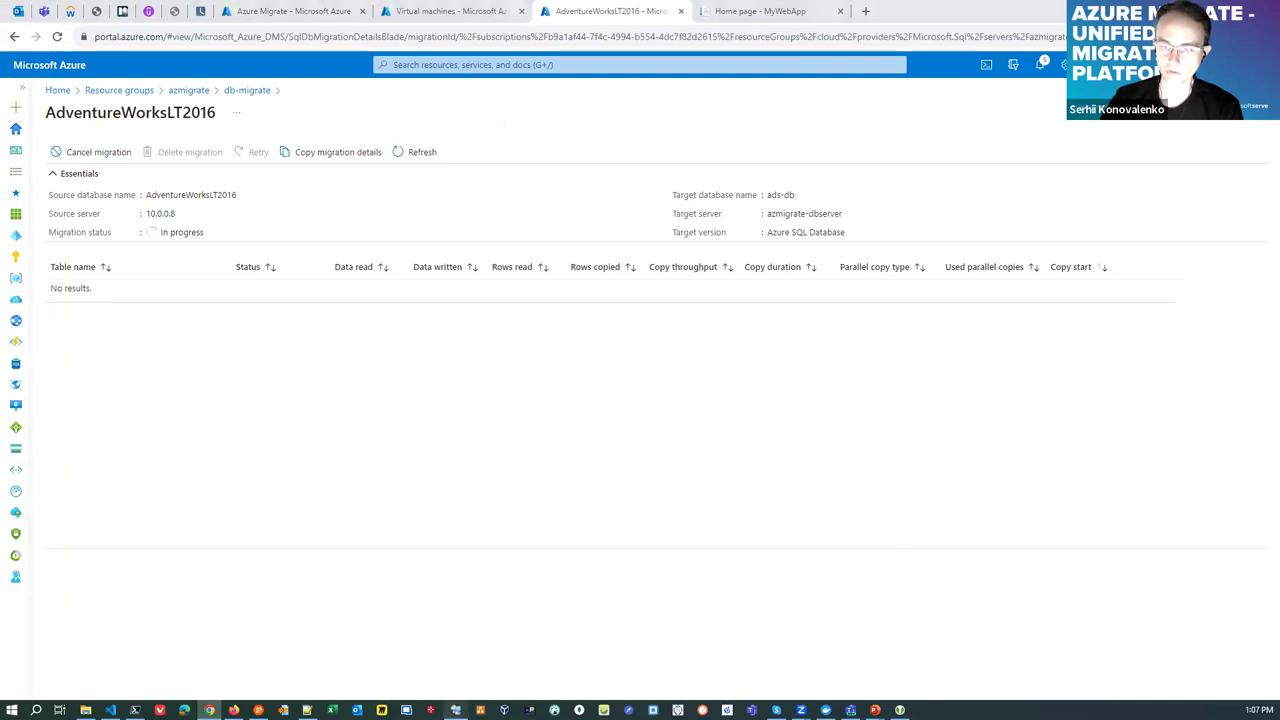
pyautogui.click(455, 710)
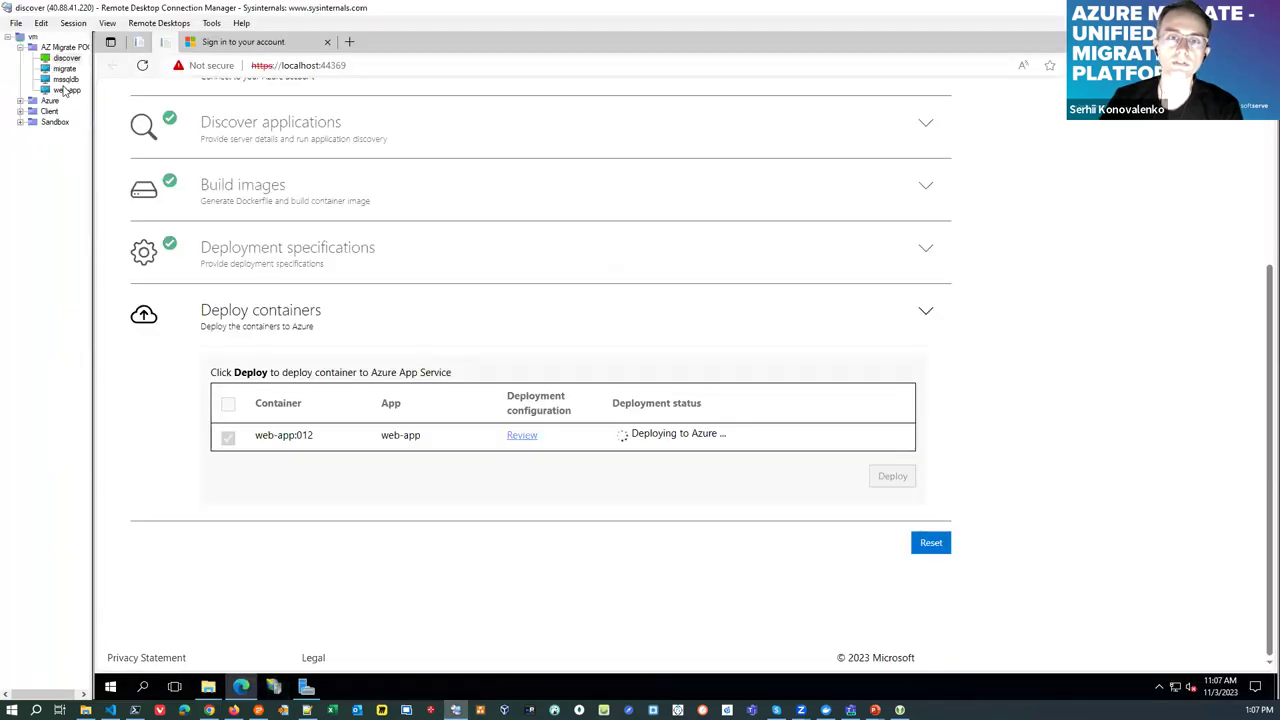
# On the mssqldb machine, switch to Data Migration Assistant and start a new assessment project named db-asses
pyautogui.click(65, 79)
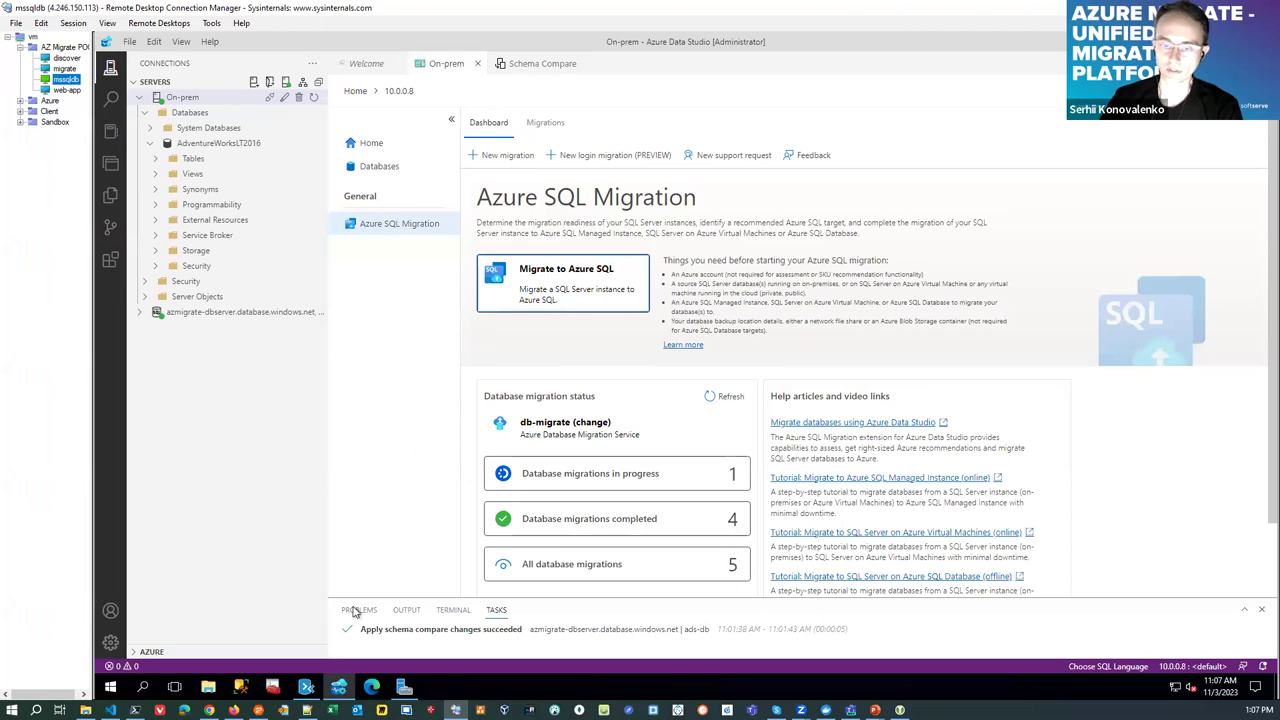
pyautogui.click(306, 686)
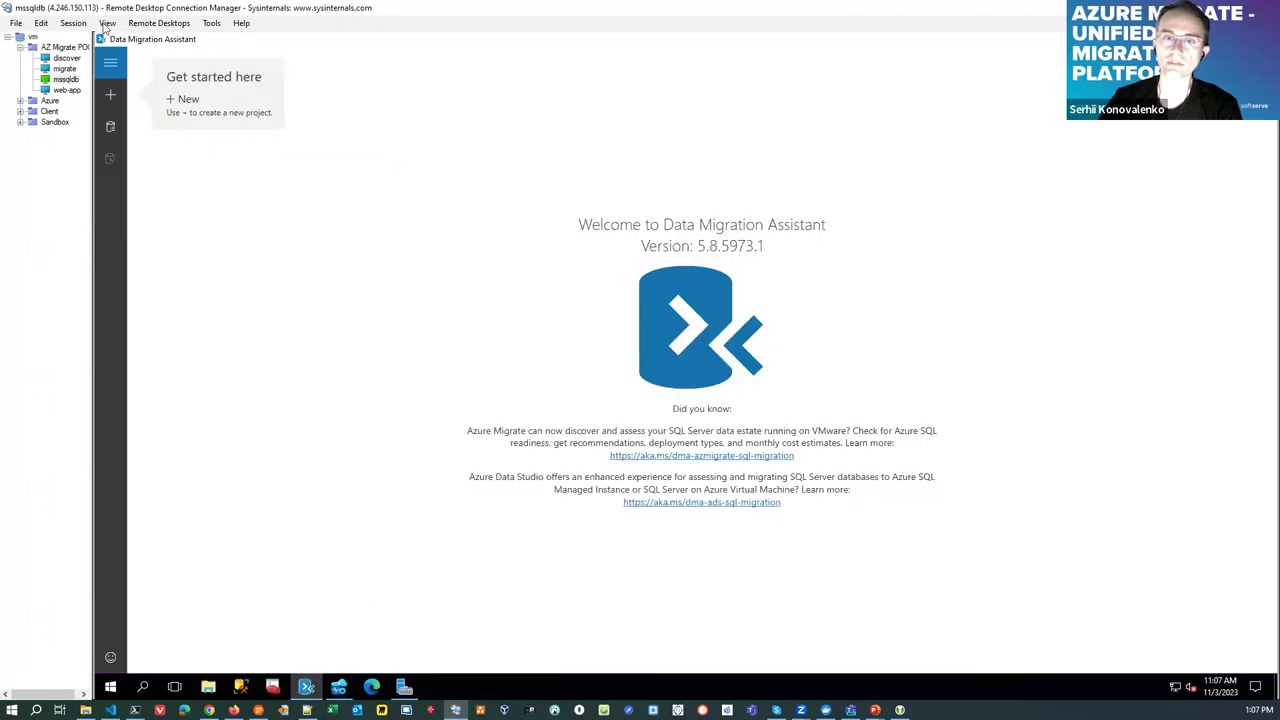
pyautogui.click(110, 95)
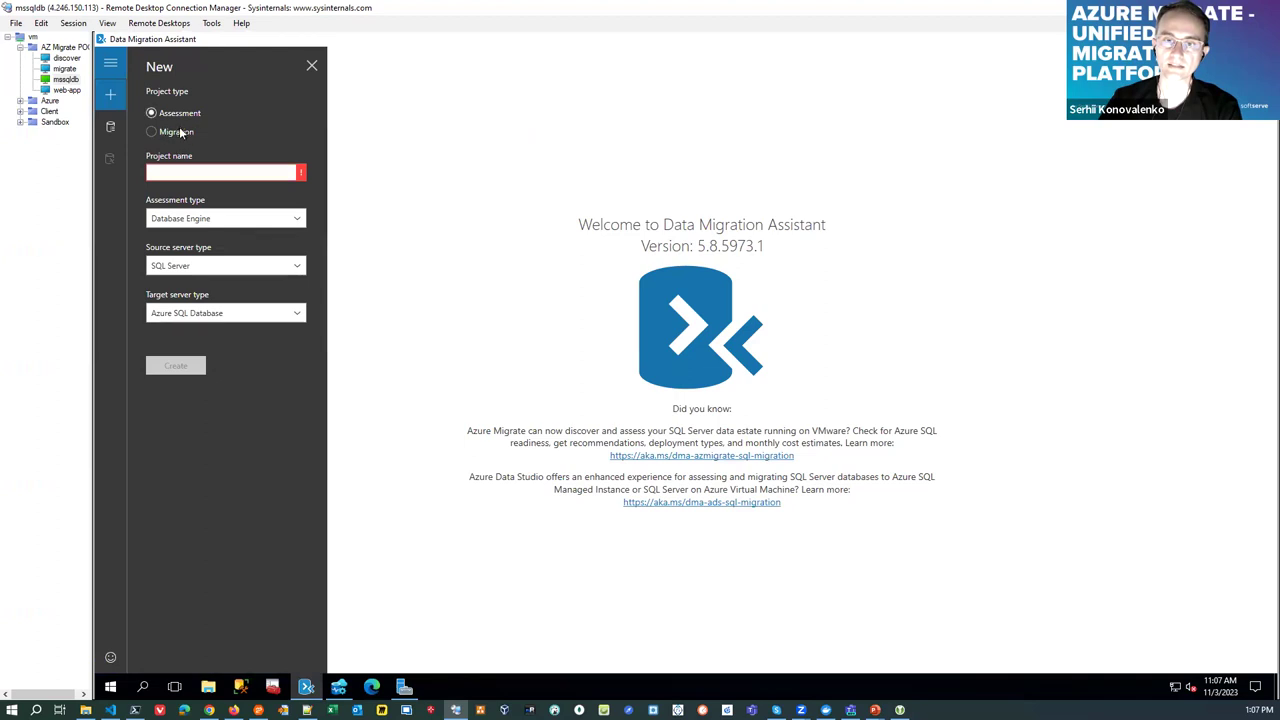
pyautogui.click(198, 170)
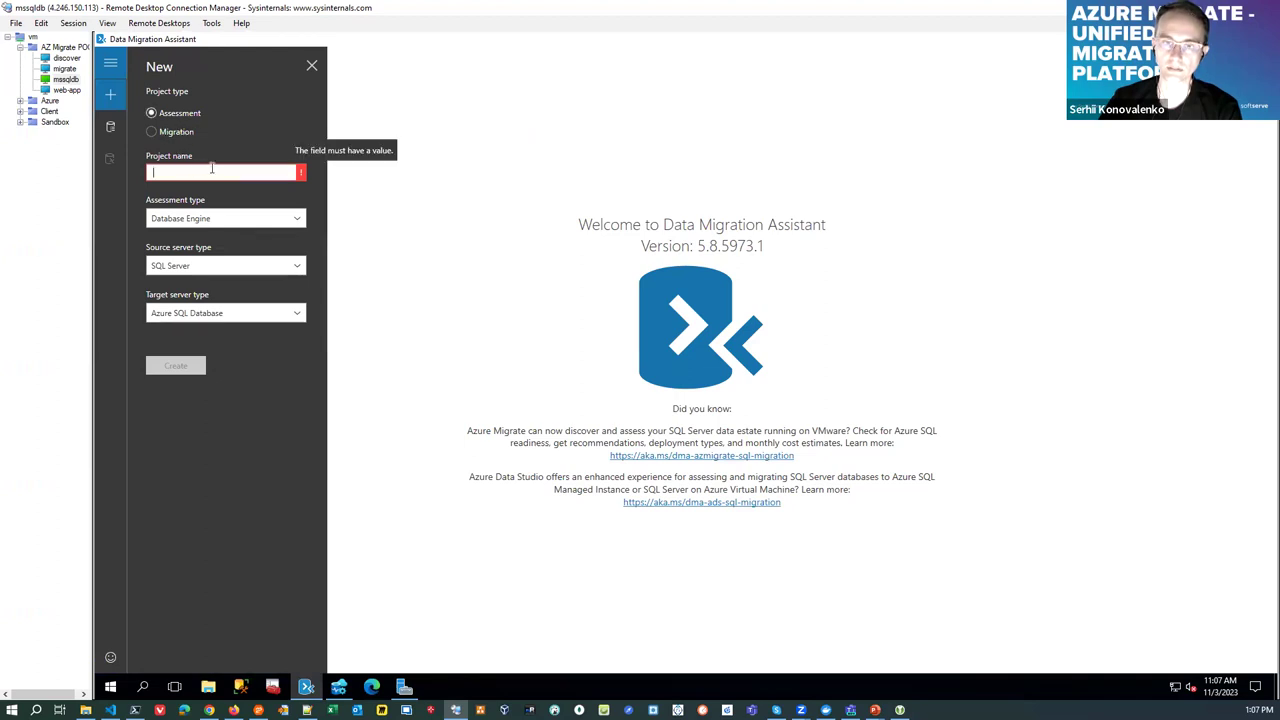
pyautogui.write('db')
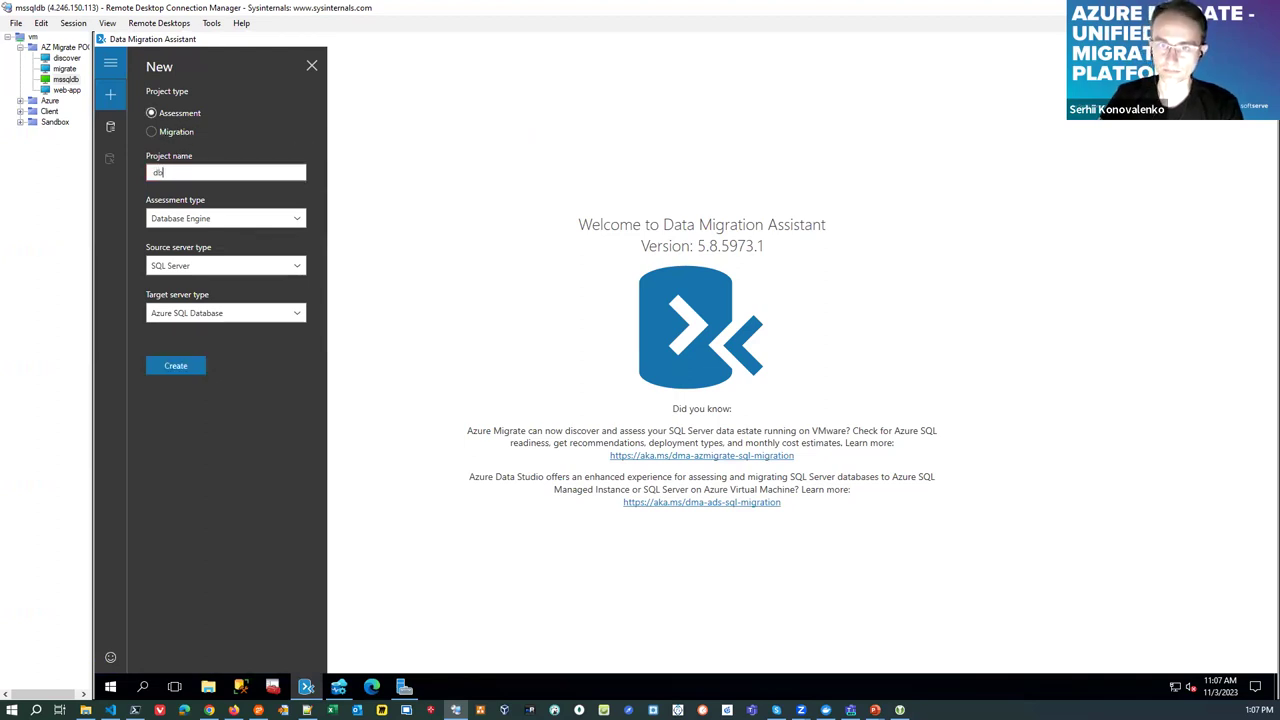
pyautogui.press('BackSpace')
pyautogui.press('BackSpace')
pyautogui.write('dvb')
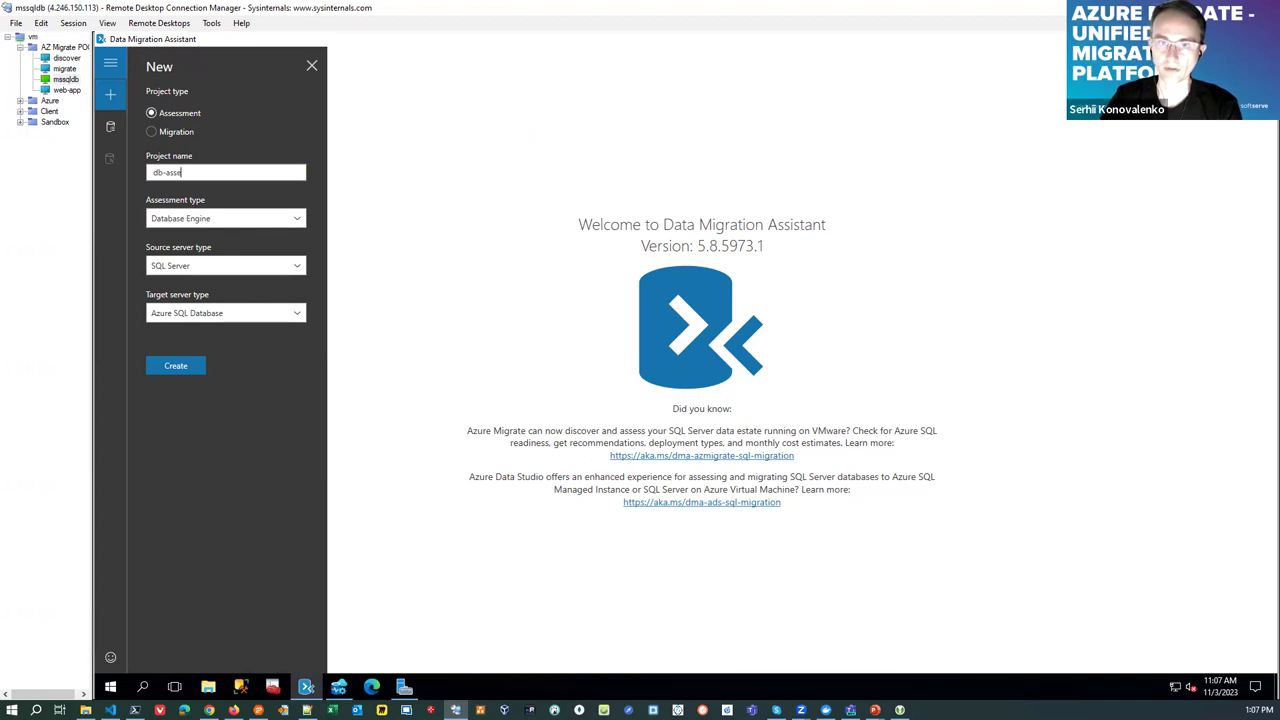
# Create the project with assessment type Database Engine, source server type SQL Server and target server type Azure SQL Database
pyautogui.click(284, 219)
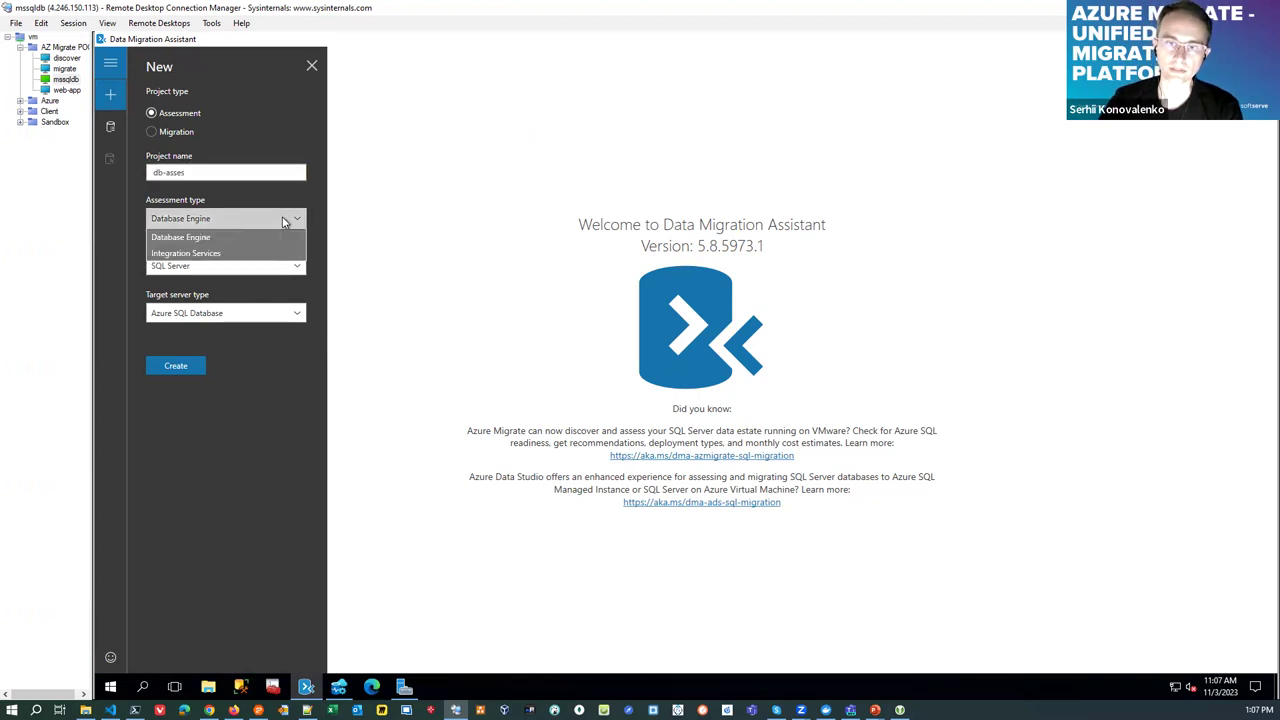
pyautogui.click(190, 237)
pyautogui.click(208, 265)
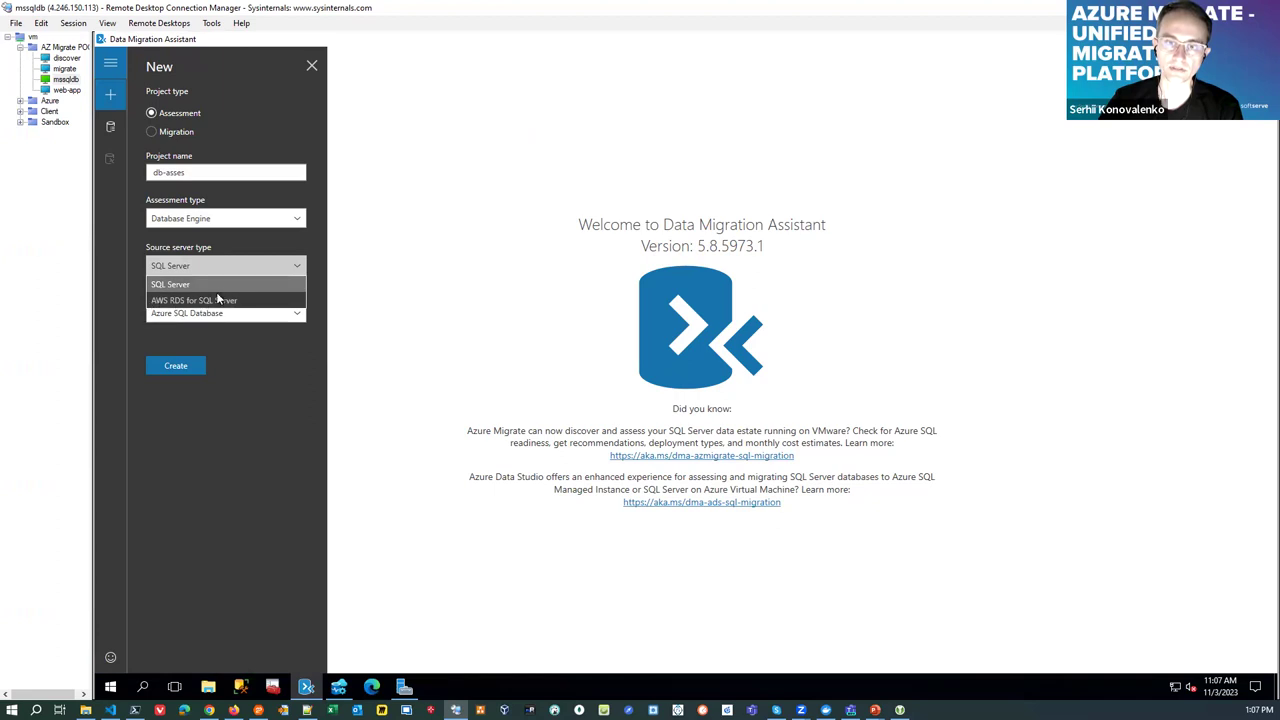
pyautogui.click(223, 287)
pyautogui.click(234, 316)
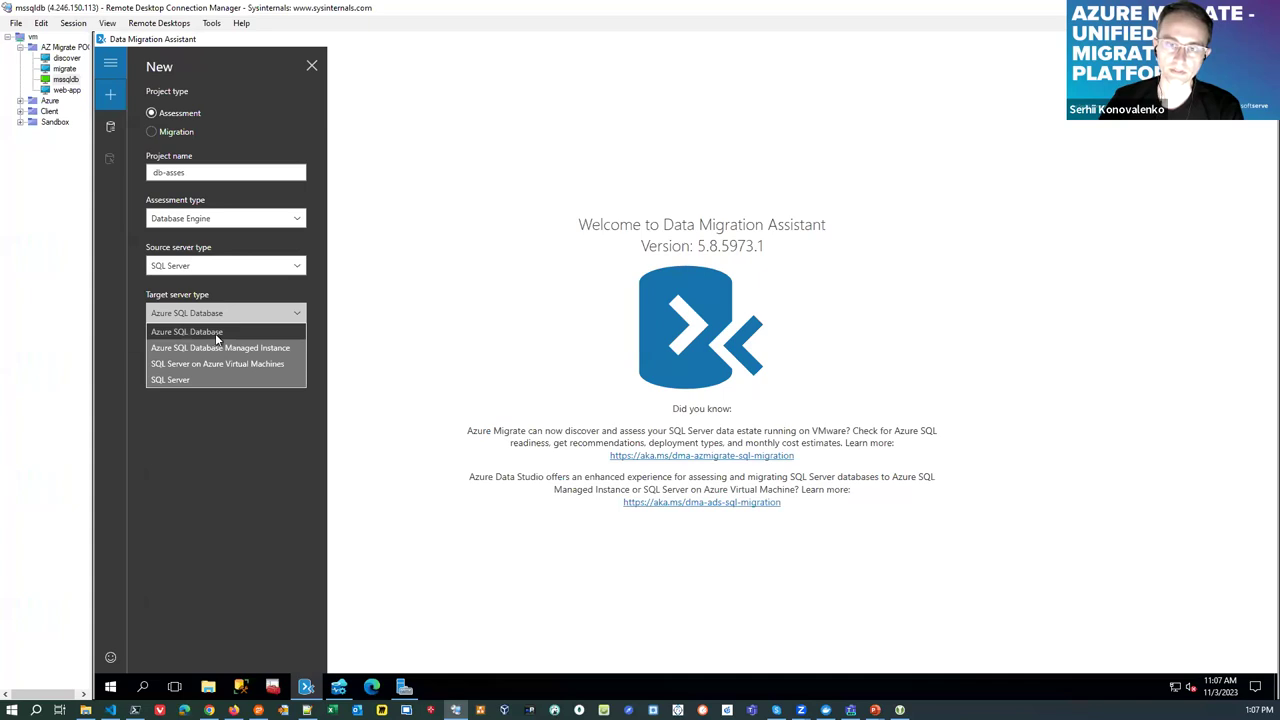
pyautogui.click(215, 333)
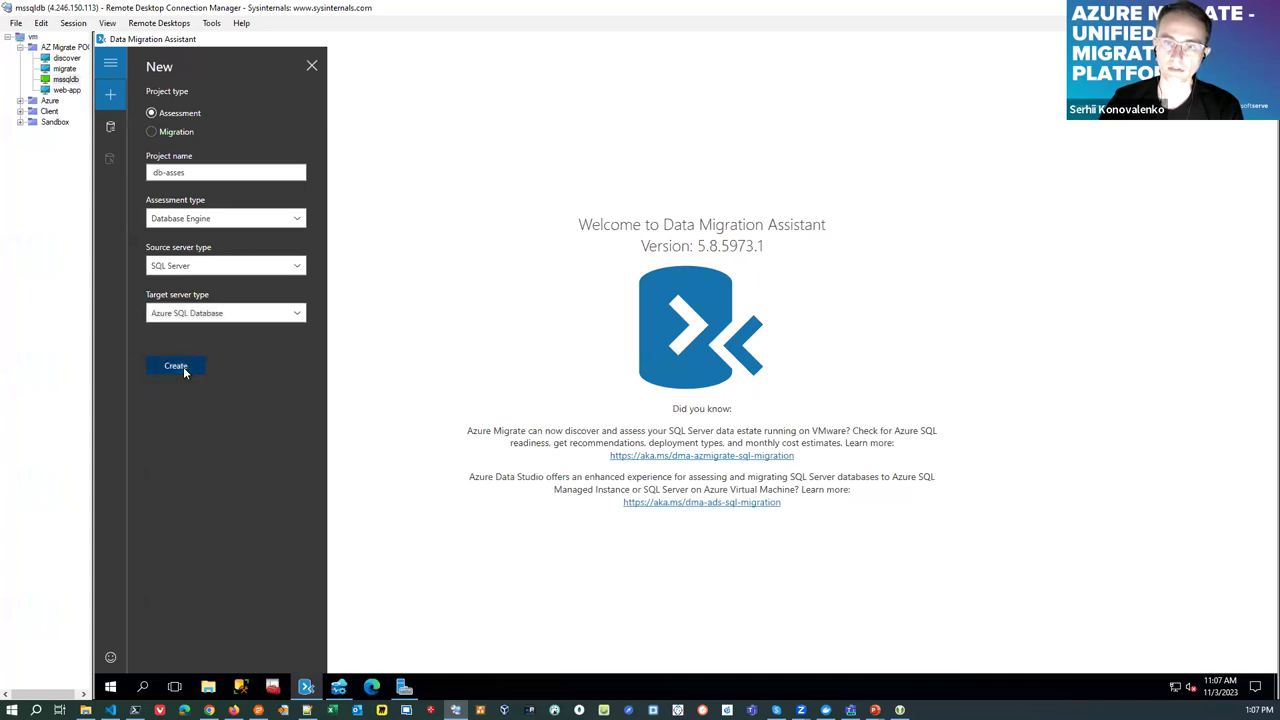
pyautogui.click(176, 366)
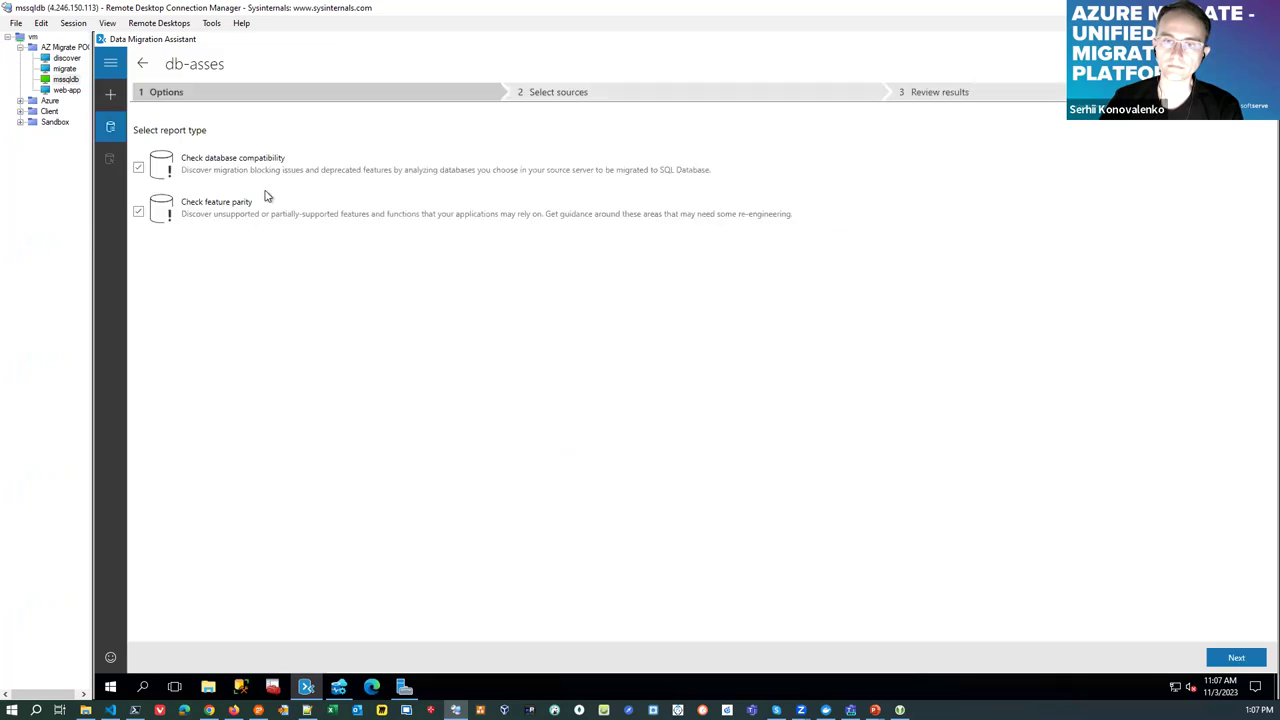
# Keep both report types and connect to source server 10.0.0.8 with SQL Server Authentication, entering the account password
pyautogui.click(1249, 659)
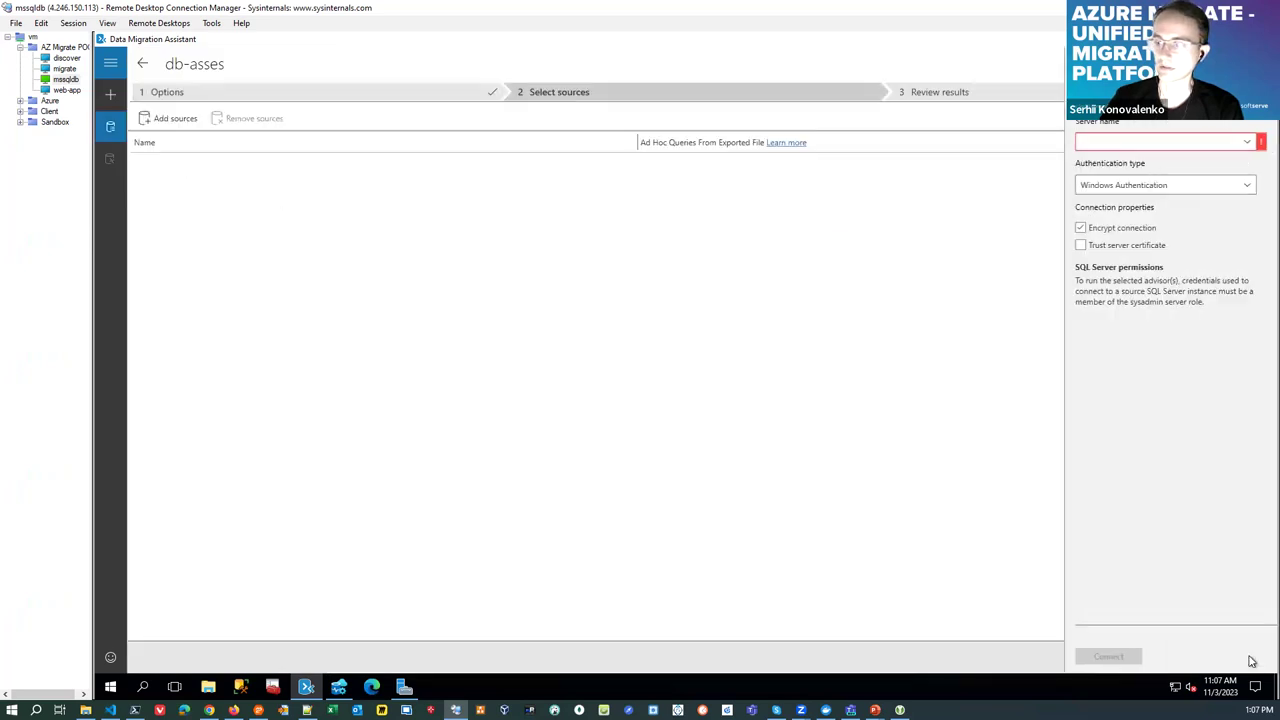
pyautogui.click(1133, 142)
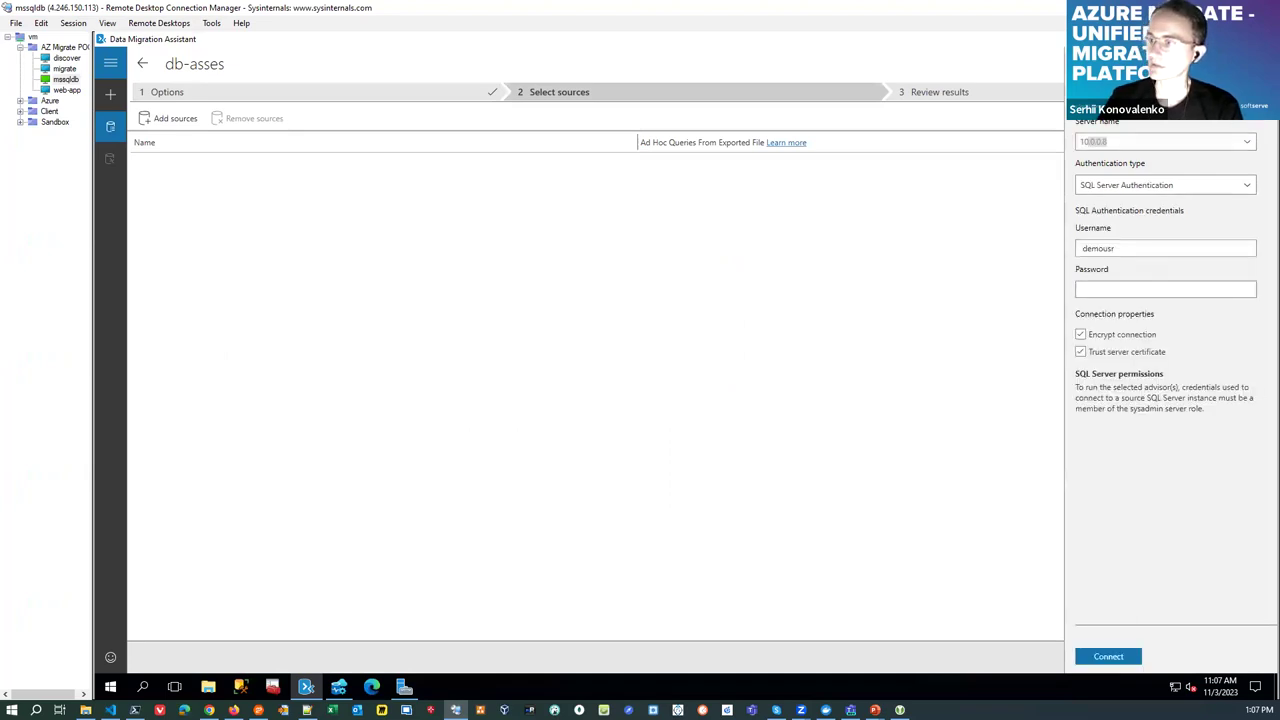
pyautogui.click(1092, 290)
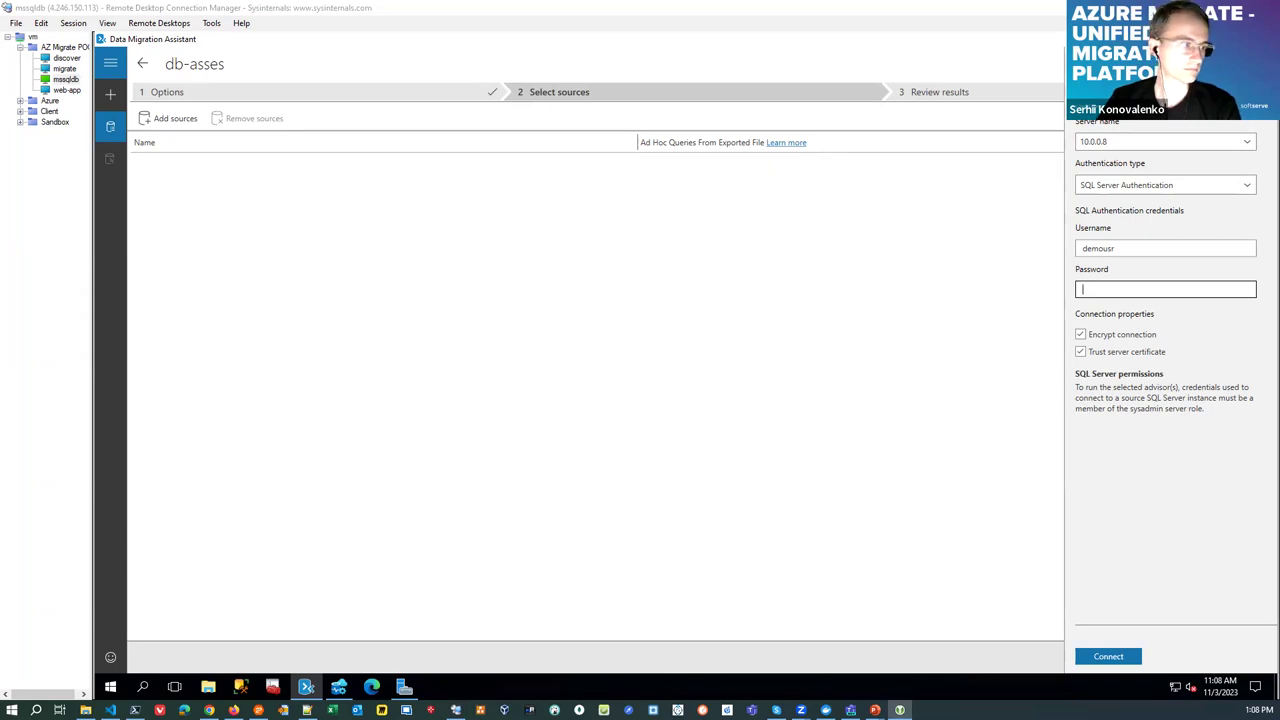
pyautogui.click(1147, 290)
pyautogui.hotkey('ctrl', 'v')
pyautogui.click(1119, 659)
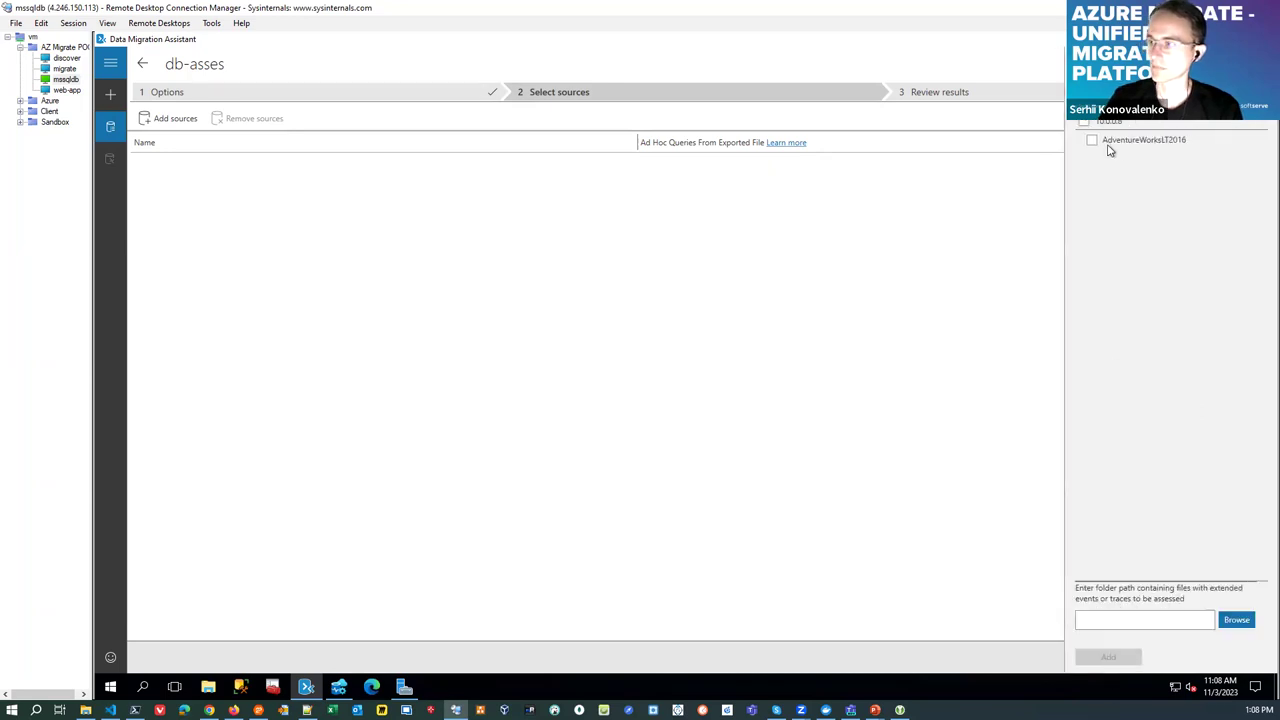
# Add the AdventureWorksLT2016 database as the assessment source and start the assessment
pyautogui.click(1092, 141)
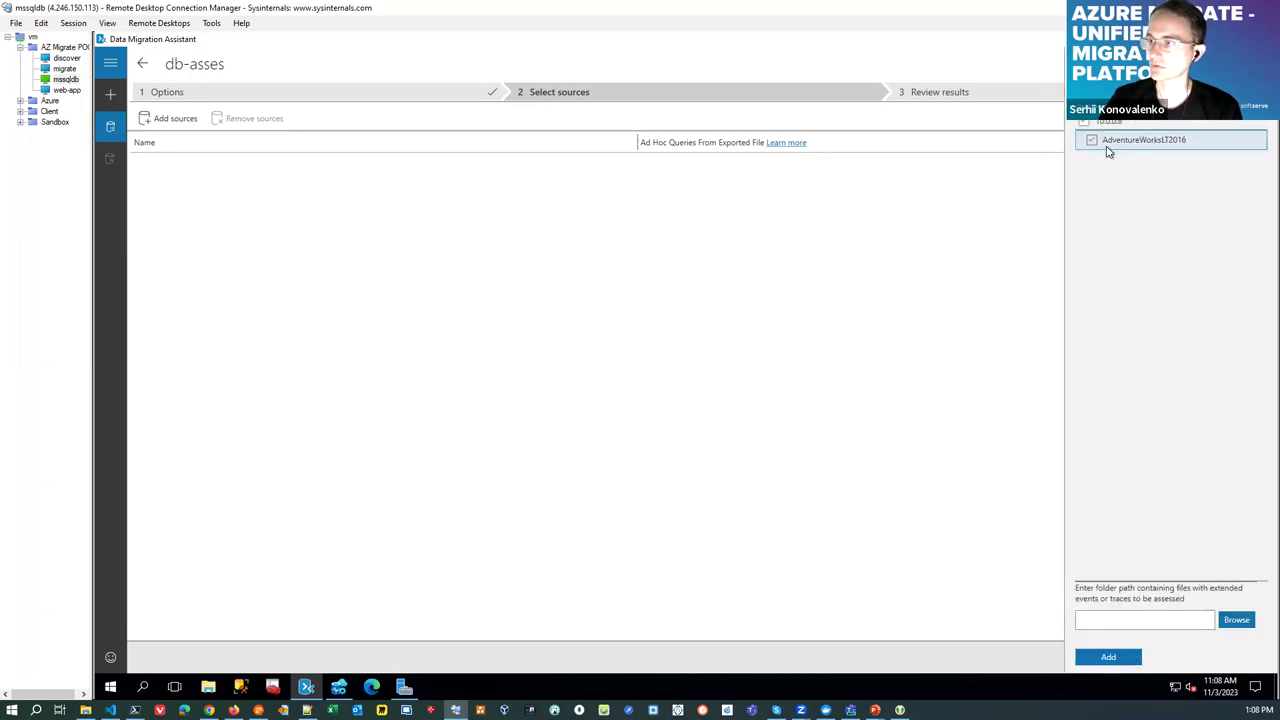
pyautogui.click(1119, 662)
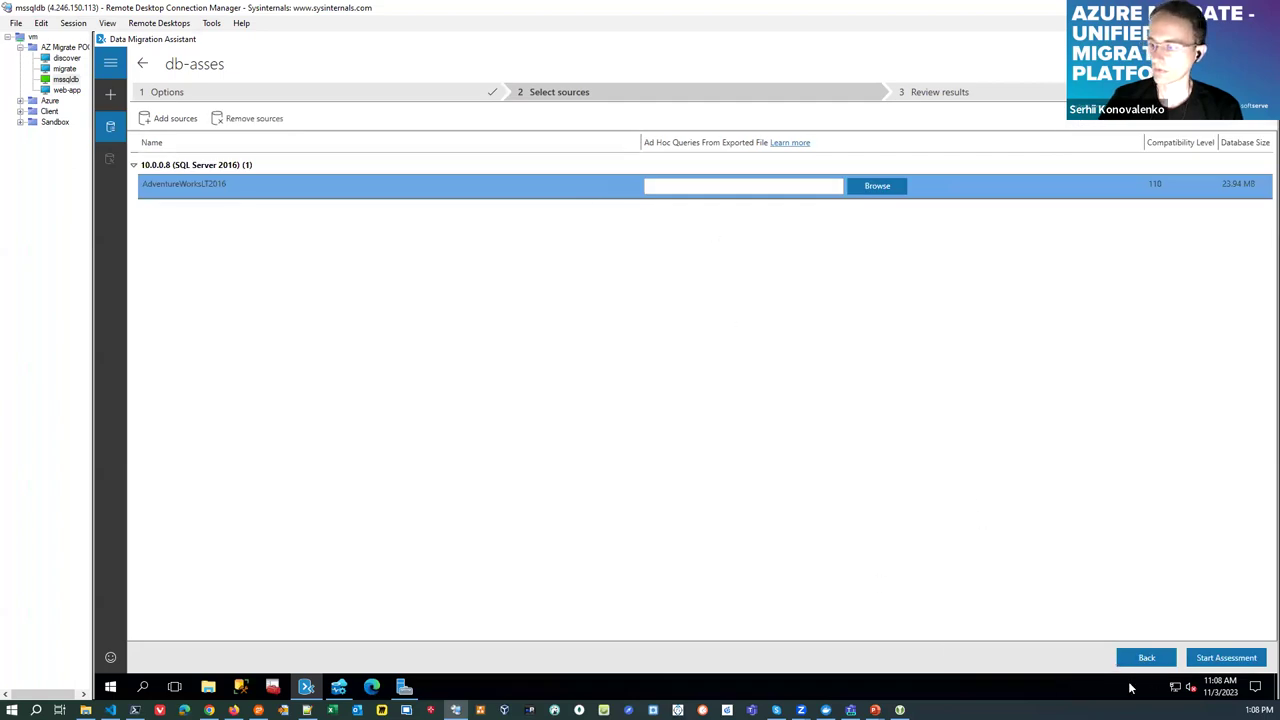
pyautogui.click(1224, 660)
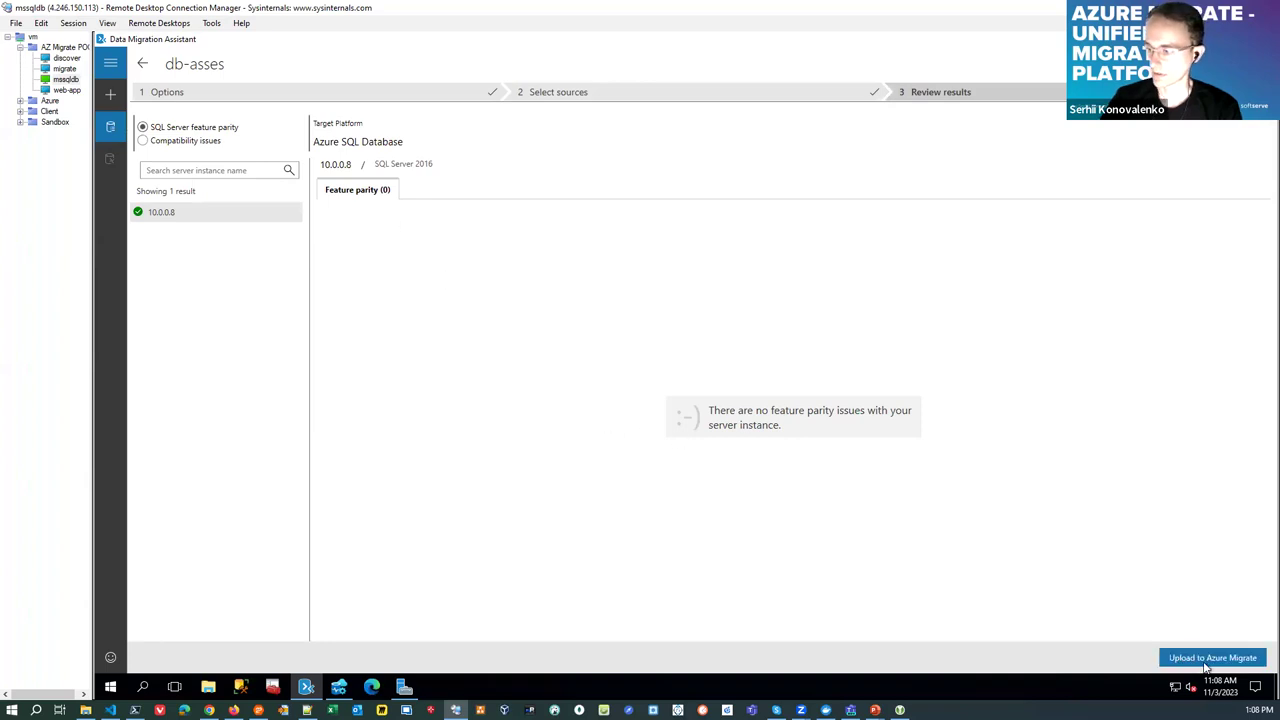
# Start uploading the assessment to Azure Migrate, connect to the Azure environment and sign in with the saved account and its password
pyautogui.click(1210, 658)
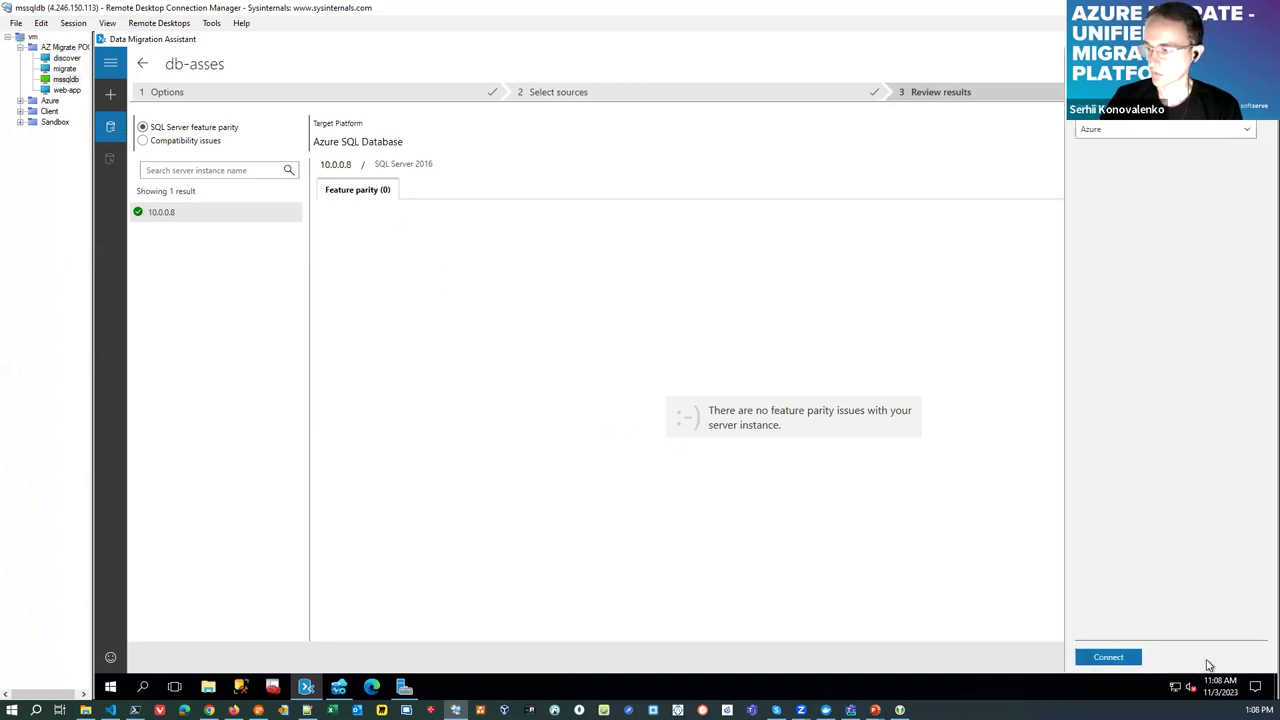
pyautogui.click(1148, 130)
pyautogui.click(1128, 148)
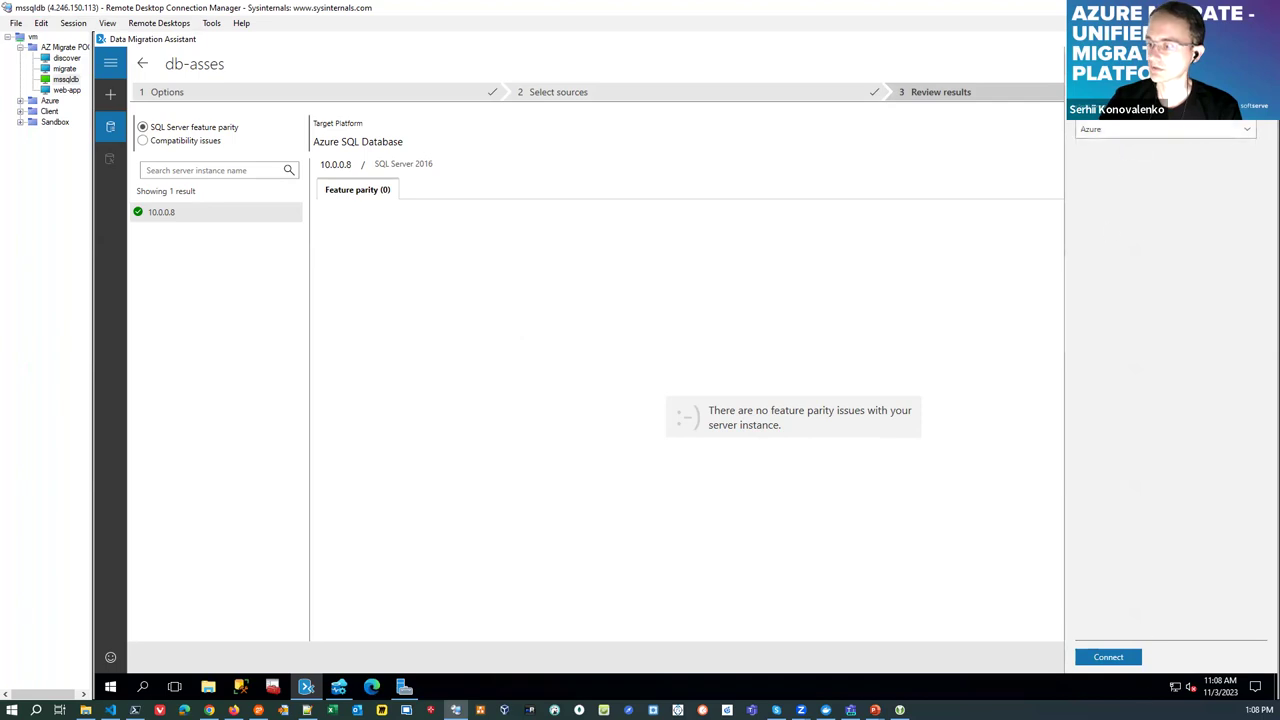
pyautogui.click(1118, 663)
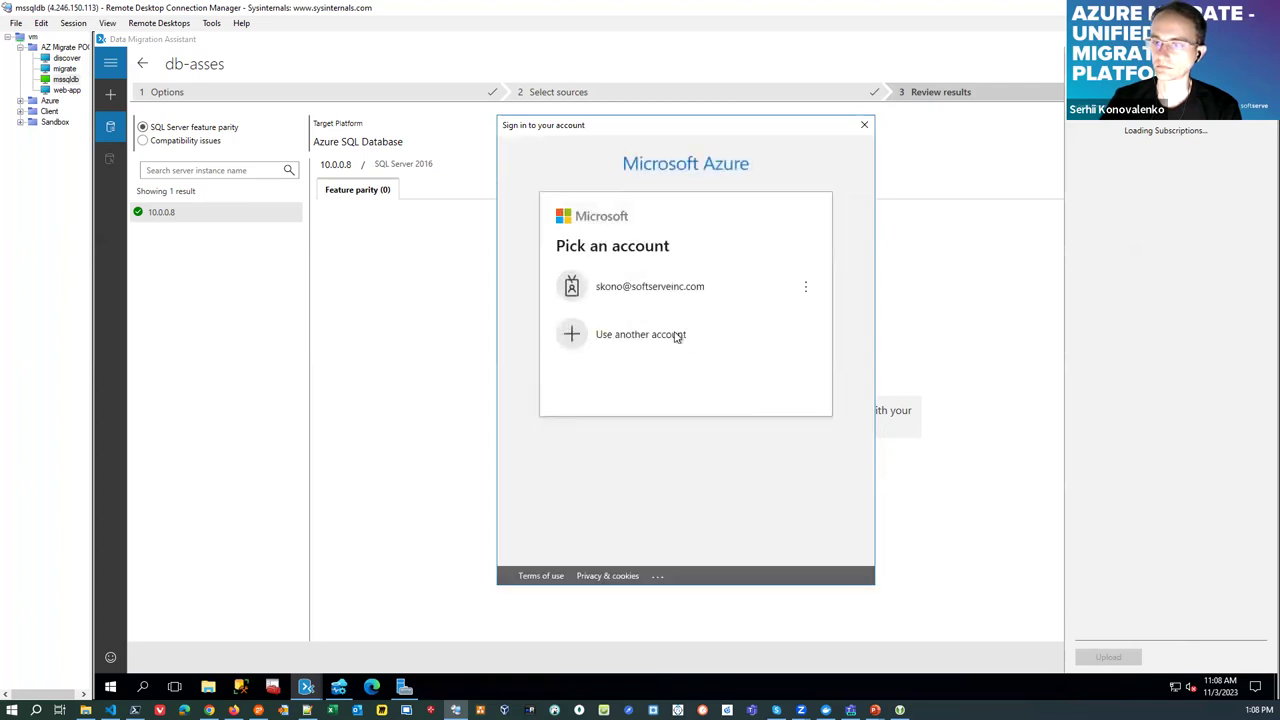
pyautogui.click(648, 287)
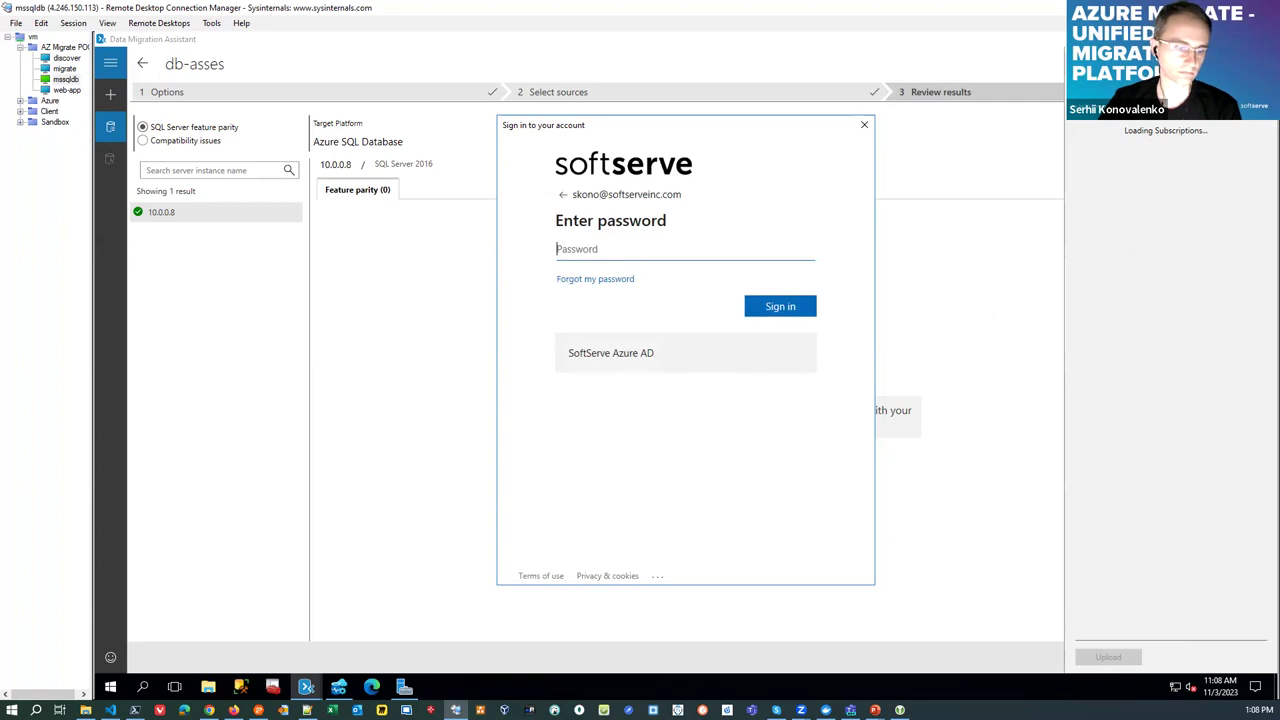
pyautogui.hotkey('ctrl', 'v')
pyautogui.press('Return')
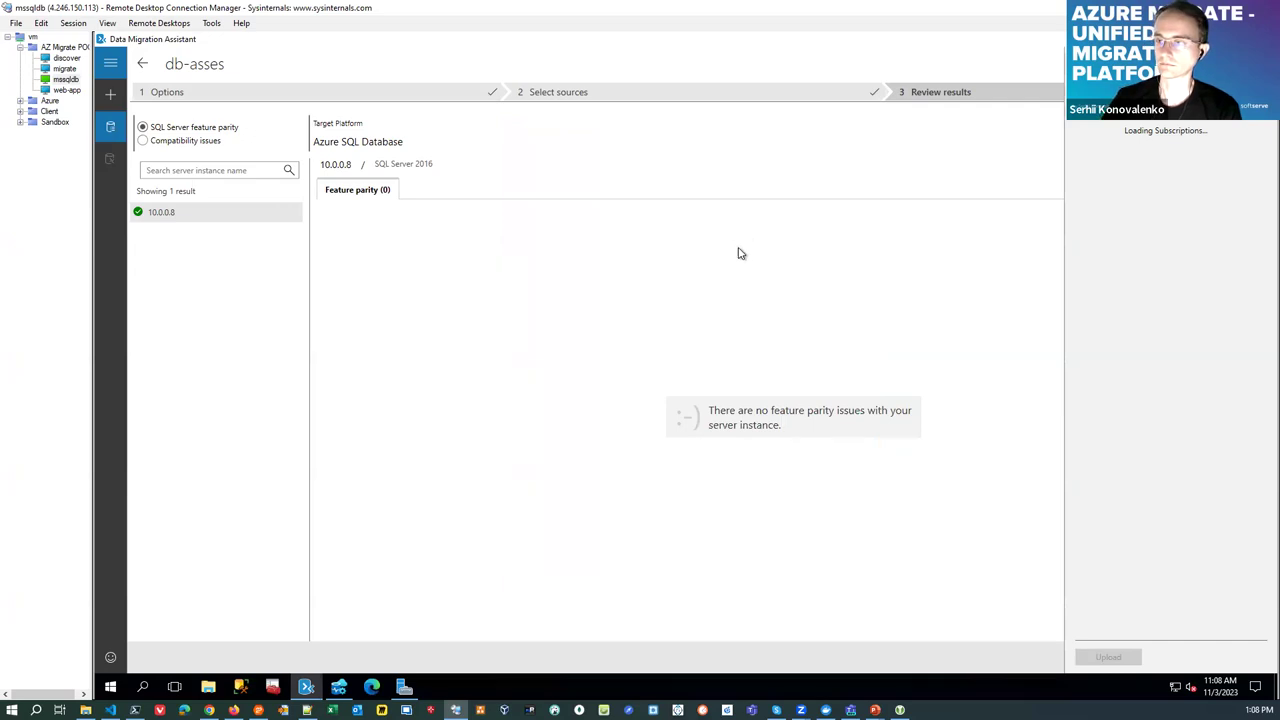
# Upload the assessment to the azmigrate project under the Visual Studio Enterprise Subscription
pyautogui.click(1247, 155)
pyautogui.click(1200, 175)
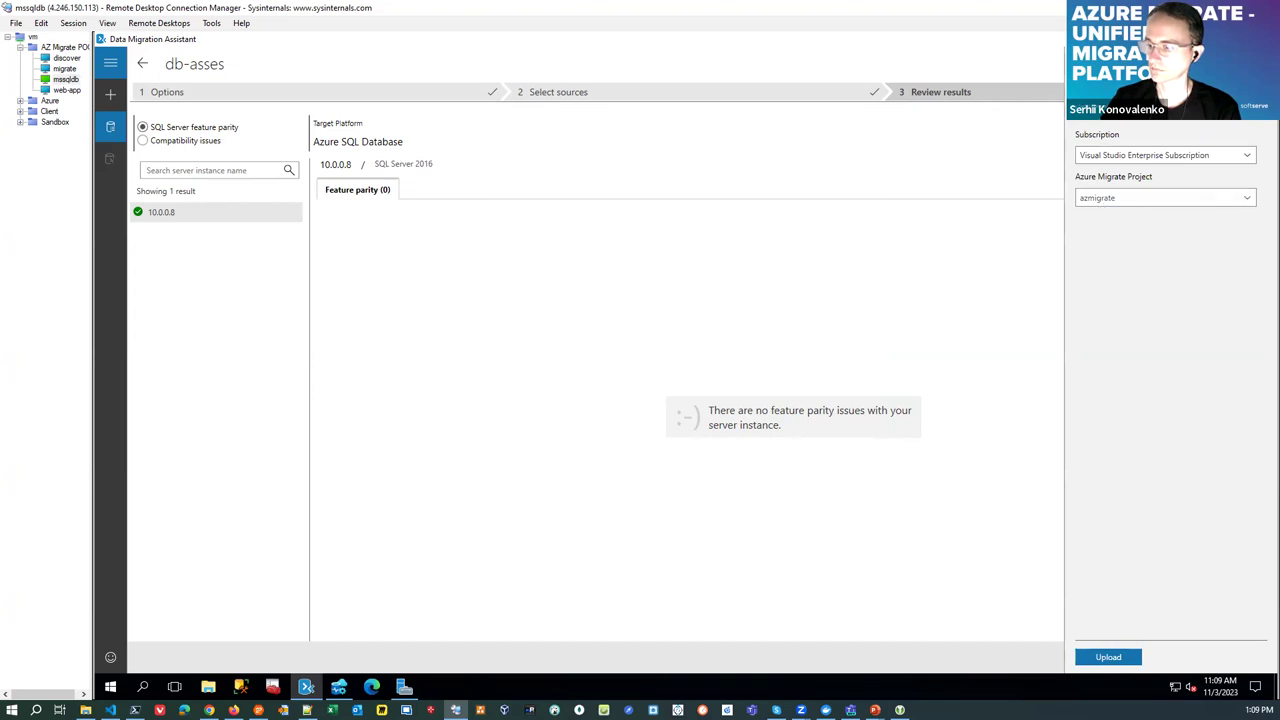
pyautogui.click(1141, 653)
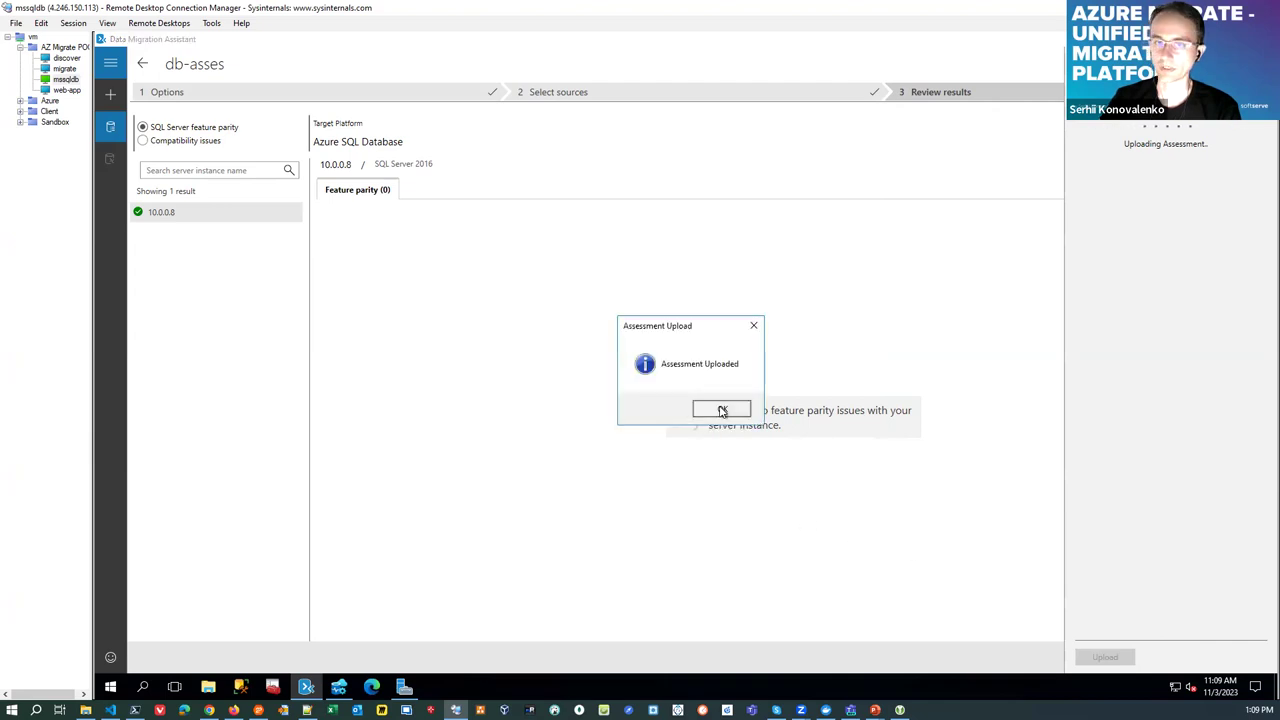
pyautogui.click(721, 410)
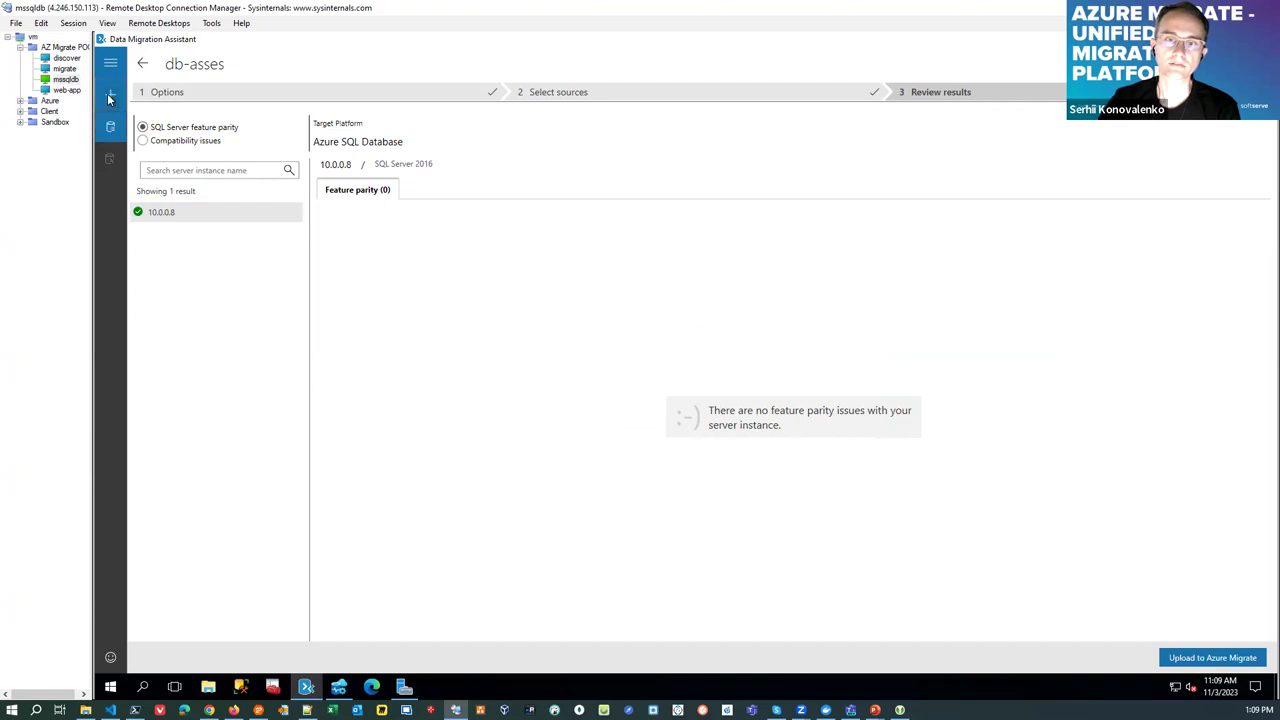
# Create a migration project named db-migration from SQL Server to Azure SQL Database with the scope Schema and data
pyautogui.click(110, 96)
pyautogui.click(152, 131)
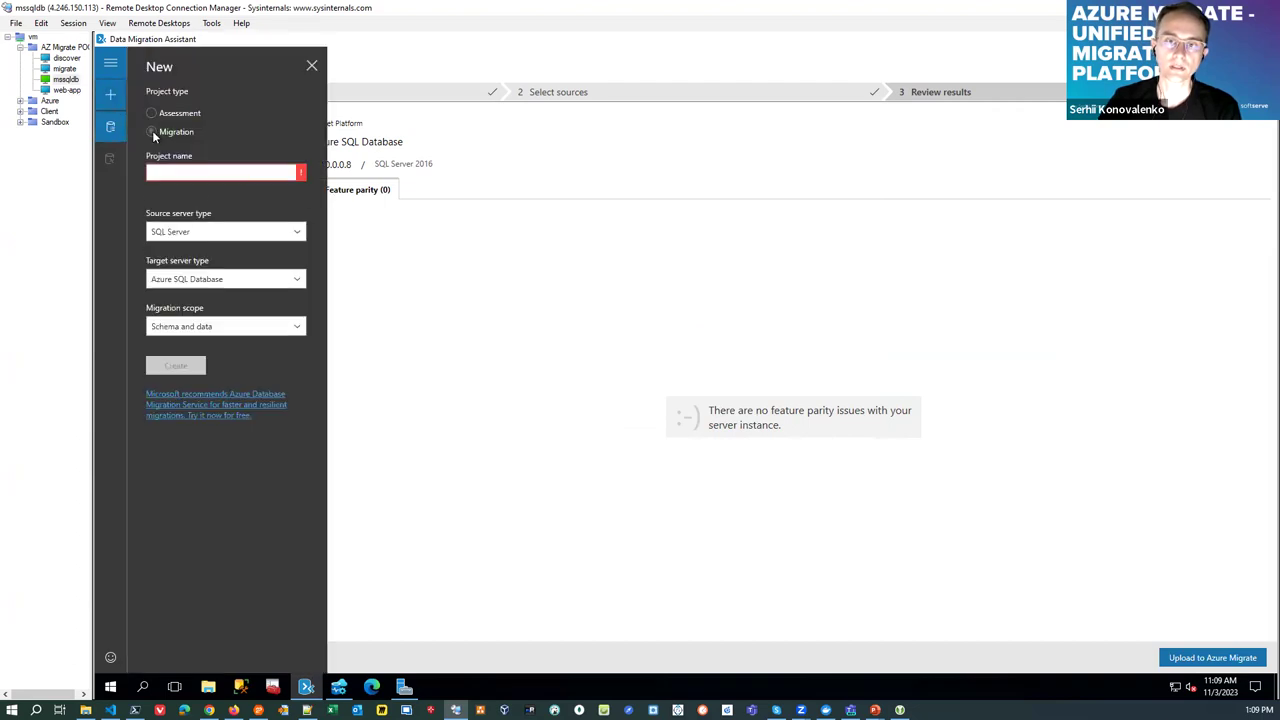
pyautogui.click(204, 174)
pyautogui.write('d')
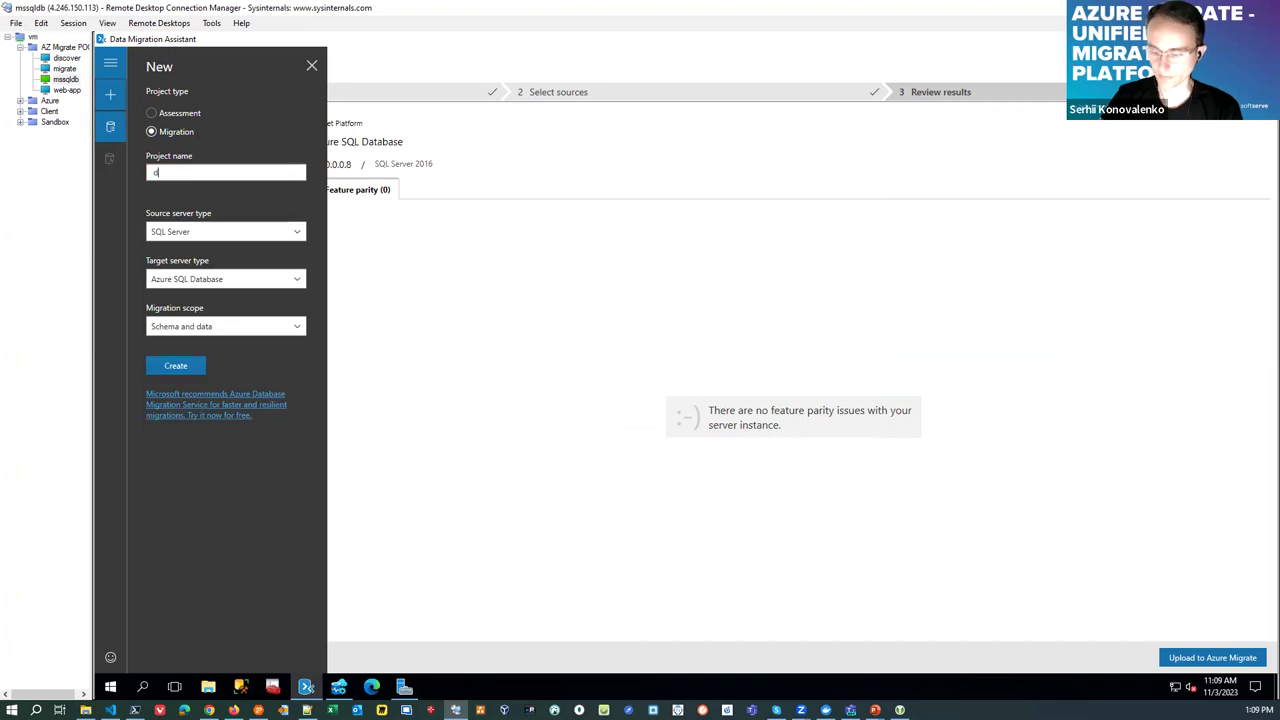
pyautogui.write('b-migration')
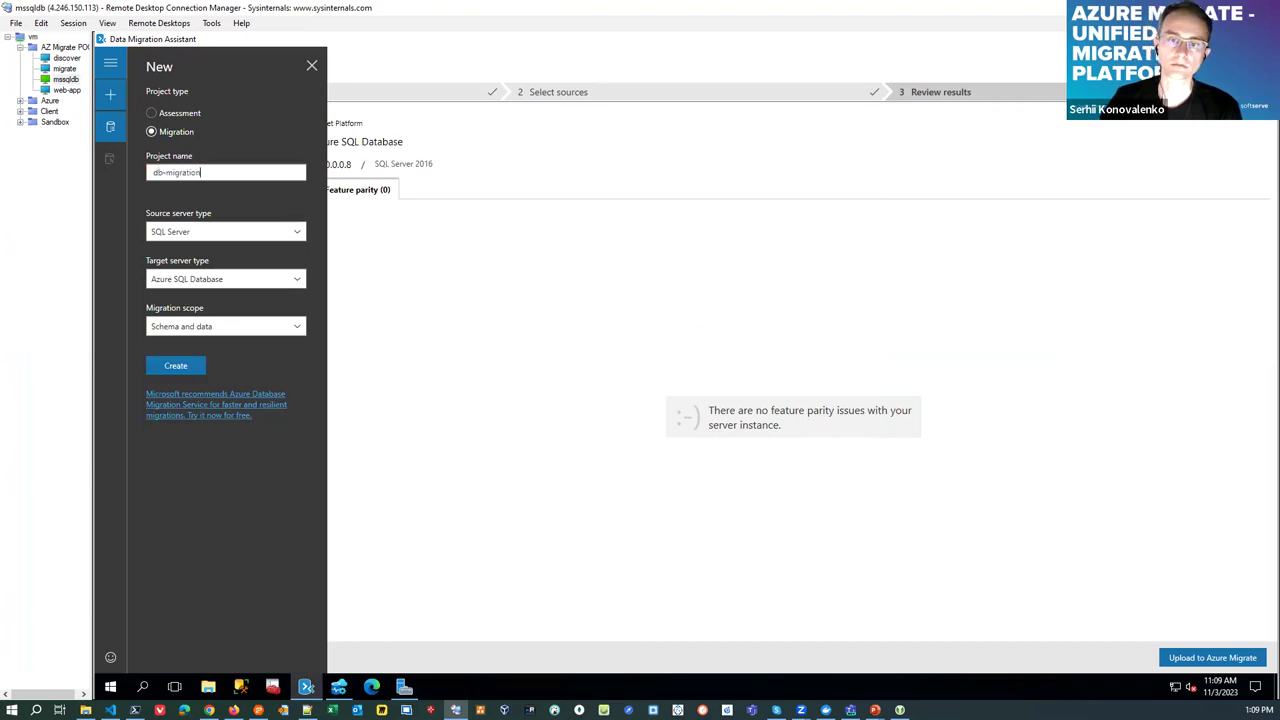
pyautogui.click(228, 231)
pyautogui.click(228, 288)
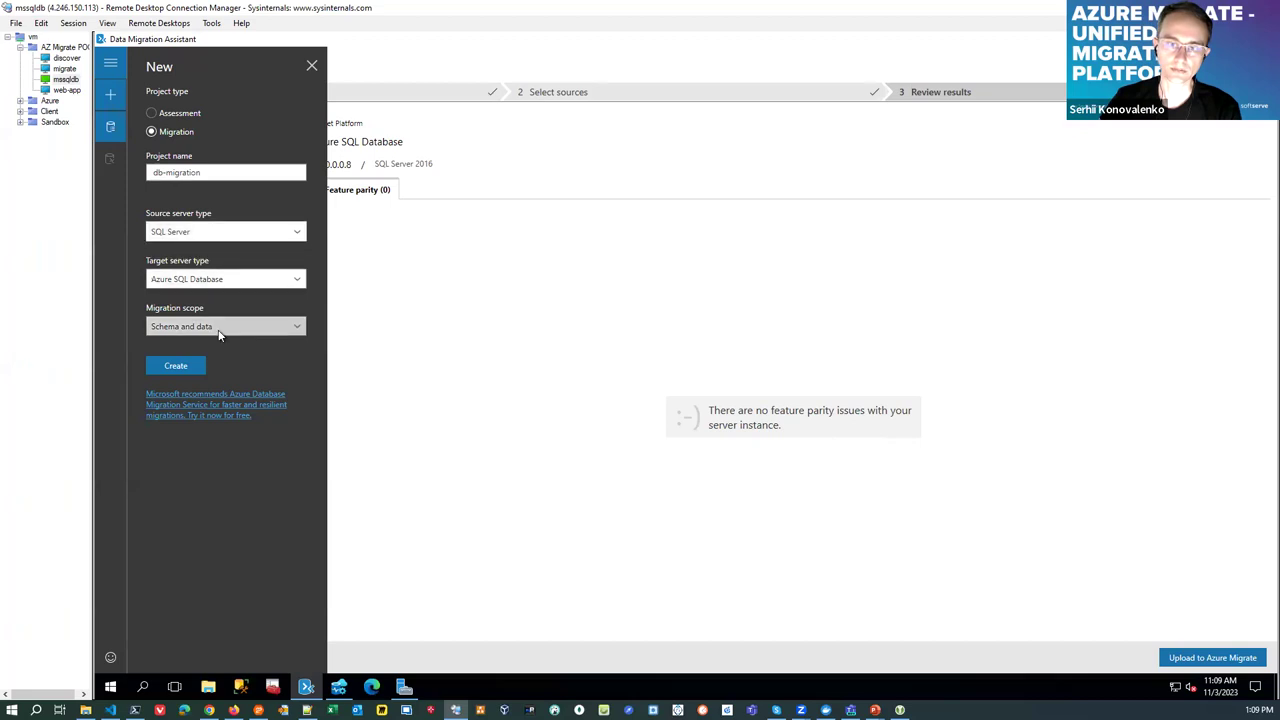
pyautogui.click(220, 330)
pyautogui.click(222, 333)
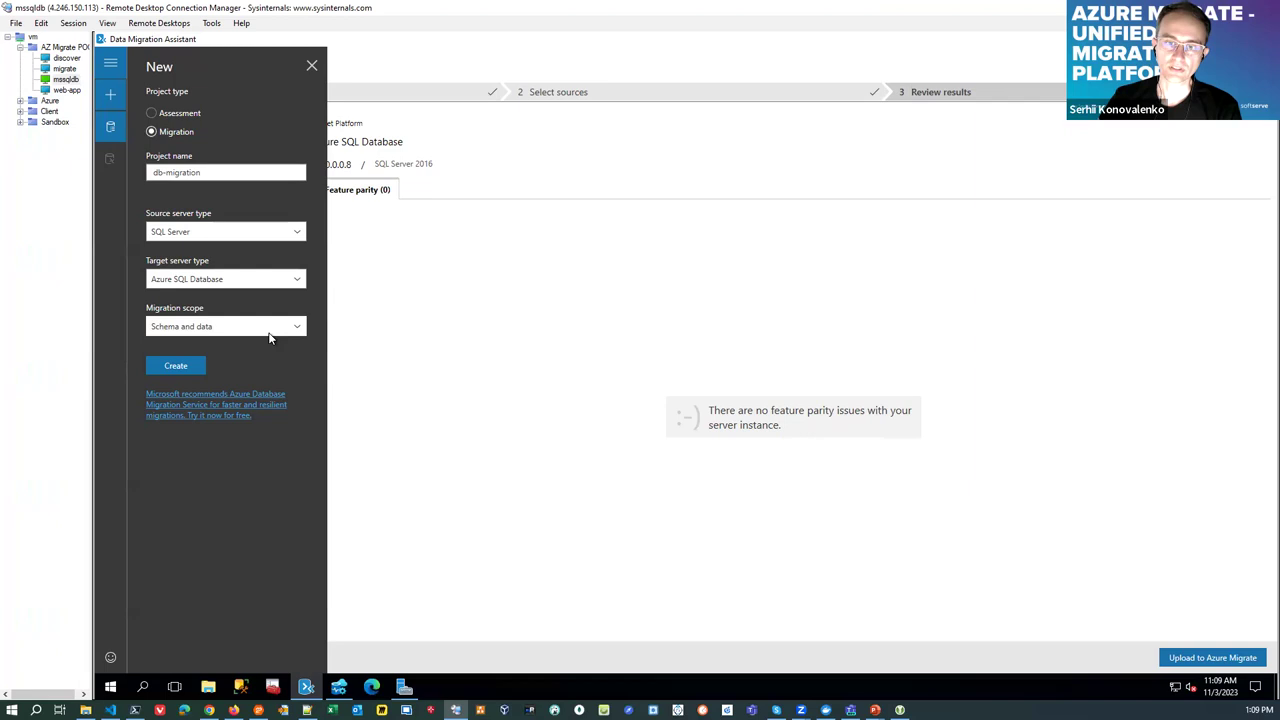
pyautogui.click(177, 367)
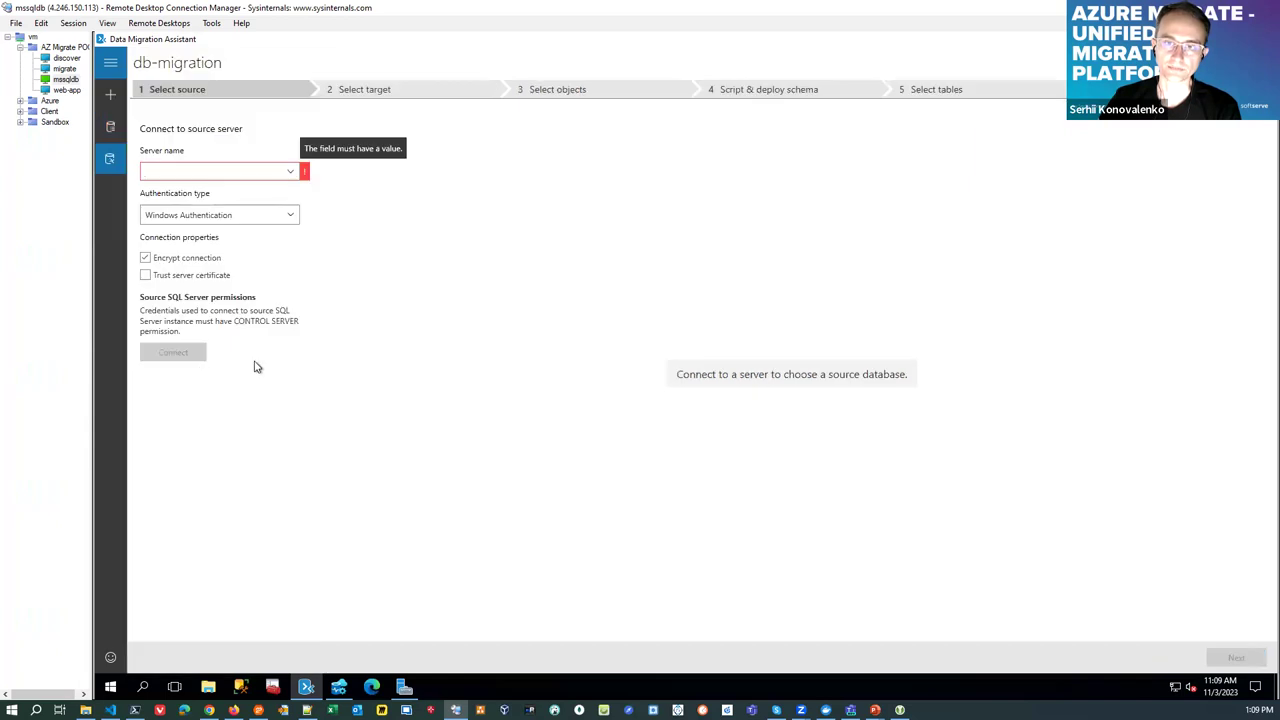
# Connect to source server 10.0.0.8 with SQL Server Authentication and the account password, and proceed with AdventureWorksLT2016 as the source database
pyautogui.click(290, 172)
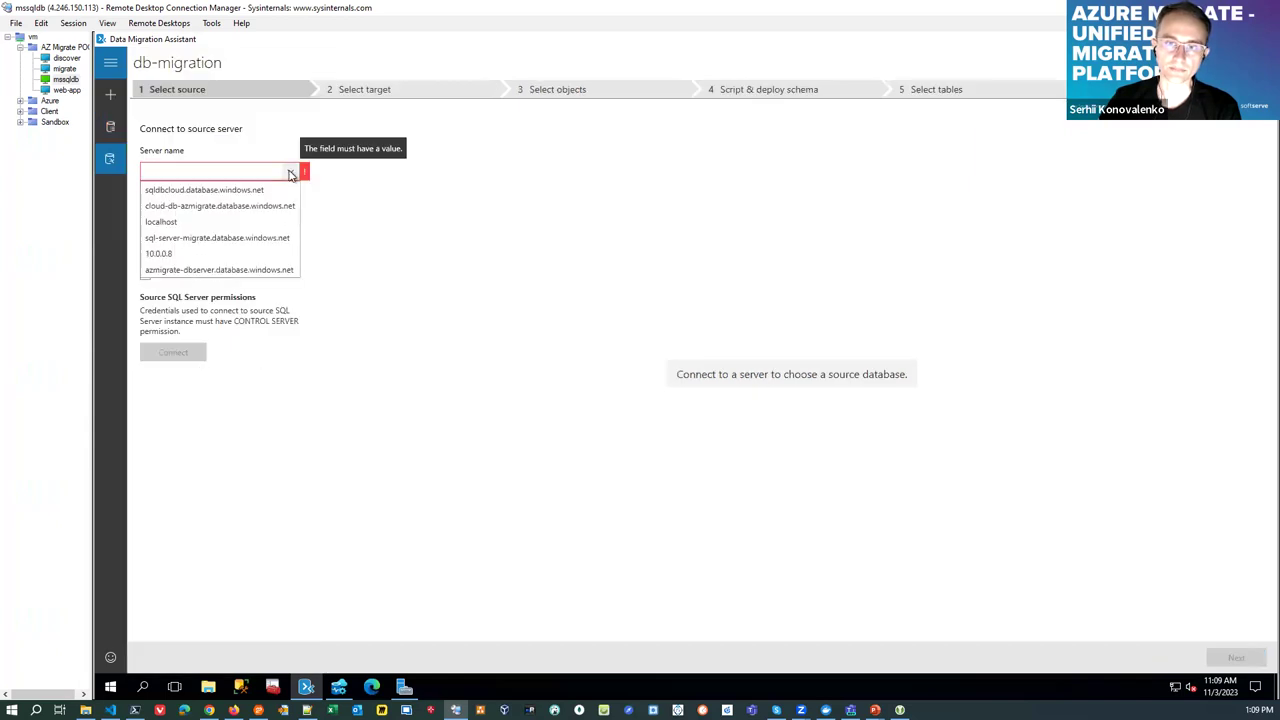
pyautogui.click(186, 254)
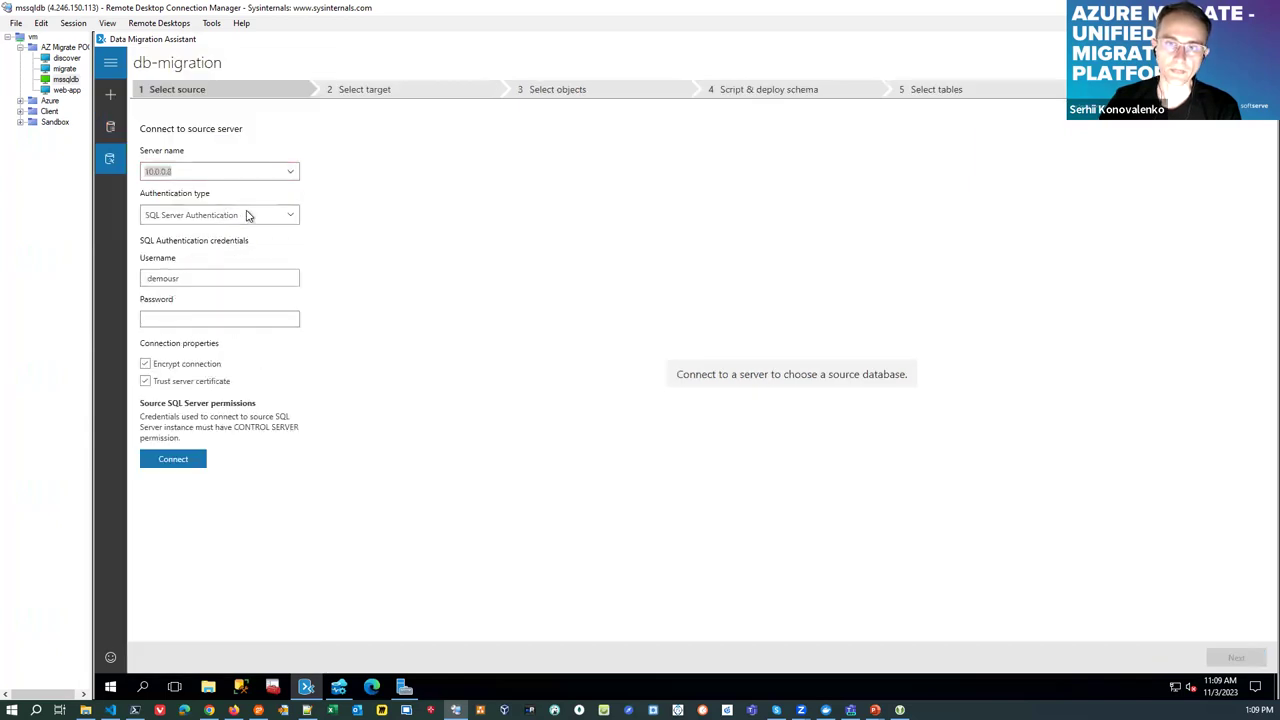
pyautogui.click(199, 318)
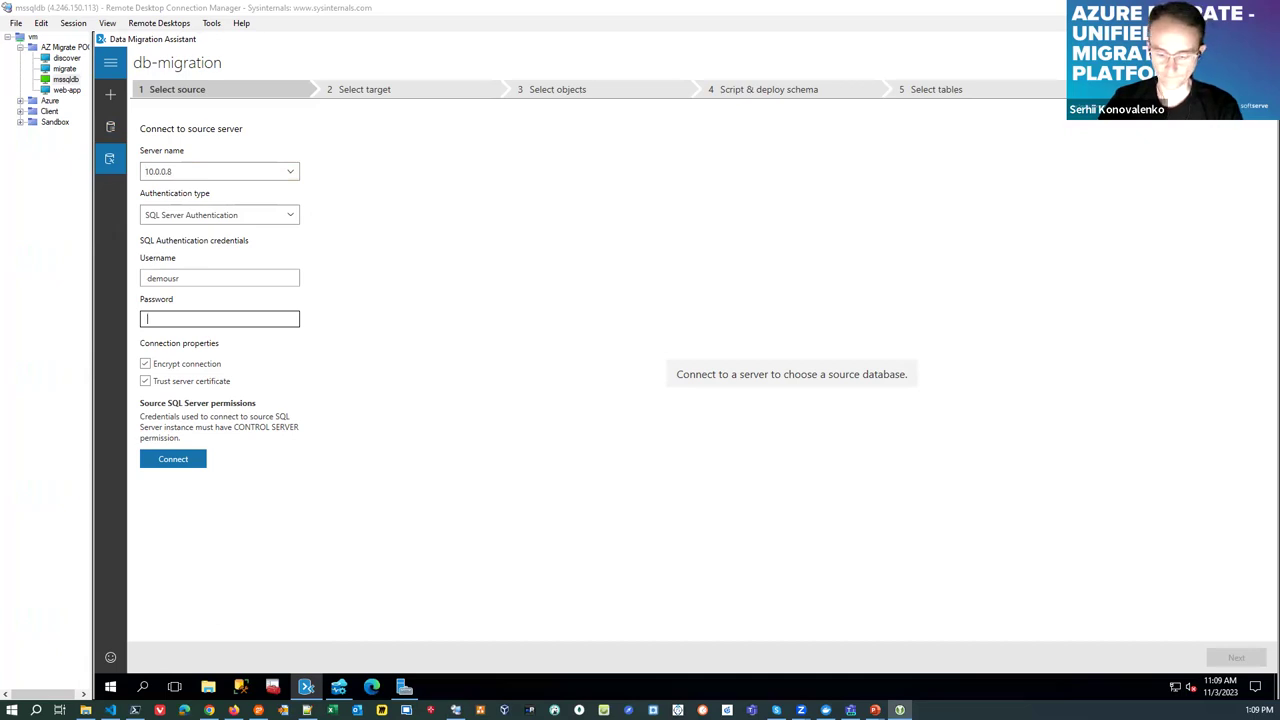
pyautogui.click(217, 320)
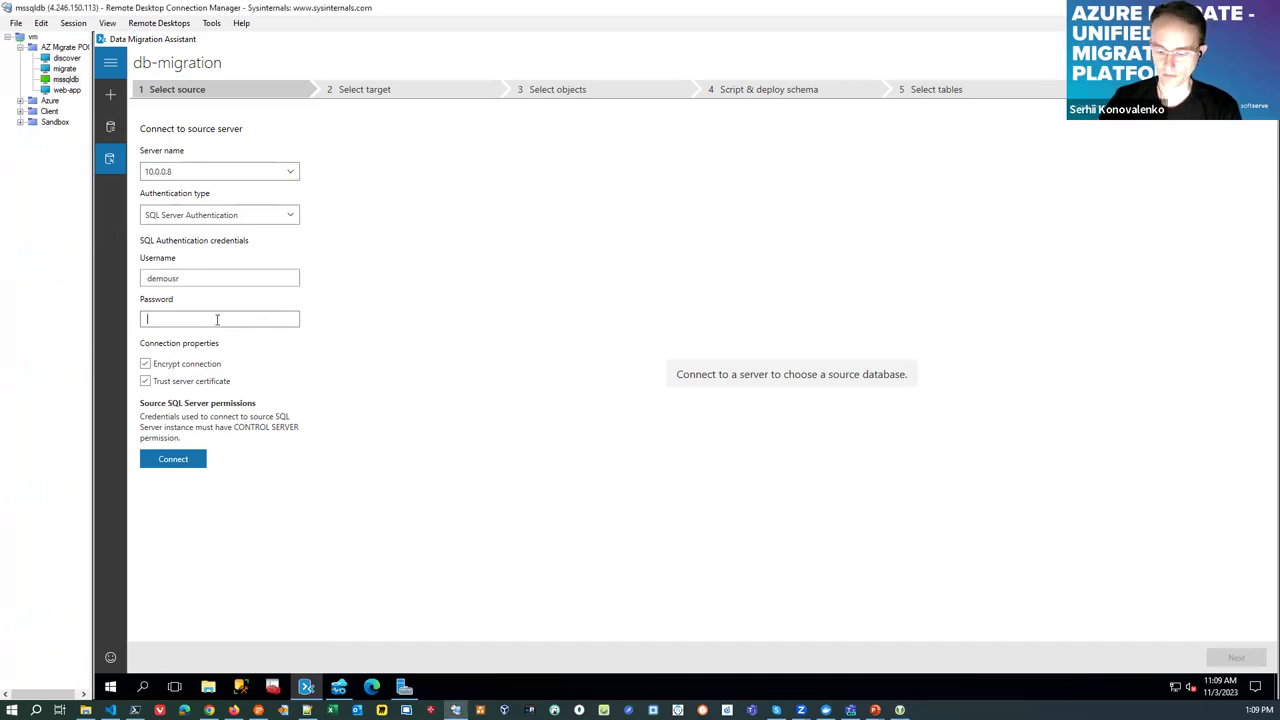
pyautogui.hotkey('ctrl', 'v')
pyautogui.click(180, 452)
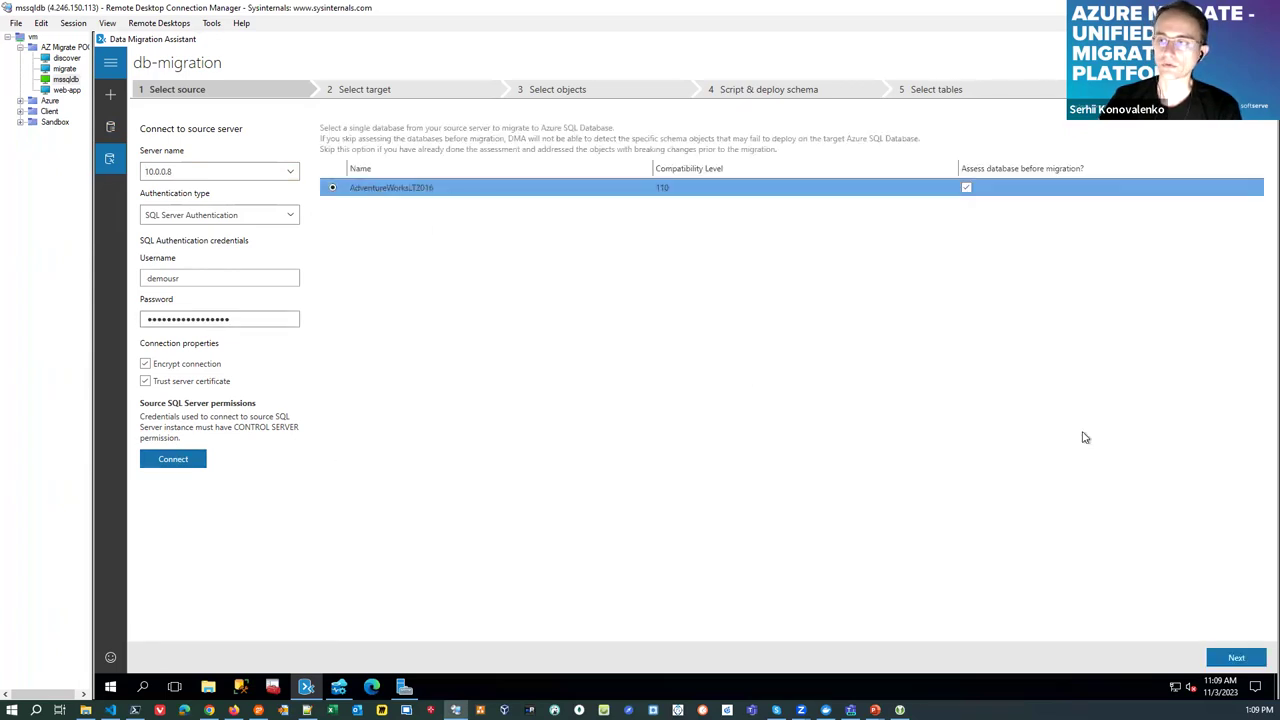
pyautogui.click(1238, 658)
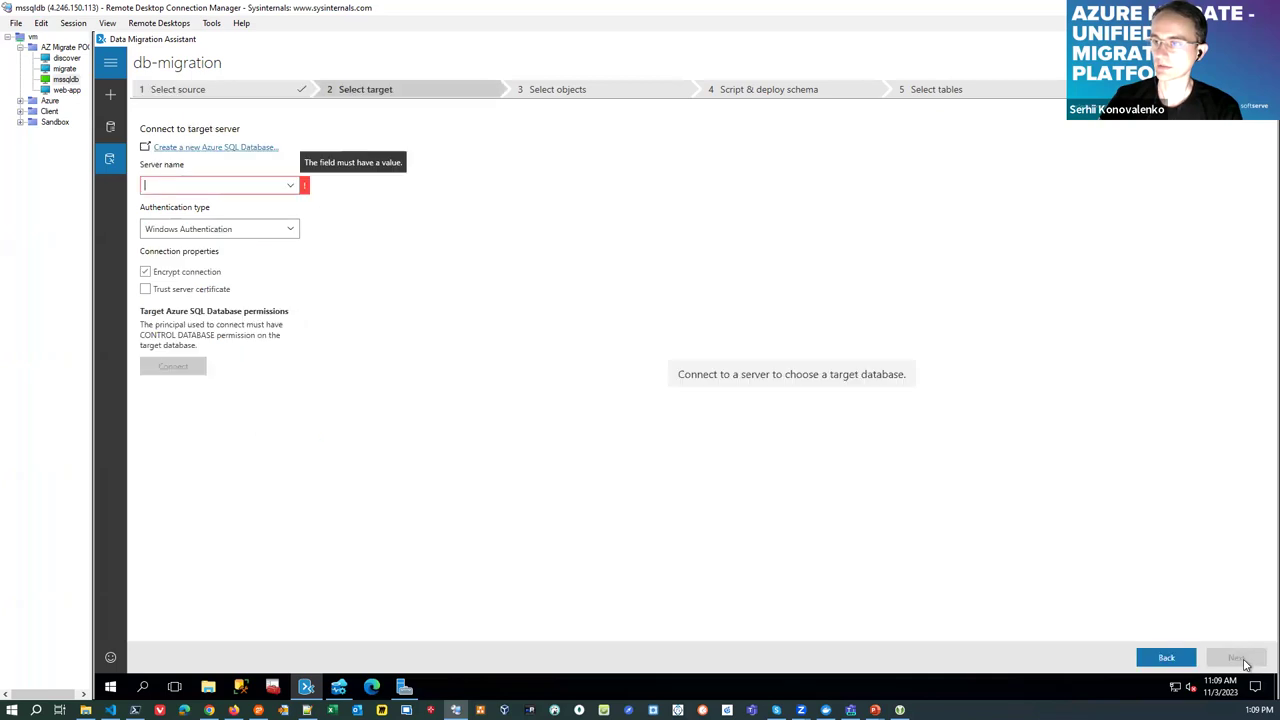
# Switch to the Azure portal and copy the server name of the ads-db database in the cloud resource group
pyautogui.click(291, 187)
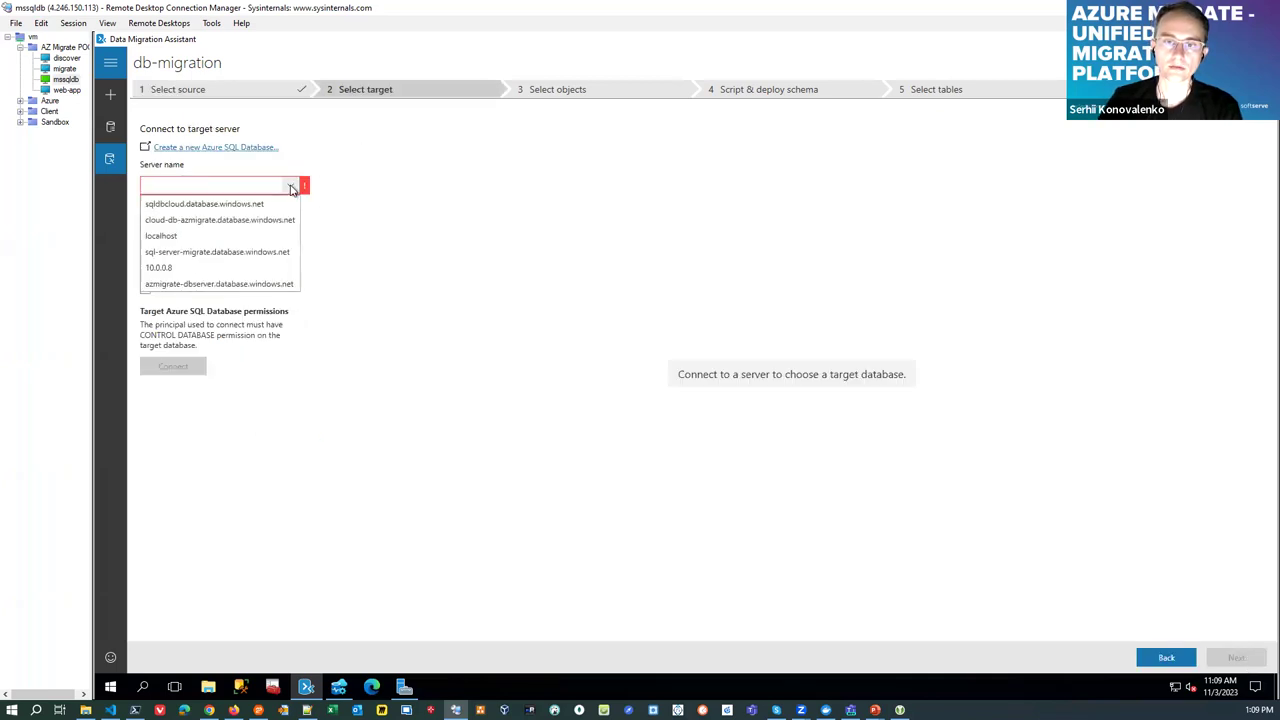
pyautogui.click(445, 213)
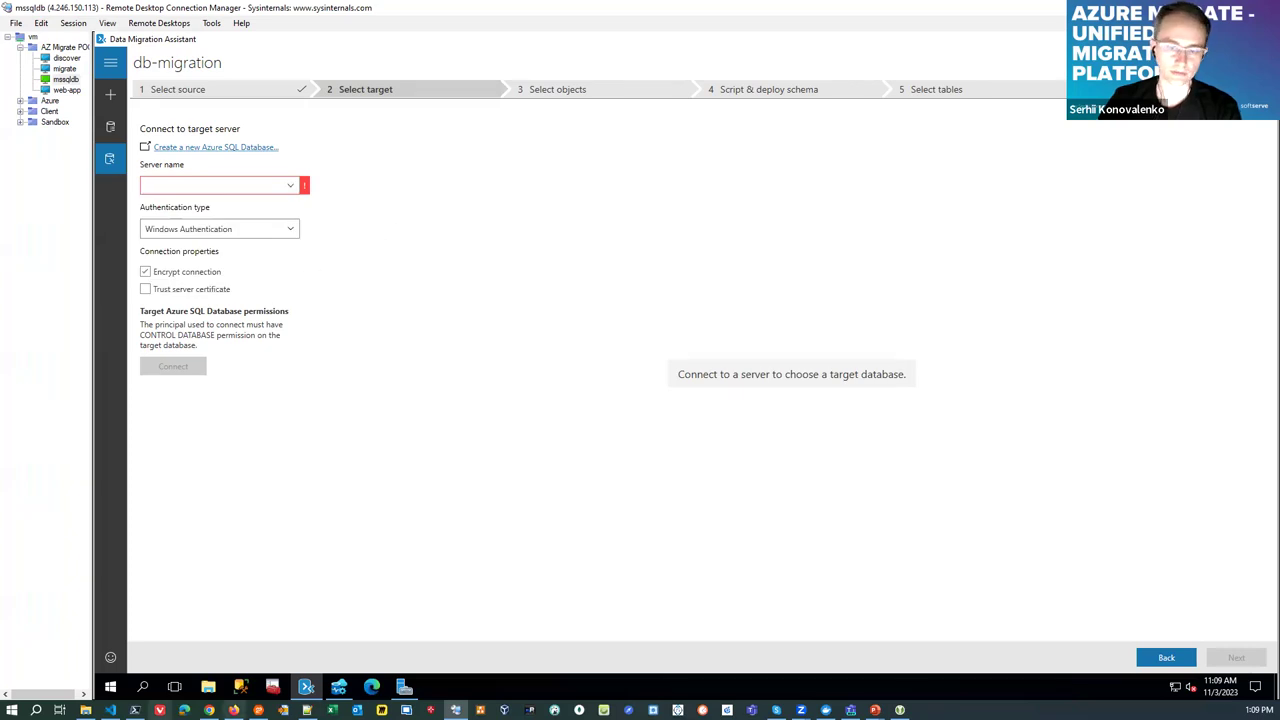
pyautogui.click(209, 710)
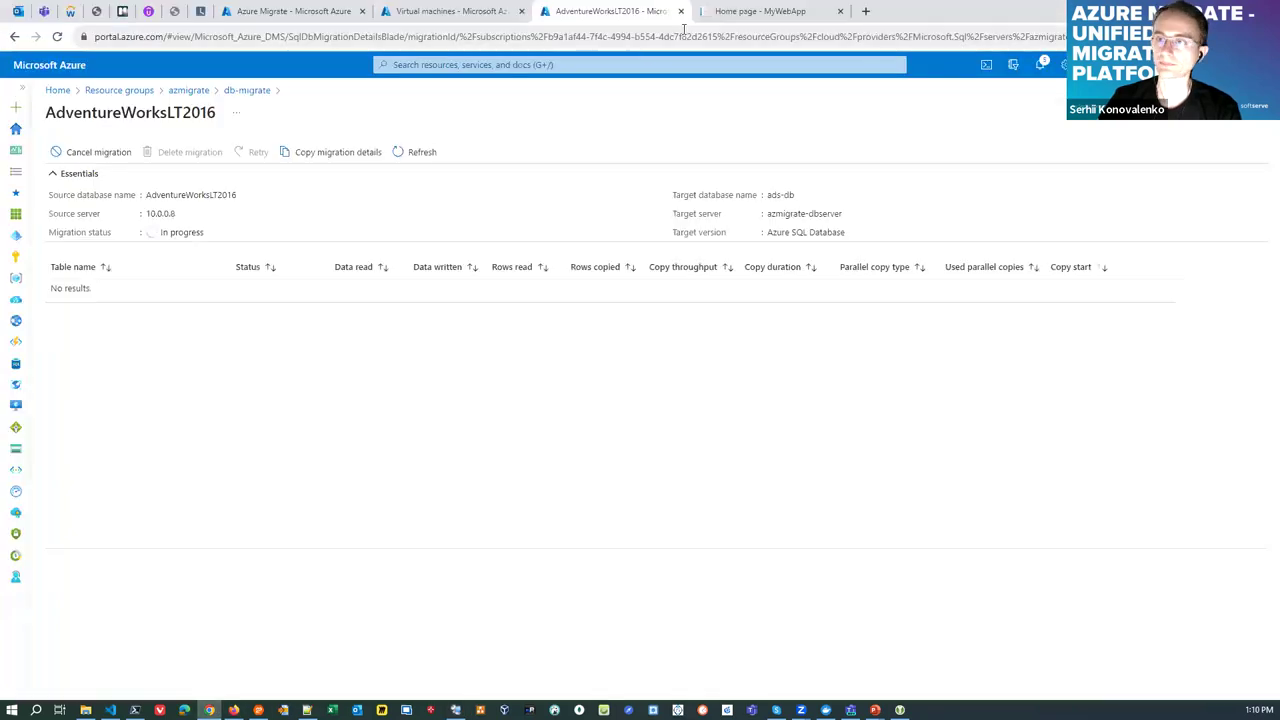
pyautogui.click(455, 11)
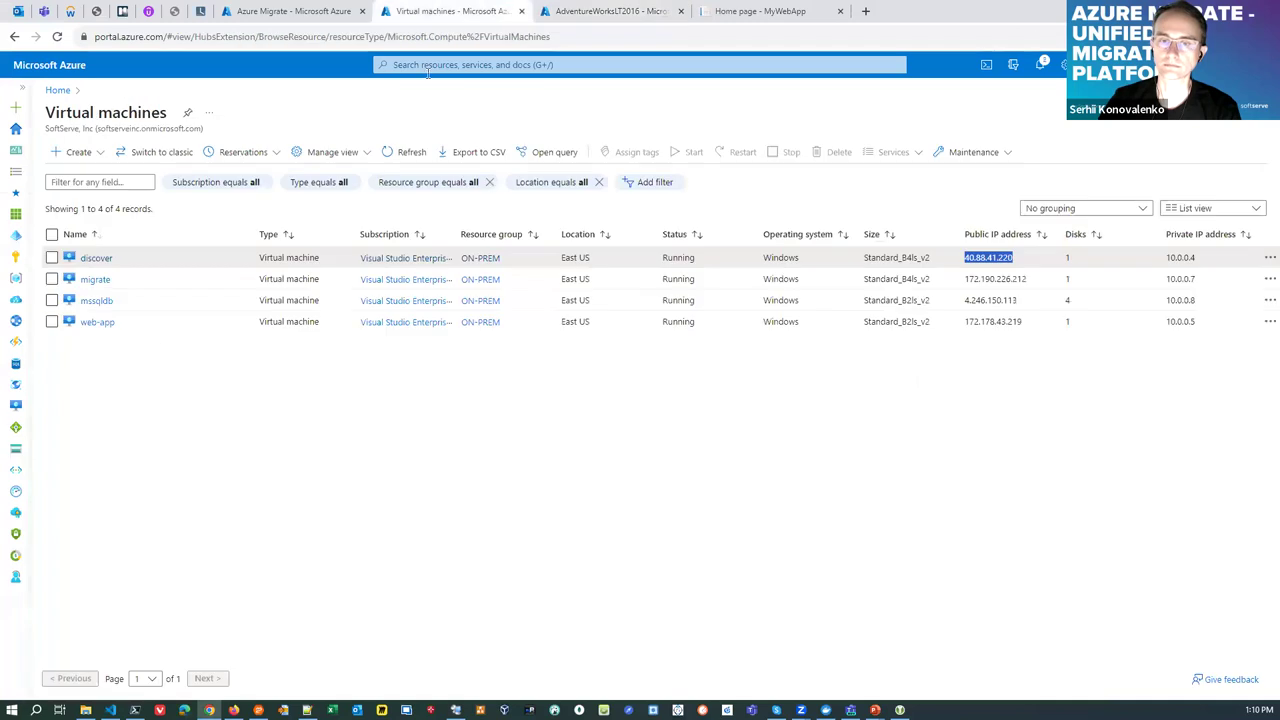
pyautogui.click(15, 300)
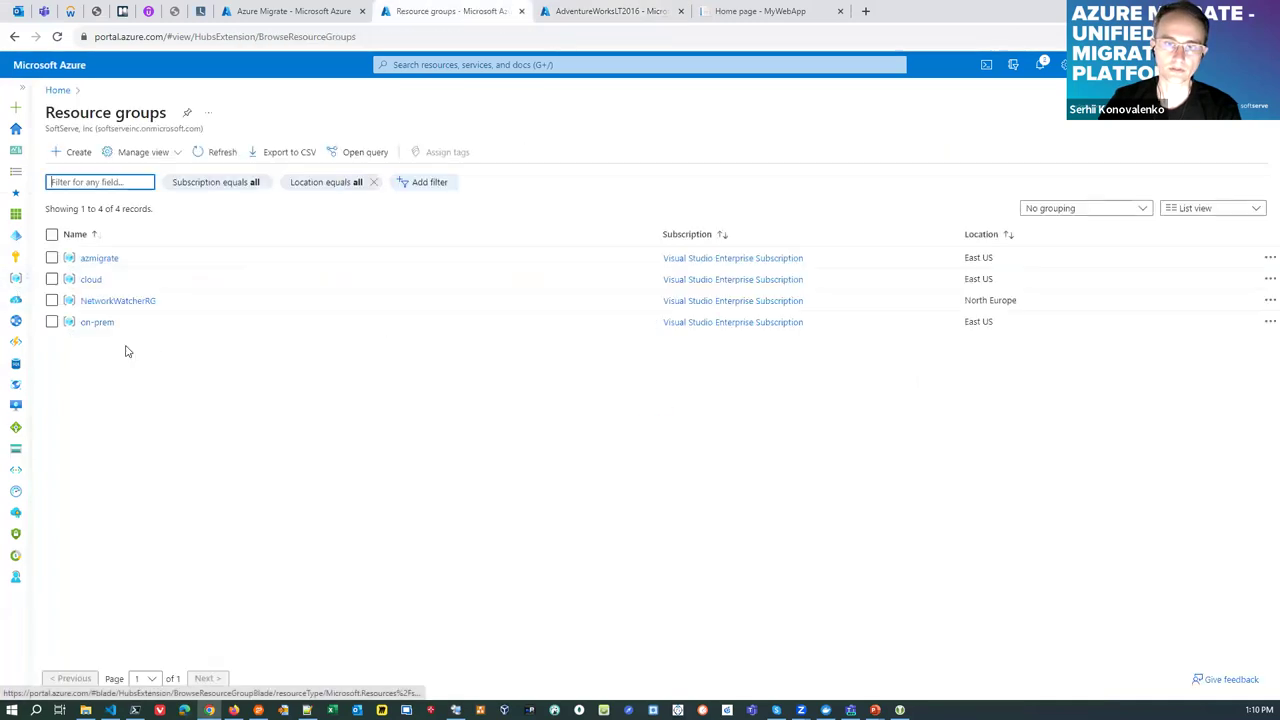
pyautogui.click(91, 281)
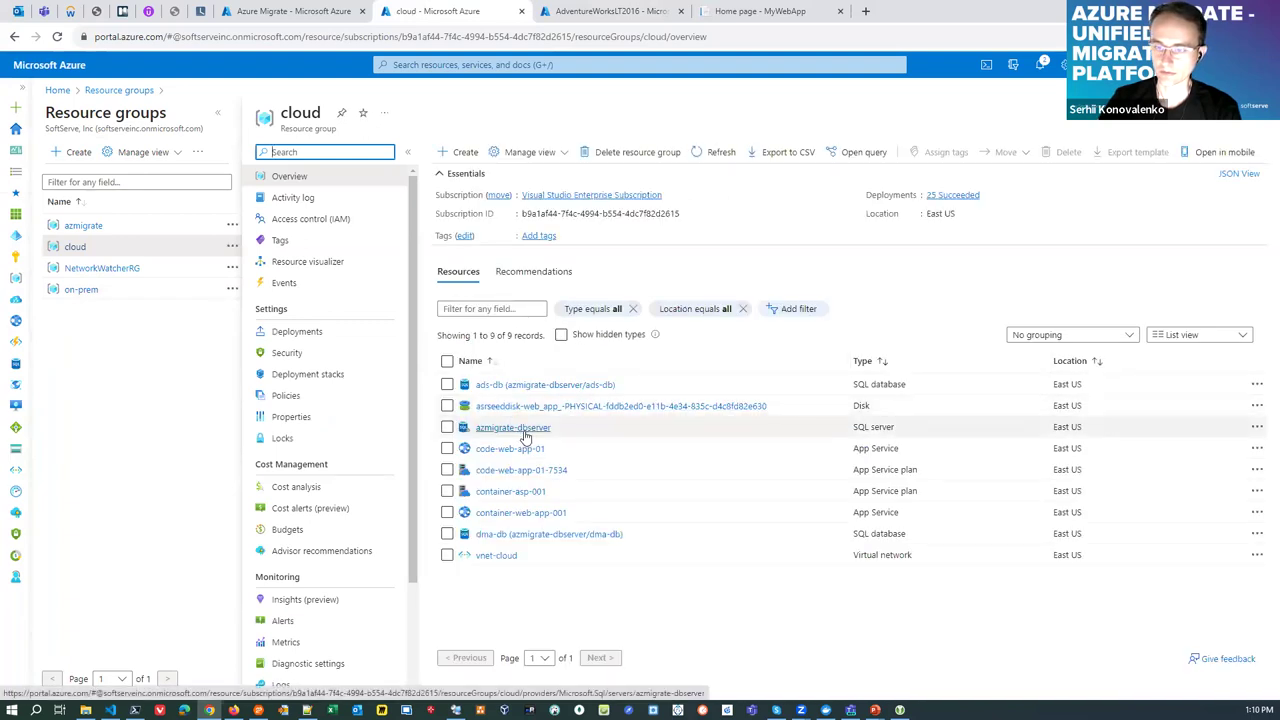
pyautogui.click(528, 388)
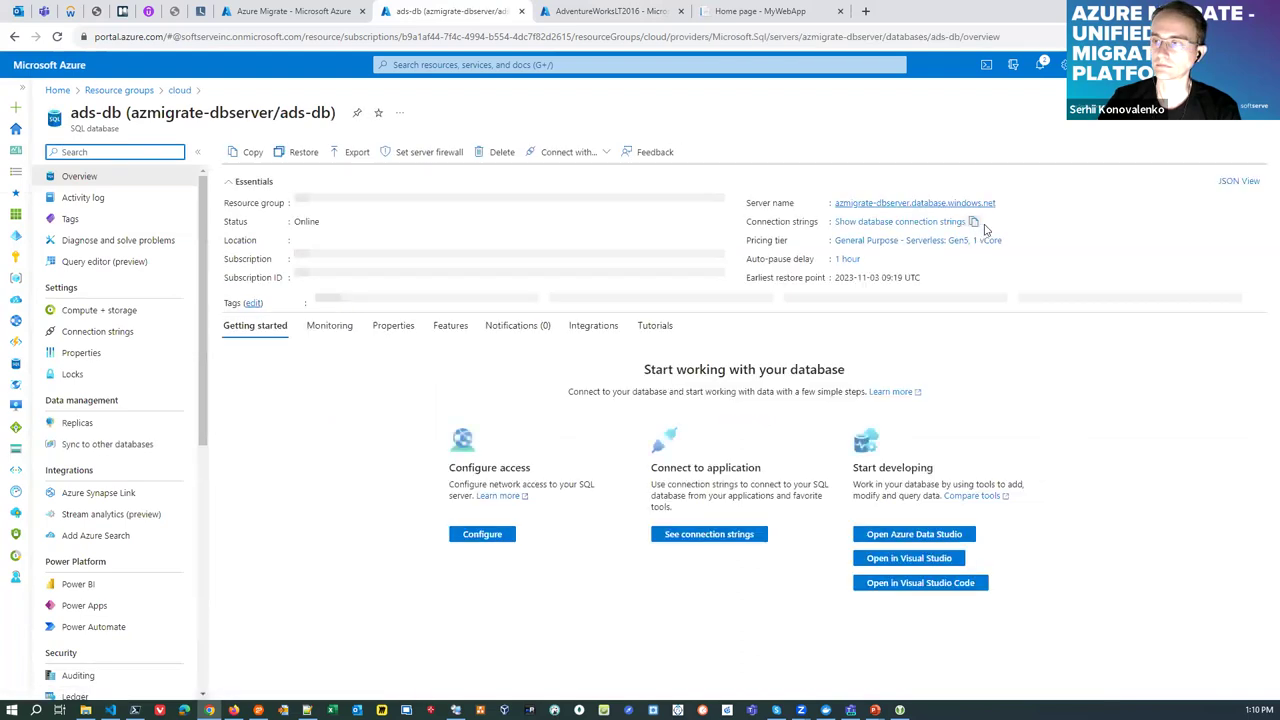
pyautogui.click(1003, 205)
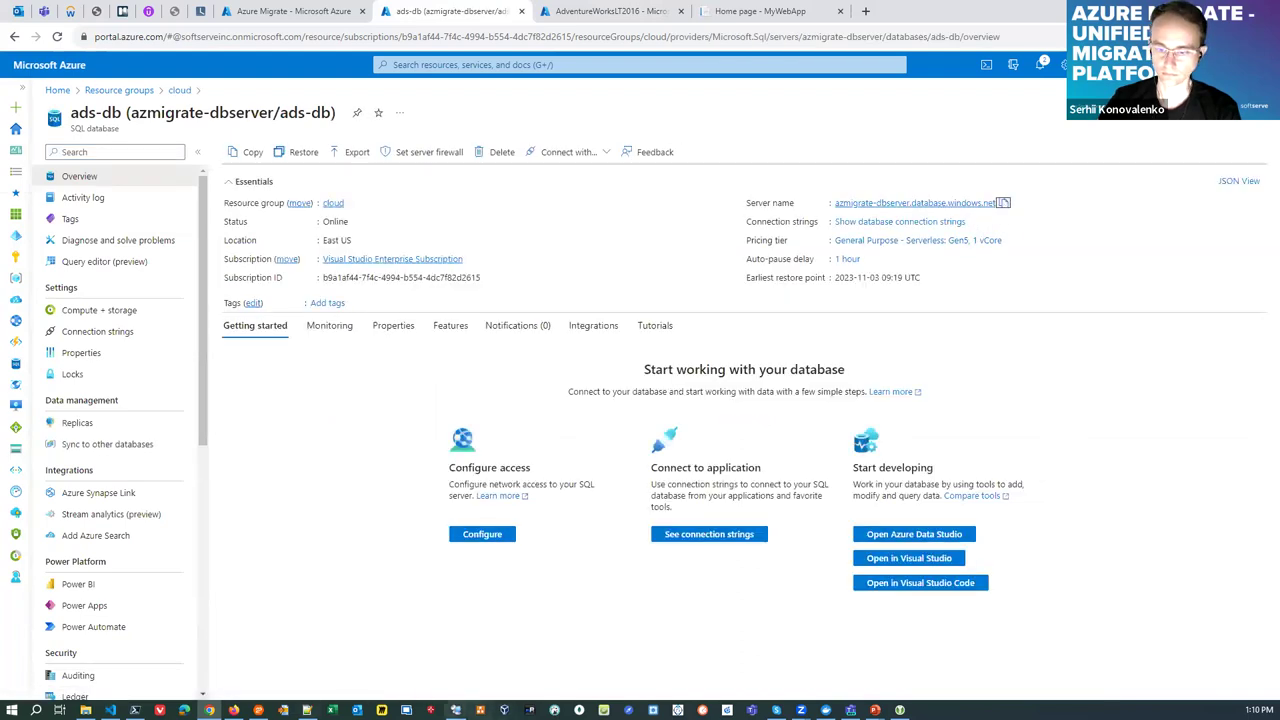
# Back in Data Migration Assistant, connect to target server azmigrate-dbserver.database.windows.net with SQL Server Authentication, entering the account password
pyautogui.click(455, 710)
pyautogui.click(233, 186)
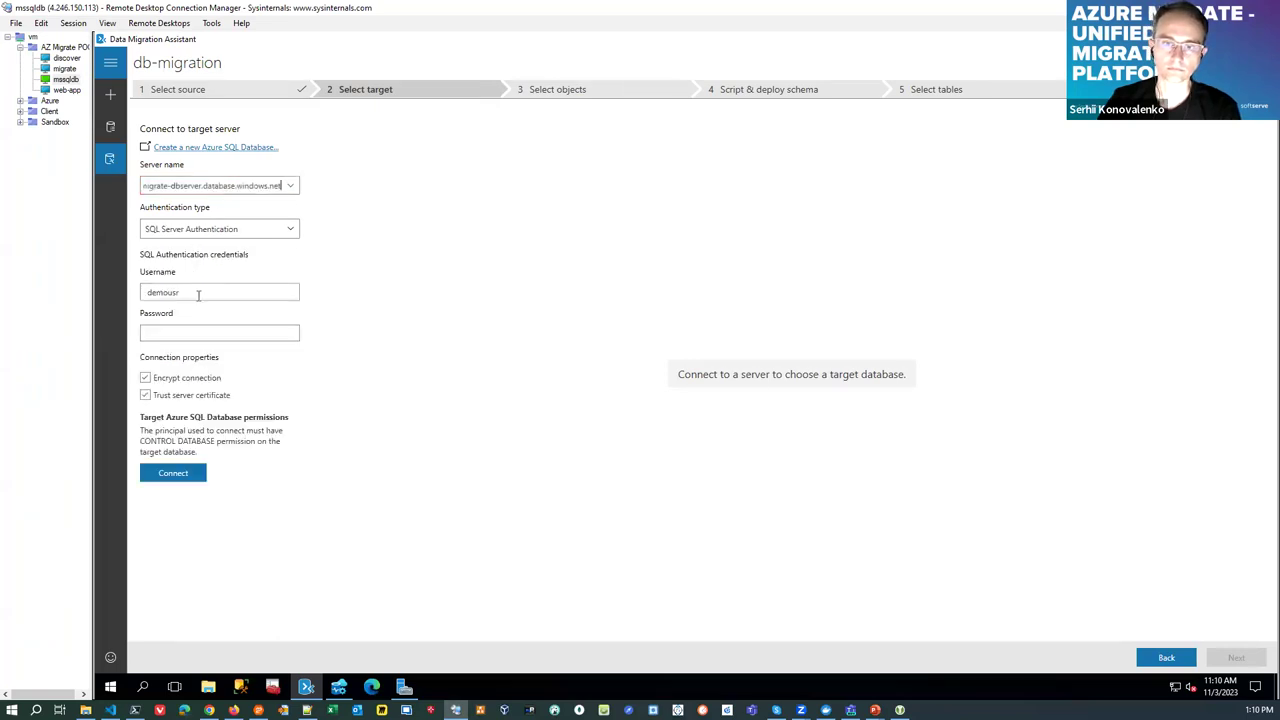
pyautogui.click(198, 334)
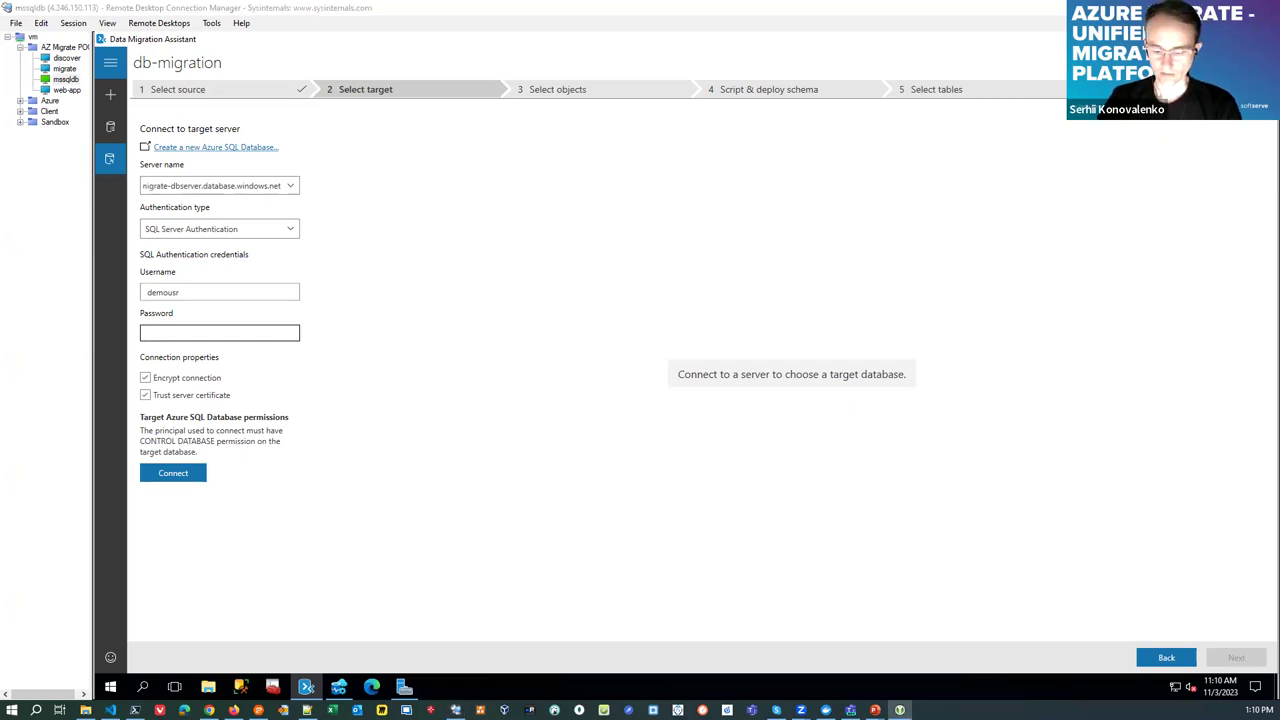
pyautogui.click(233, 331)
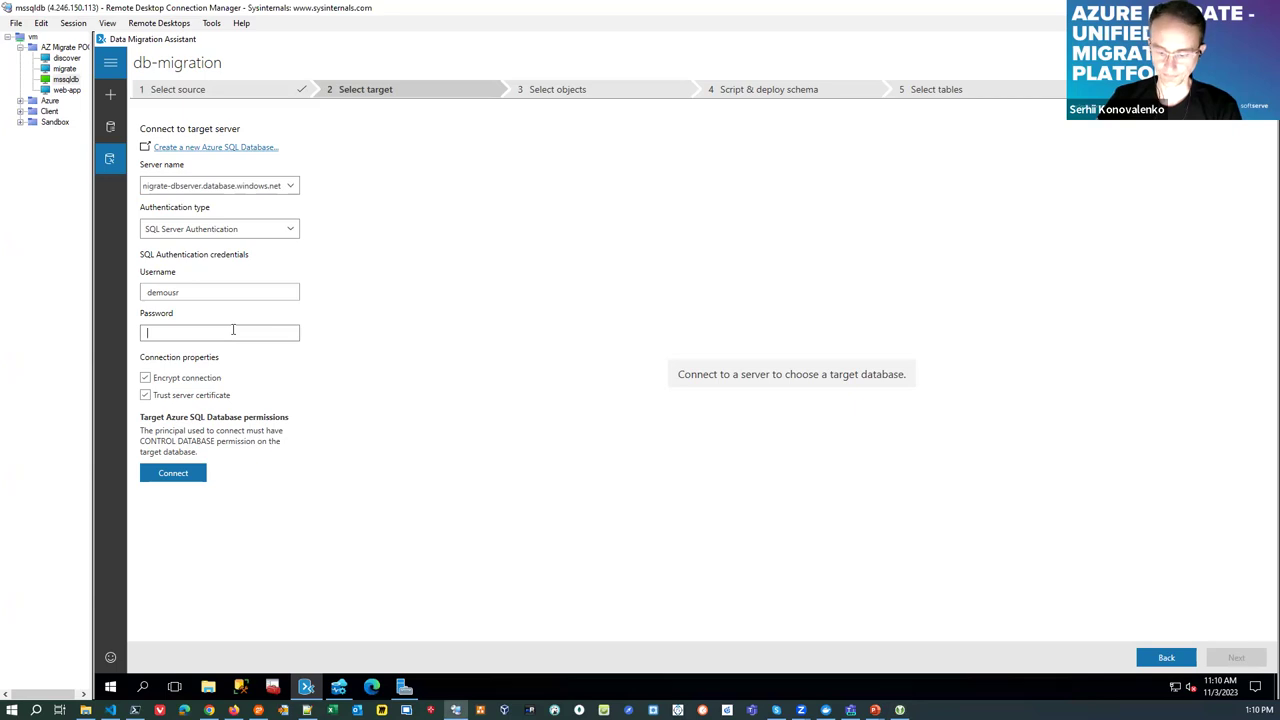
pyautogui.hotkey('ctrl', 'v')
pyautogui.click(176, 477)
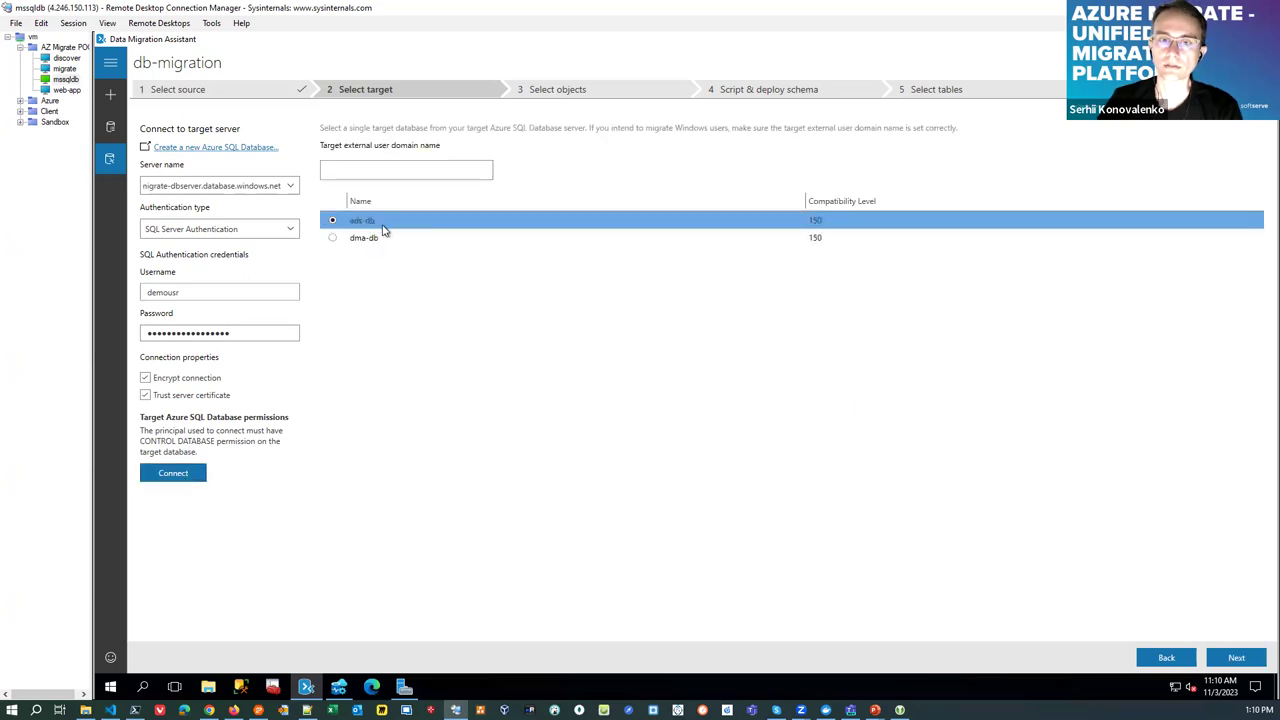
# Select dma-db as the target database and proceed to selecting the AdventureWorksLT2016 schema objects
pyautogui.click(368, 244)
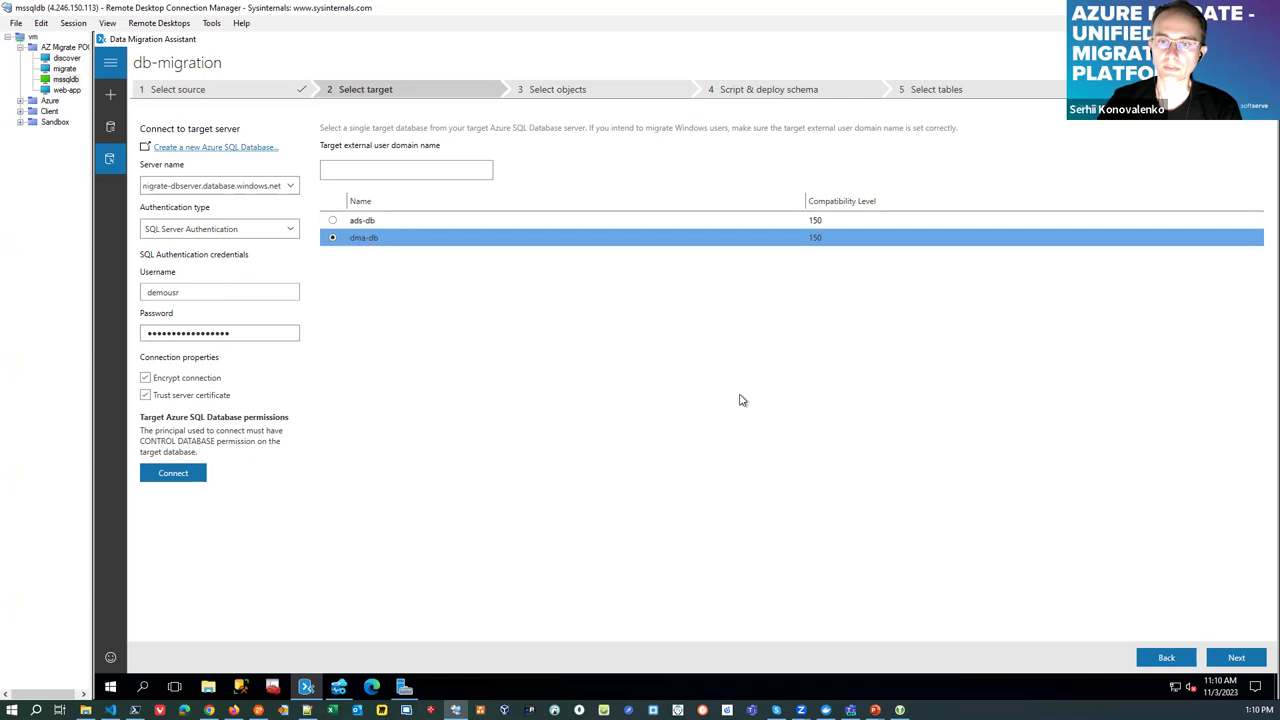
pyautogui.click(1238, 658)
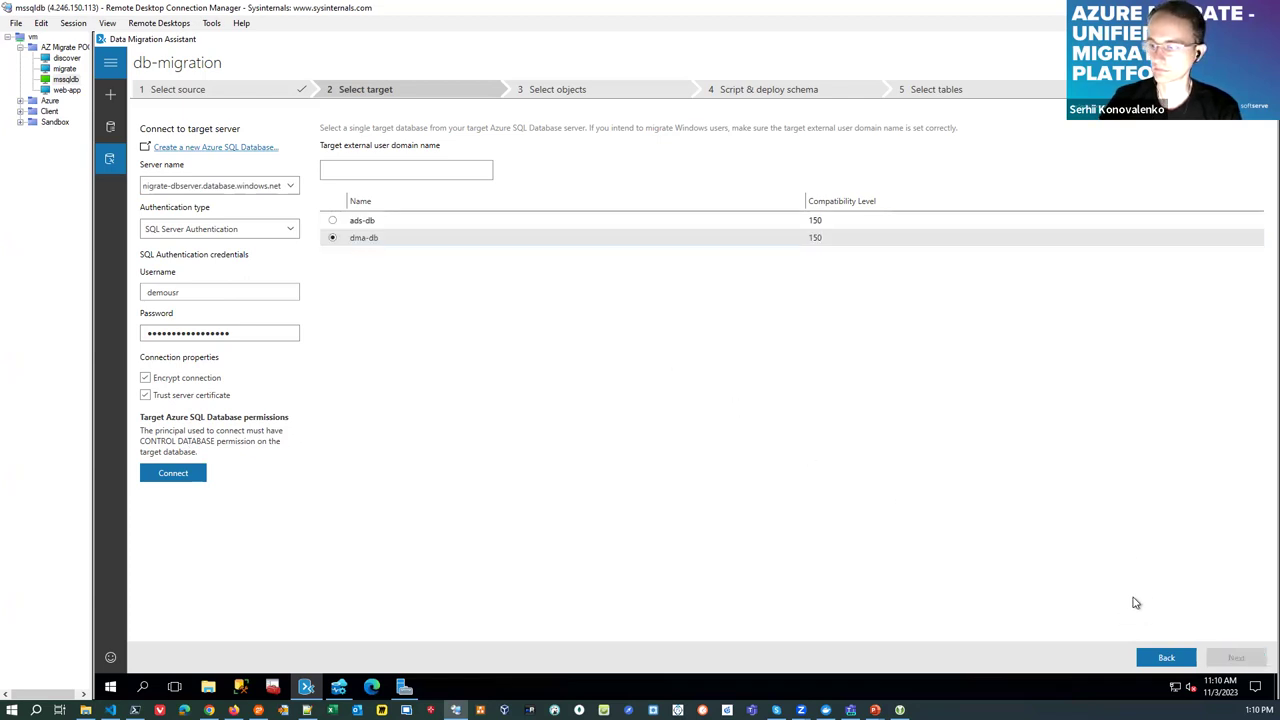
pyautogui.click(370, 237)
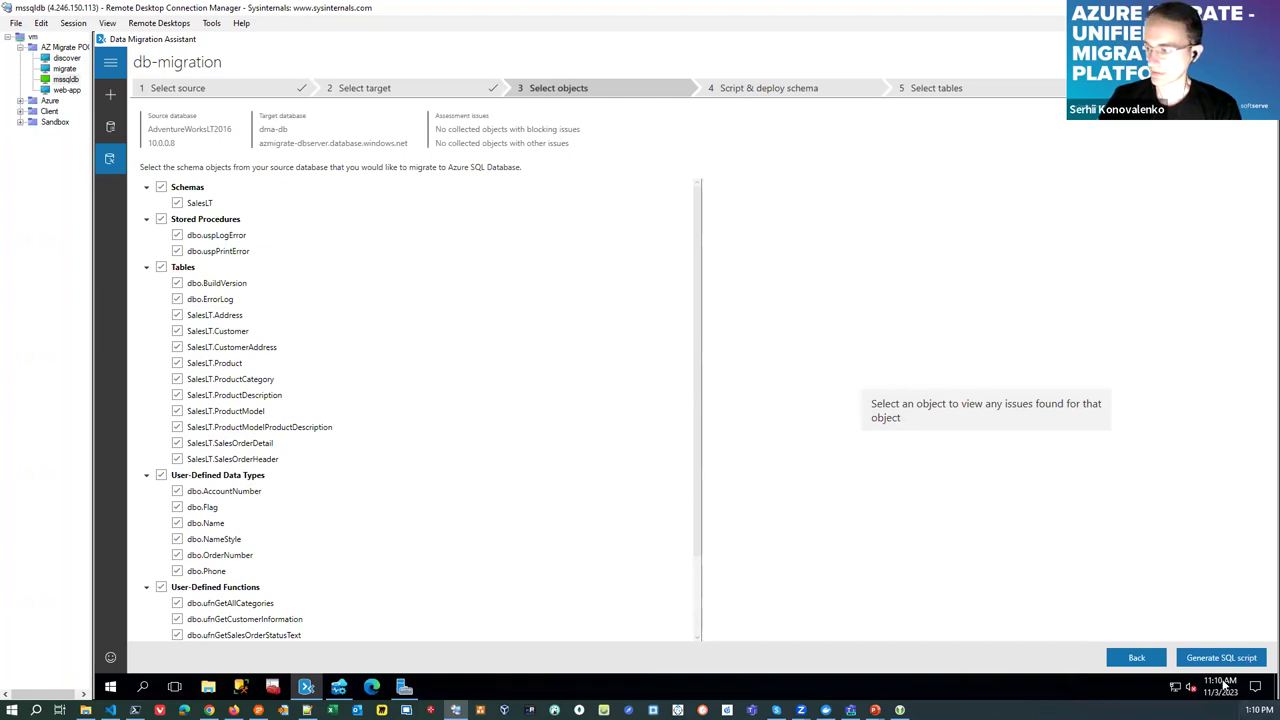
# Generate and deploy the schema script for all selected objects to dma-db, and start the data migration with all tables selected
pyautogui.click(1216, 660)
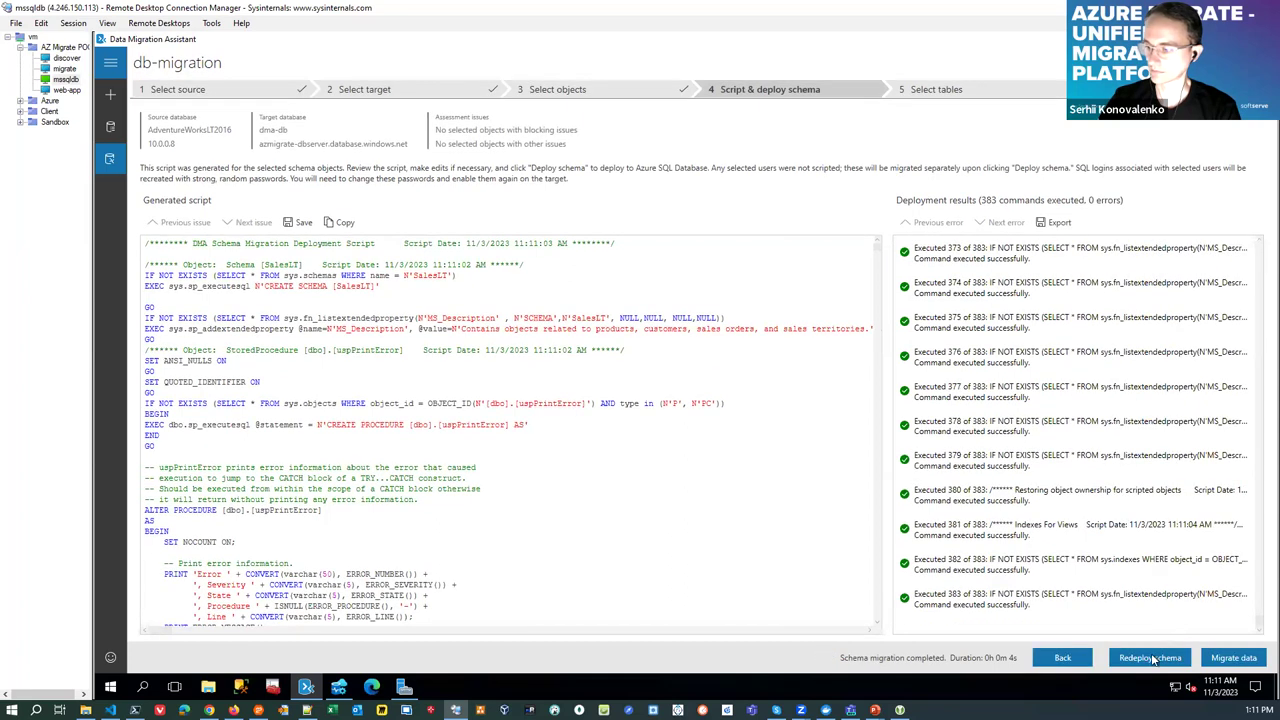
pyautogui.click(1240, 660)
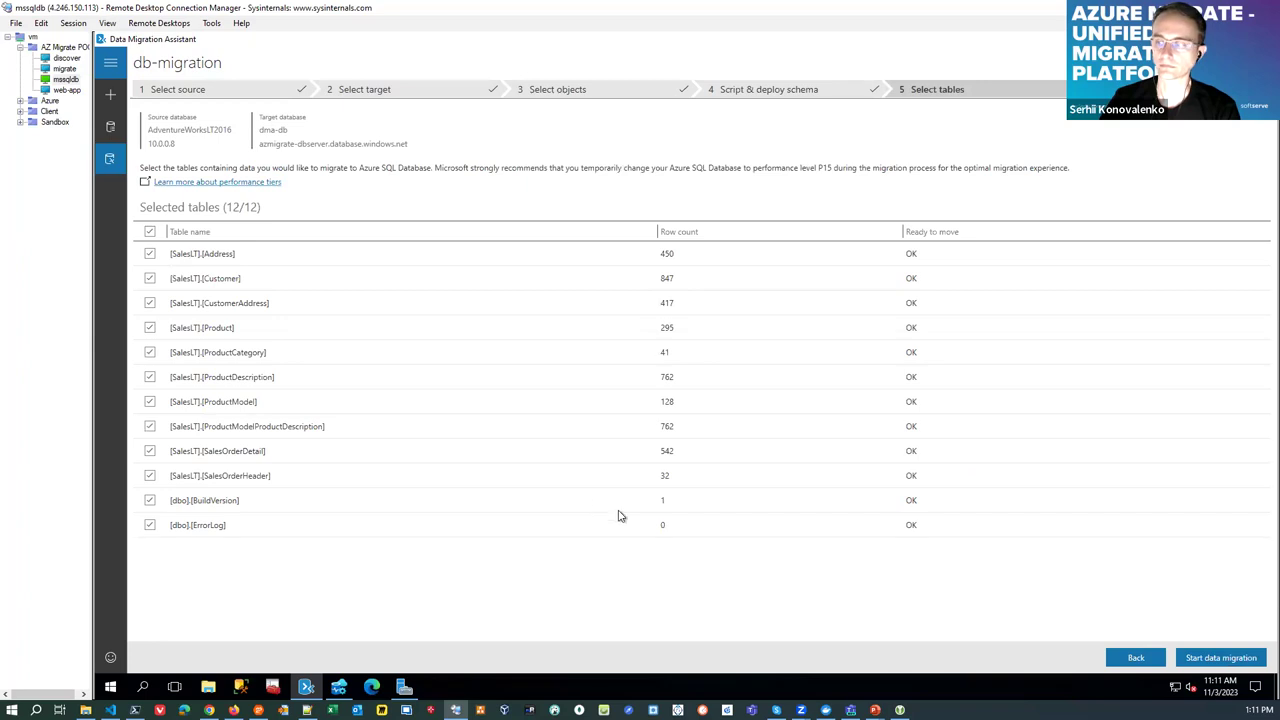
pyautogui.click(1226, 660)
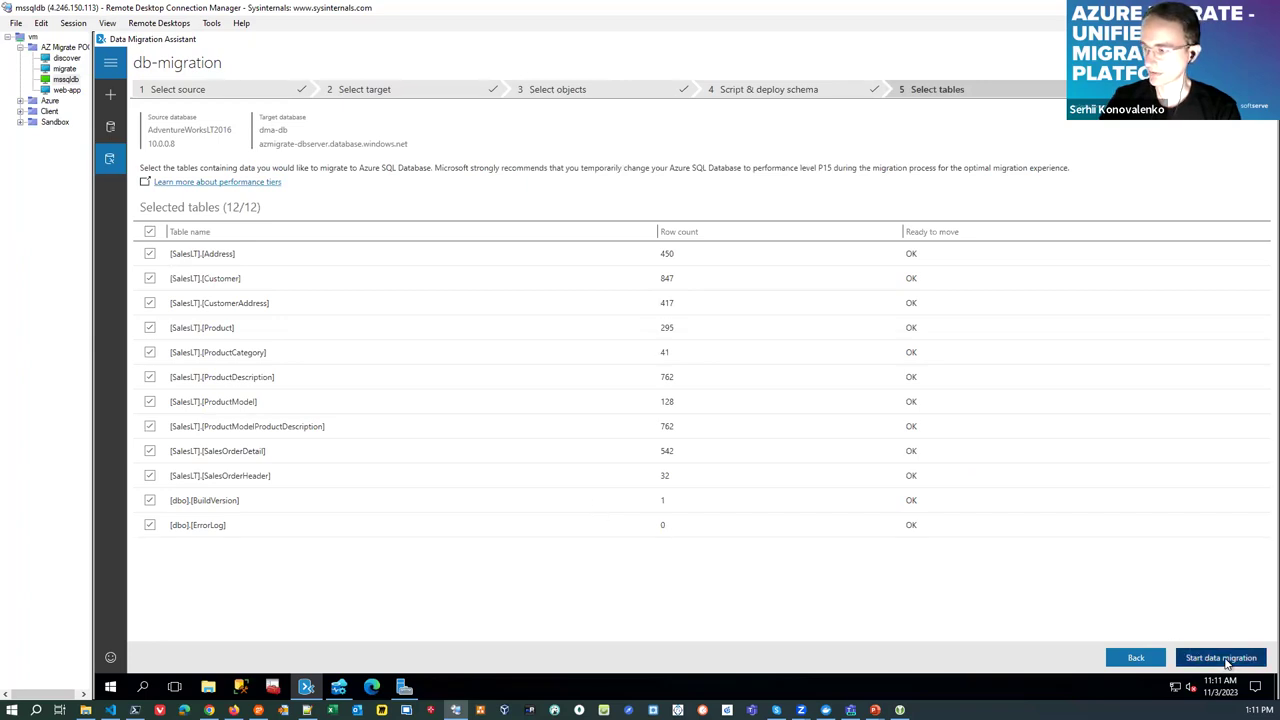
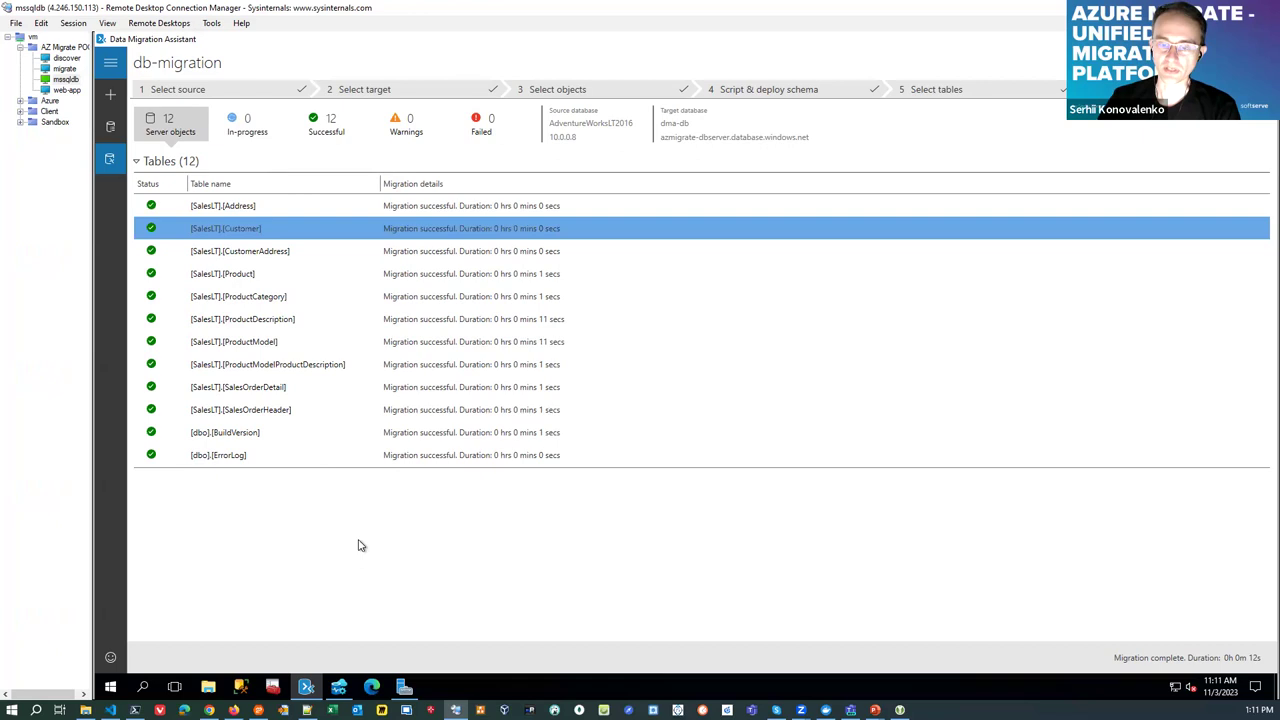
# Switch to Azure Data Studio on the mssqldb machine and refresh the database migration status
pyautogui.click(209, 709)
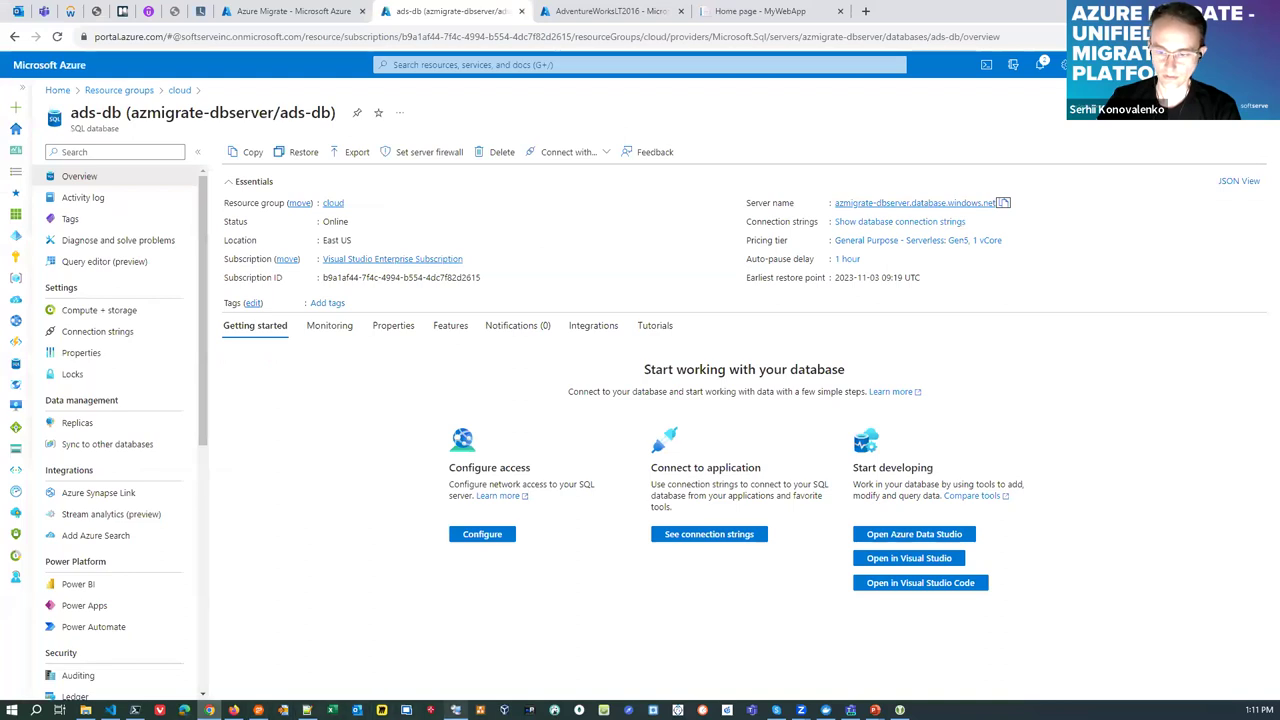
pyautogui.click(455, 709)
pyautogui.click(339, 686)
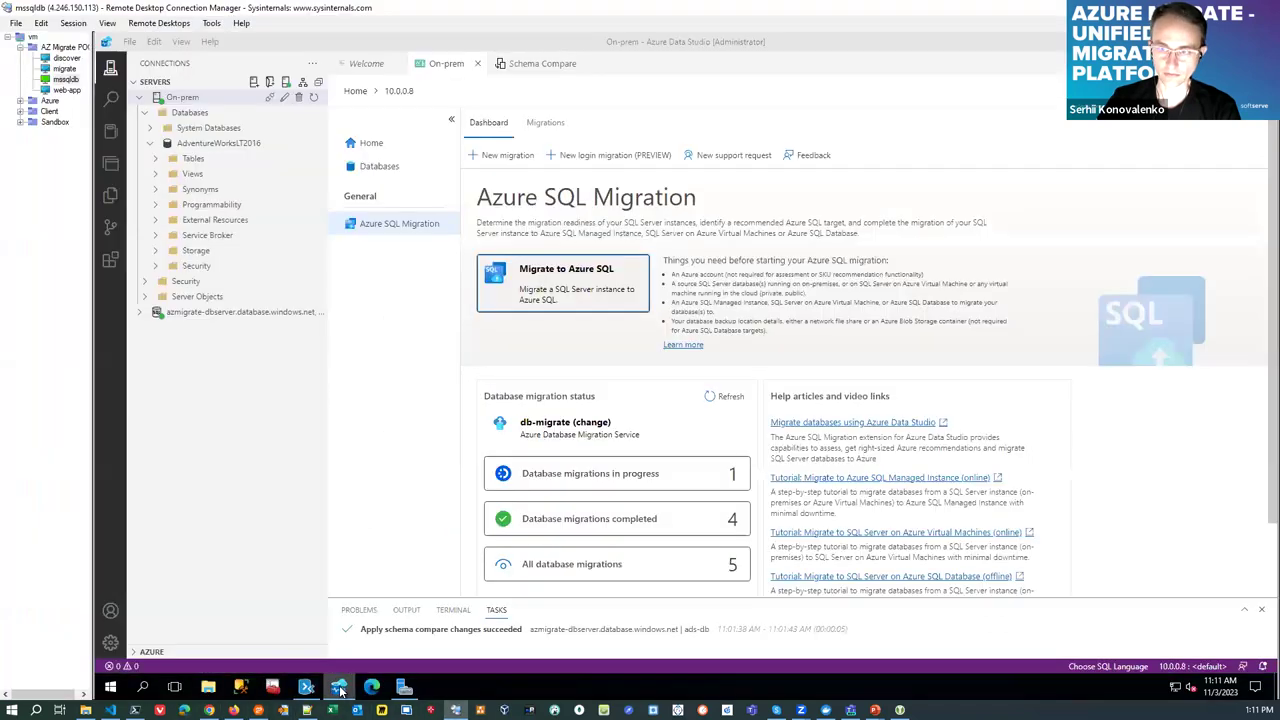
pyautogui.click(729, 397)
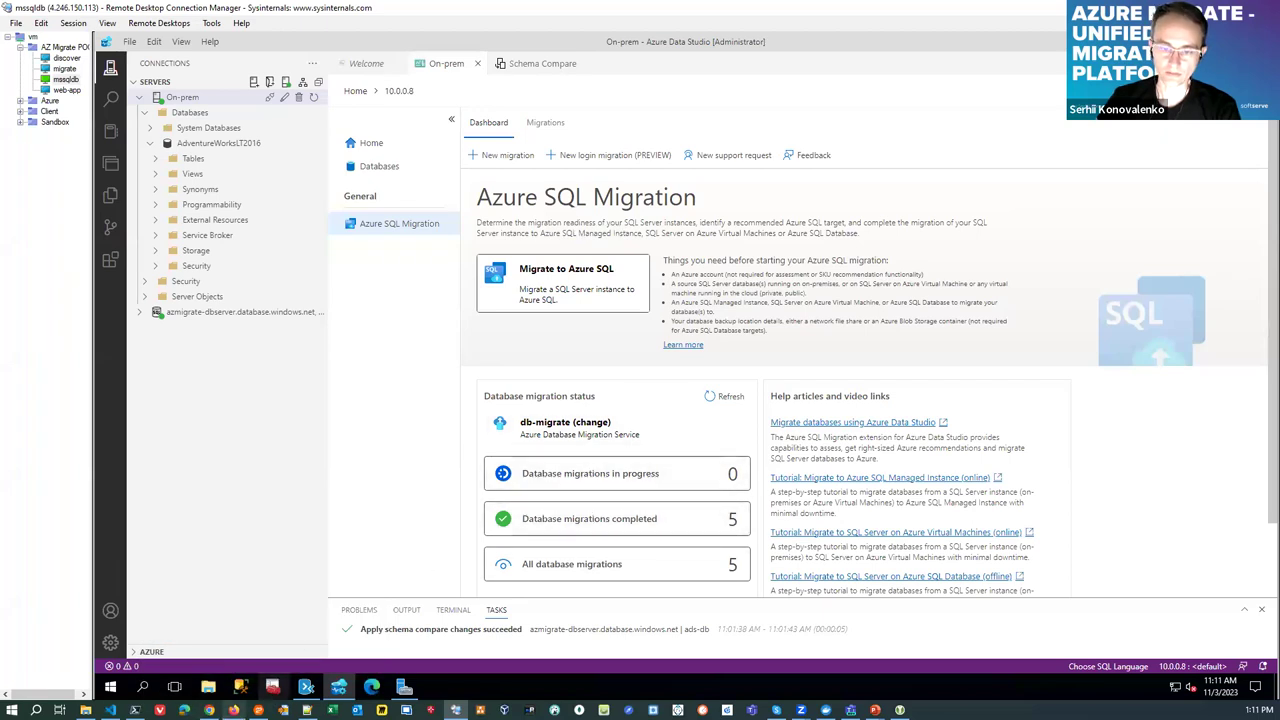
# Switch to the Azure portal and show the migrations of the db-migrate service in the azmigrate resource group
pyautogui.moveTo(240, 688)
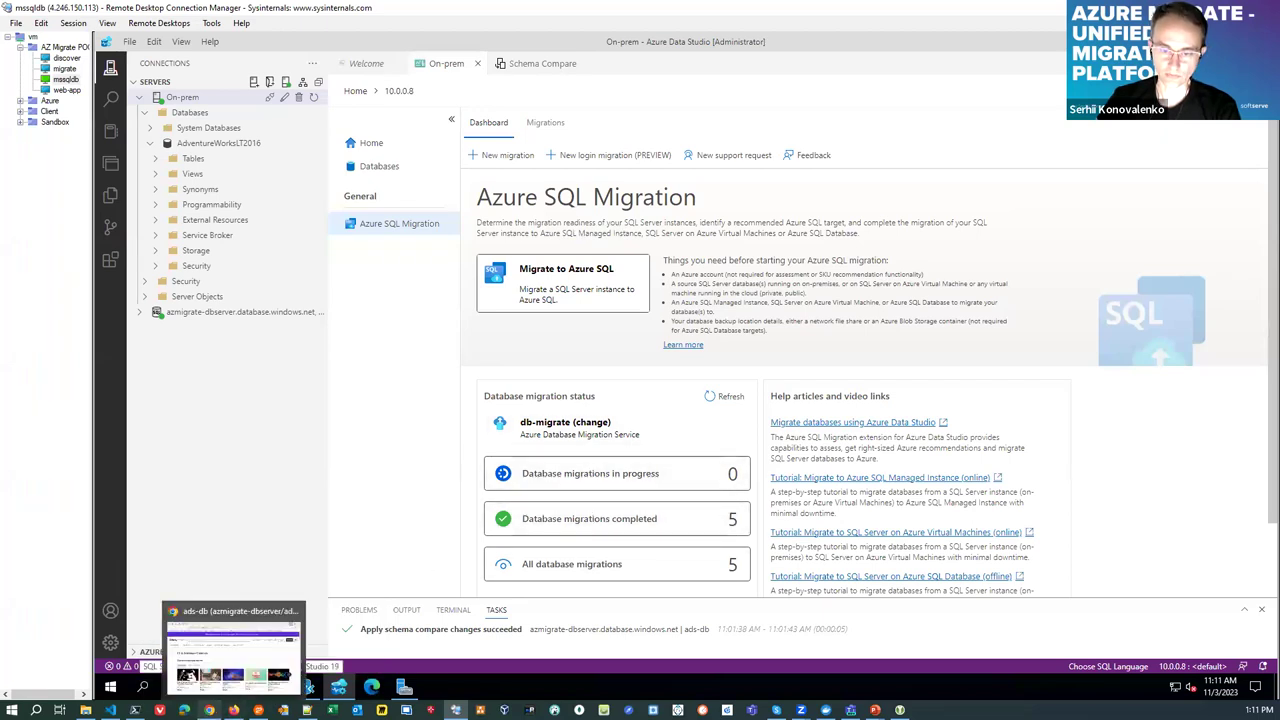
pyautogui.click(209, 710)
pyautogui.click(16, 281)
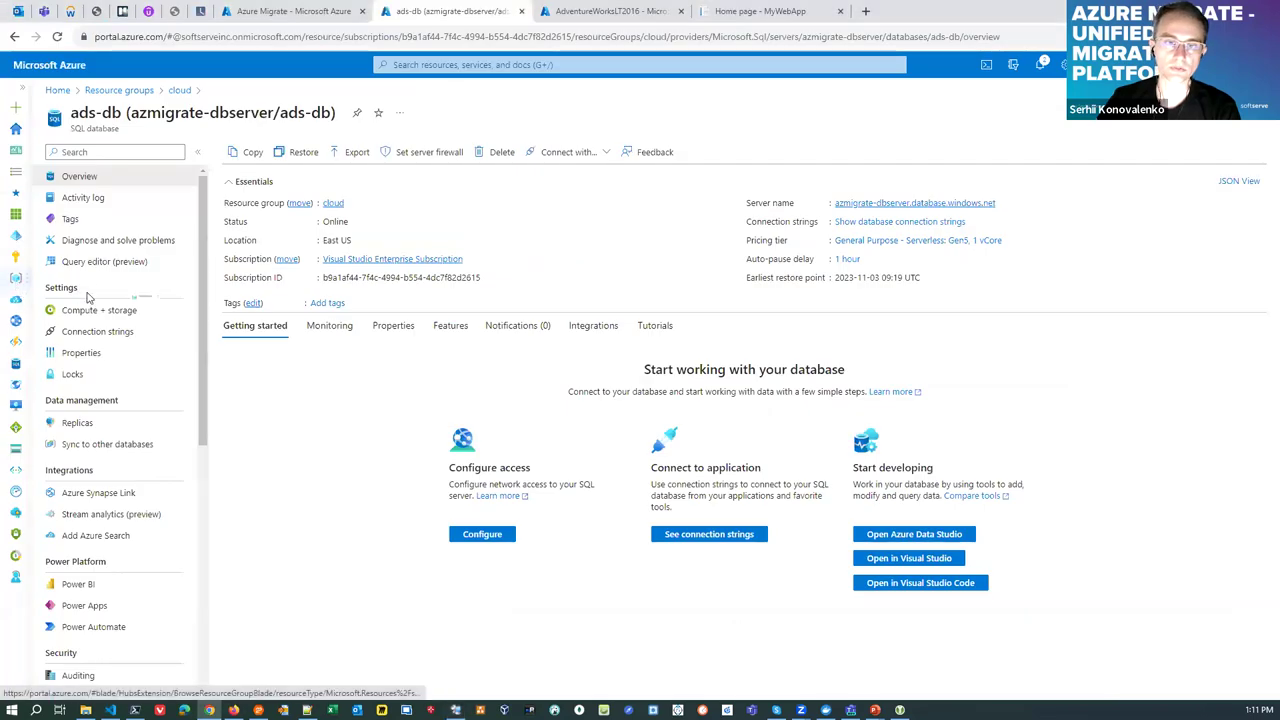
pyautogui.click(99, 259)
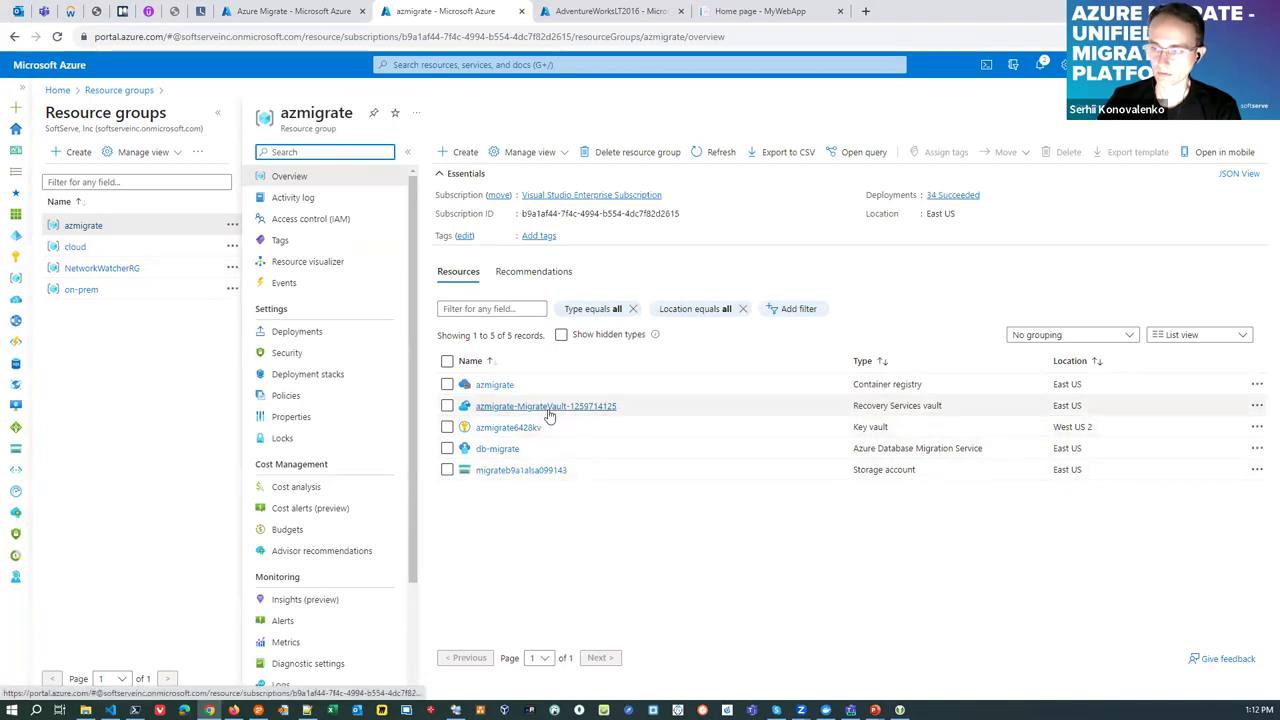
pyautogui.click(500, 449)
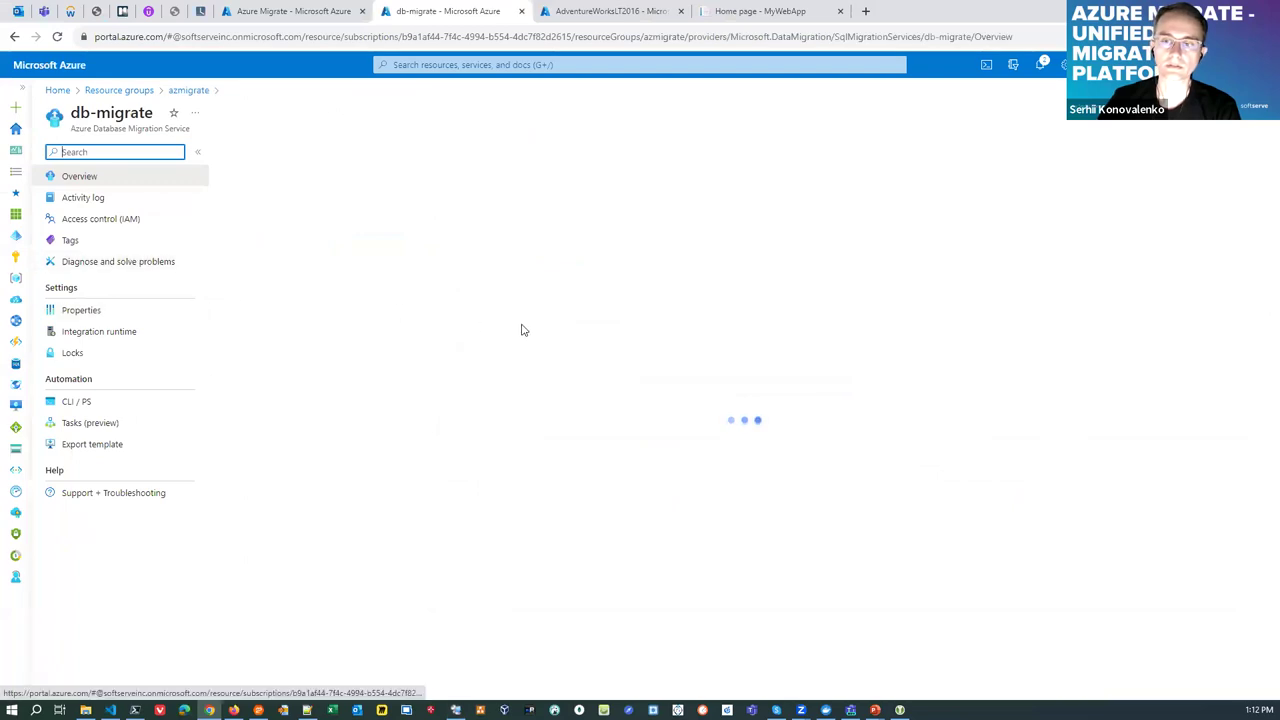
pyautogui.click(528, 416)
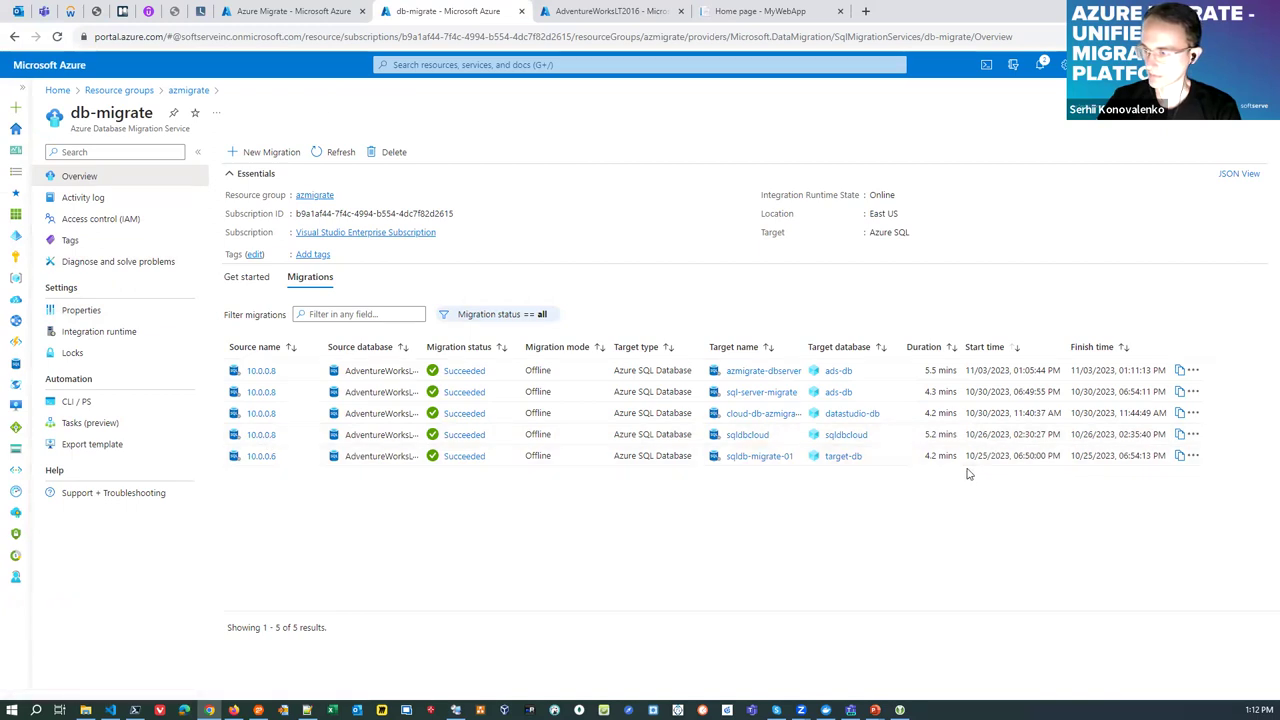
# Refresh the migrations list, open the AdventureWorksLT2016 migration to ads-db on azmigrate-dbserver, and page through its table results
pyautogui.click(337, 153)
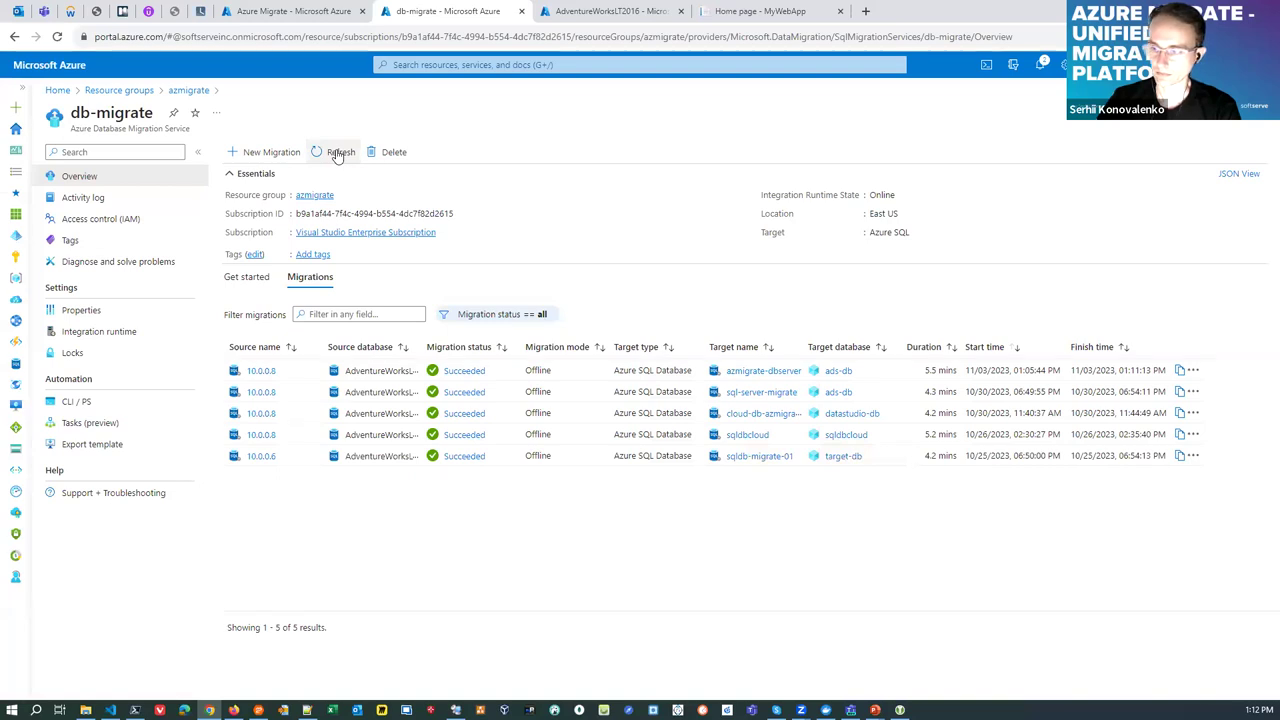
pyautogui.click(262, 371)
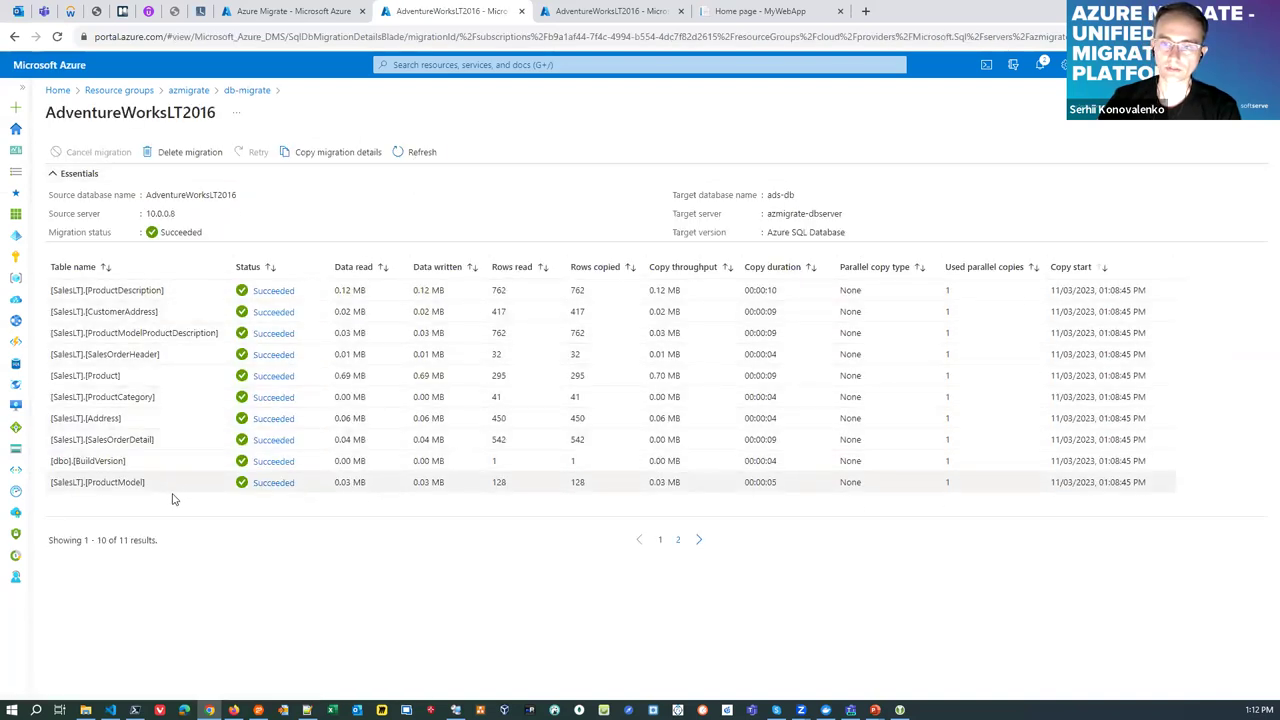
pyautogui.click(696, 541)
pyautogui.click(639, 541)
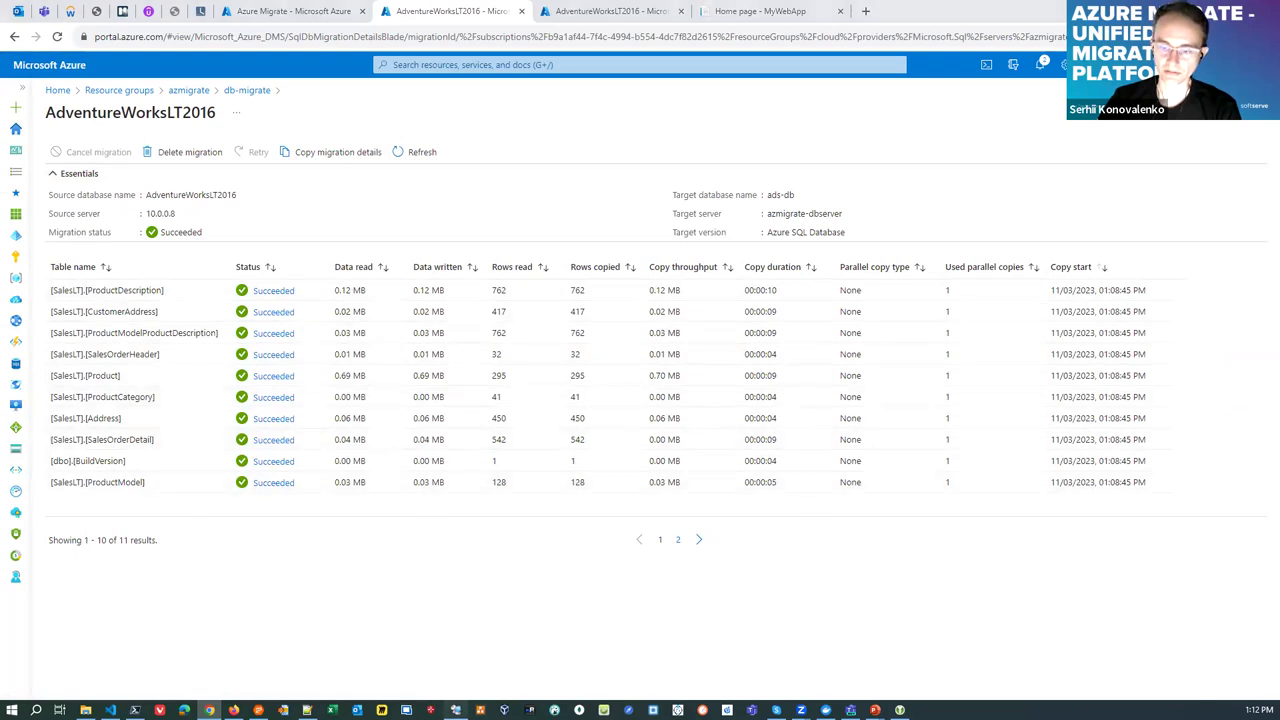
# Switch back to Data Migration Assistant and examine the table-by-table results of the db-migration project
pyautogui.click(455, 710)
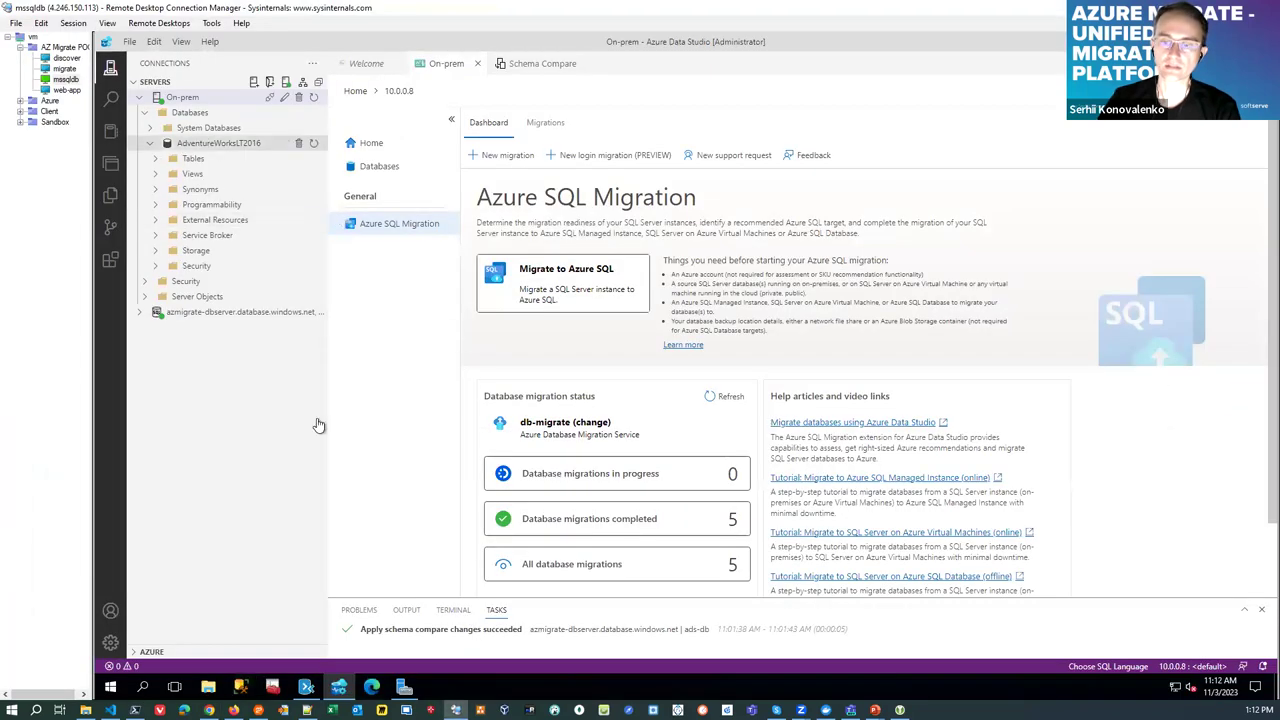
pyautogui.moveTo(339, 686)
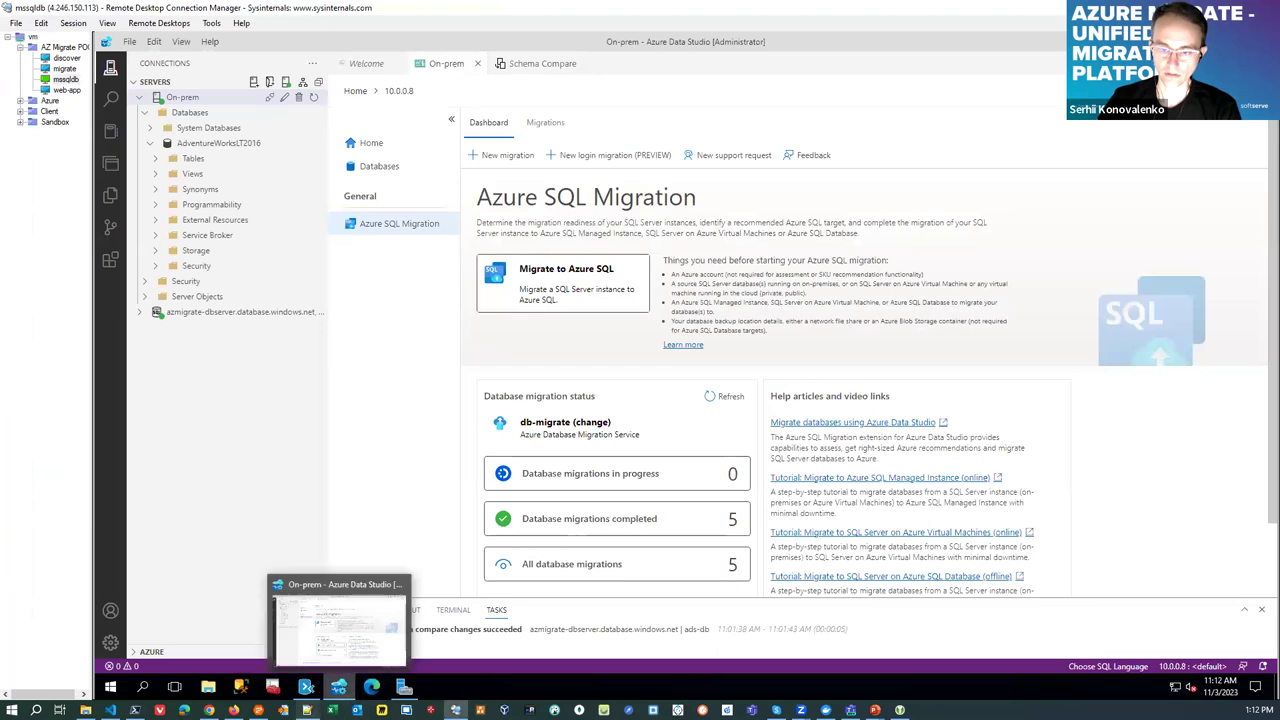
pyautogui.click(307, 686)
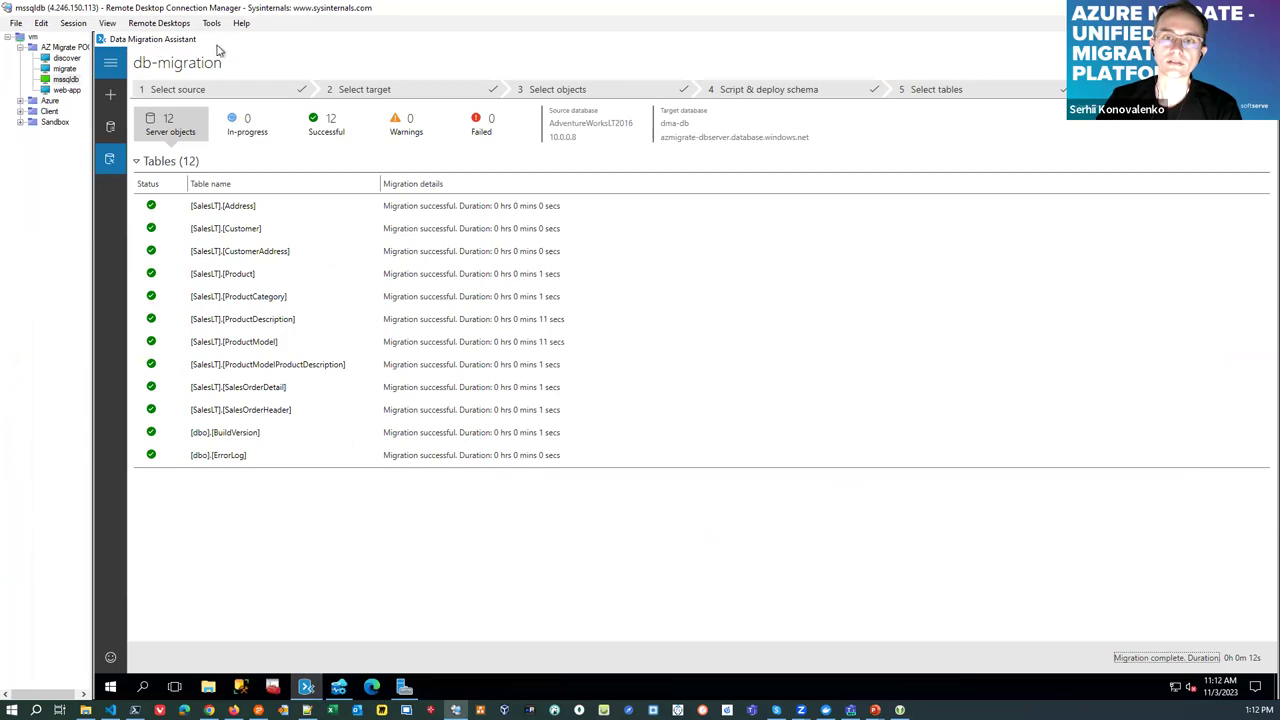
pyautogui.click(244, 304)
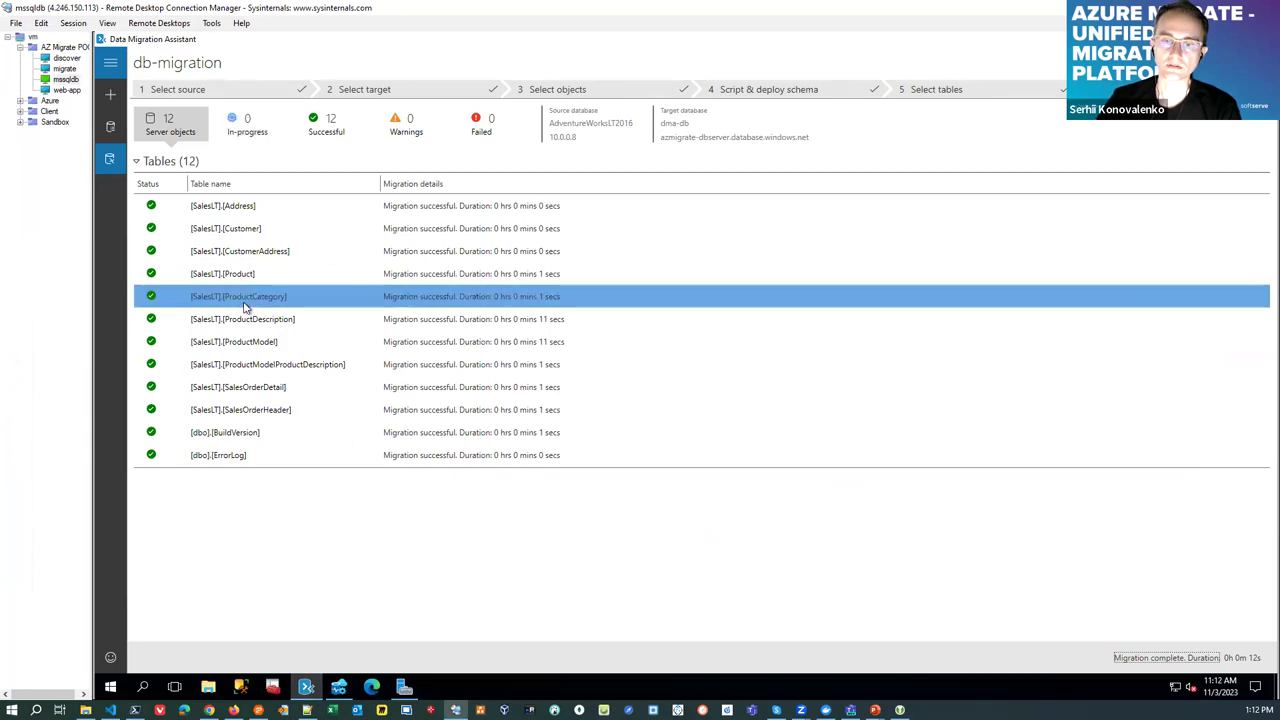
pyautogui.press('Down')
pyautogui.press('Down')
pyautogui.press('Down')
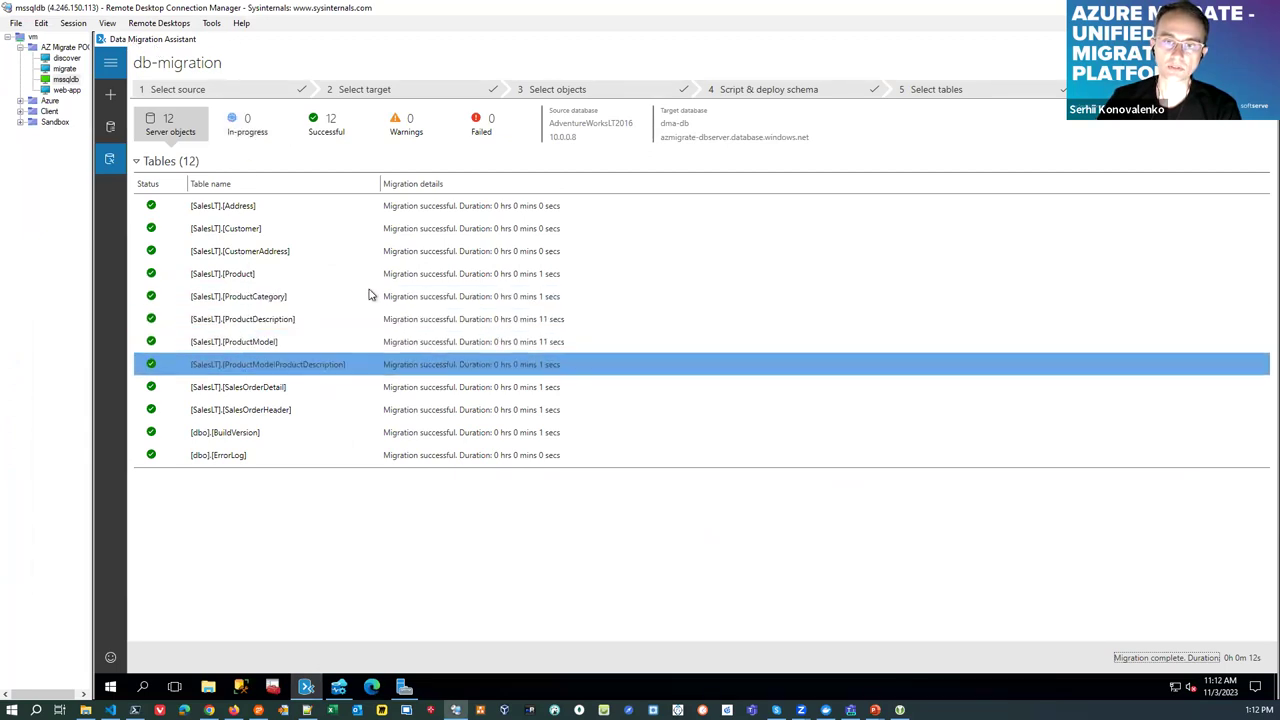
pyautogui.click(277, 203)
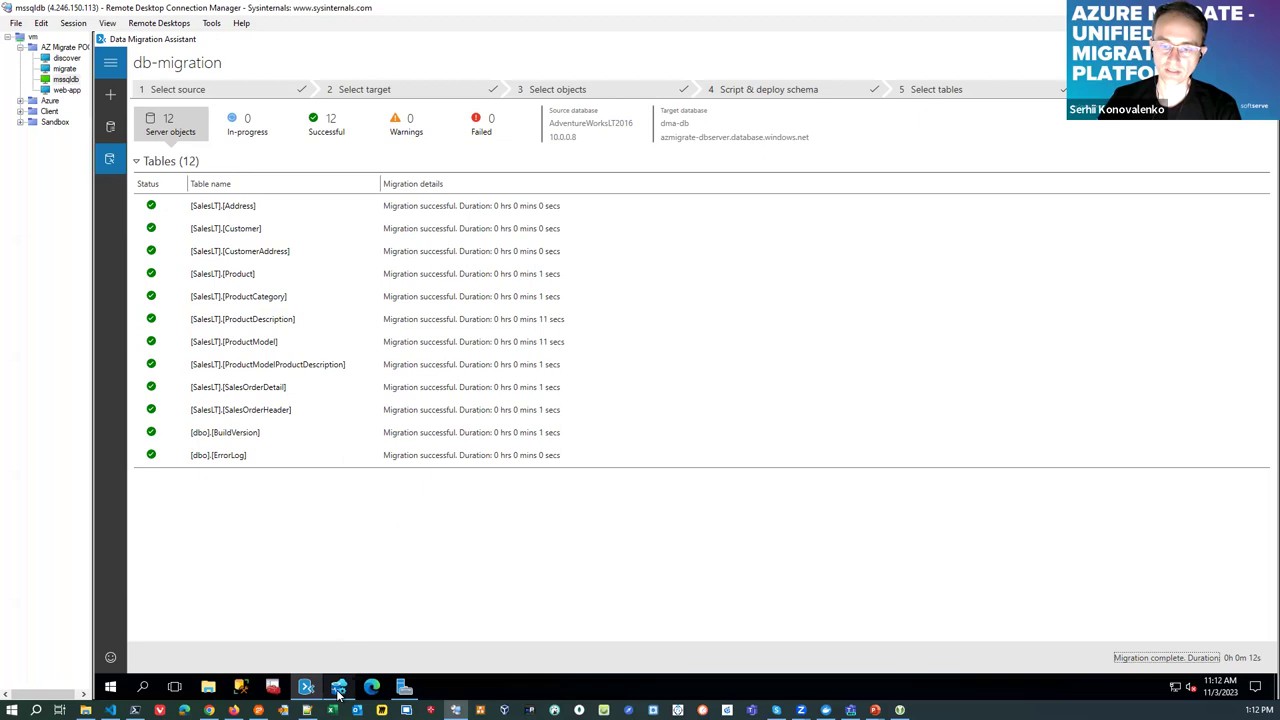
# Switch to Azure Data Studio and examine the Azure SQL Migration dashboard of the On-prem server
pyautogui.moveTo(338, 693)
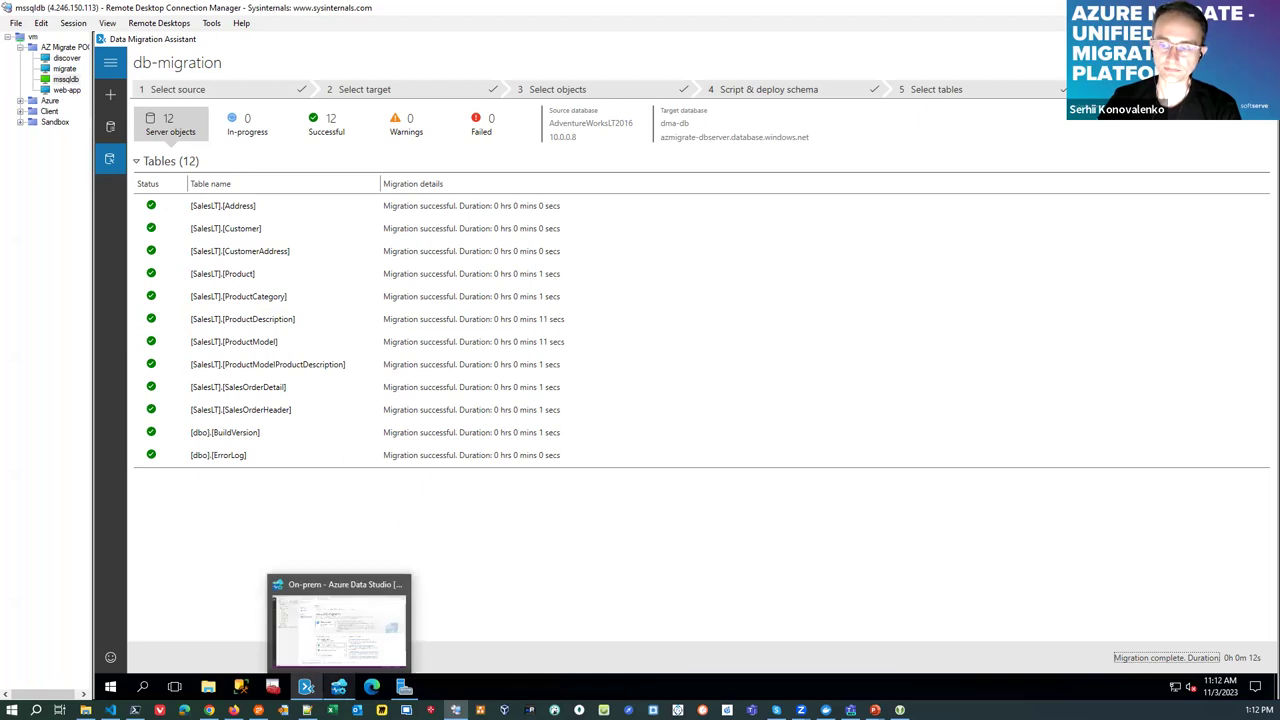
pyautogui.click(338, 688)
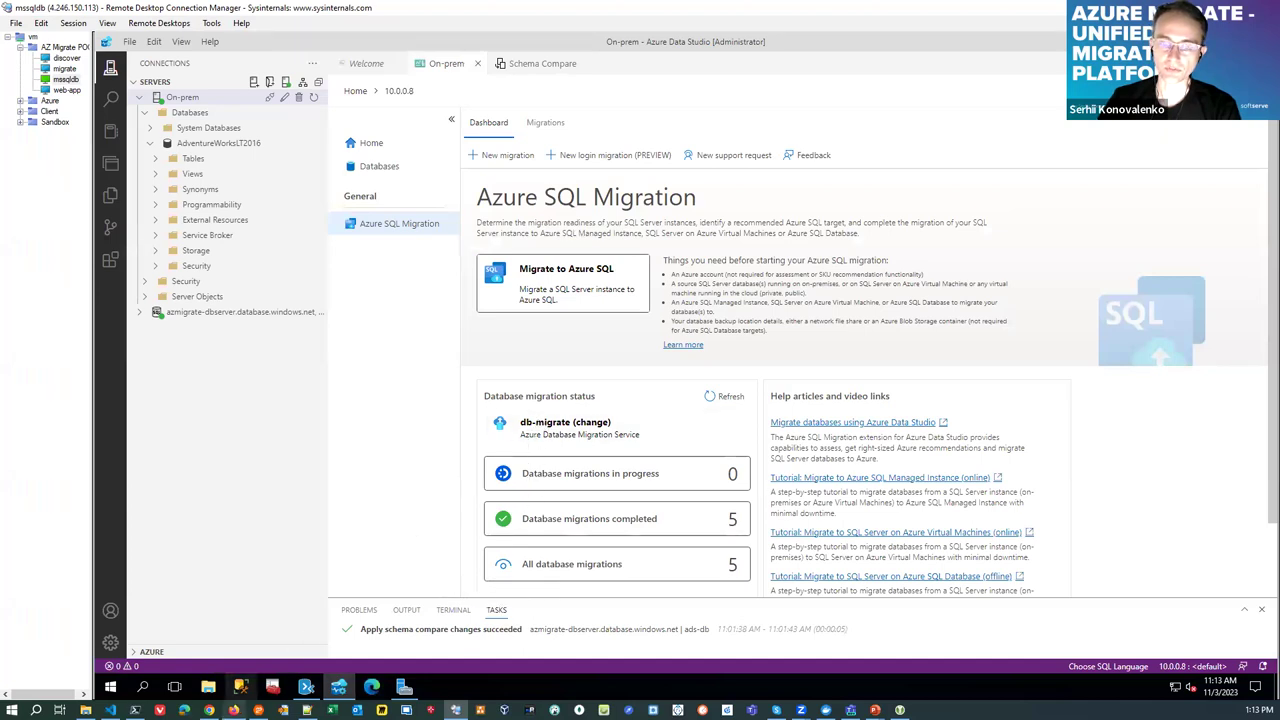
pyautogui.moveTo(240, 688)
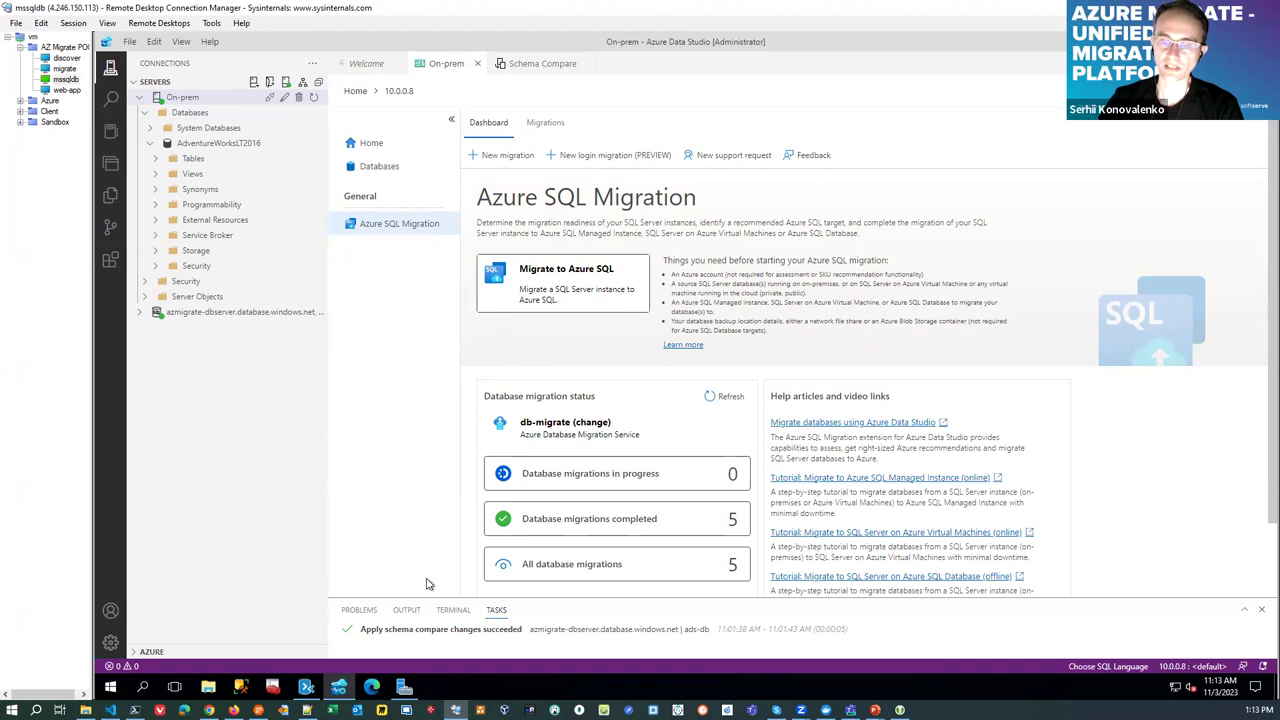
pyautogui.click(716, 576)
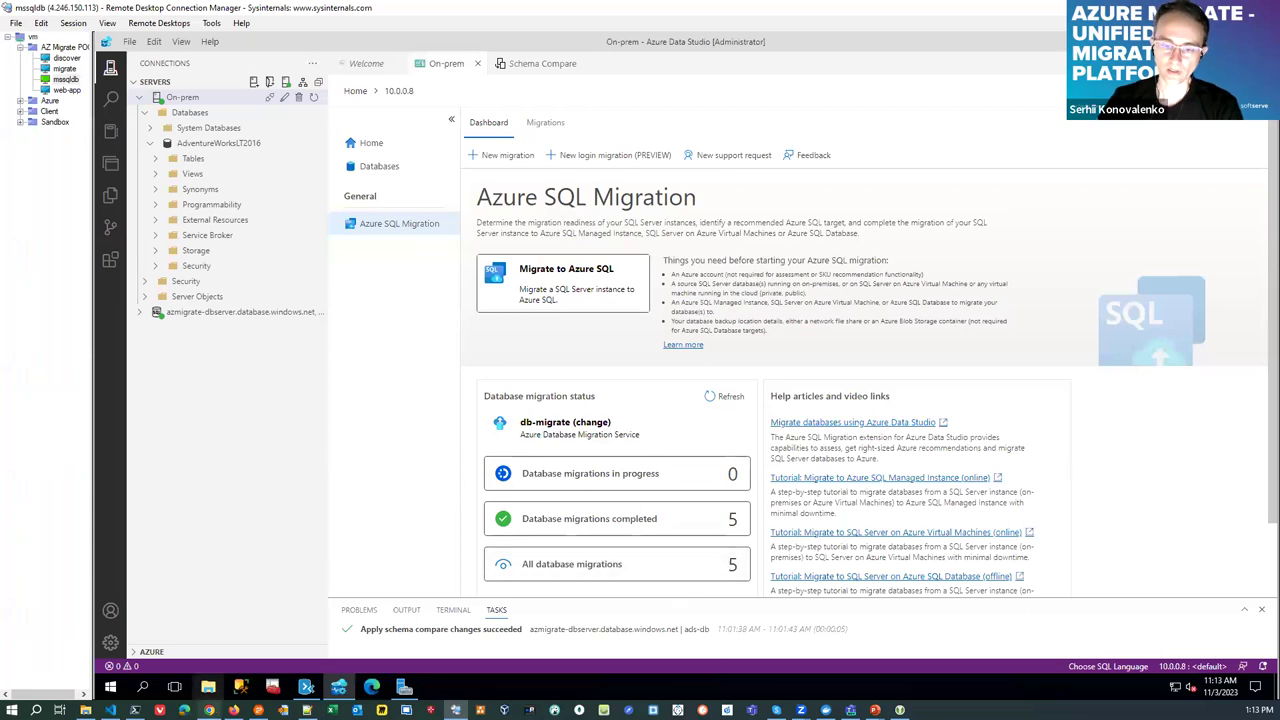
# Switch to the discover machine's remote session and check the deployment status of the web-app container
pyautogui.moveTo(455, 710)
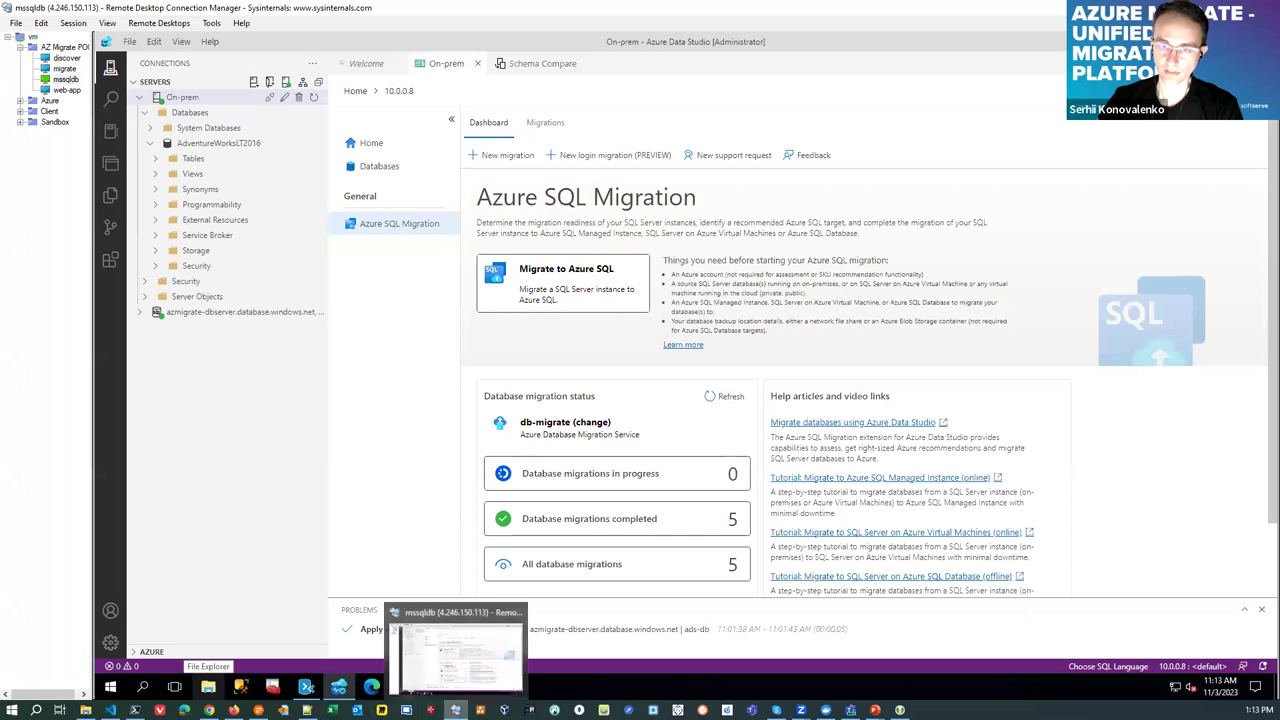
pyautogui.click(63, 58)
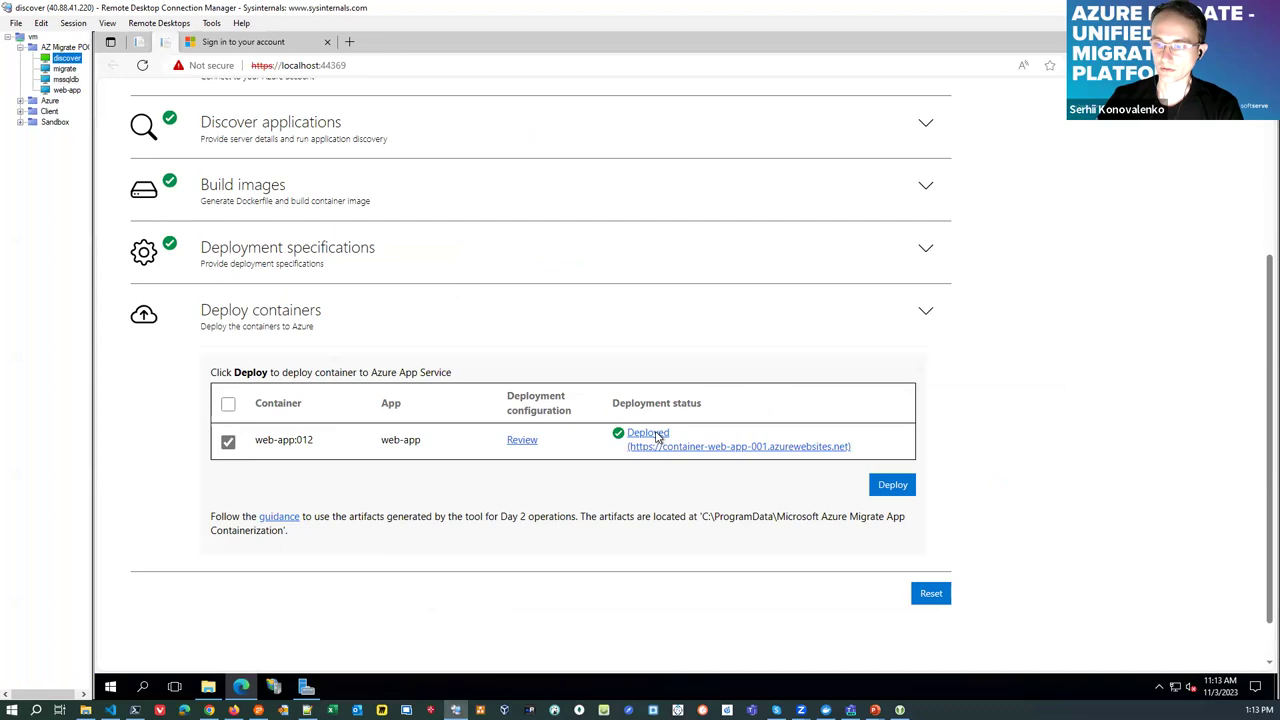
# In the Azure portal, open container-web-app-001 from the cloud resource group and visit its default domain
pyautogui.click(209, 710)
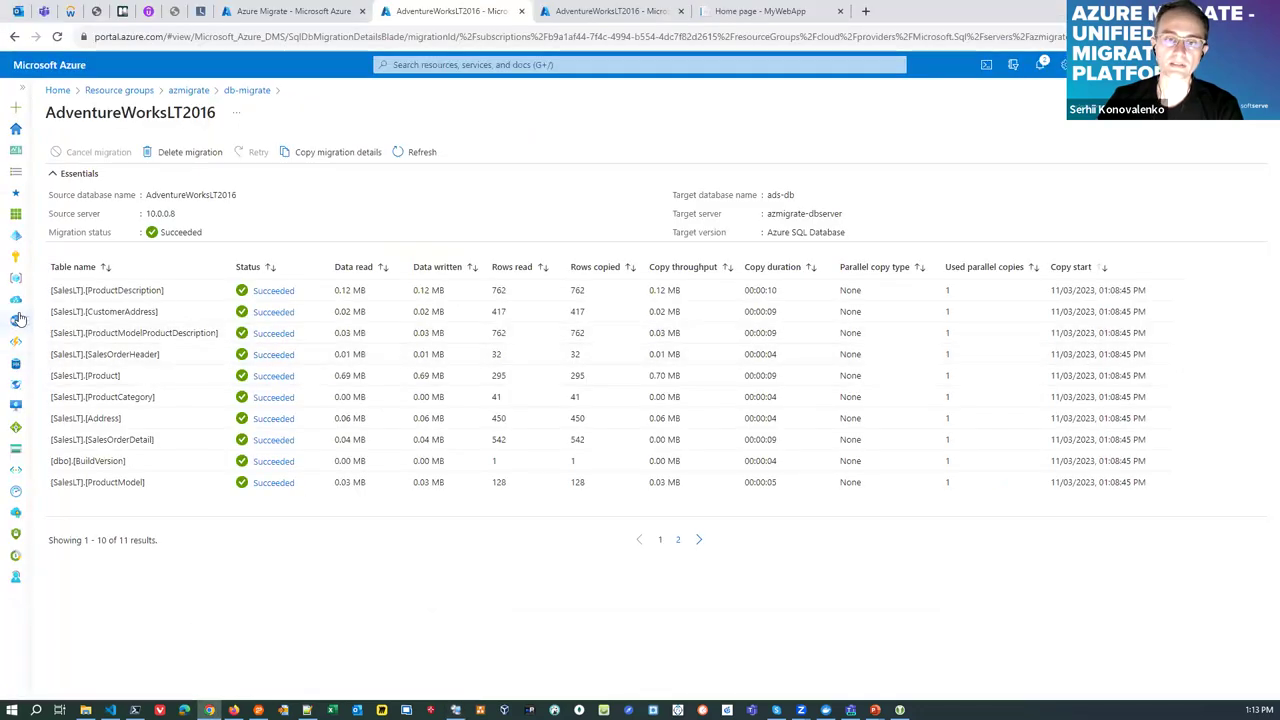
pyautogui.click(17, 322)
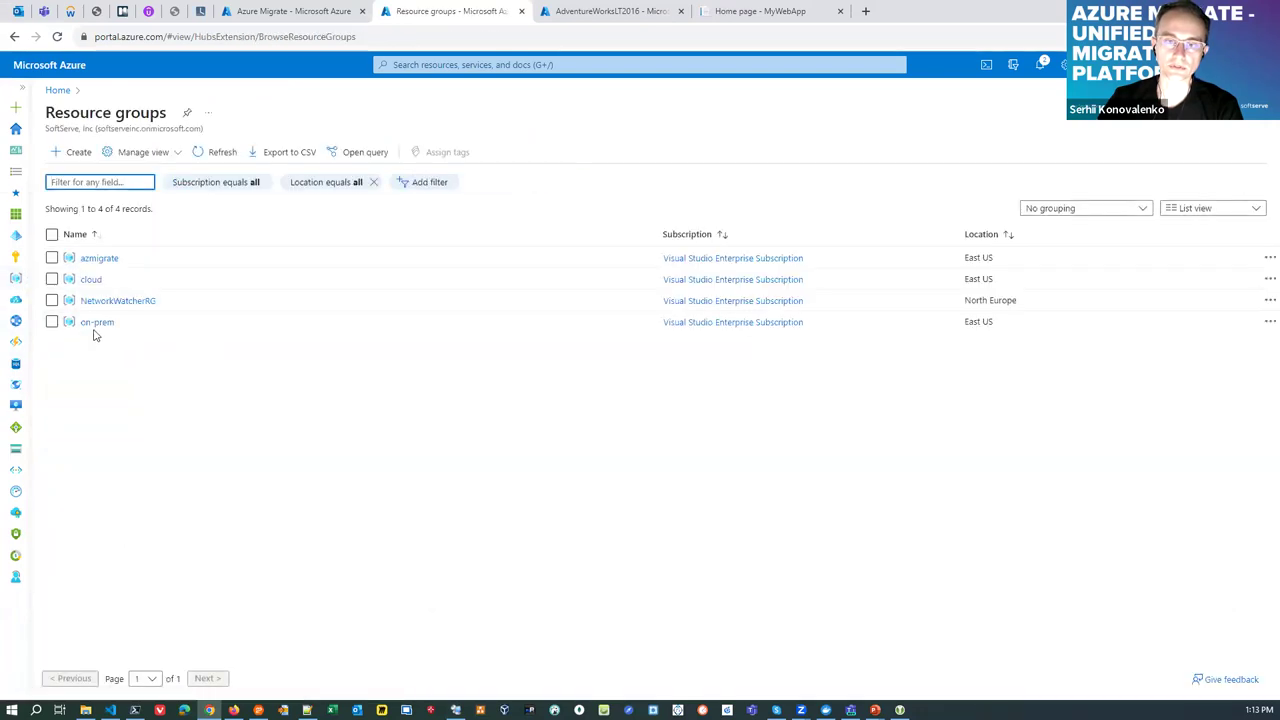
pyautogui.click(89, 280)
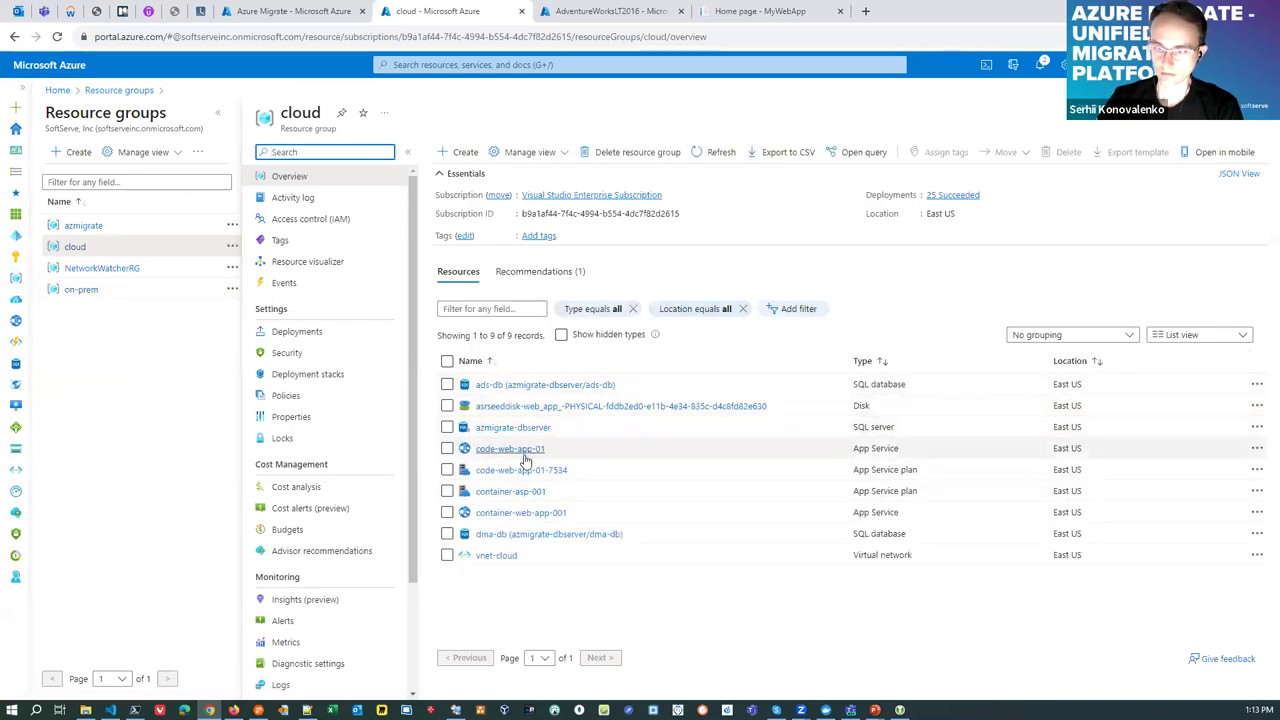
pyautogui.click(514, 514)
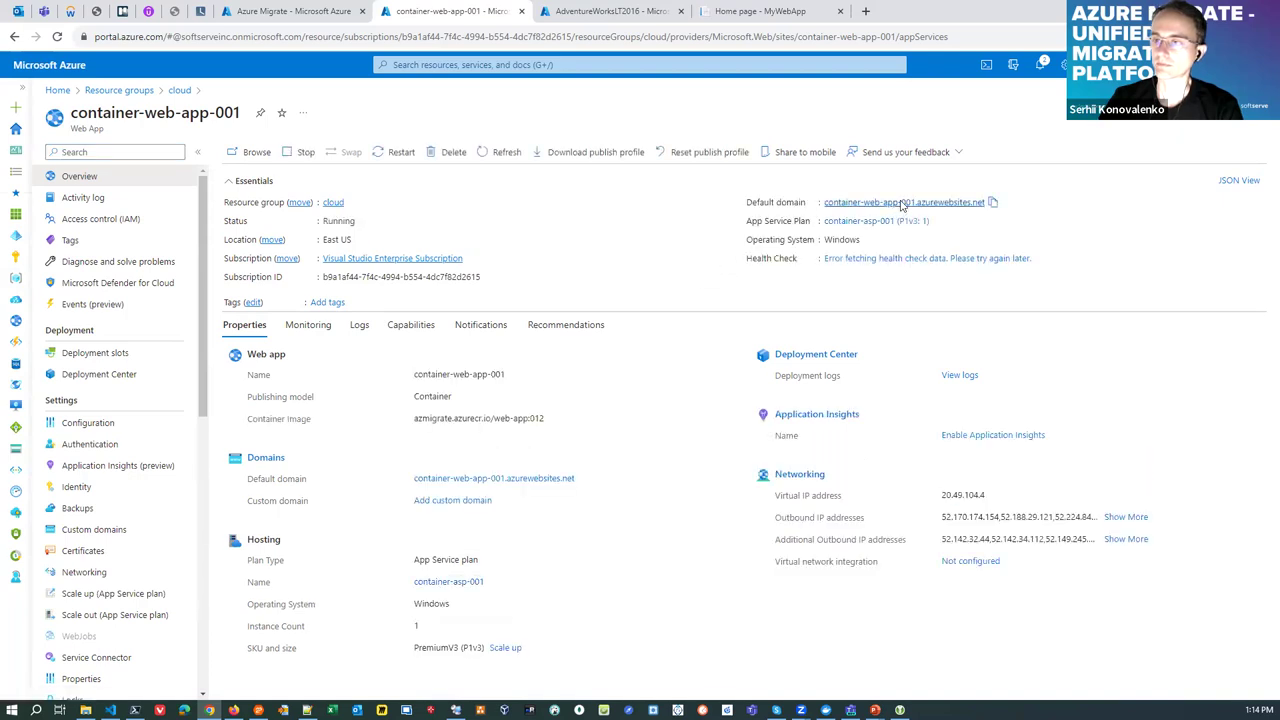
pyautogui.click(903, 204)
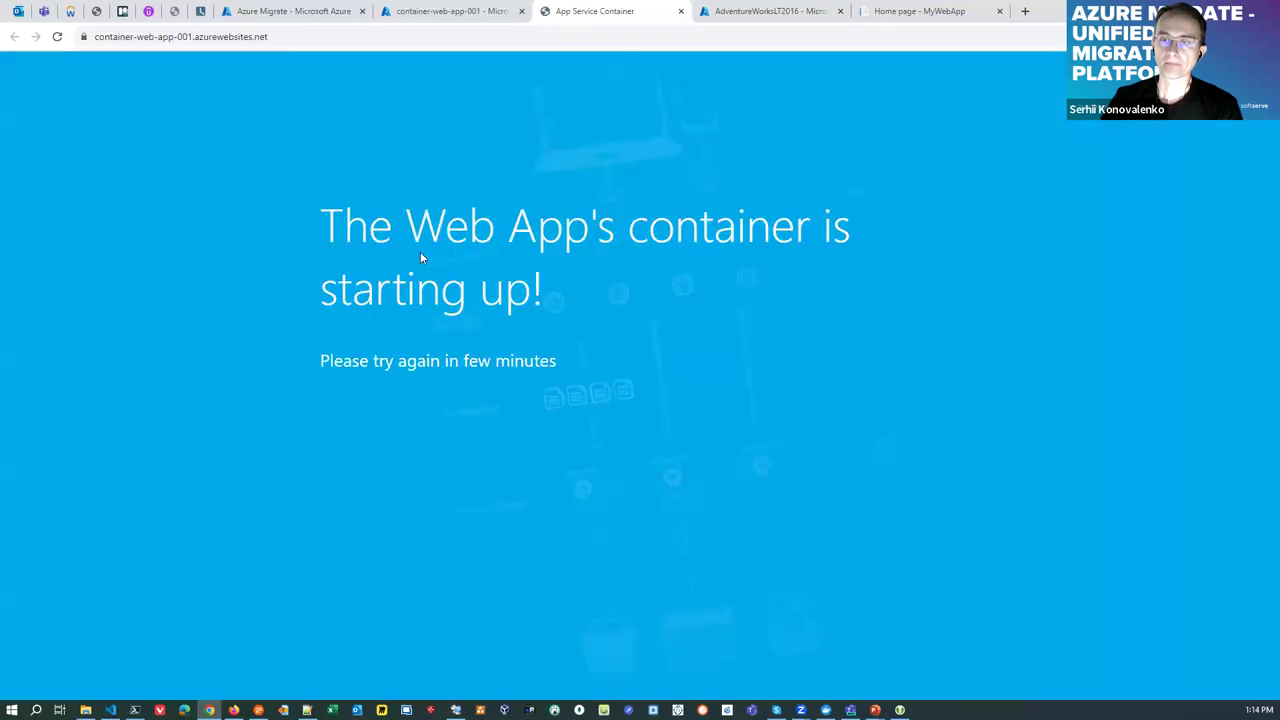
# Return to the container-web-app-001 resource, search its settings for logs and open the Log stream
pyautogui.click(470, 16)
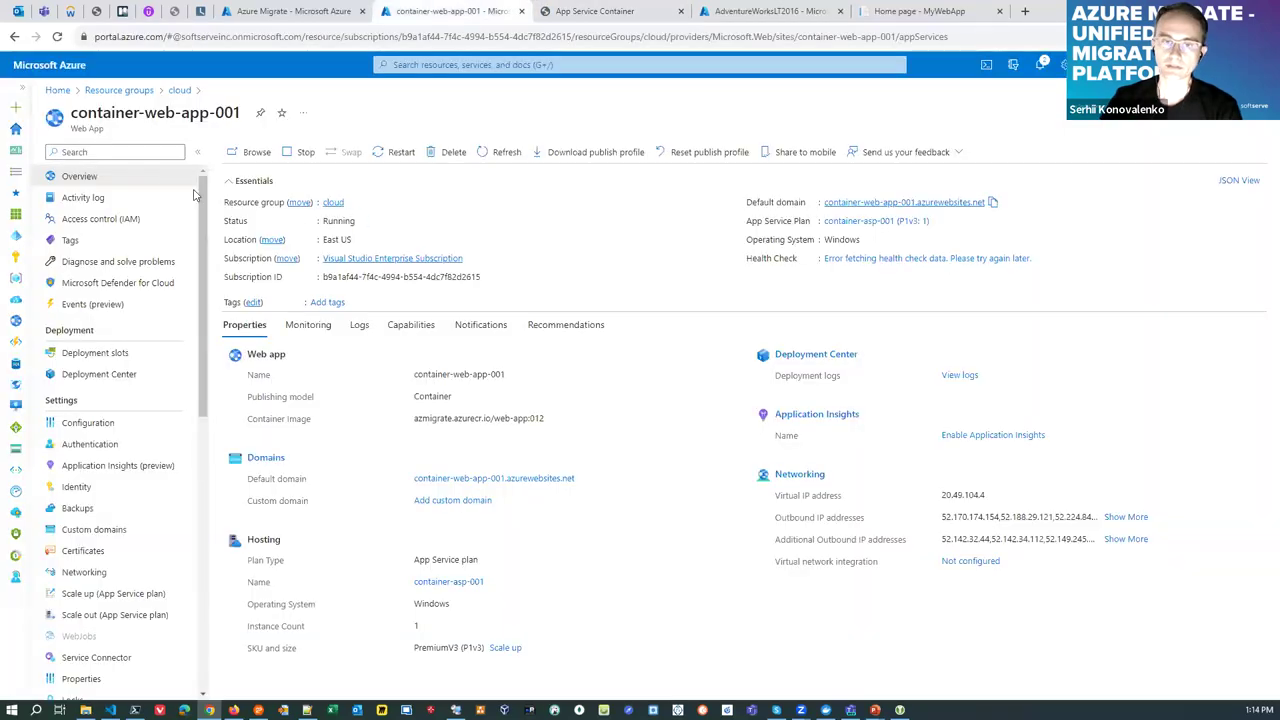
pyautogui.click(146, 153)
pyautogui.write('logs')
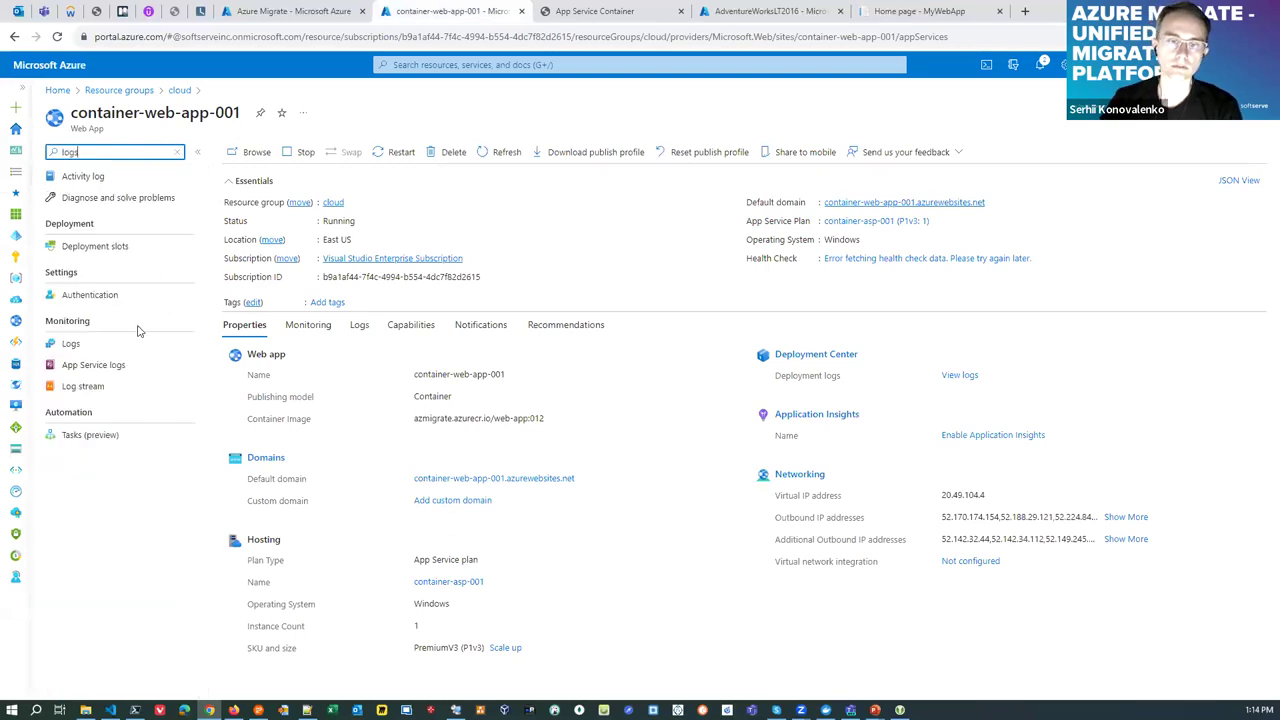
pyautogui.click(86, 387)
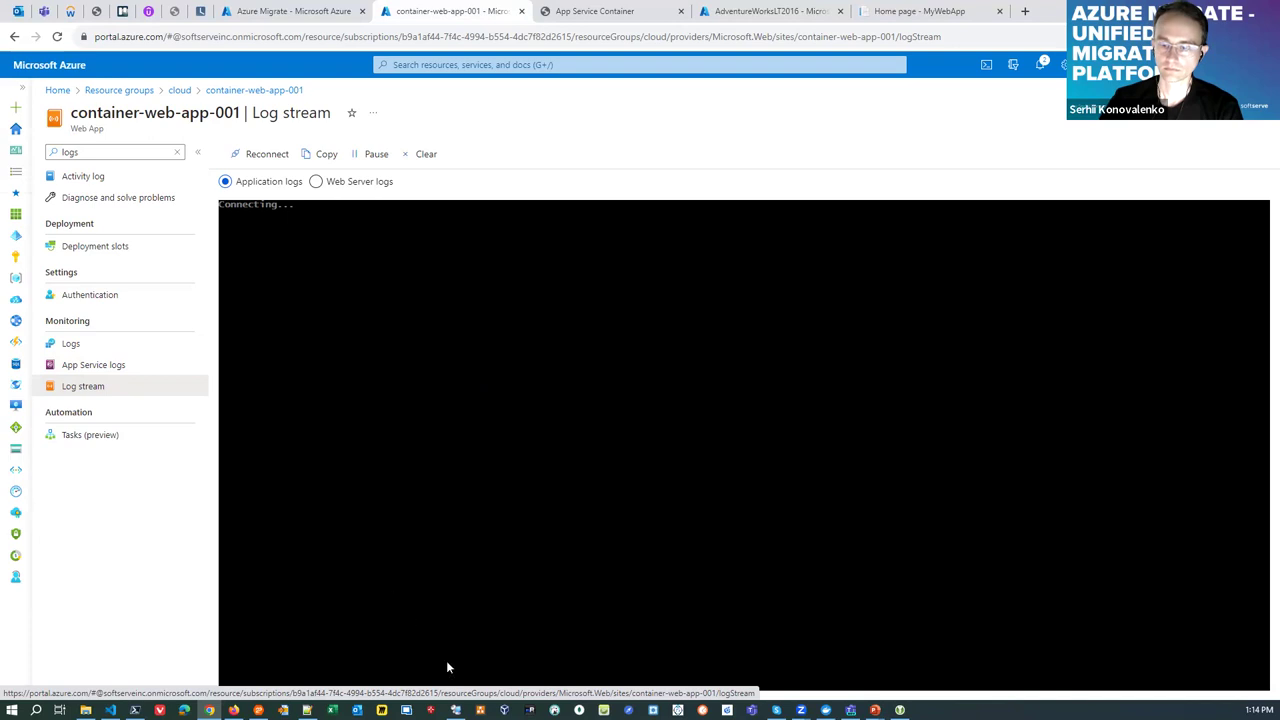
# Switch to Azure Data Studio in the mssqldb remote session and list the tables of ads-db on the azmigrate-dbserver connection
pyautogui.click(455, 710)
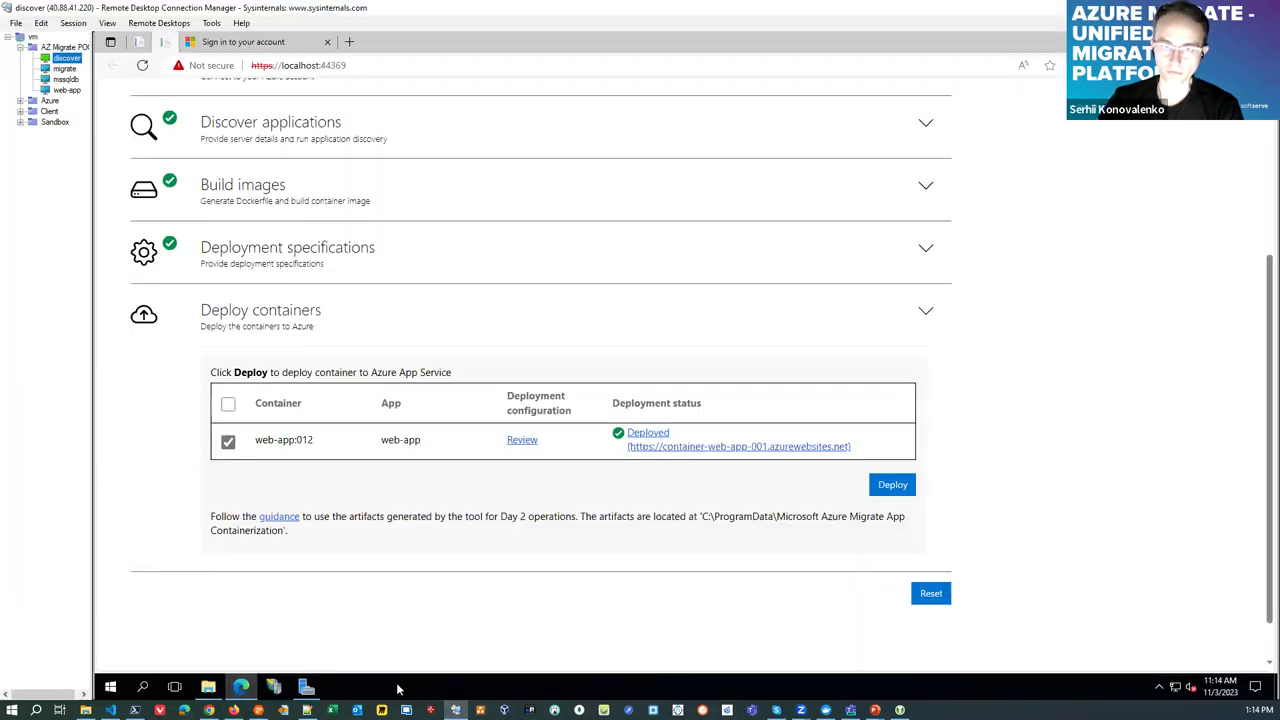
pyautogui.click(65, 79)
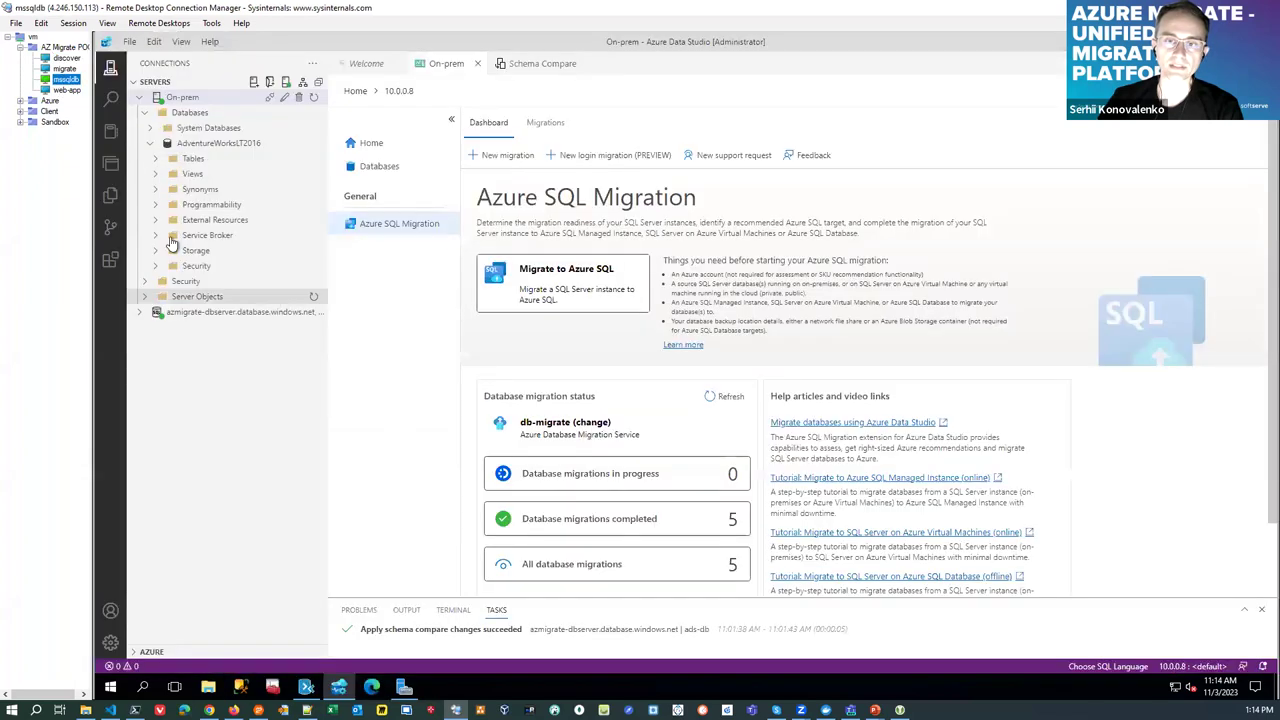
pyautogui.click(150, 143)
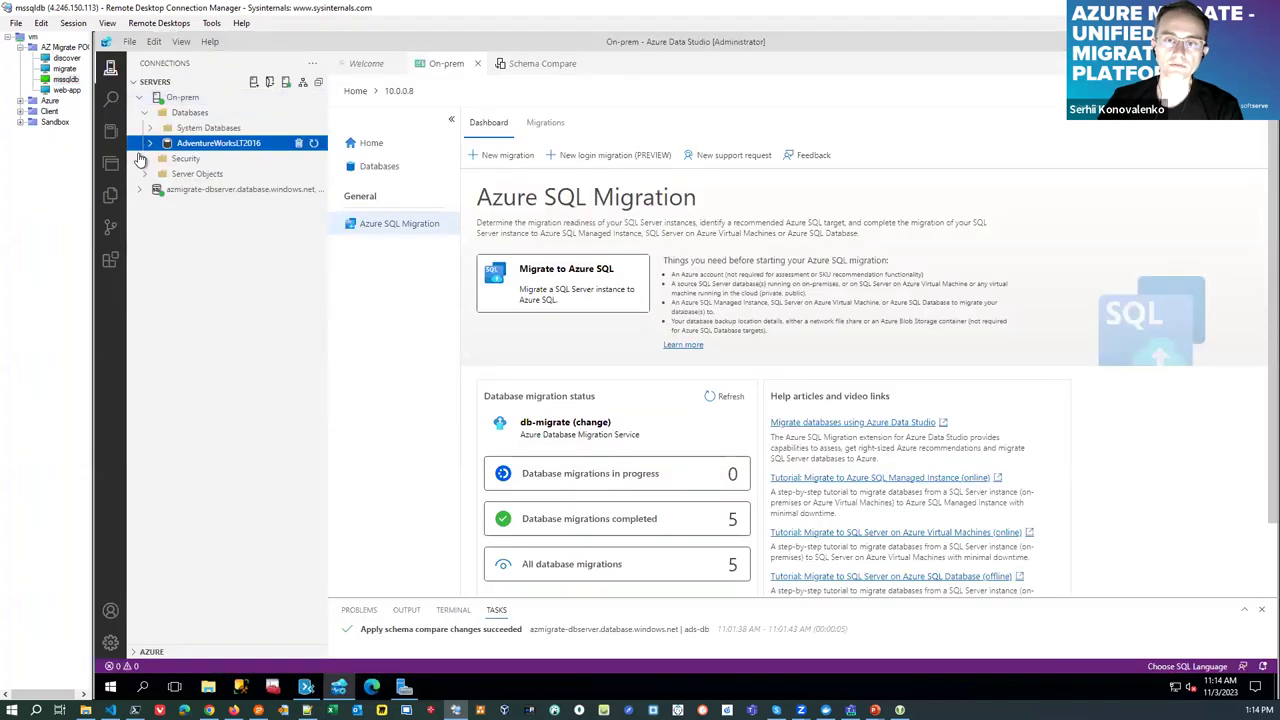
pyautogui.click(140, 189)
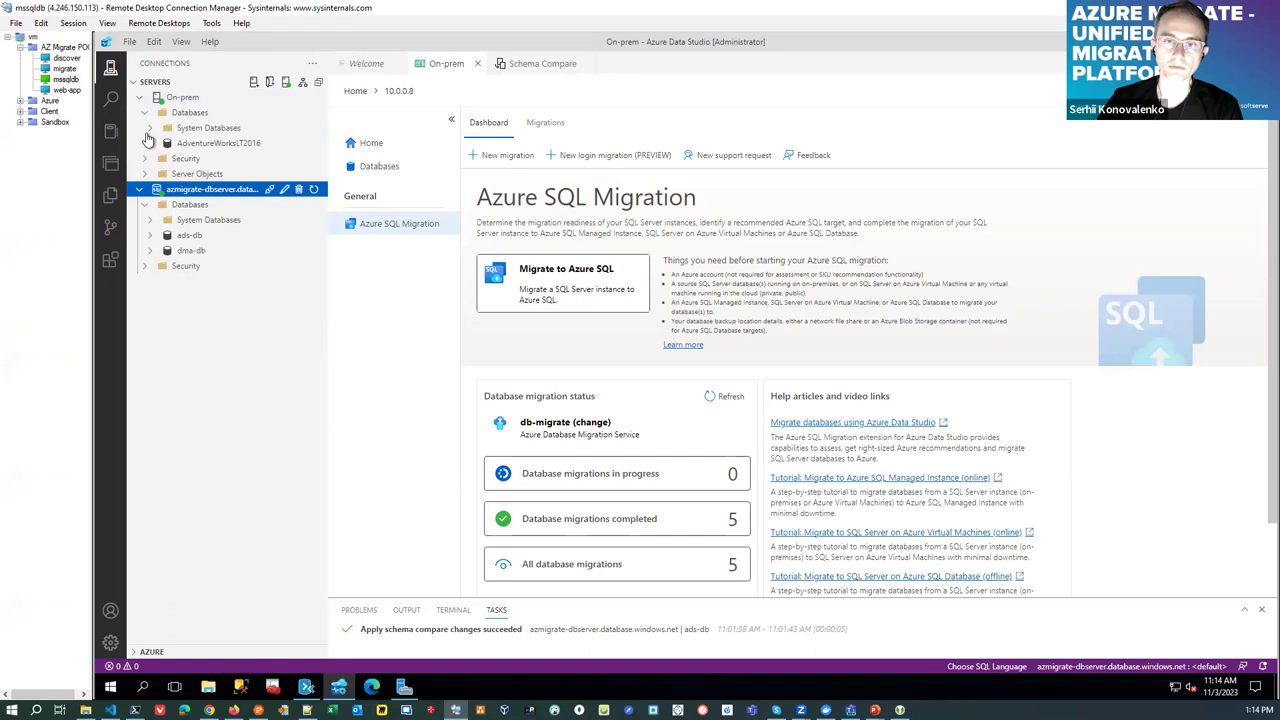
pyautogui.click(139, 97)
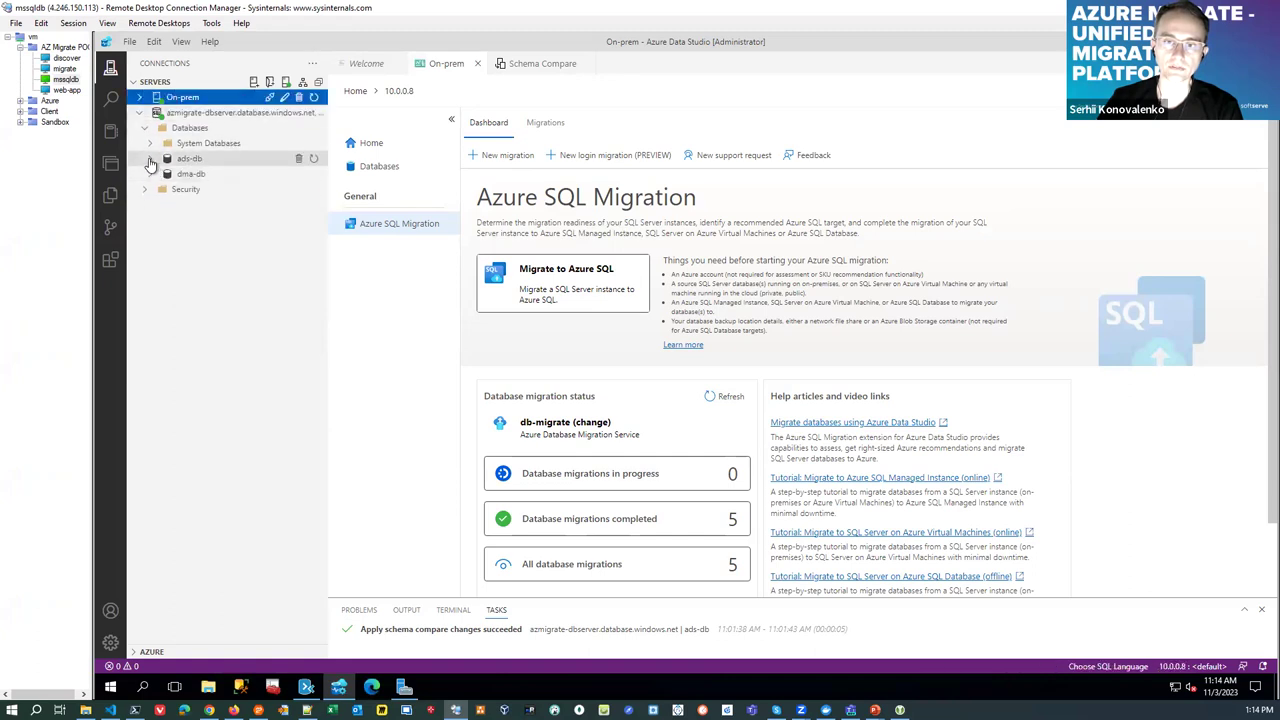
pyautogui.click(150, 159)
pyautogui.click(158, 174)
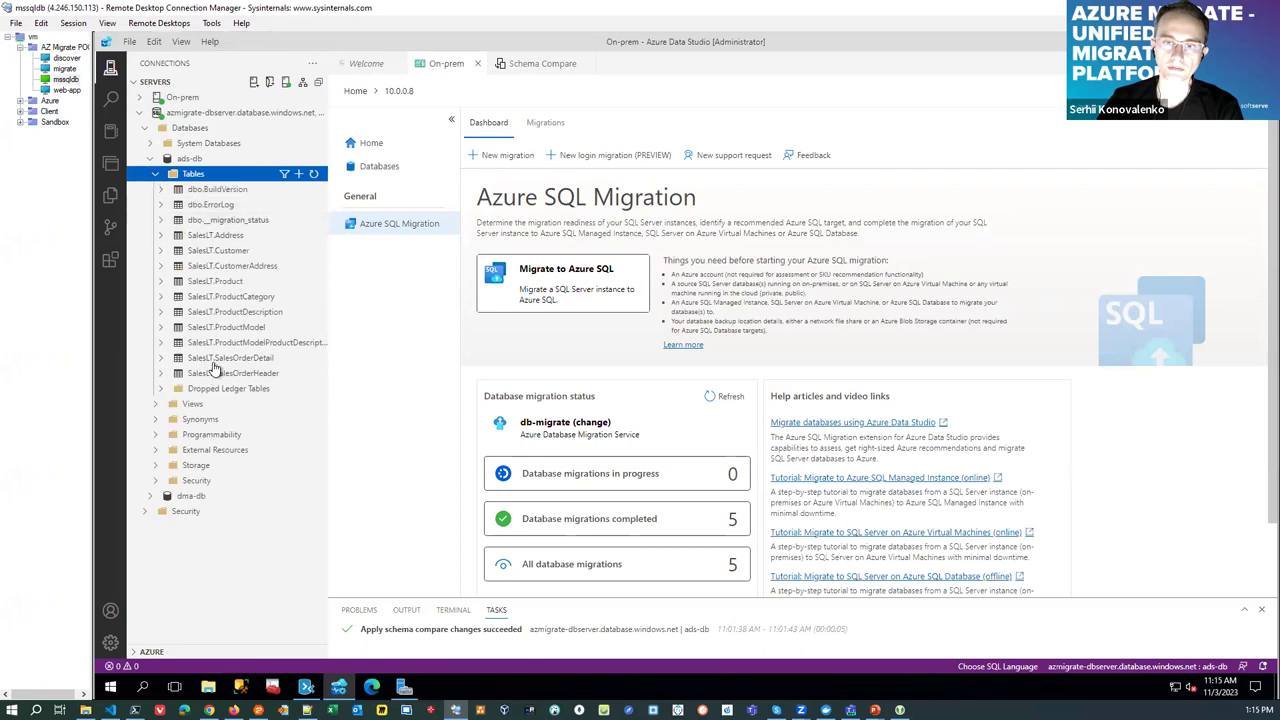
# List the tables of the dma-db database and examine them alongside those of ads-db
pyautogui.click(149, 499)
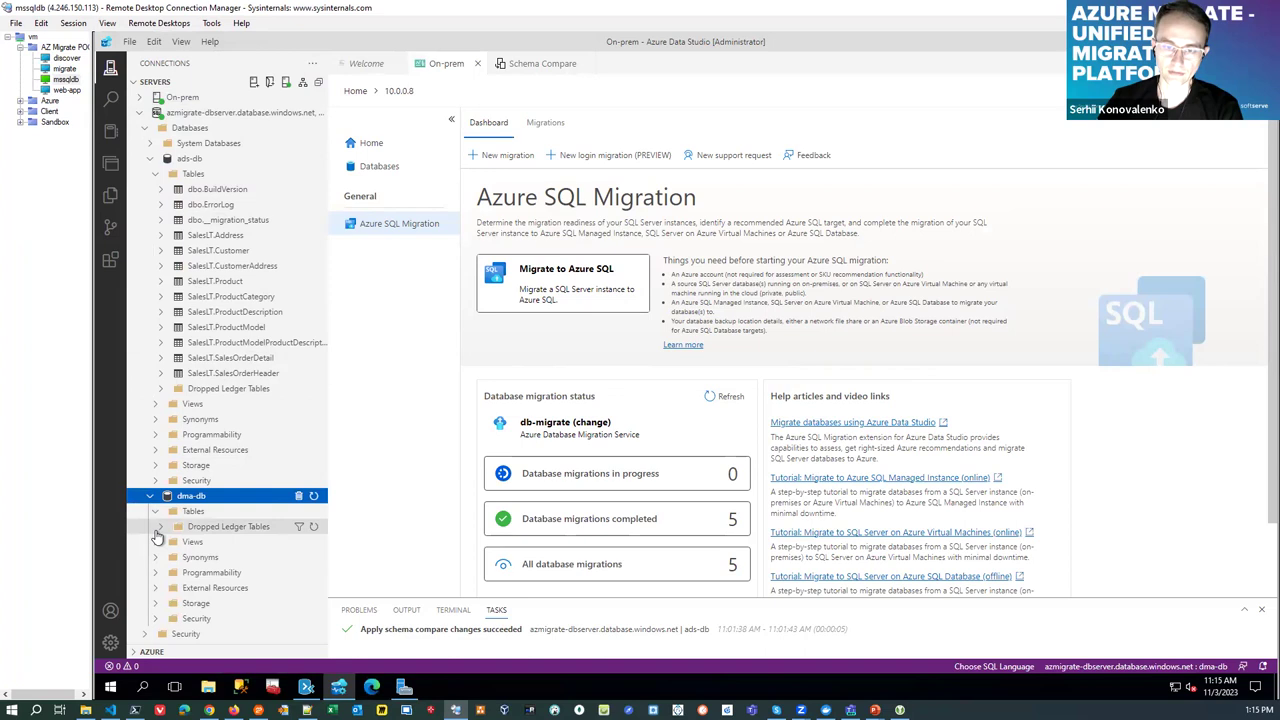
pyautogui.click(156, 512)
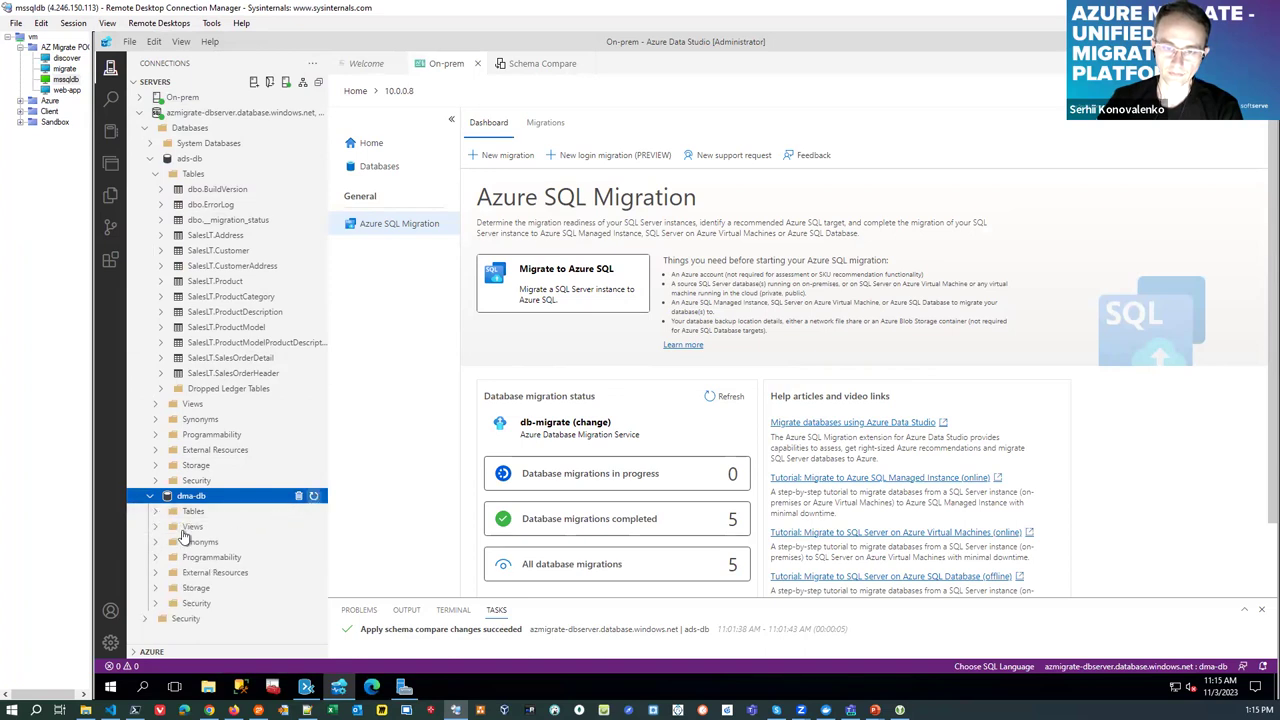
pyautogui.click(156, 514)
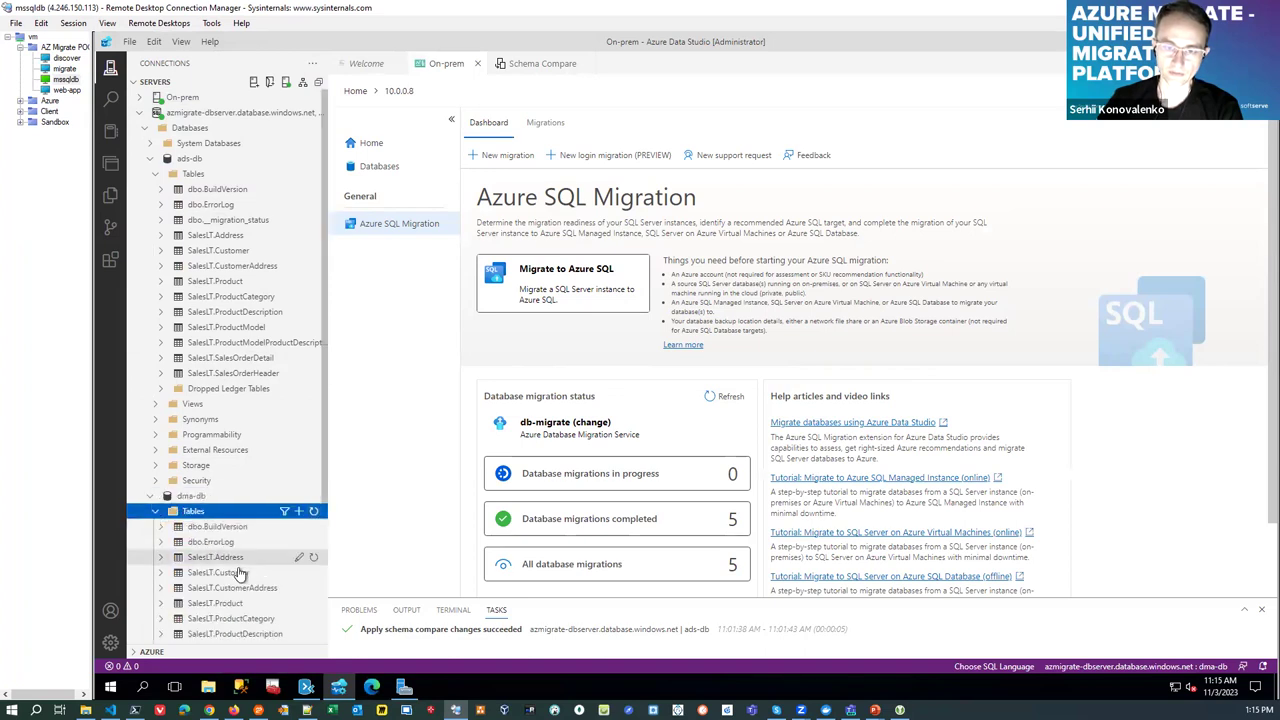
pyautogui.scroll(-2, 238, 562)
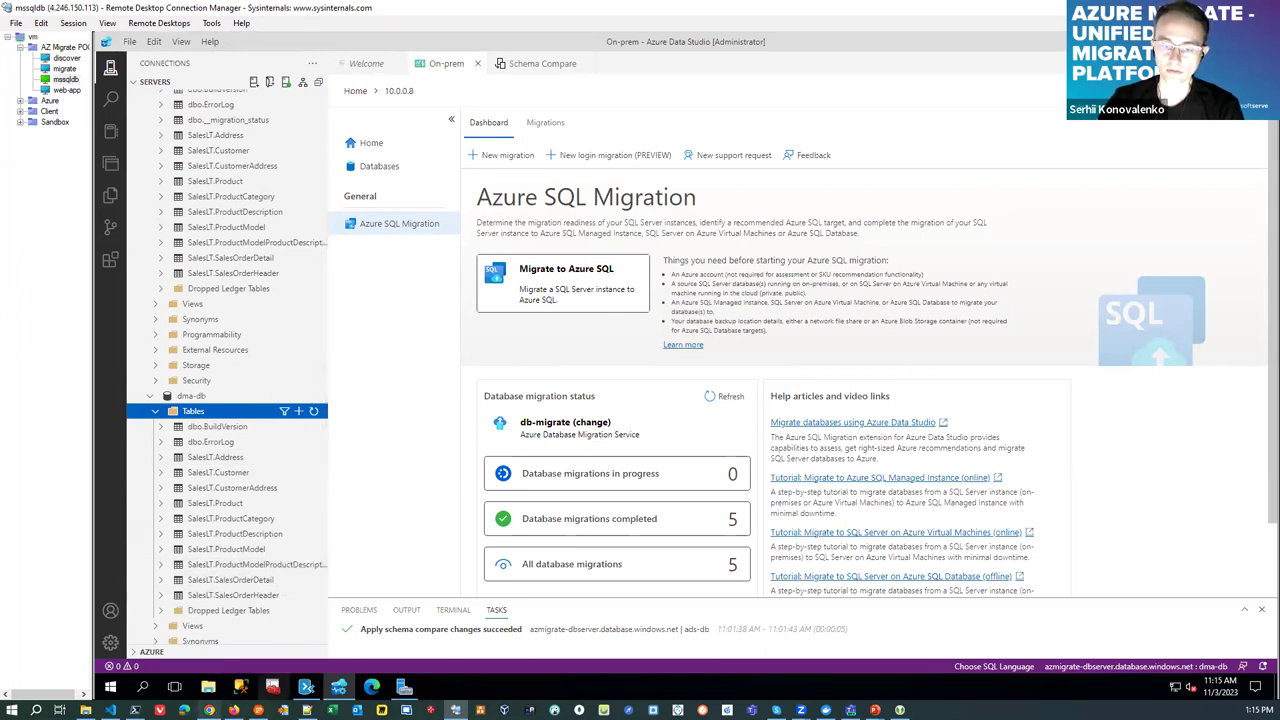
# Switch back to the Azure portal, check the web app's log stream, and open the replicating machines in Azure Migrate's Migration and modernization
pyautogui.moveTo(209, 710)
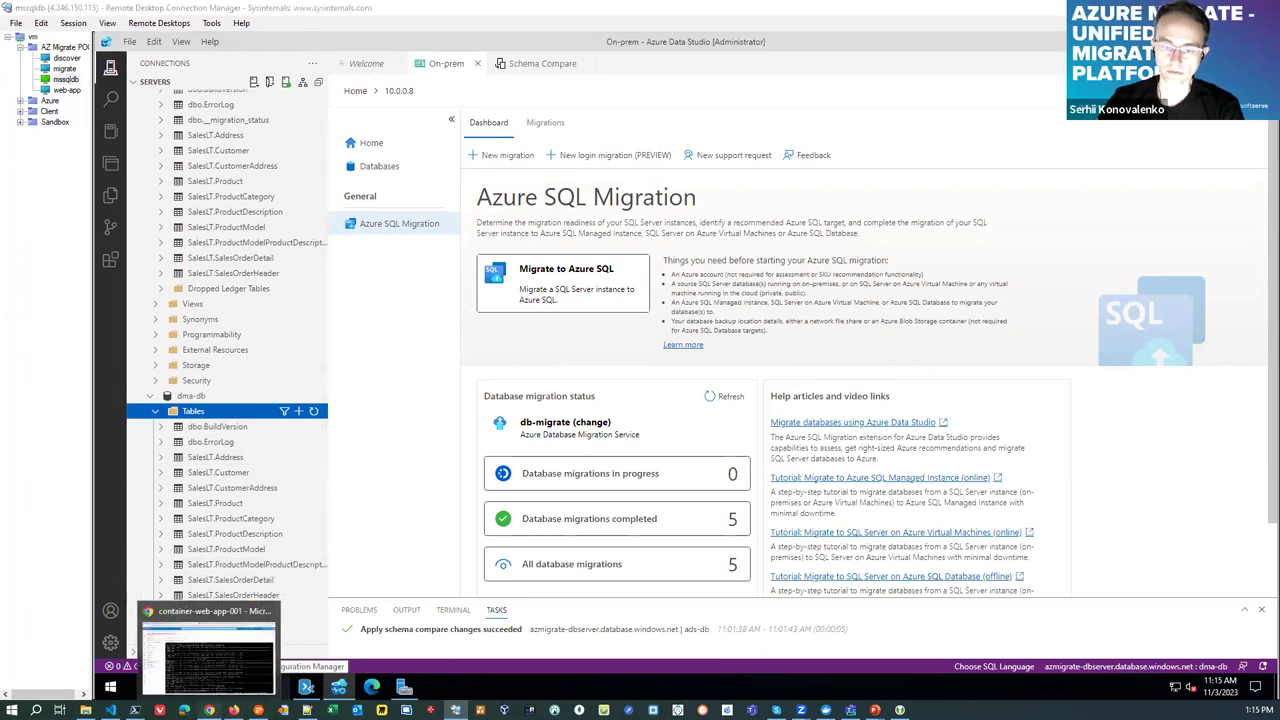
pyautogui.click(209, 660)
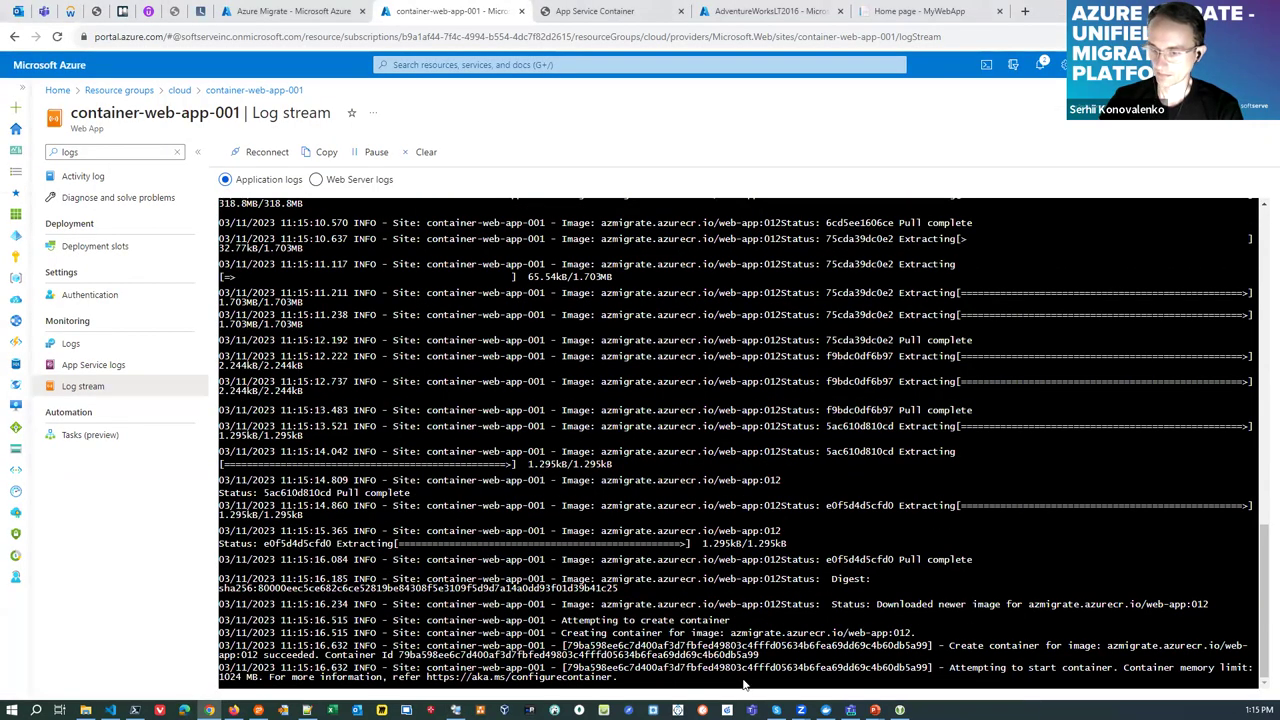
pyautogui.click(298, 12)
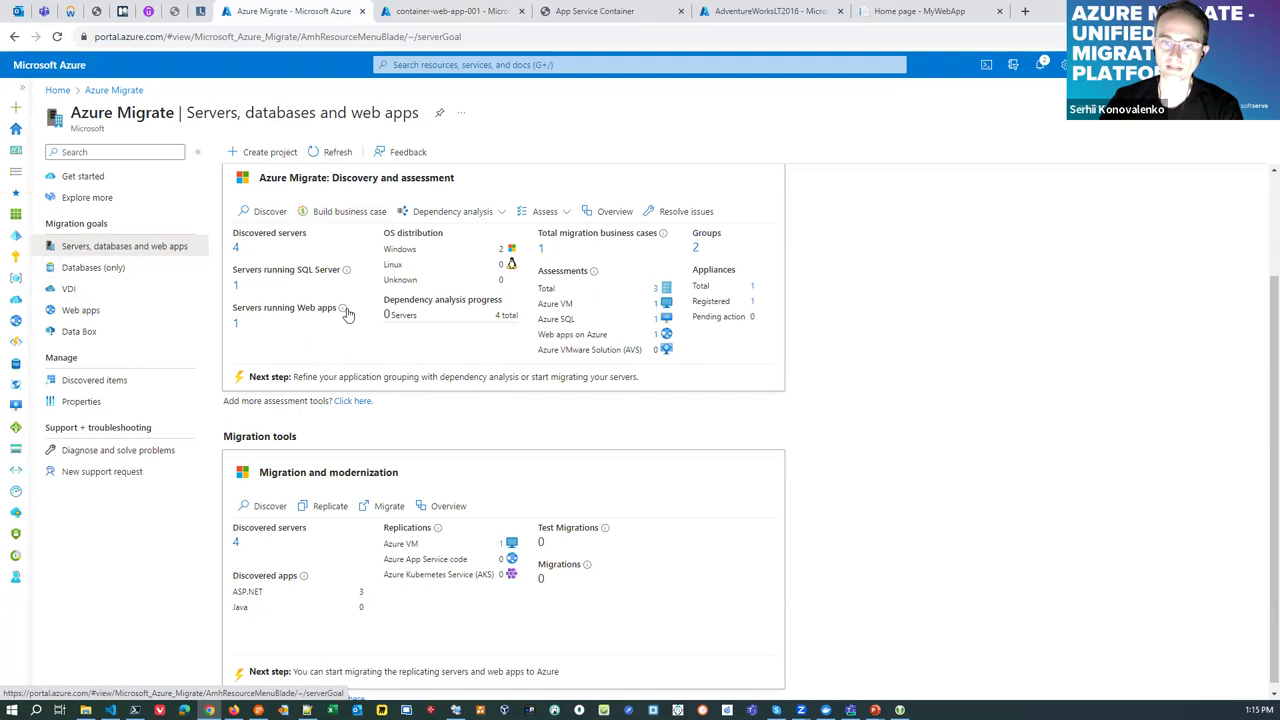
pyautogui.scroll(-1, 349, 314)
pyautogui.click(451, 498)
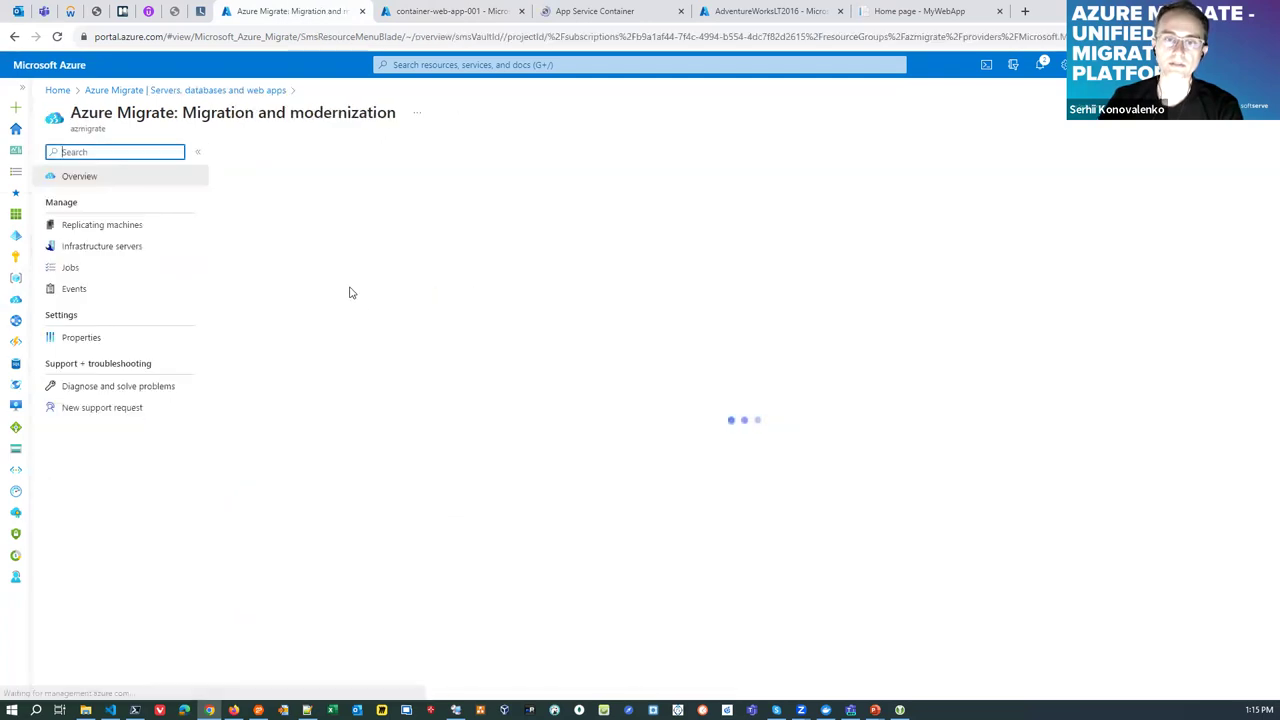
pyautogui.click(102, 225)
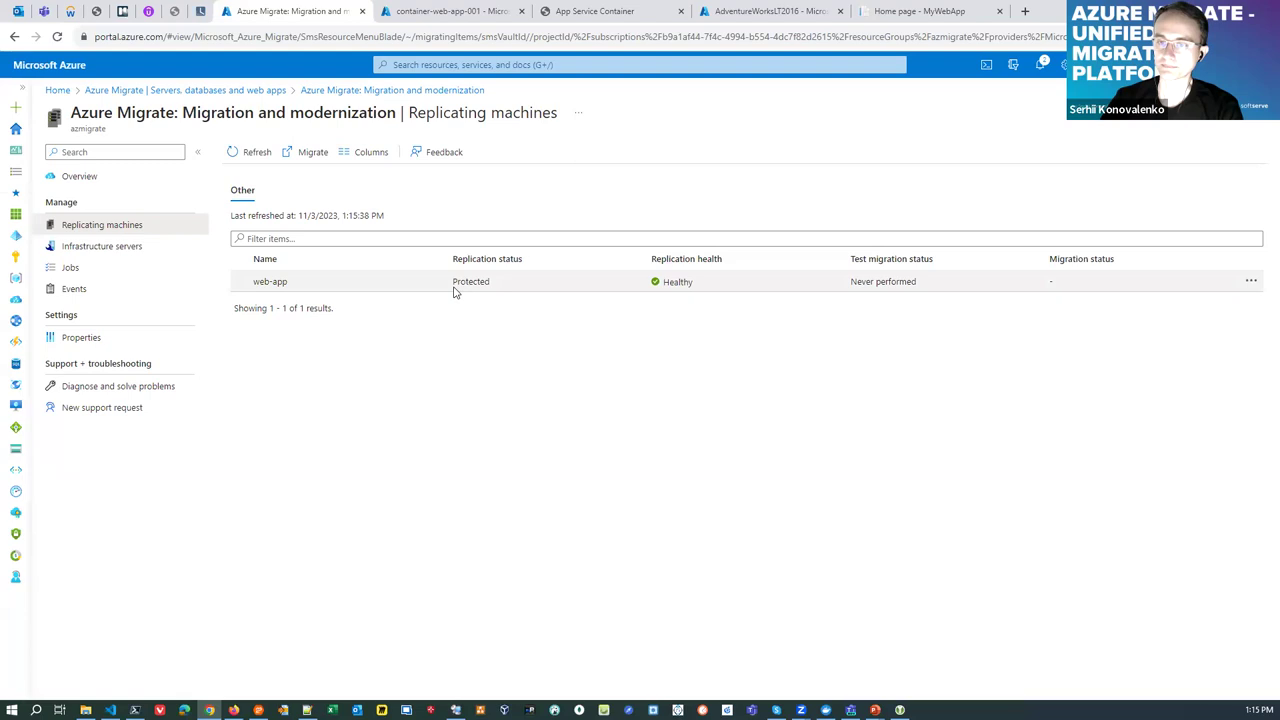
pyautogui.click(1251, 283)
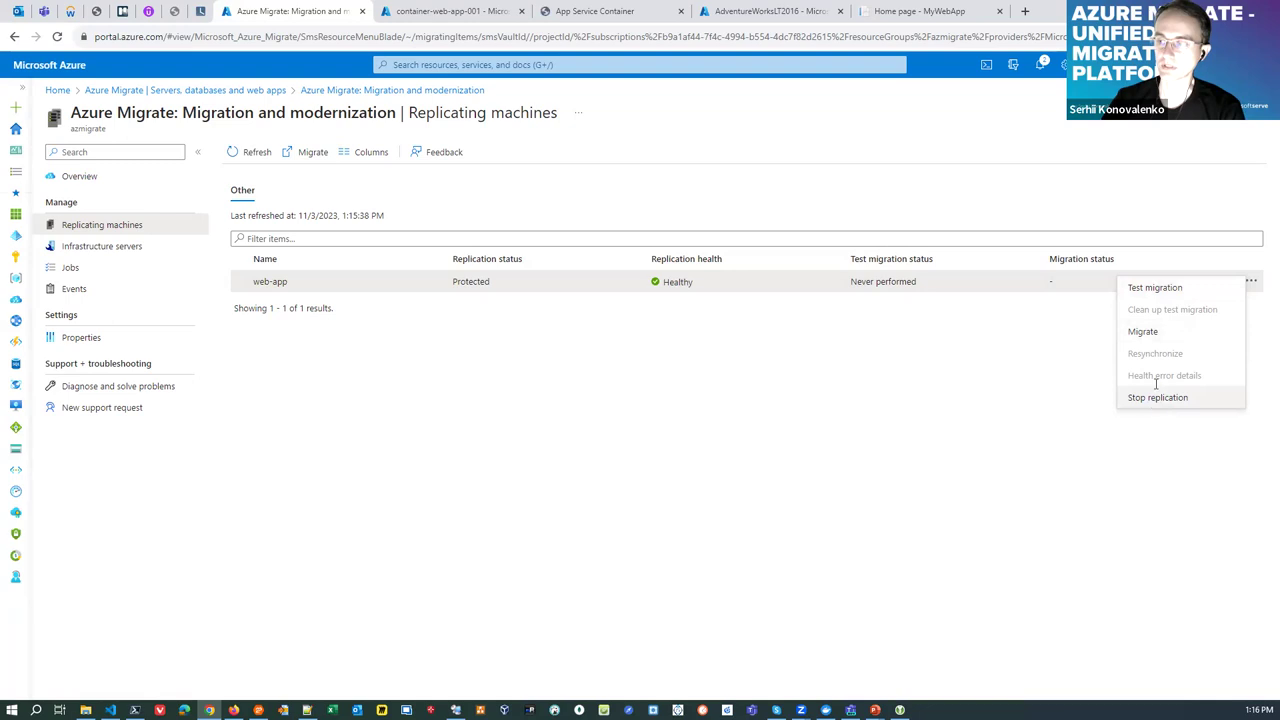
pyautogui.click(1146, 333)
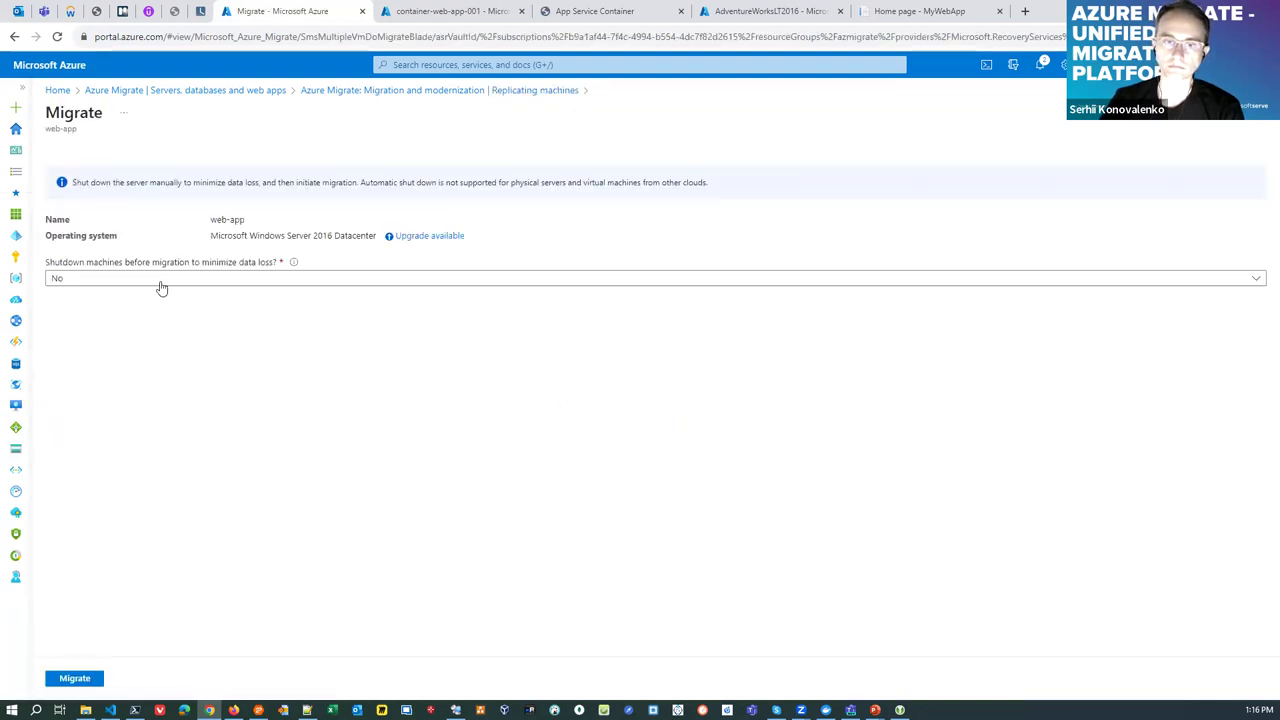
pyautogui.click(250, 284)
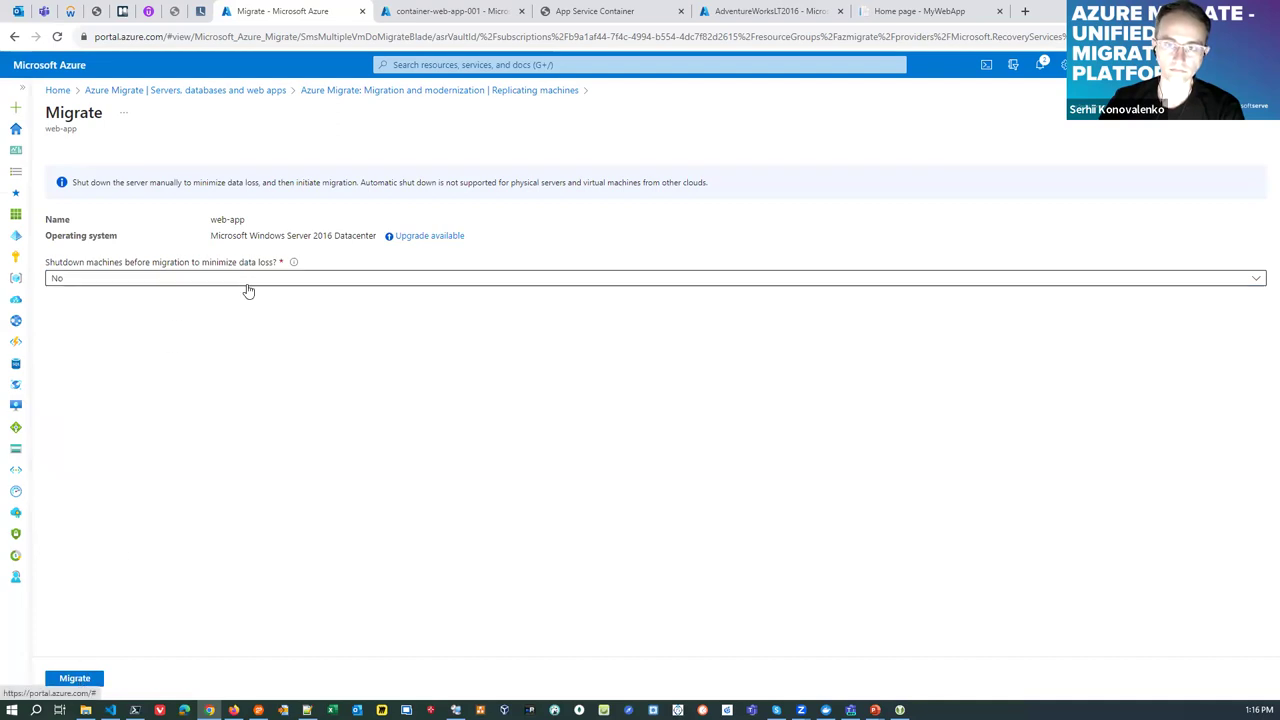
pyautogui.click(255, 283)
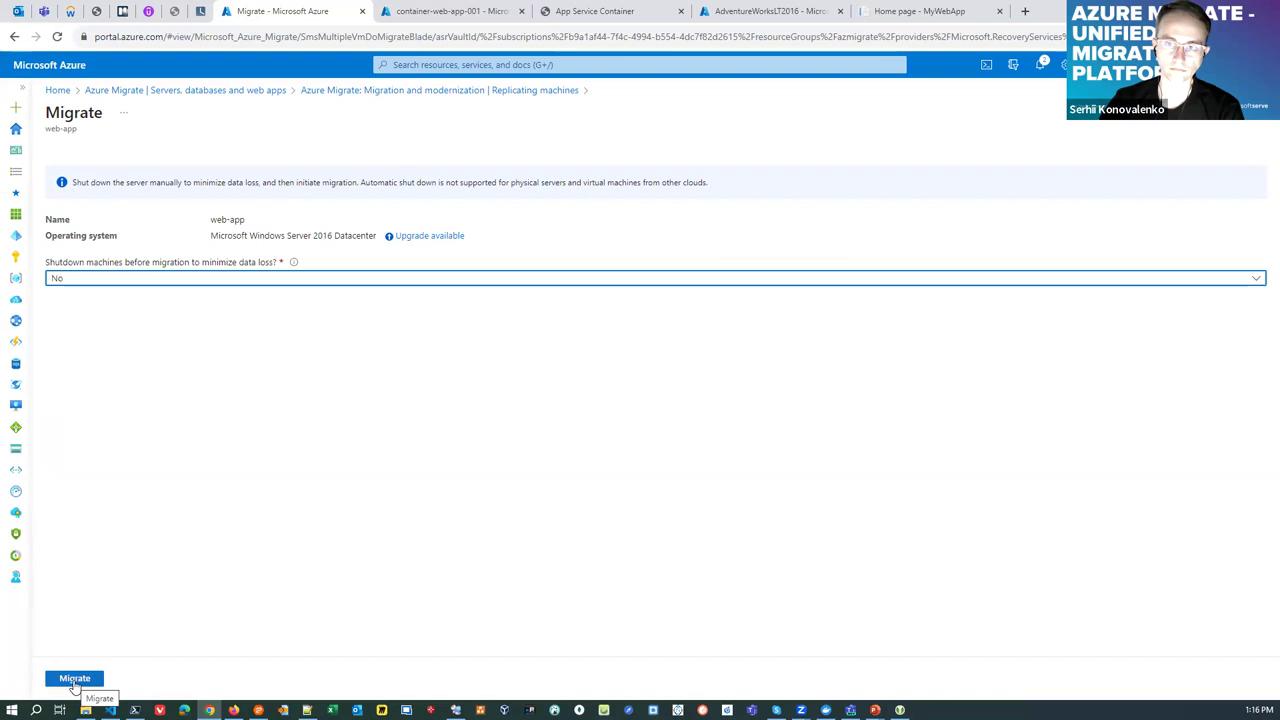
pyautogui.click(434, 91)
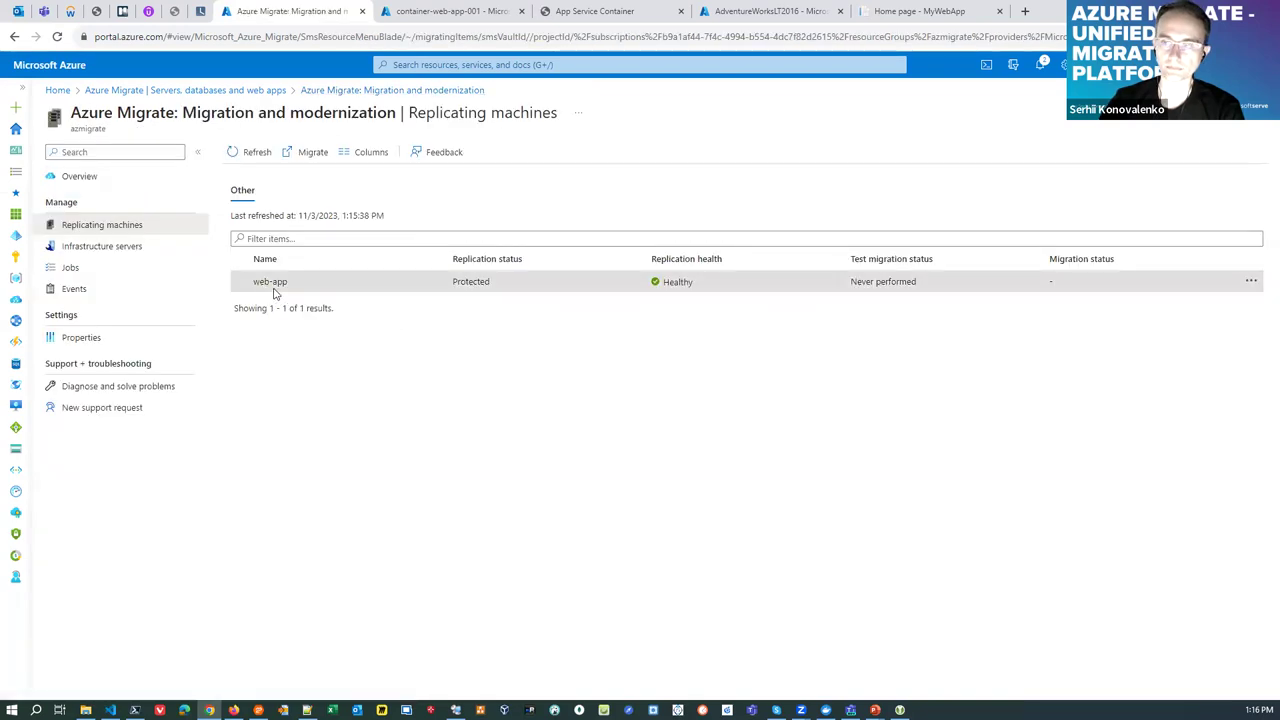
pyautogui.click(1251, 281)
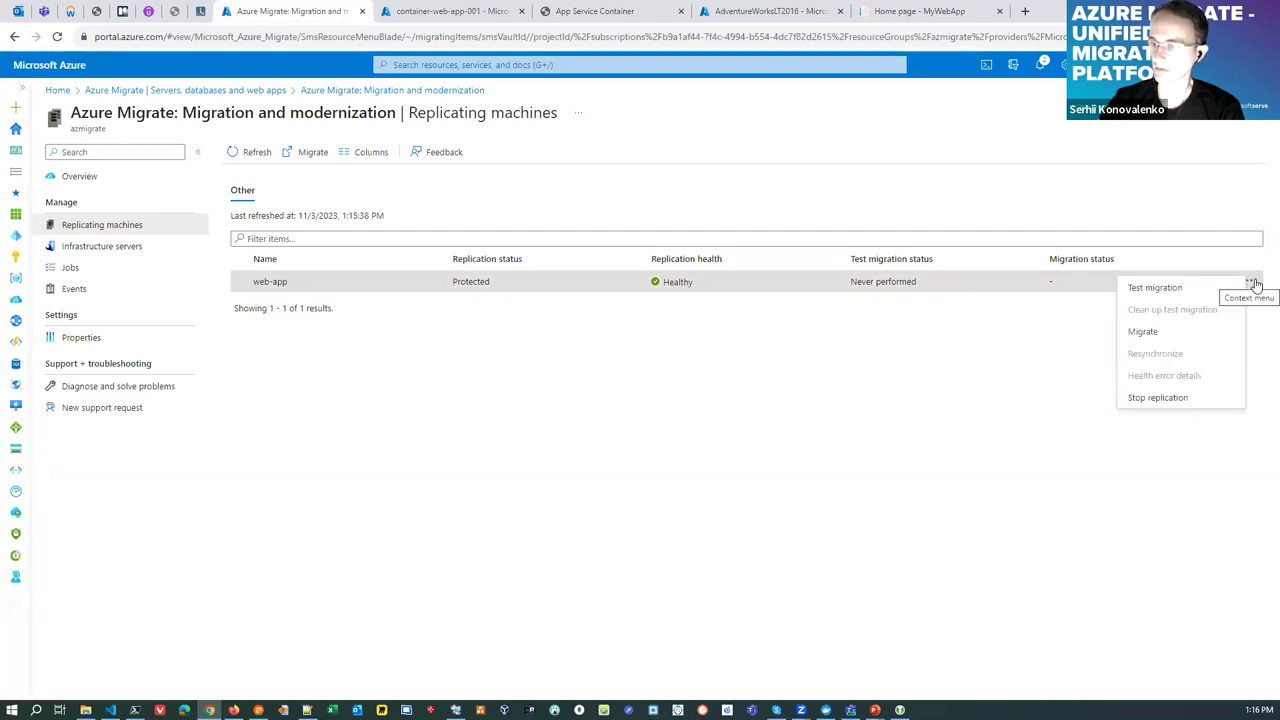
pyautogui.click(780, 366)
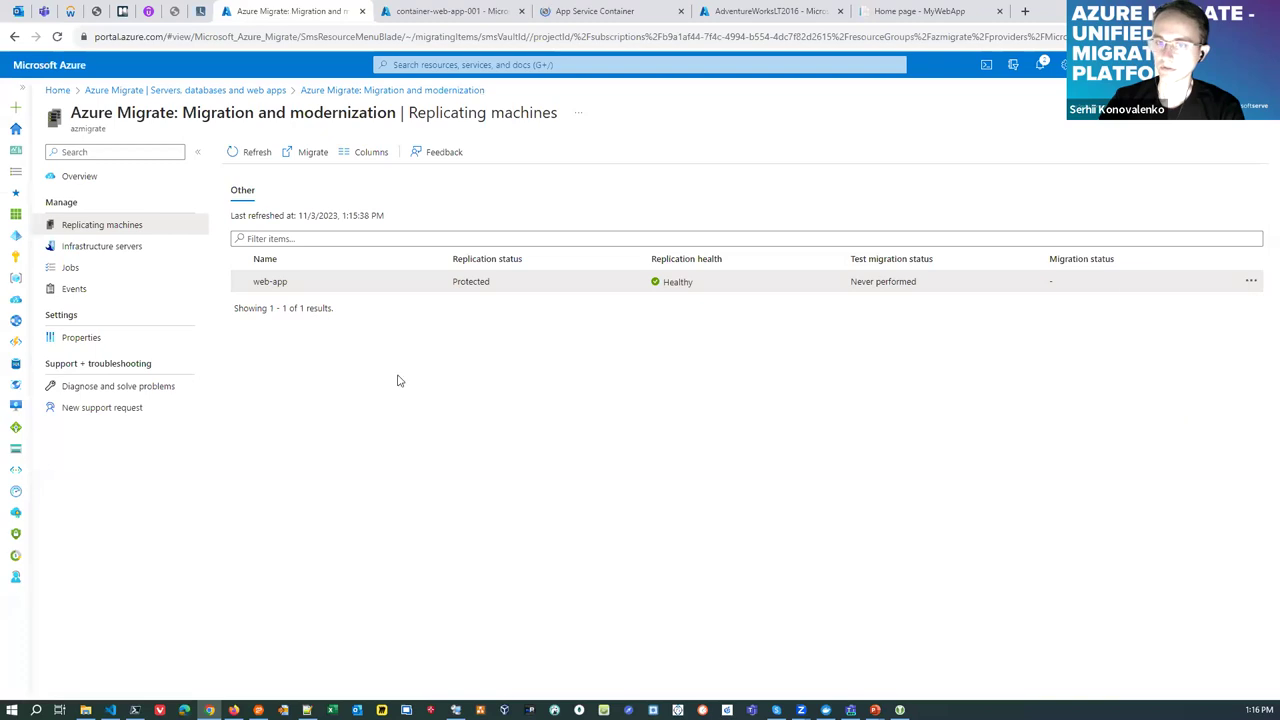
# Start the migration of the replicating machine web-app, with shutdown before migration set to No
pyautogui.click(1249, 283)
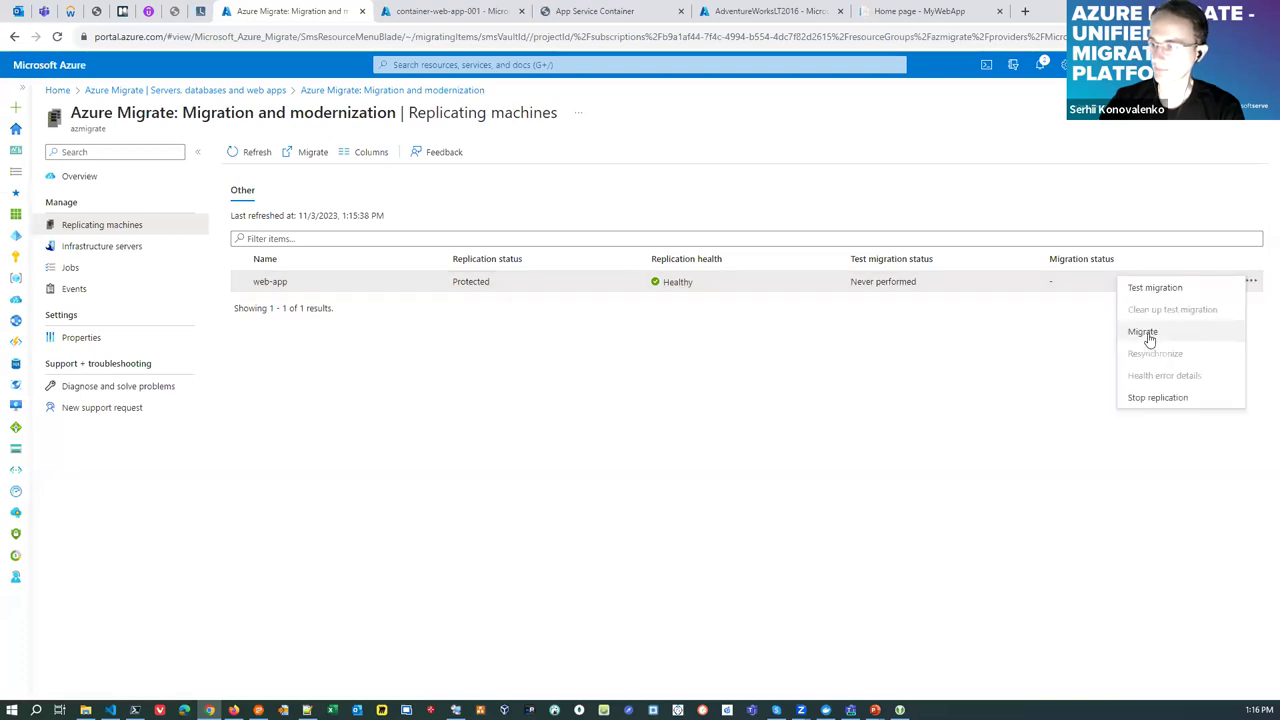
pyautogui.click(1150, 333)
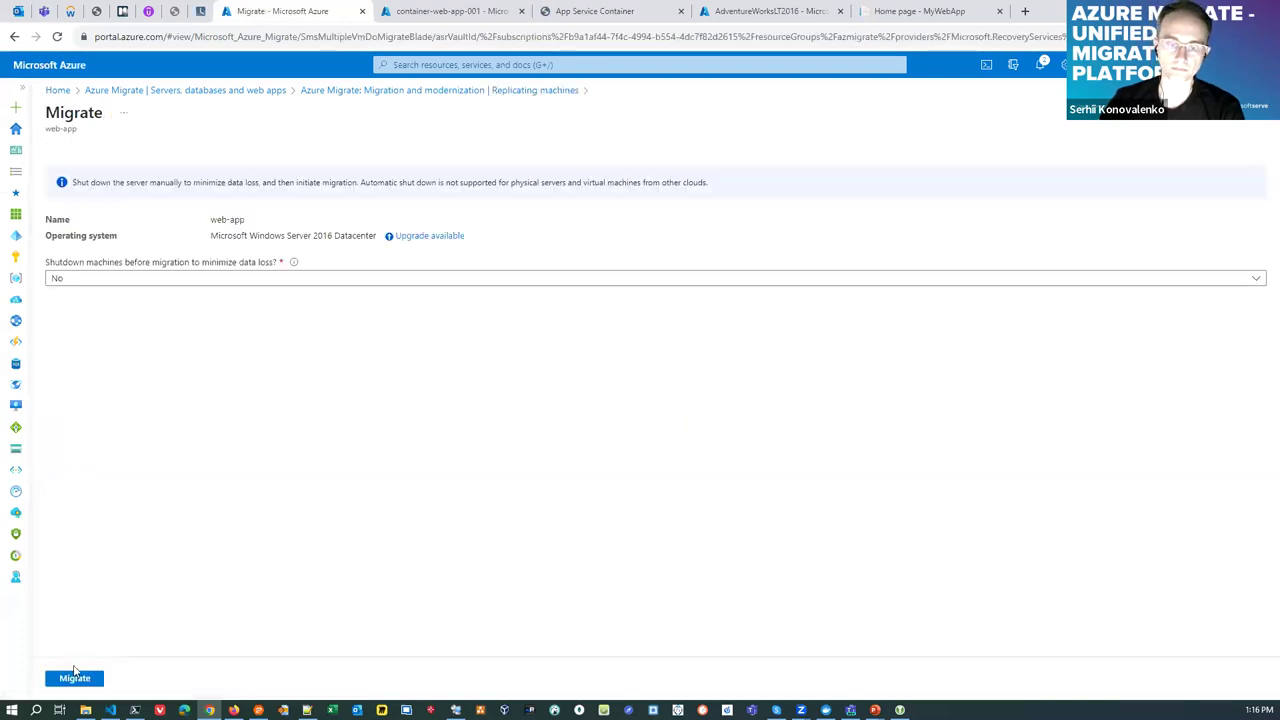
pyautogui.click(74, 676)
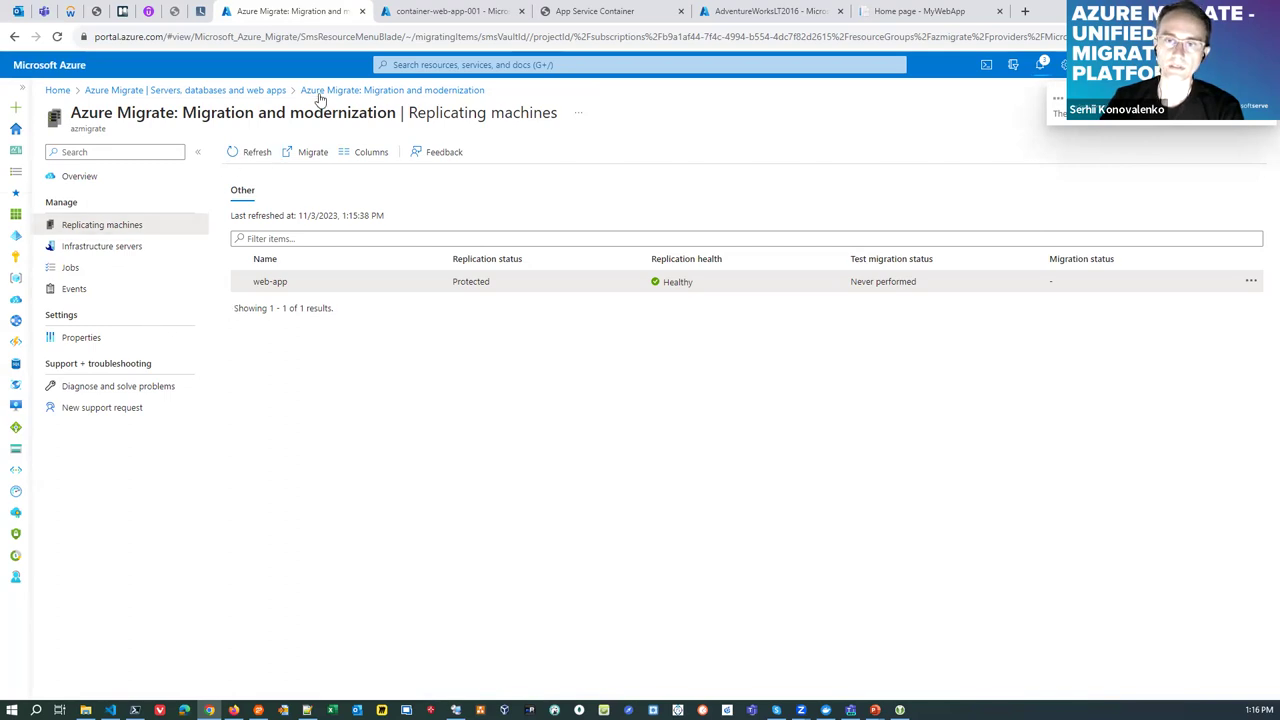
# Return to the Azure Migrate servers, databases and web apps page and start a replication of servers or virtual machines to Azure VM
pyautogui.click(258, 91)
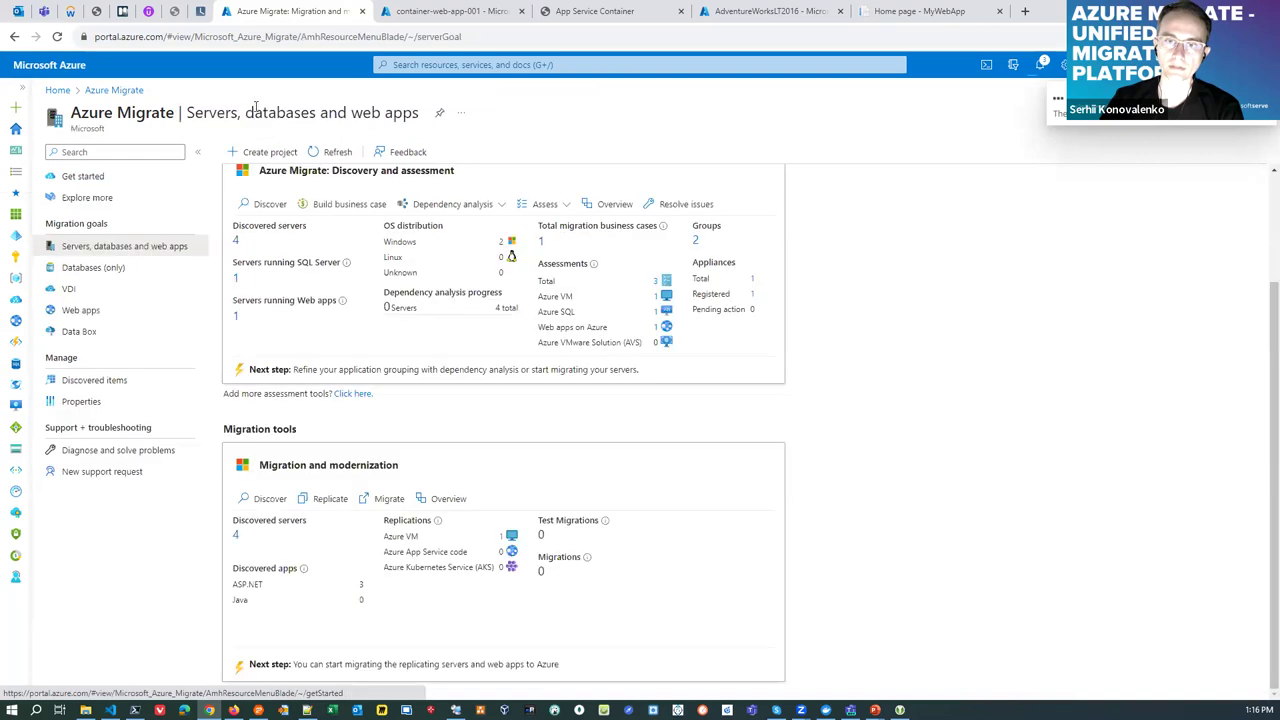
pyautogui.click(327, 499)
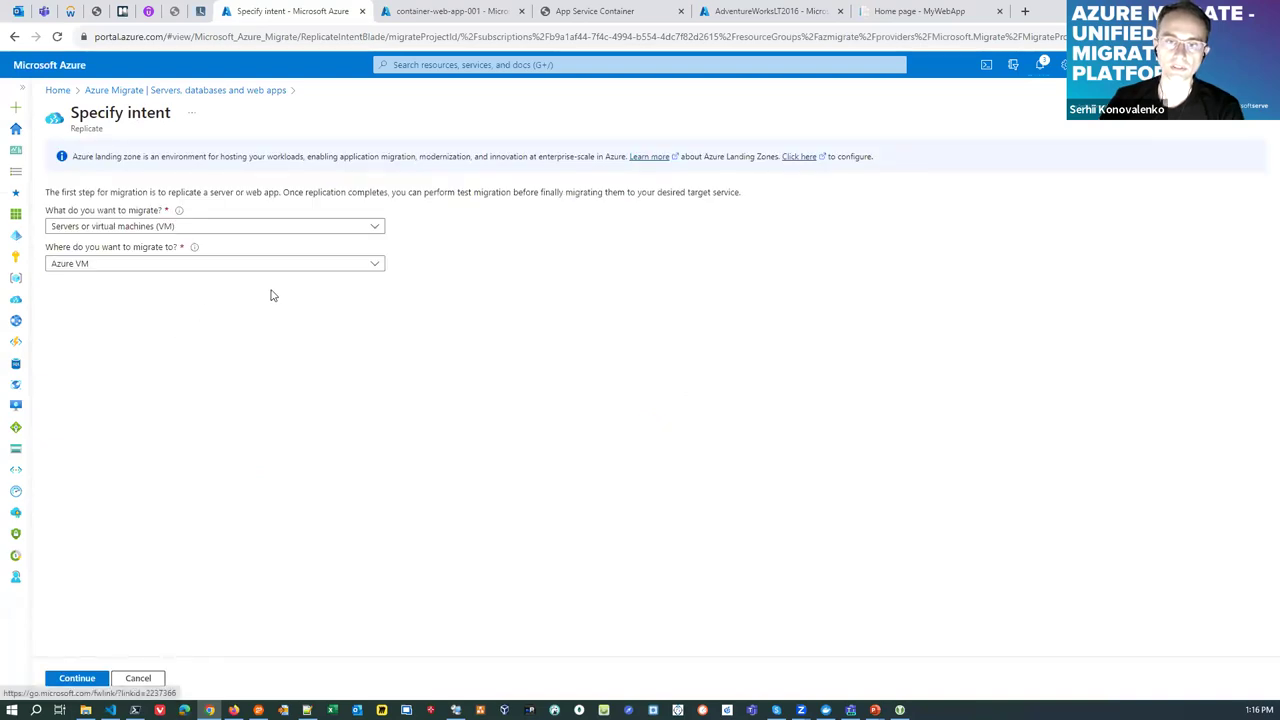
pyautogui.click(372, 266)
pyautogui.click(340, 281)
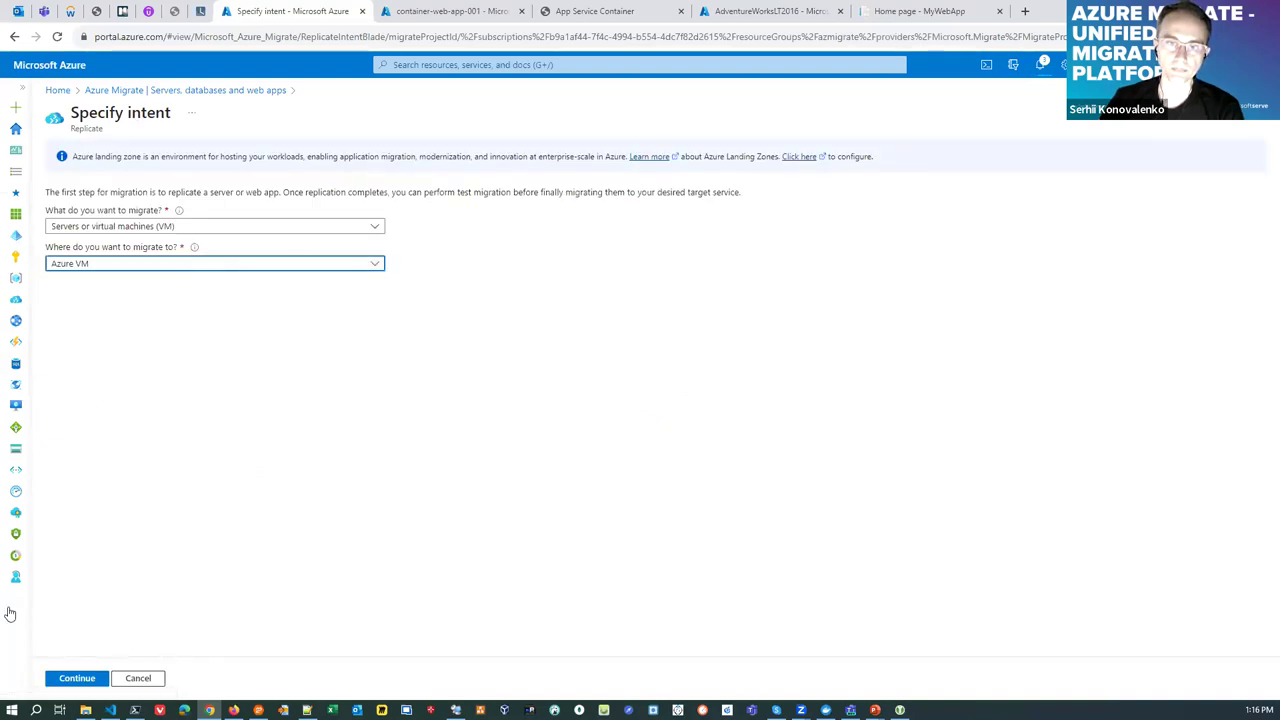
pyautogui.click(77, 679)
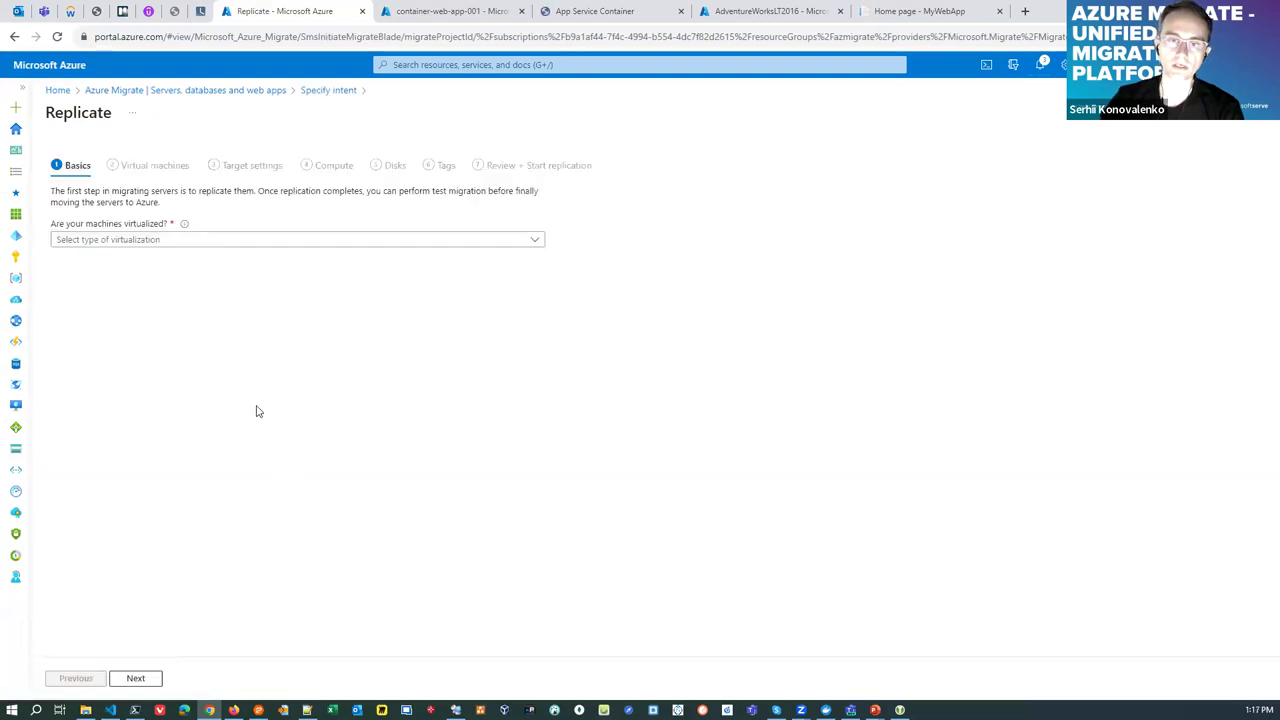
# Set the replication's virtualization type to Physical or other (AWS, GCP, Xen, etc.) and choose migrate (Replication Appliance) as the on-premises appliance
pyautogui.click(345, 241)
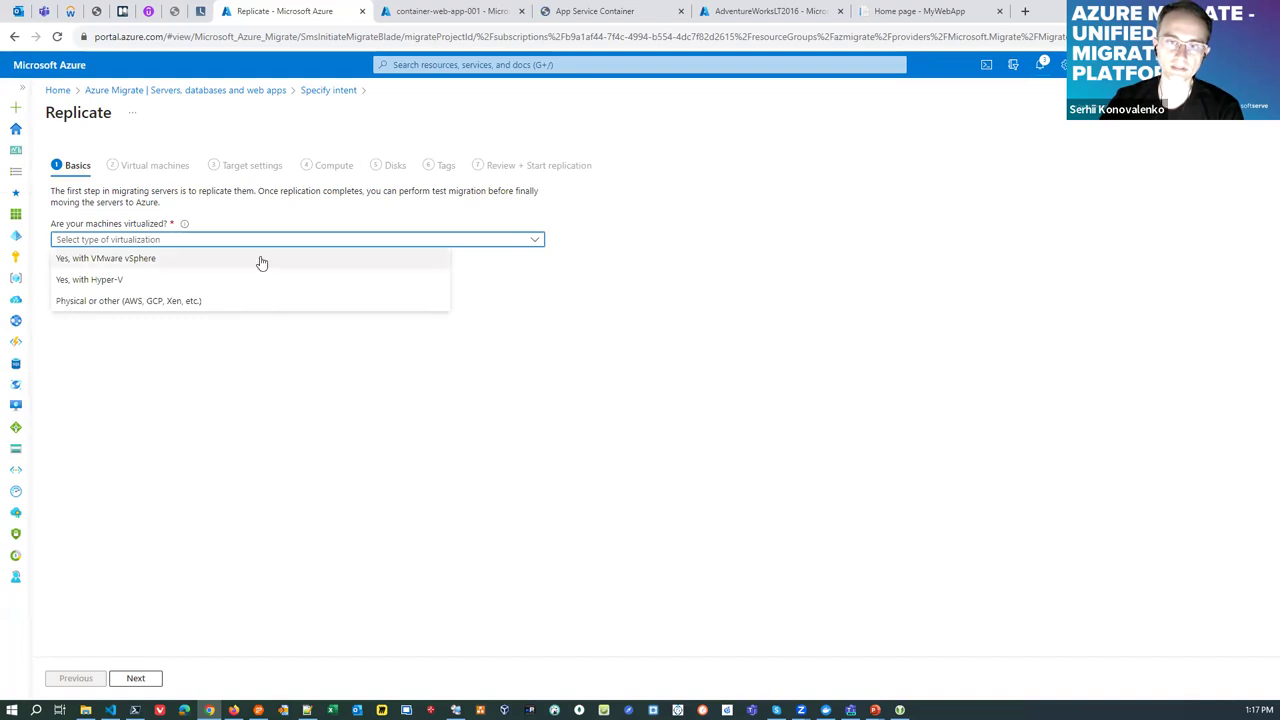
pyautogui.click(175, 302)
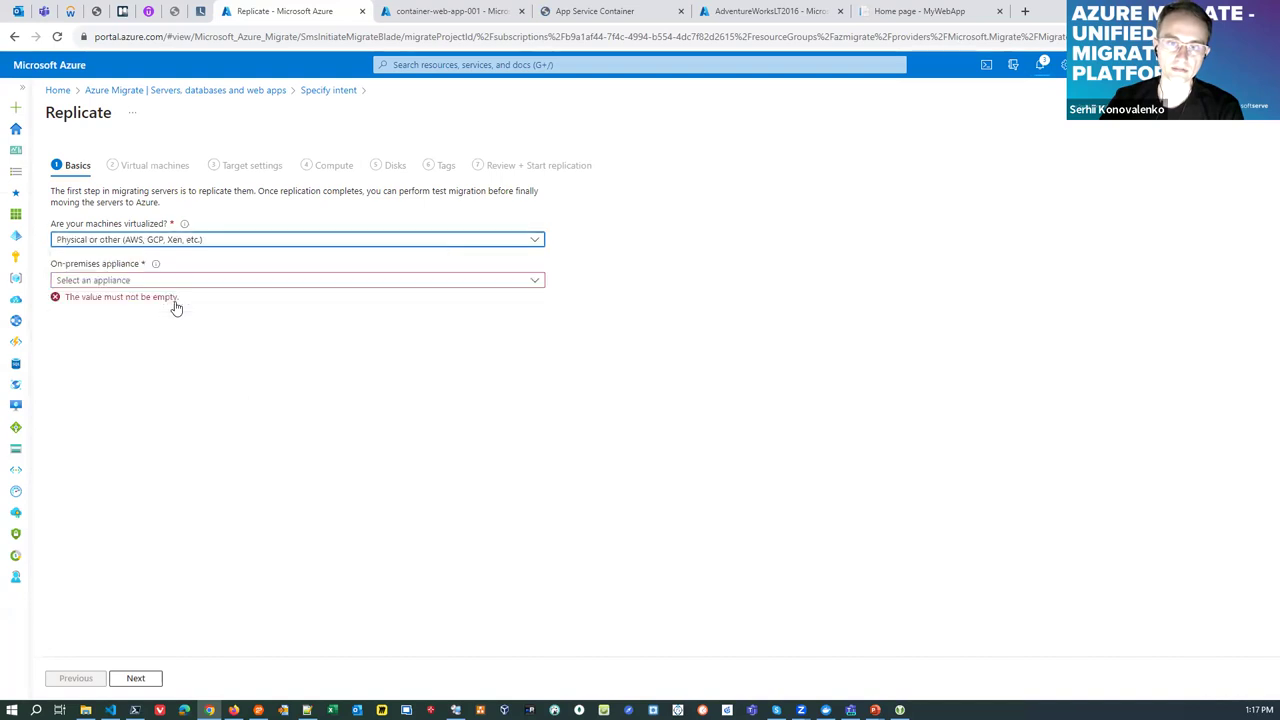
pyautogui.click(250, 282)
pyautogui.click(181, 300)
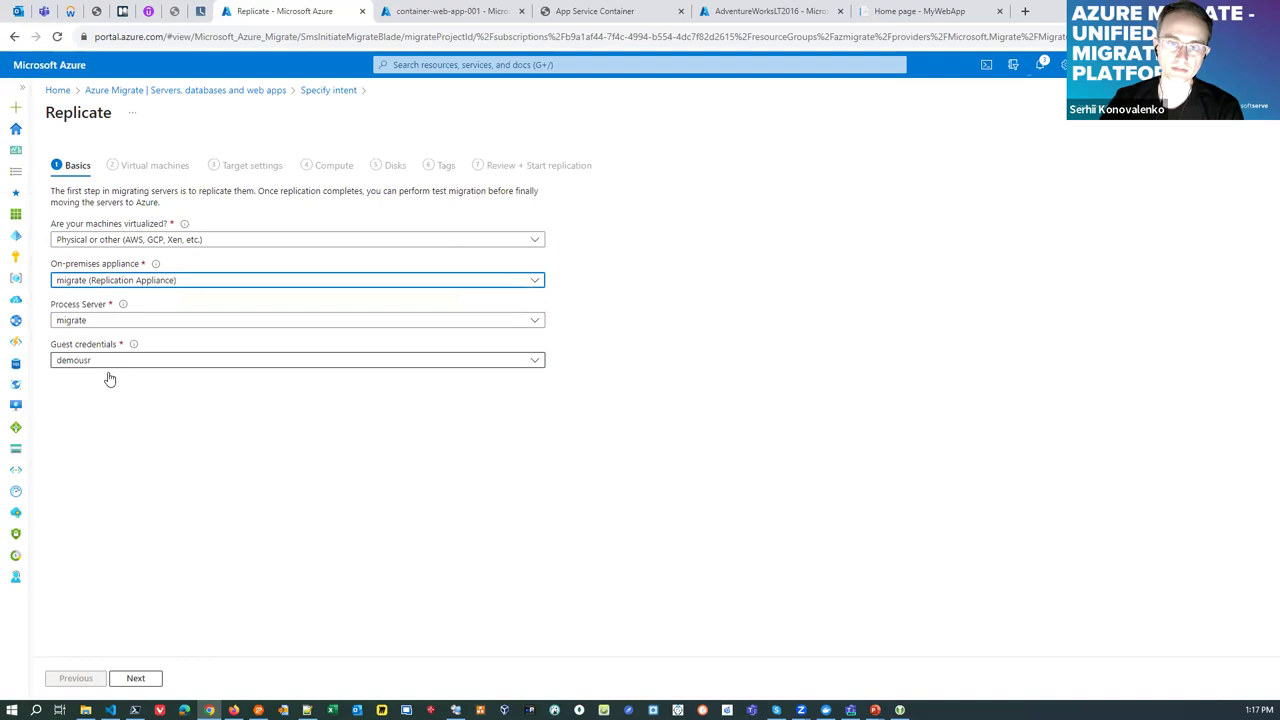
# Choose to specify the replication's migration settings manually, and return to the servers, databases and web apps page
pyautogui.click(136, 678)
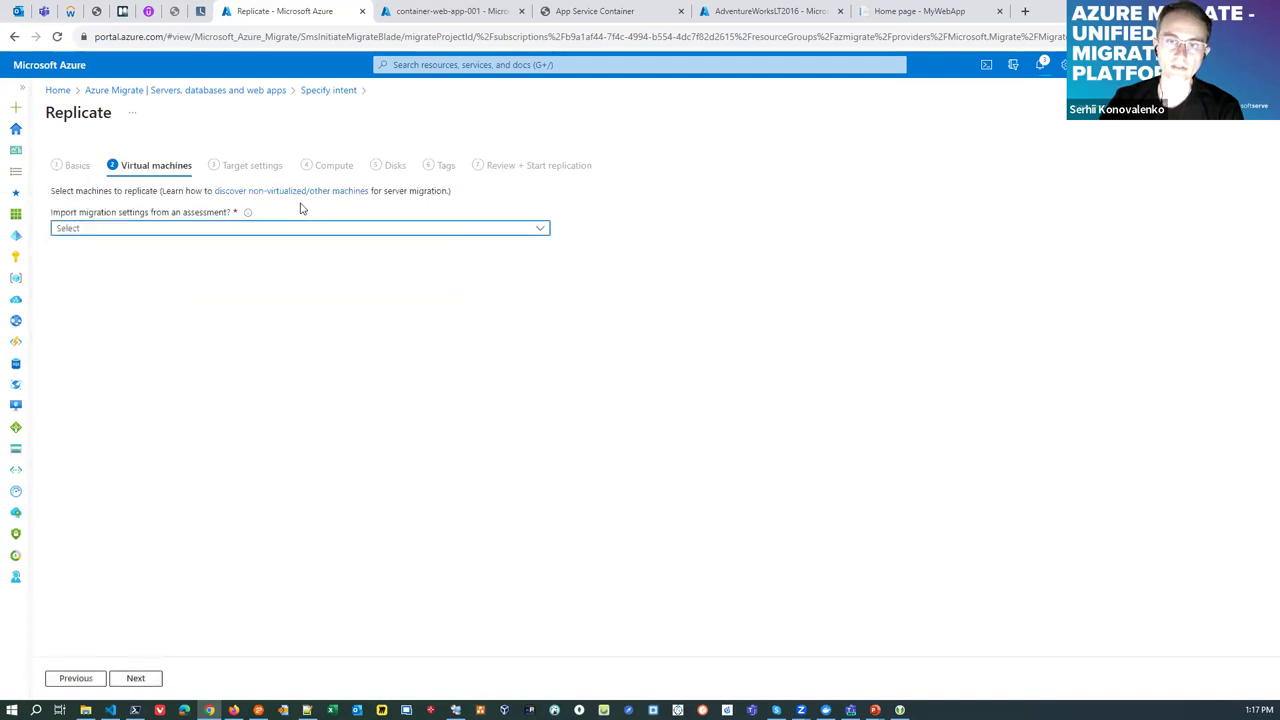
pyautogui.click(300, 230)
pyautogui.click(229, 250)
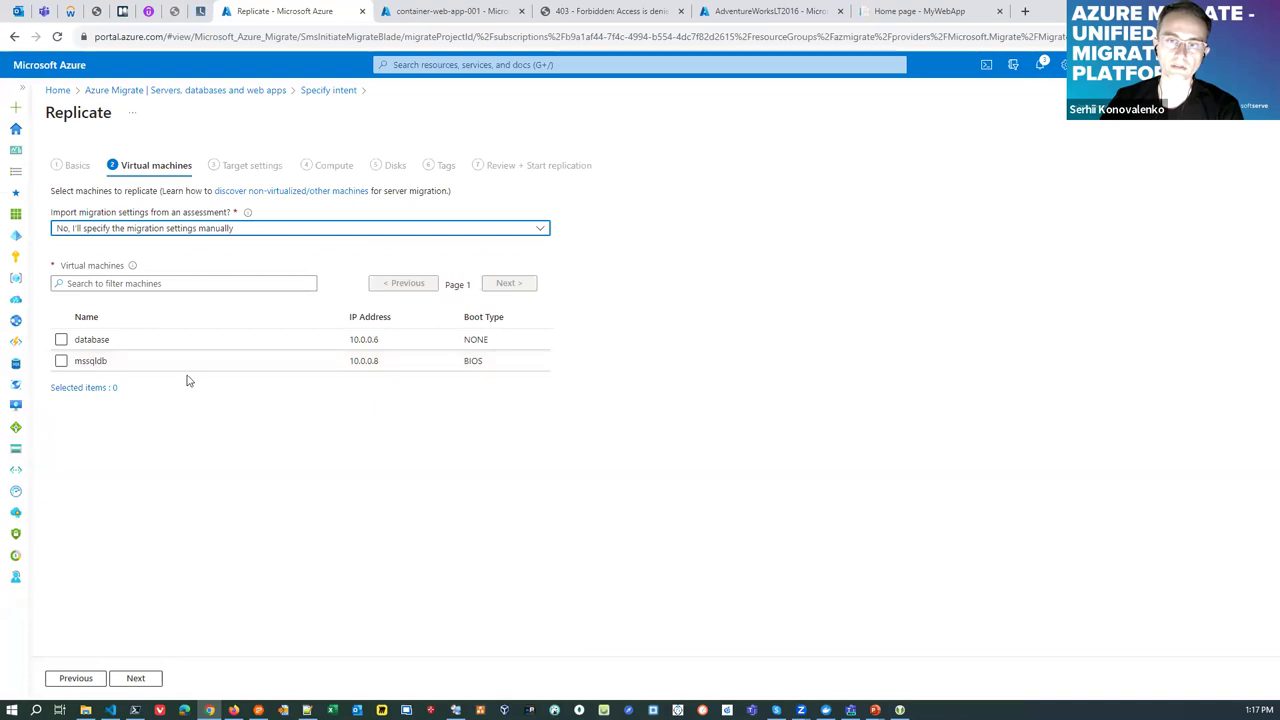
pyautogui.click(223, 90)
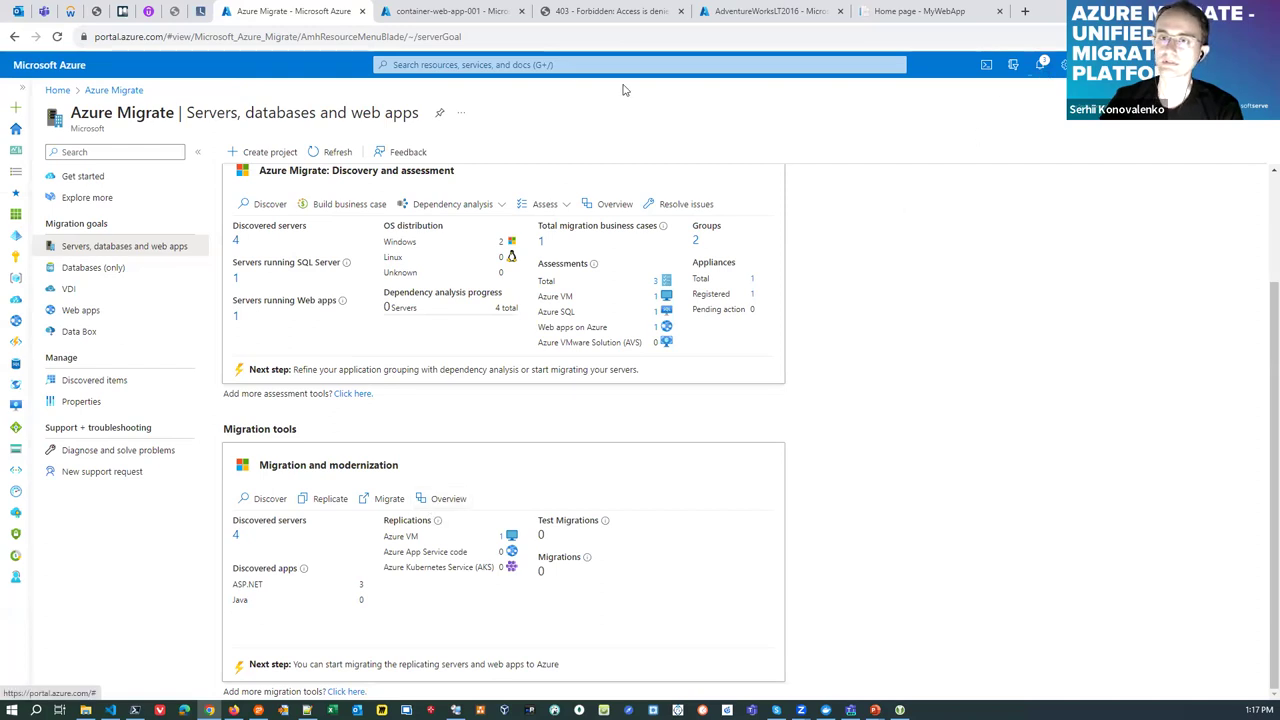
# Check the container-web-app-001 log stream, reload the app's site and examine its home page and web address
pyautogui.click(450, 11)
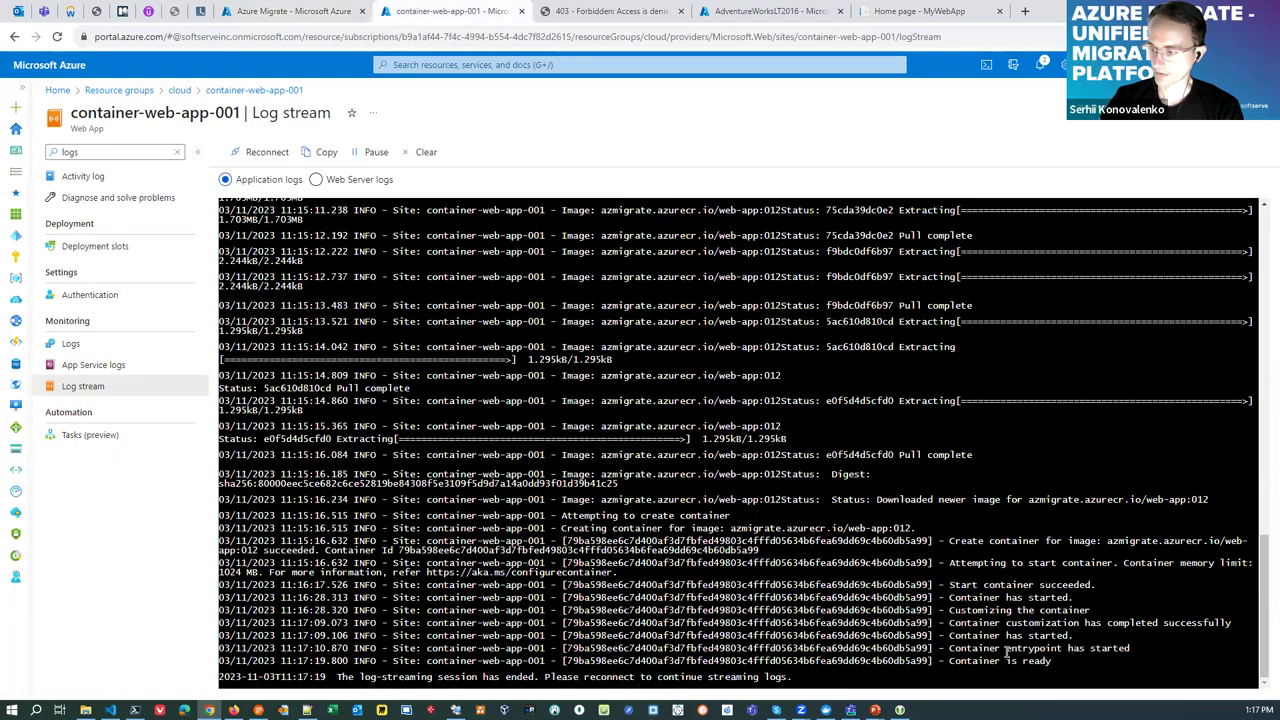
pyautogui.click(607, 11)
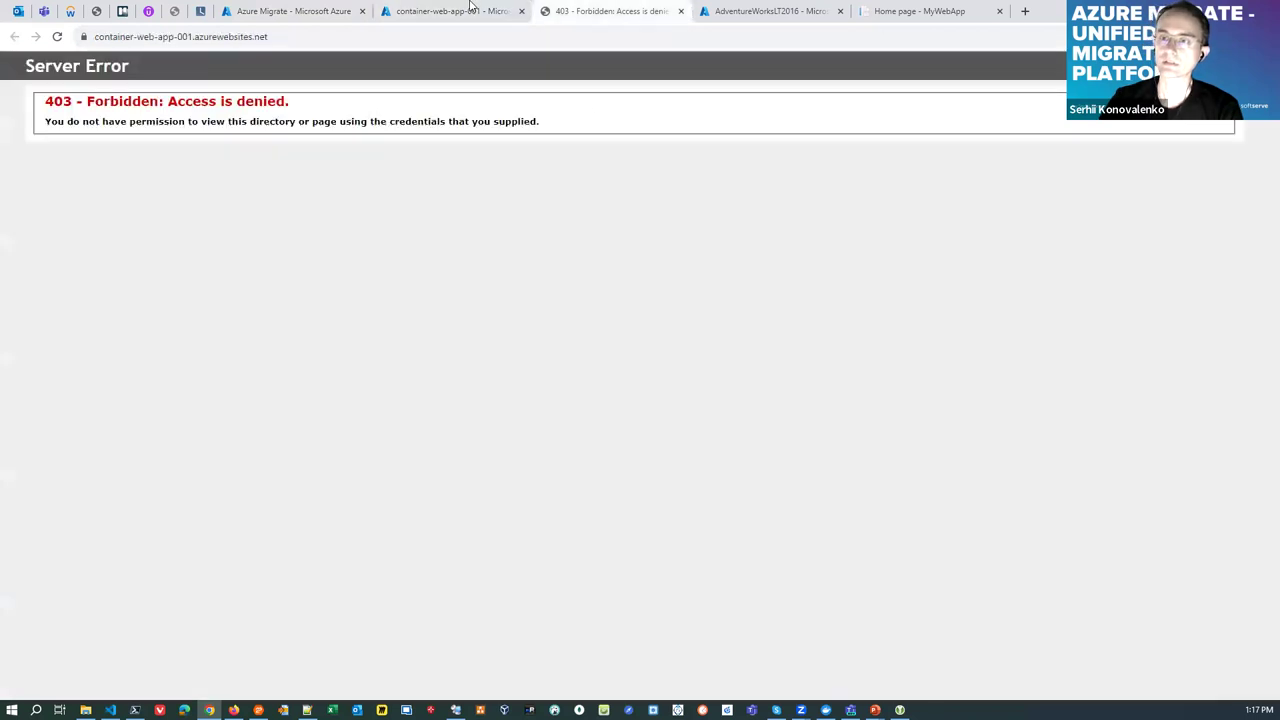
pyautogui.click(57, 38)
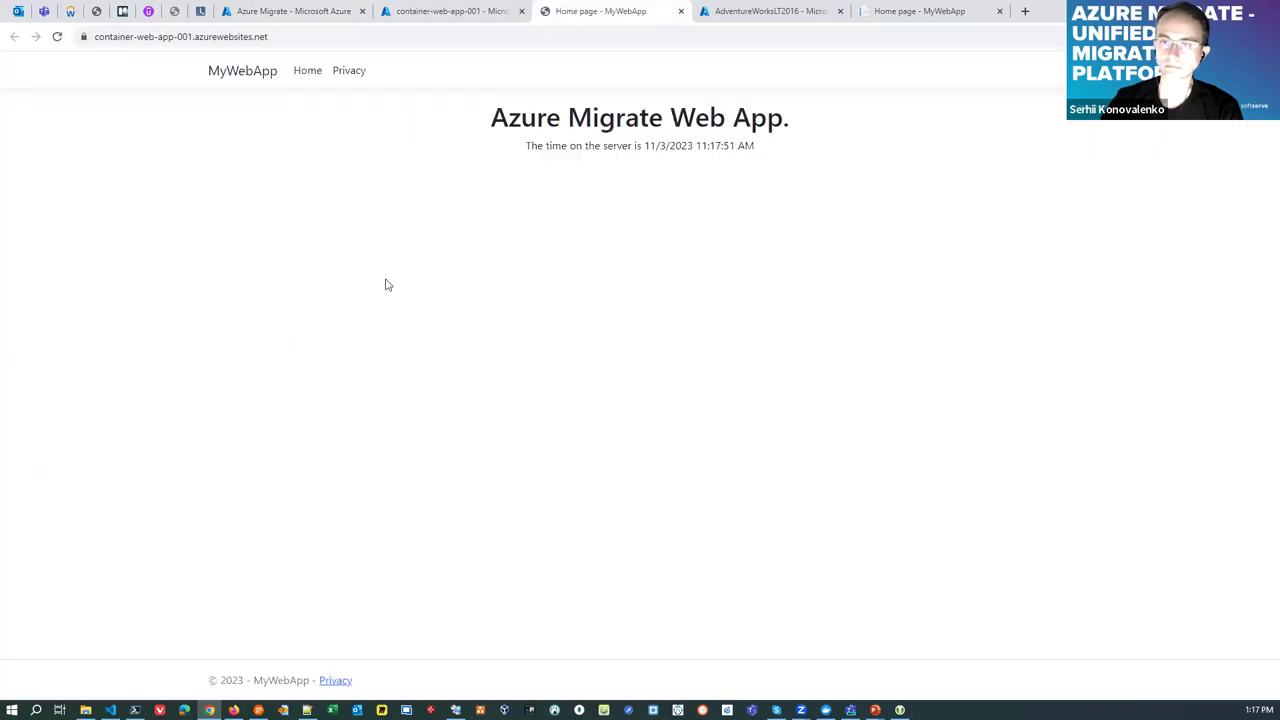
pyautogui.moveTo(138, 36); pyautogui.dragTo(91, 36)
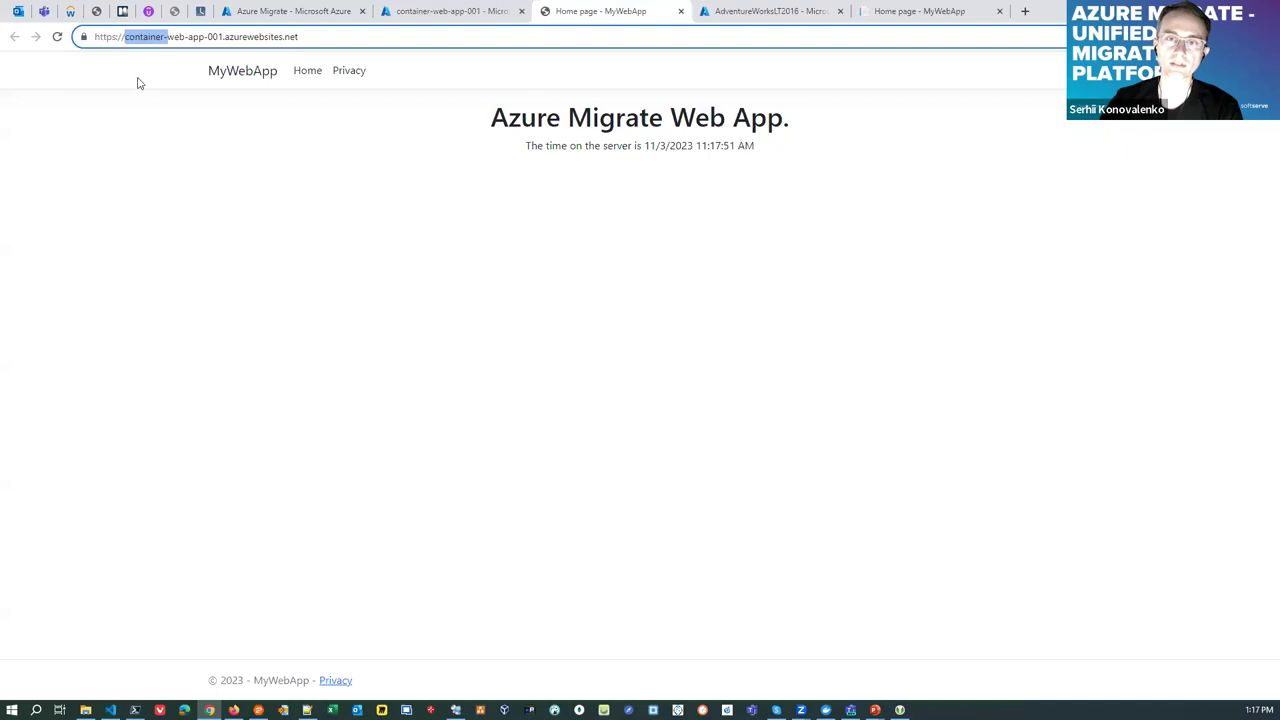
pyautogui.click(561, 204)
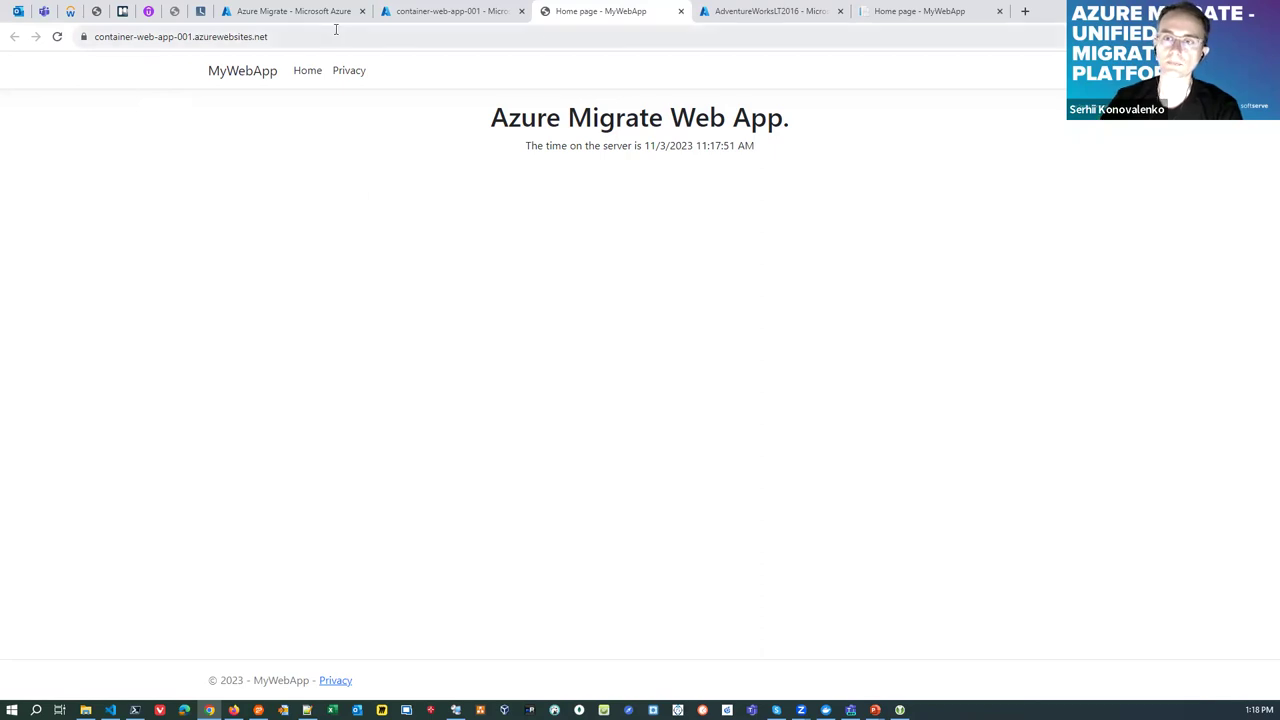
# Open the cloud resource group and examine the overview of the migrated virtual machine web-app-cloud
pyautogui.click(449, 11)
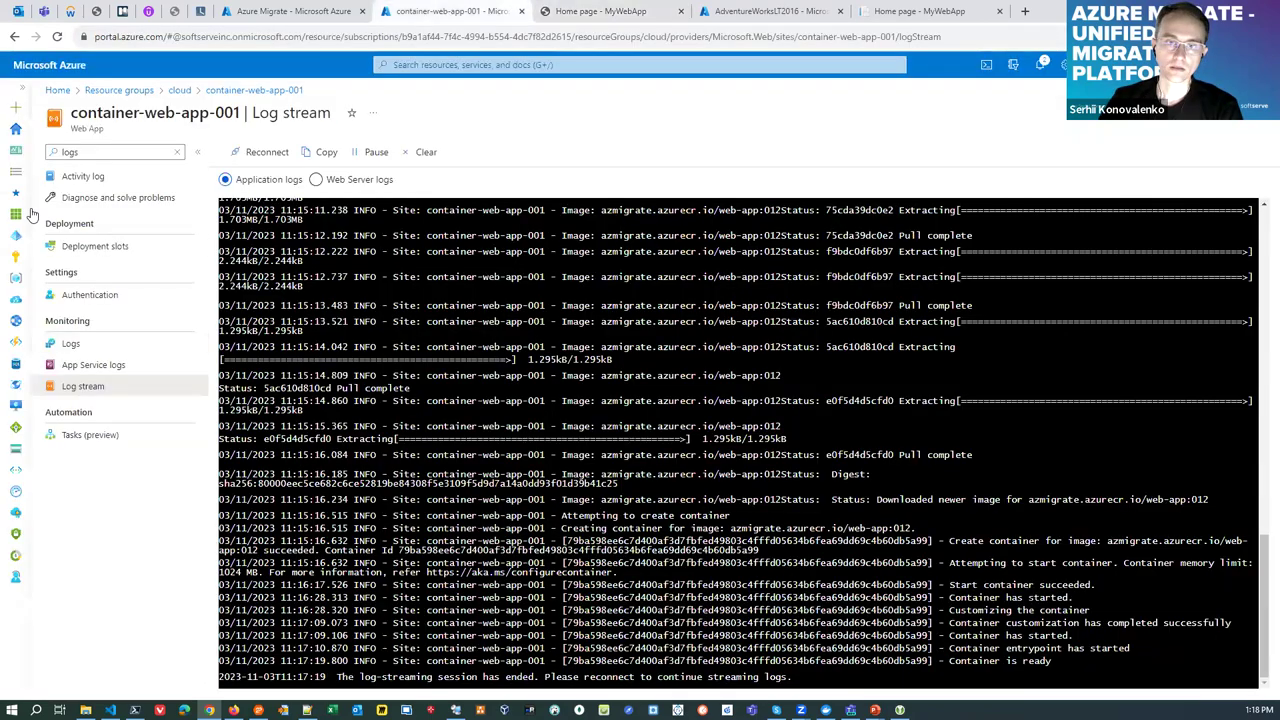
pyautogui.click(302, 14)
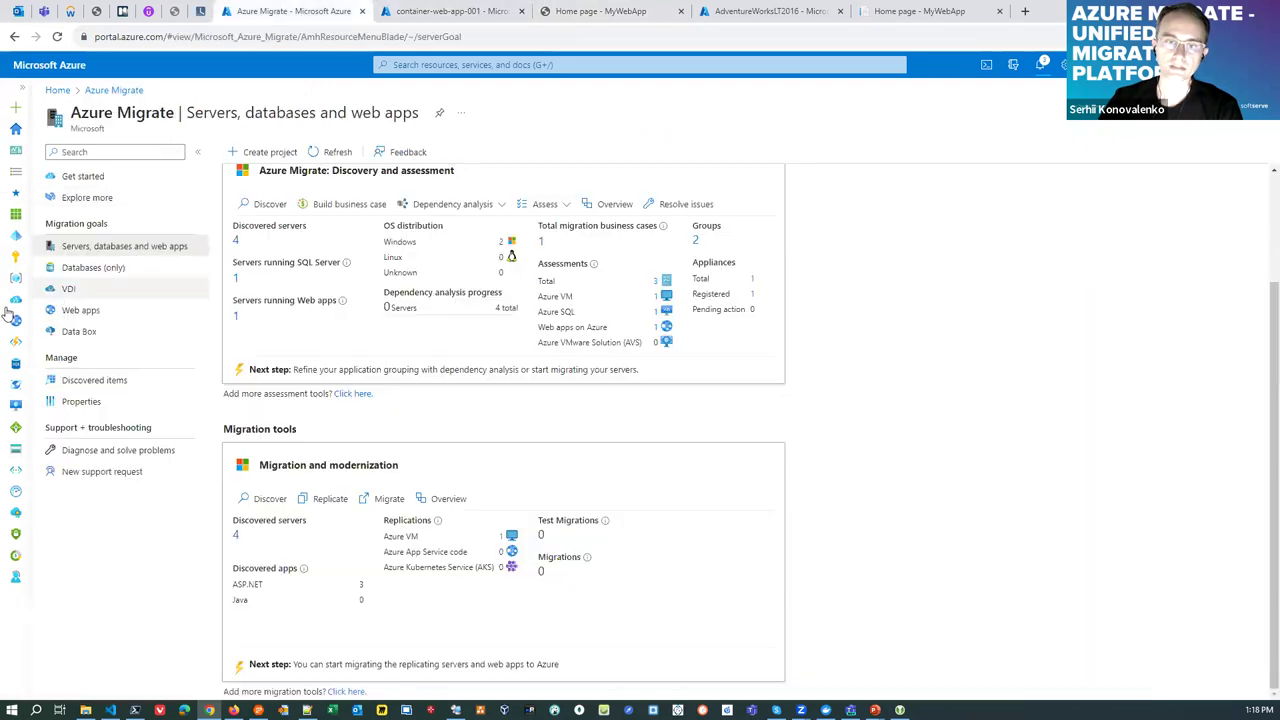
pyautogui.click(17, 282)
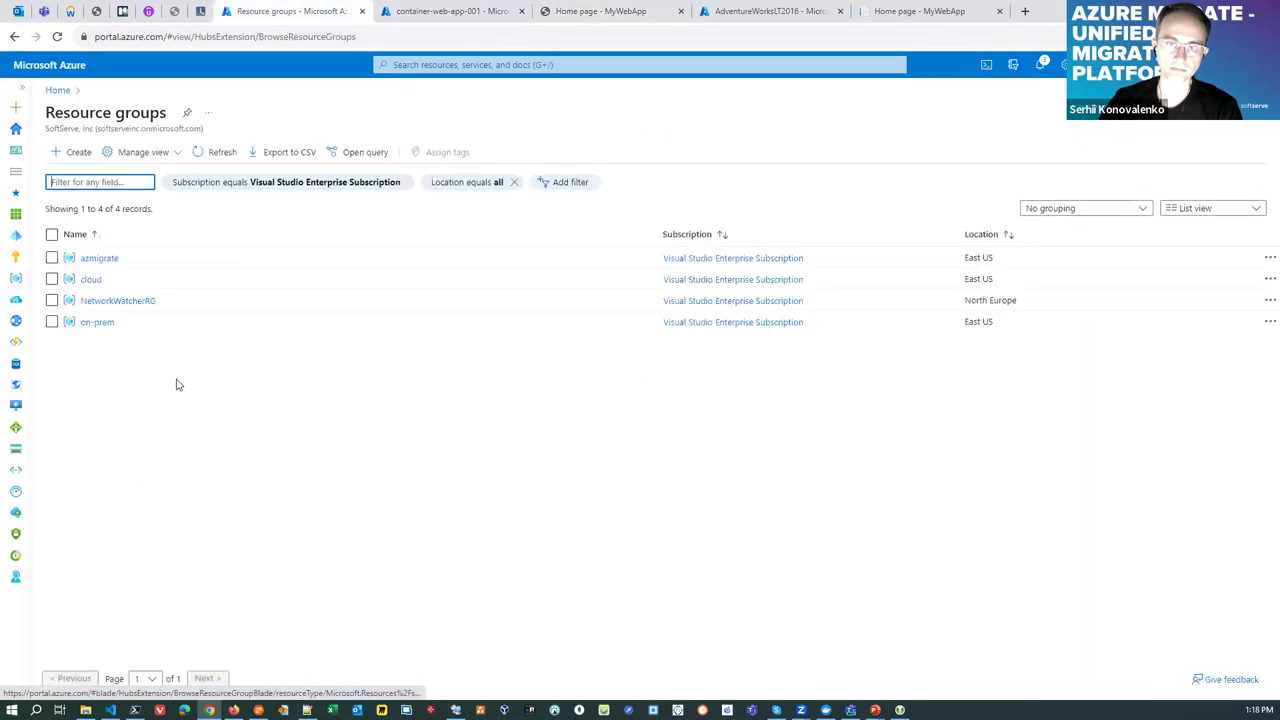
pyautogui.click(93, 279)
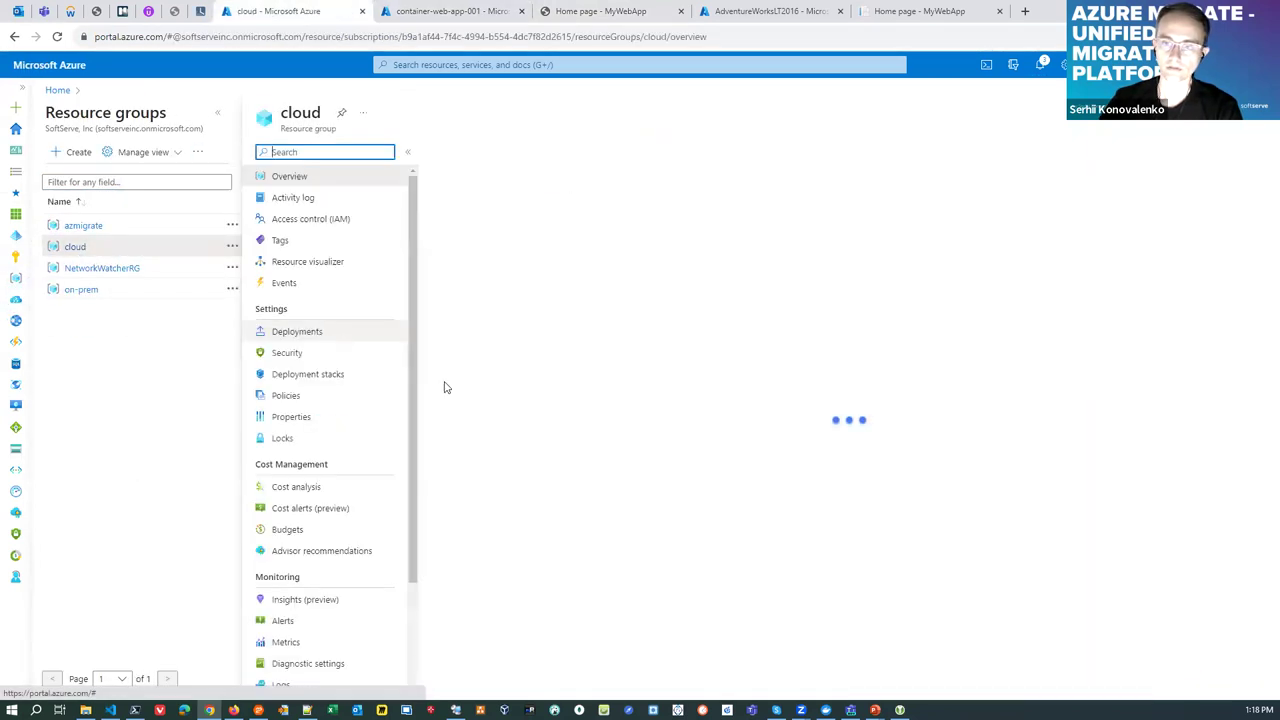
pyautogui.click(875, 363)
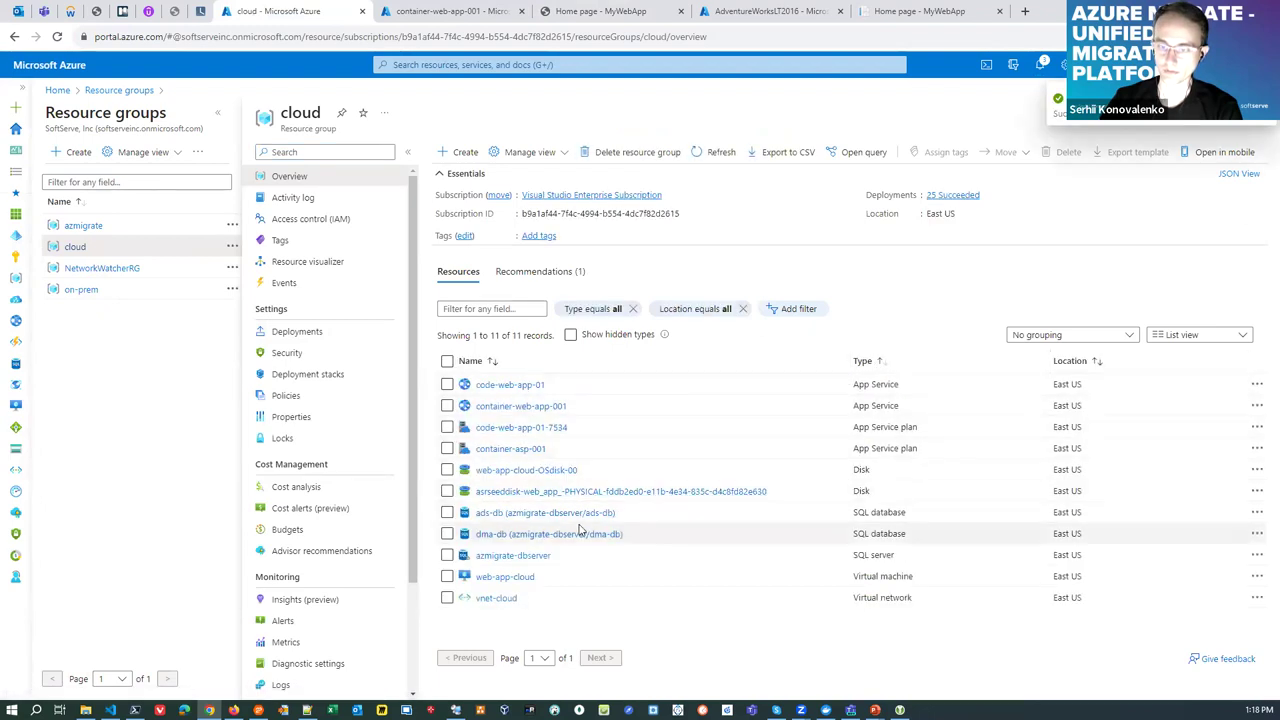
pyautogui.click(518, 577)
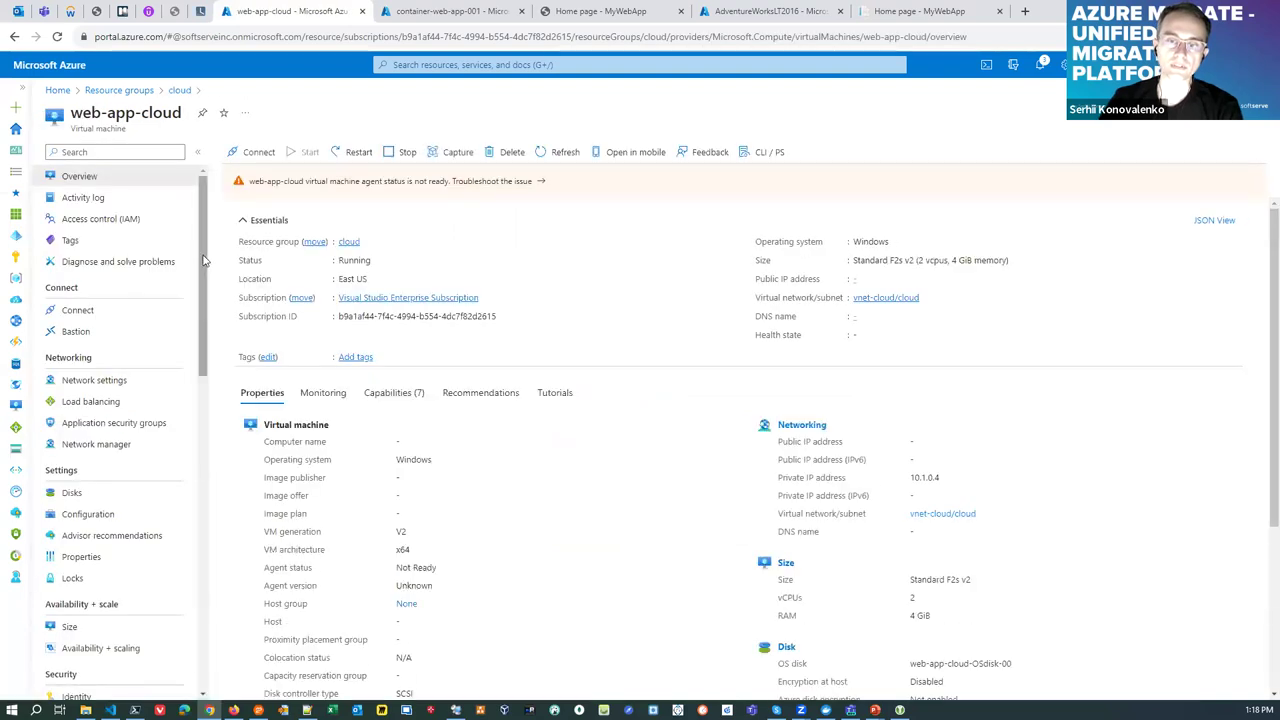
pyautogui.scroll(-1, 203, 260)
pyautogui.scroll(1, 206, 245)
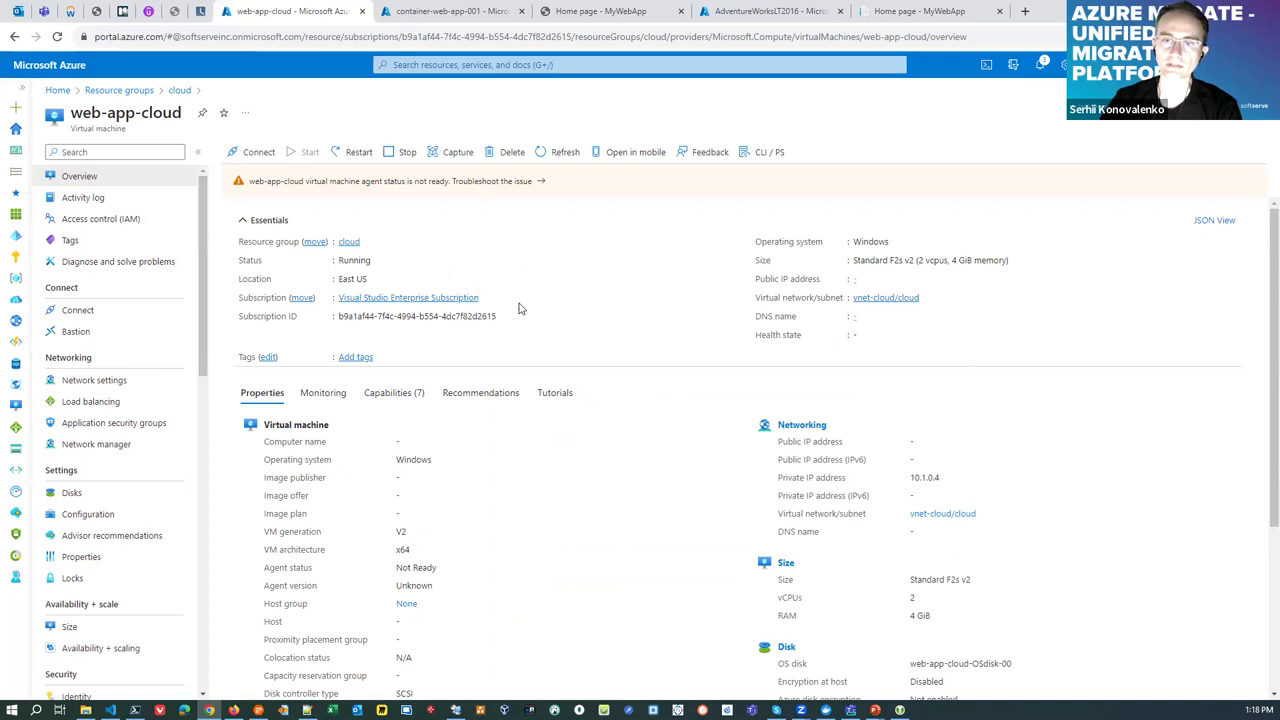
# Return to Azure Migrate's servers, databases and web apps page and open the replicating machines of Migration and modernization
pyautogui.click(16, 290)
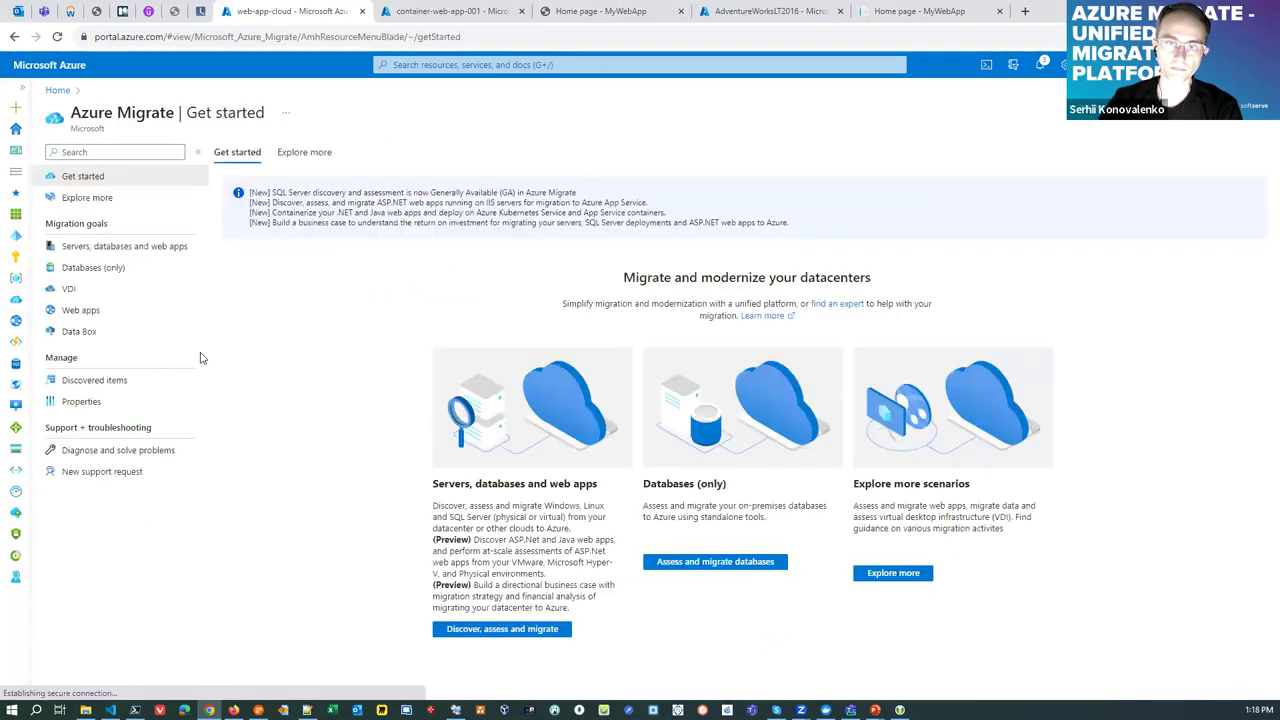
pyautogui.click(120, 248)
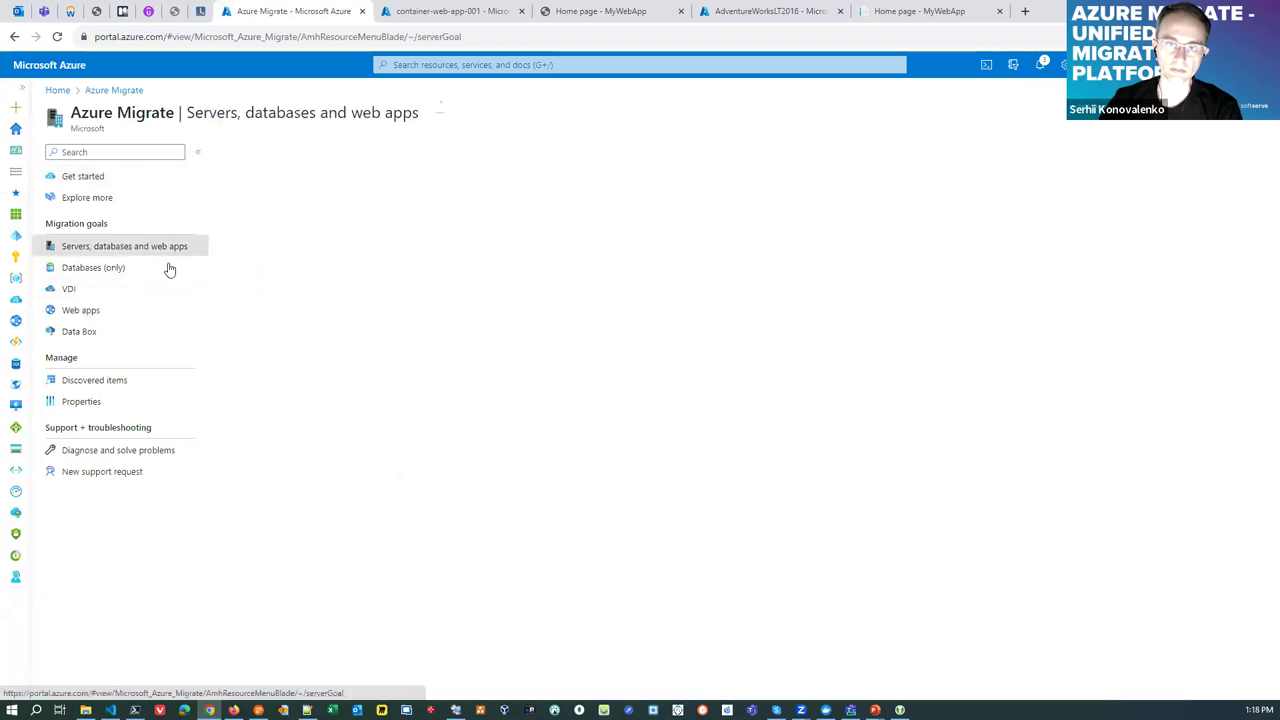
pyautogui.scroll(-2, 513, 525)
pyautogui.click(449, 493)
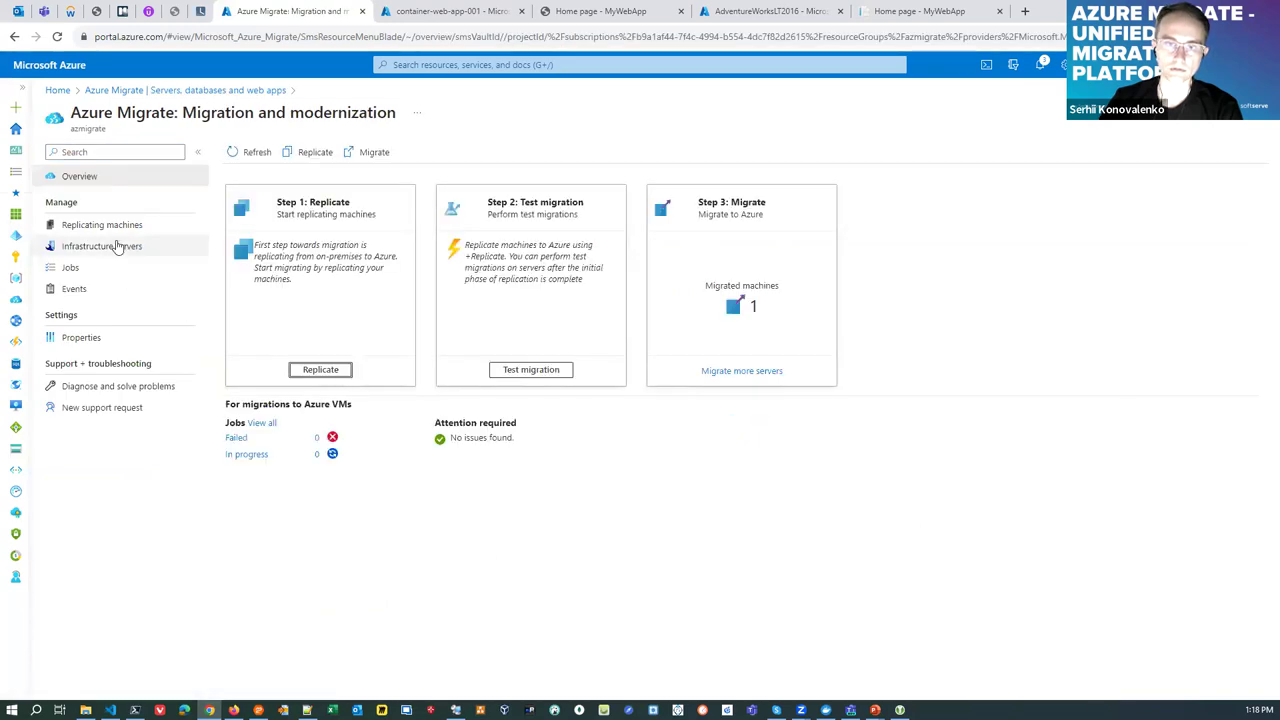
pyautogui.click(85, 226)
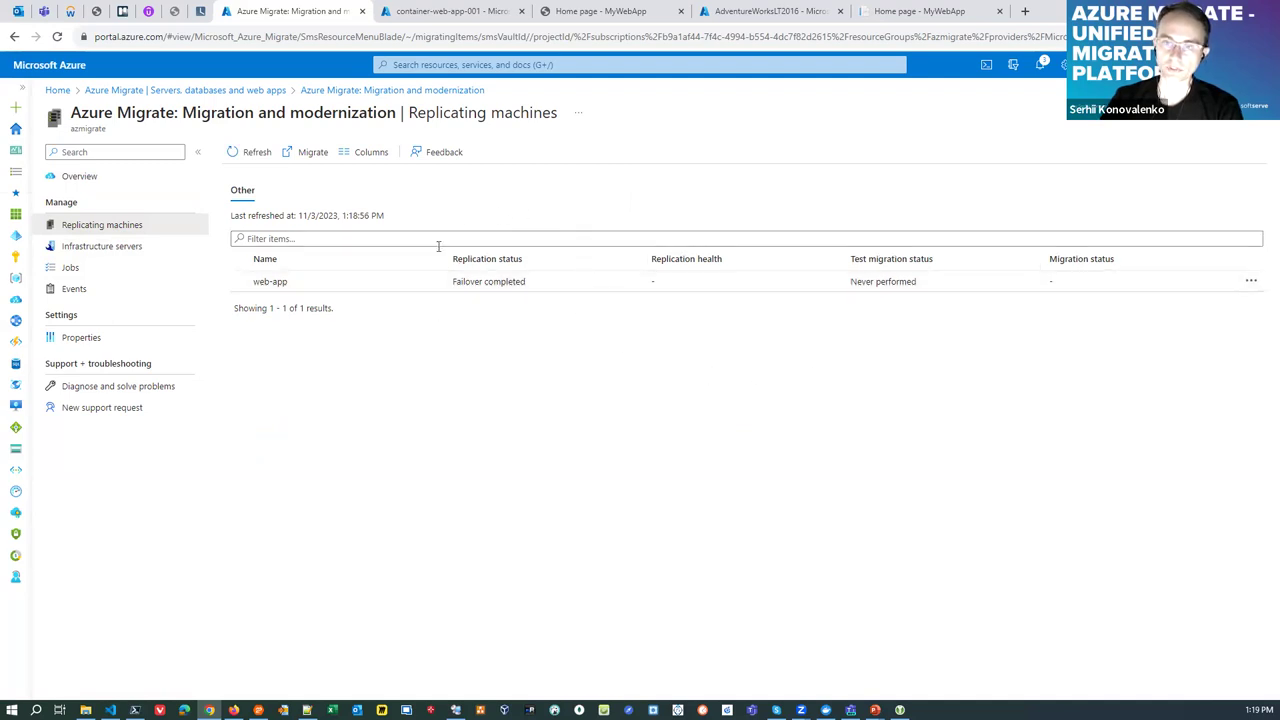
# Stop replication of the web-app machine with the option Stop replication and remove replication settings (Recommended)
pyautogui.click(1252, 284)
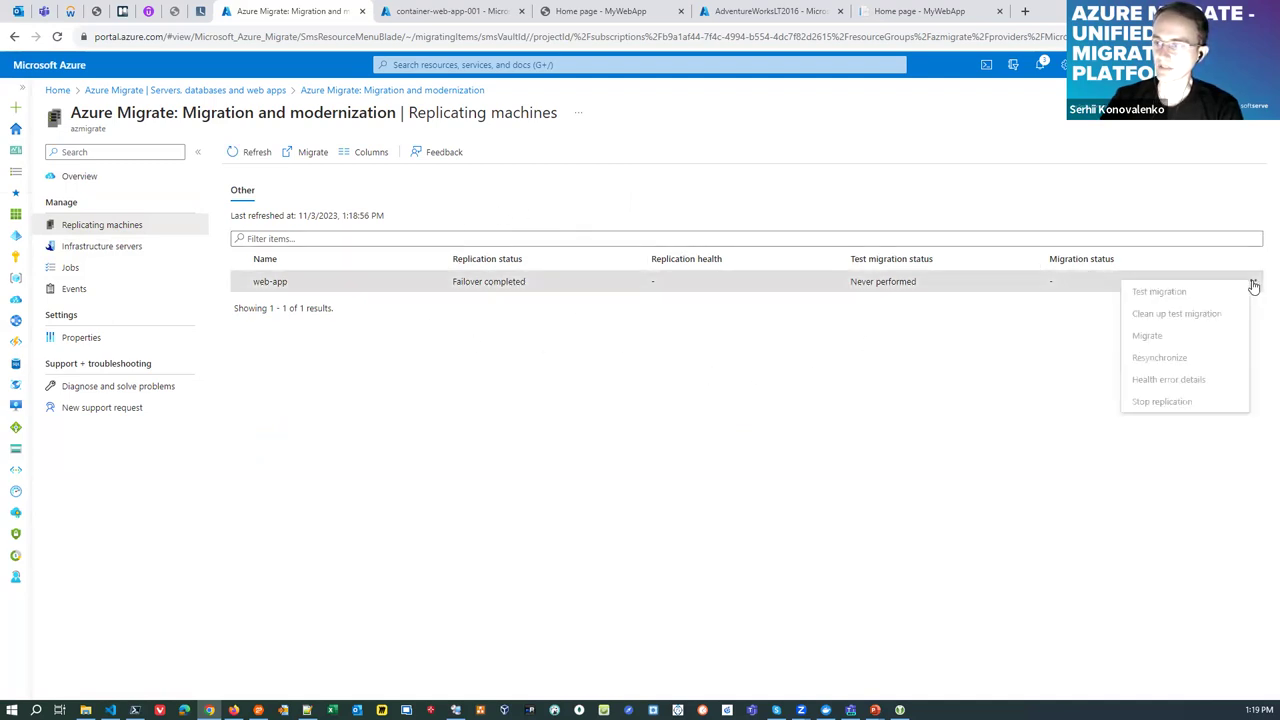
pyautogui.click(1162, 401)
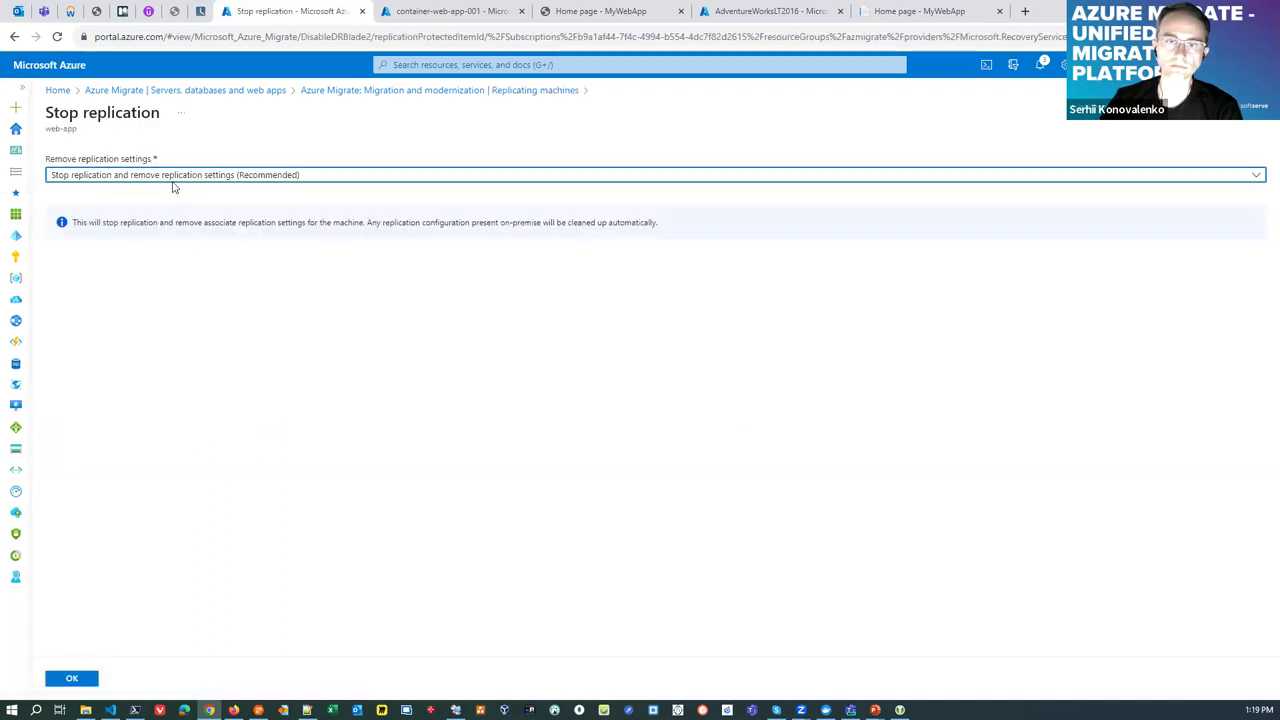
pyautogui.click(72, 679)
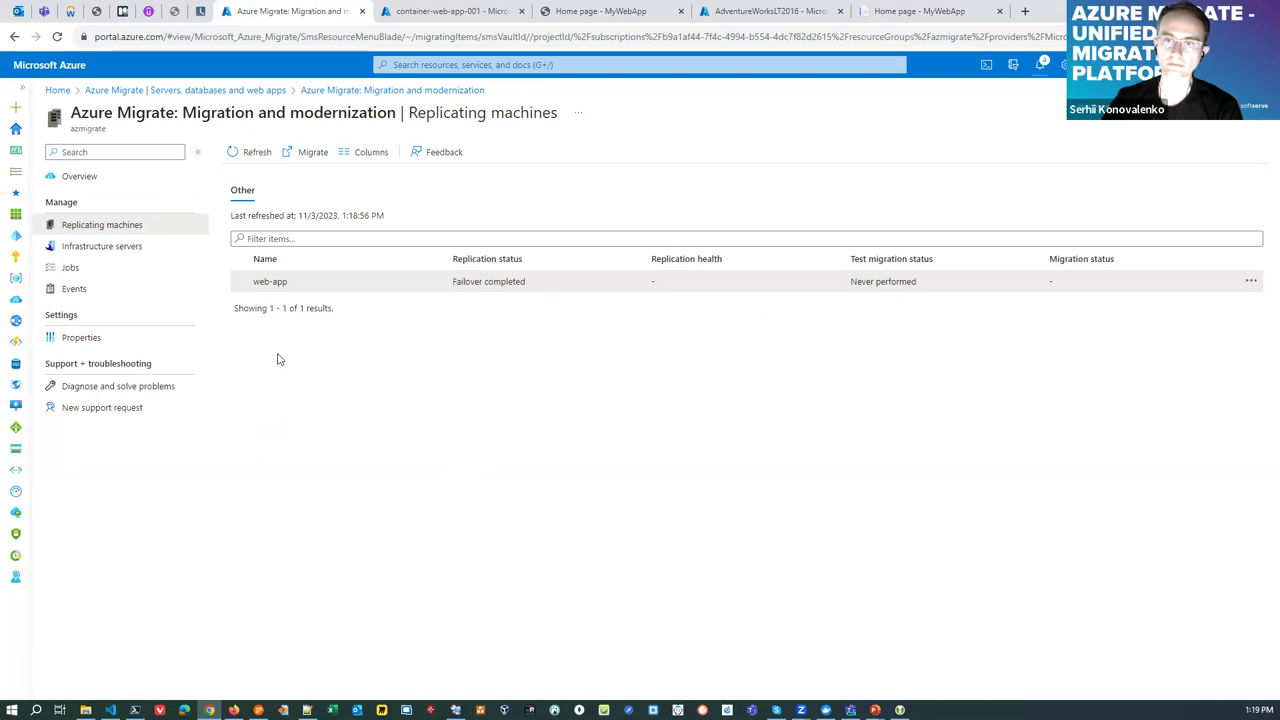
# Revisit the container web app's log stream and site, and review the web-app, discover and mssqldb servers in Remote Desktop Connection Manager
pyautogui.click(444, 11)
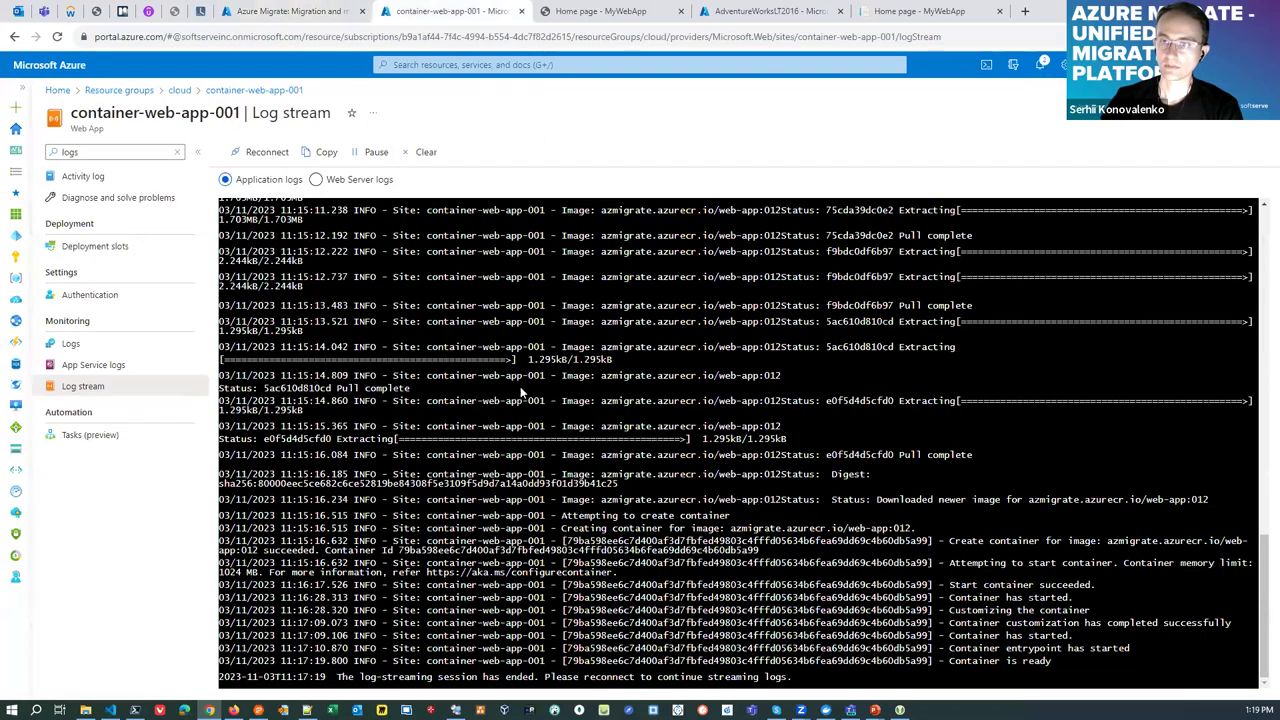
pyautogui.click(586, 14)
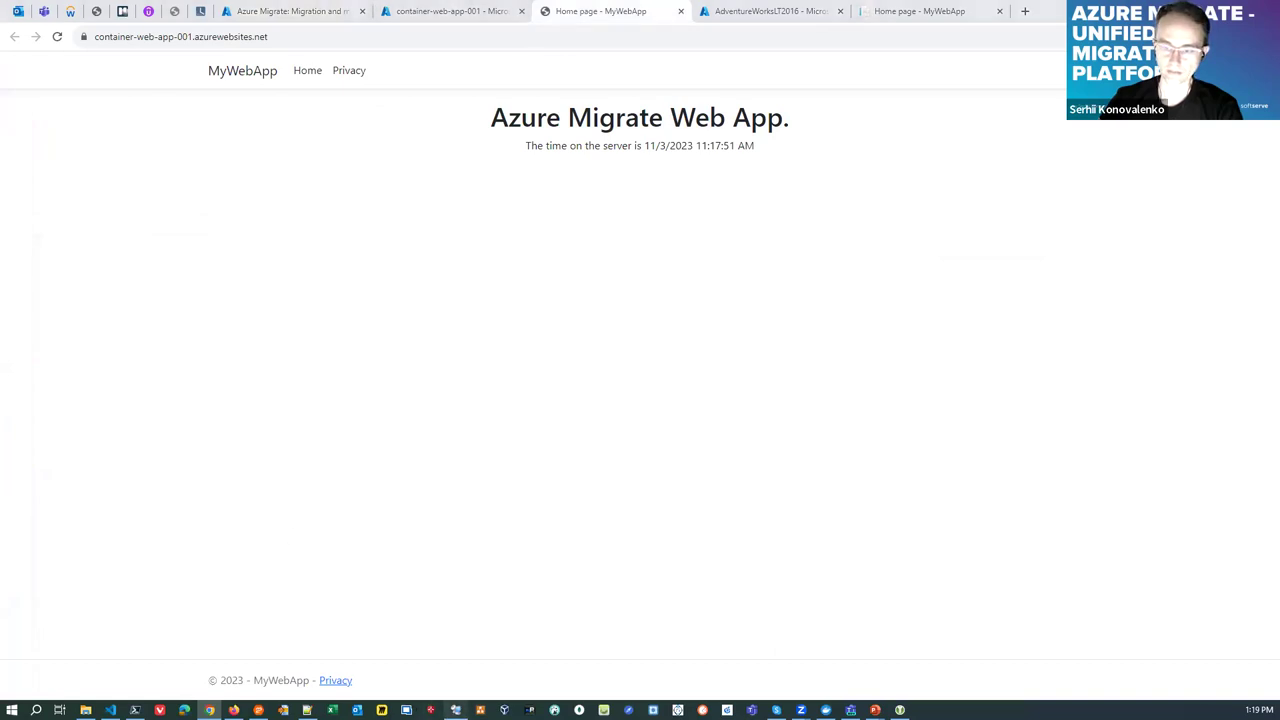
pyautogui.click(455, 710)
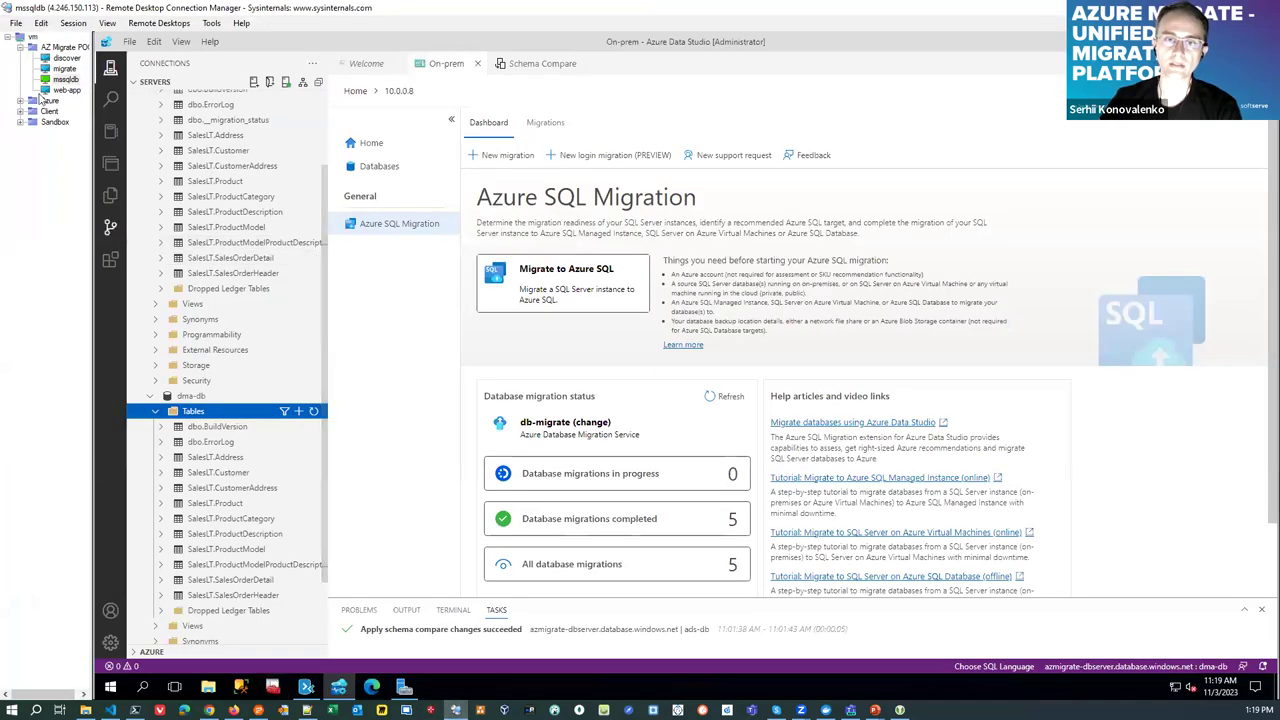
pyautogui.click(67, 90)
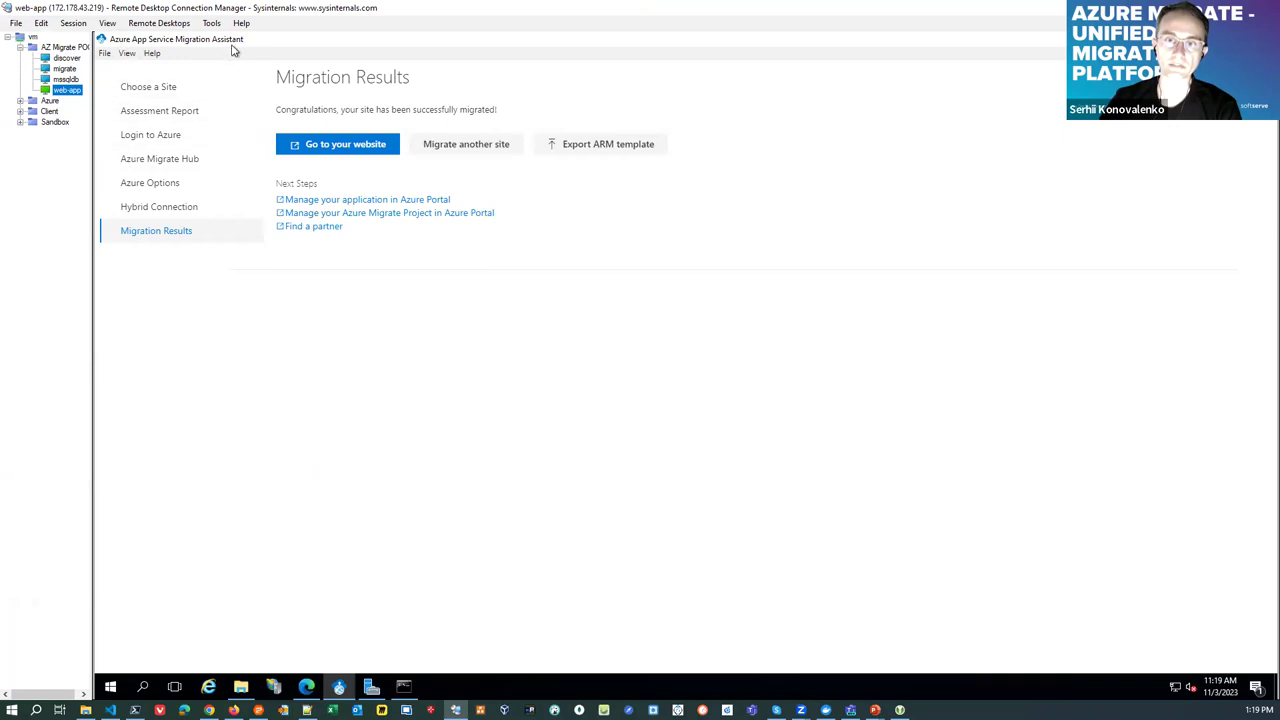
pyautogui.click(68, 58)
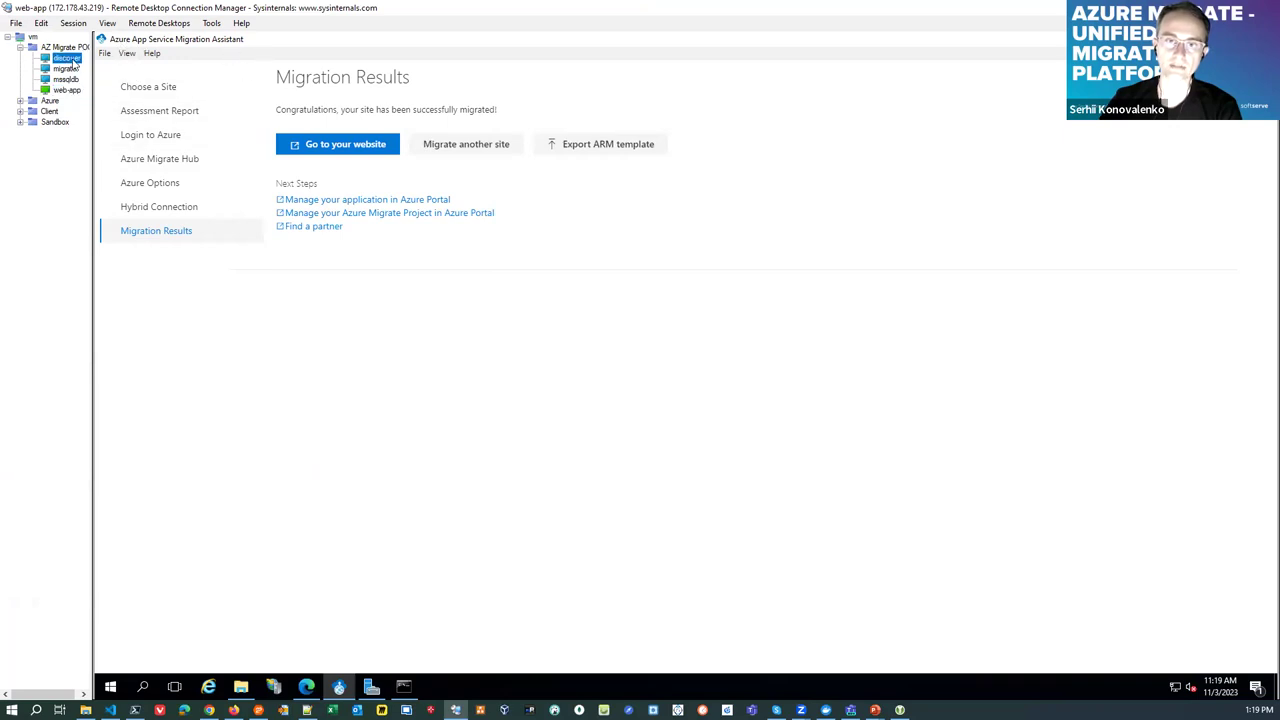
pyautogui.scroll(3, 400, 220)
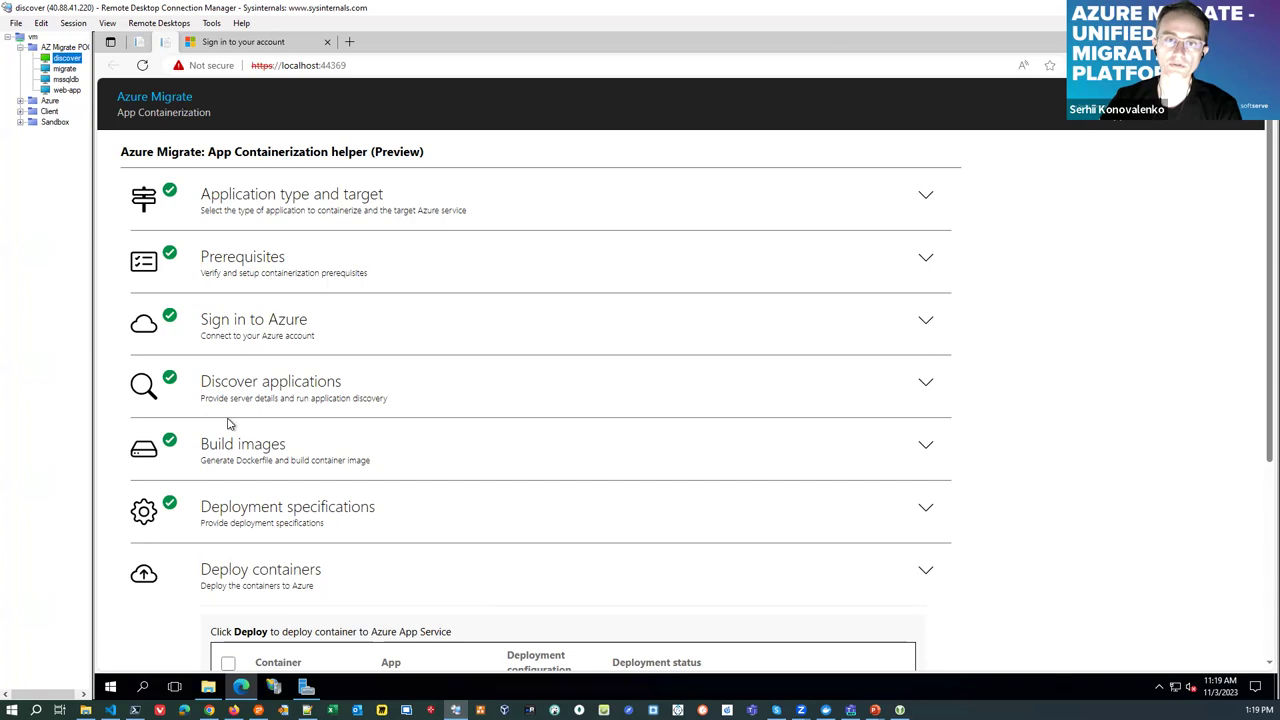
pyautogui.click(66, 79)
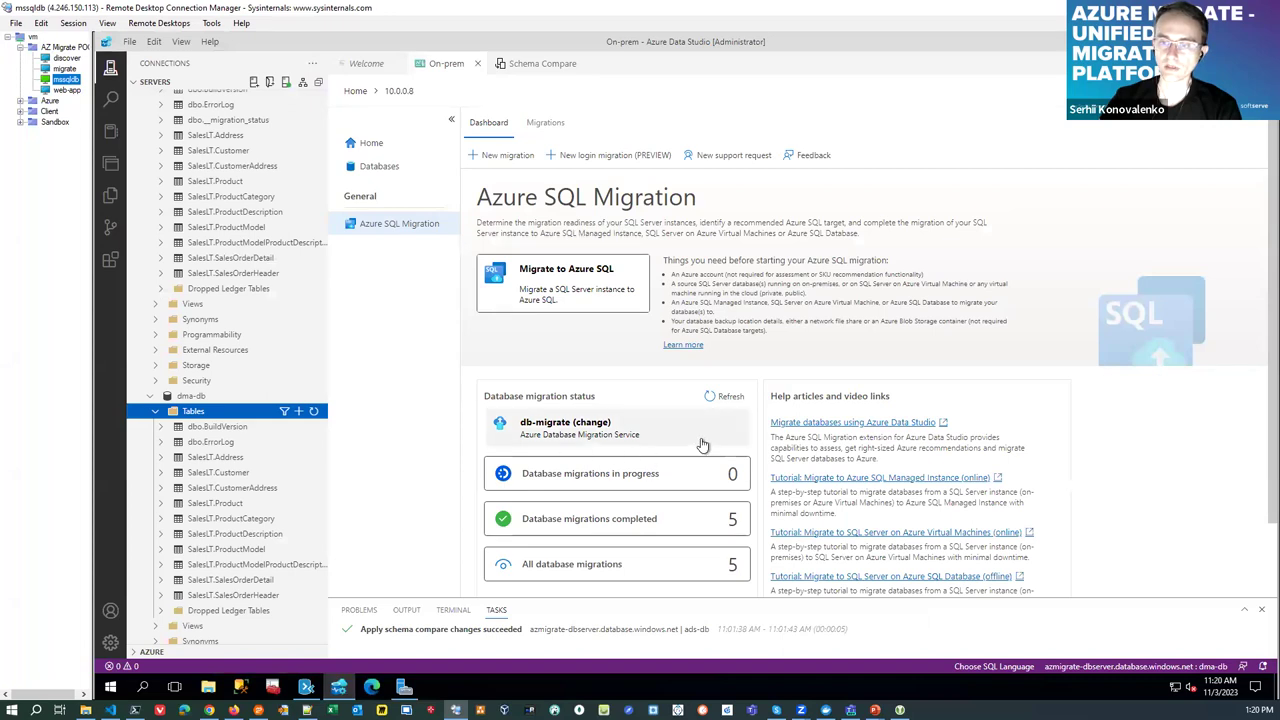
pyautogui.scroll(-1, 703, 443)
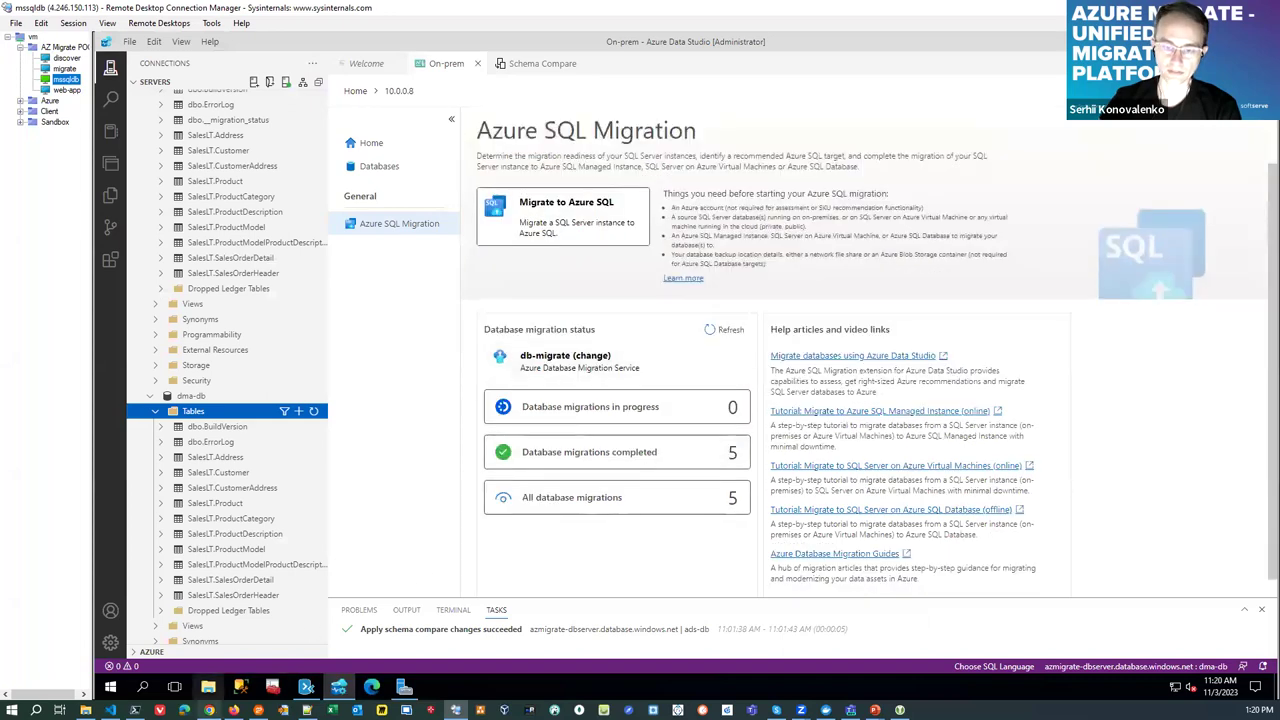
# Switch back to the Azure portal and open the azmigrate resource group to review its resources
pyautogui.click(209, 710)
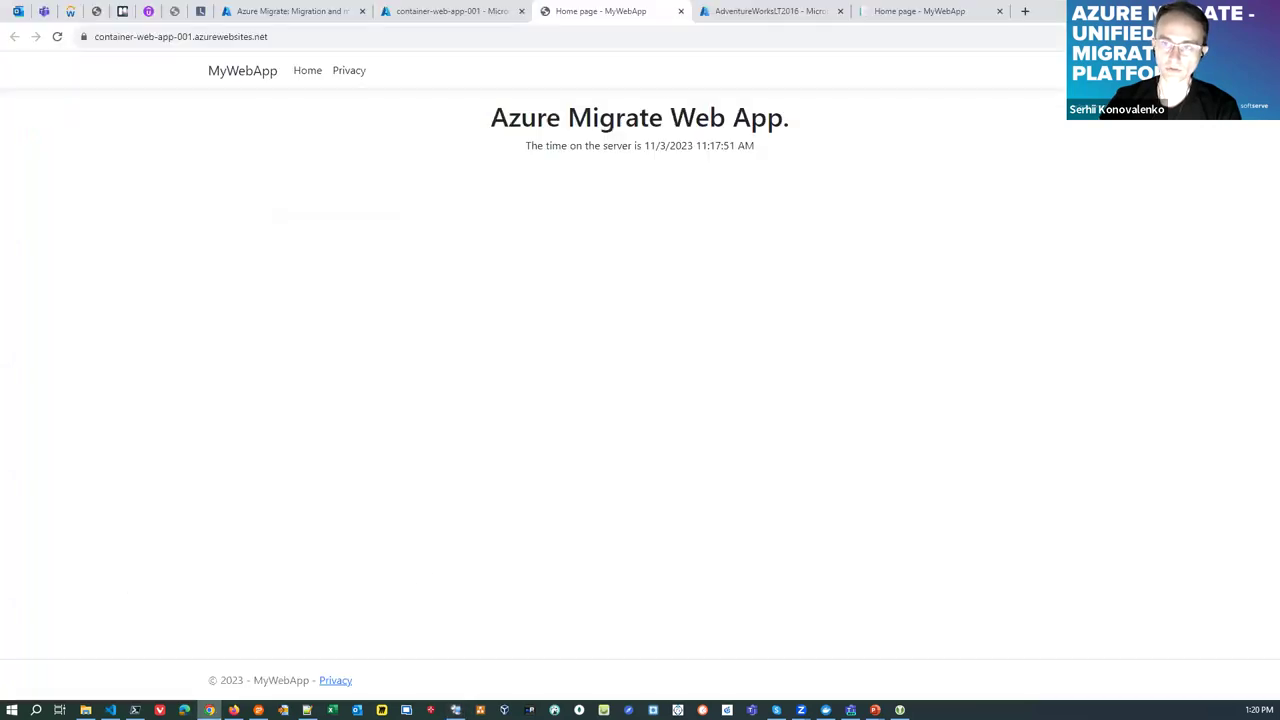
pyautogui.click(293, 12)
pyautogui.click(95, 279)
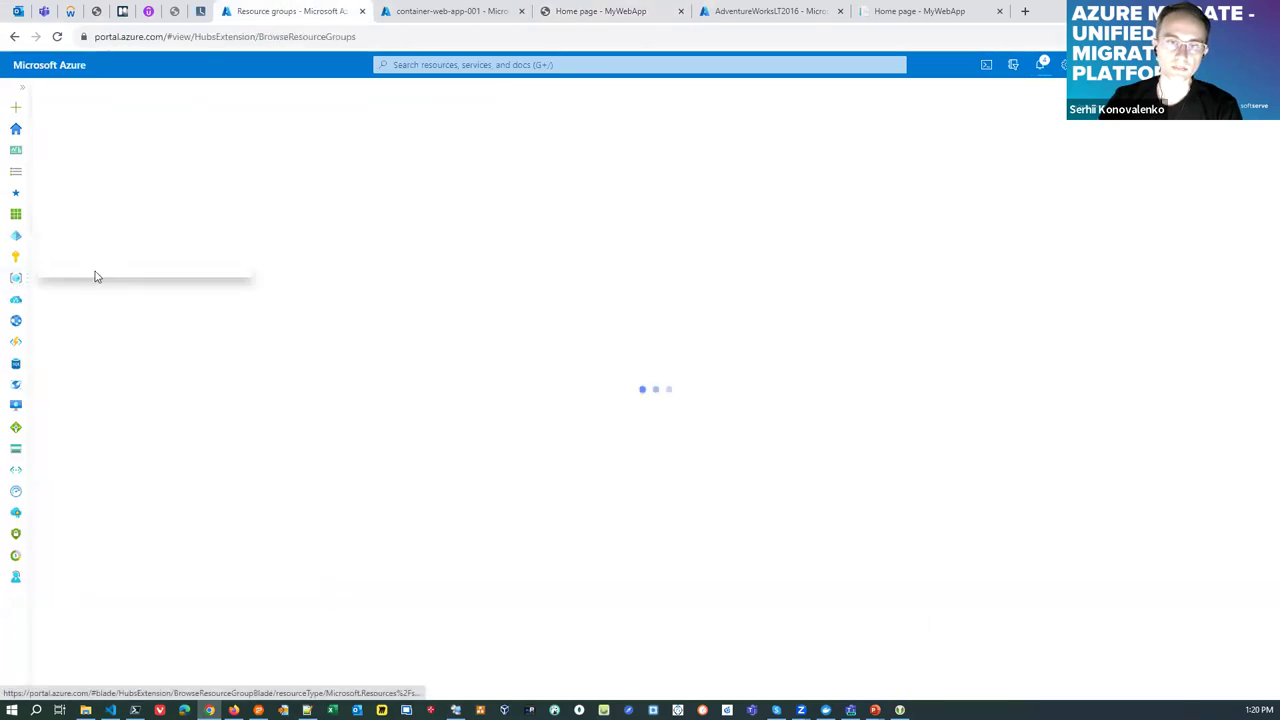
pyautogui.click(100, 259)
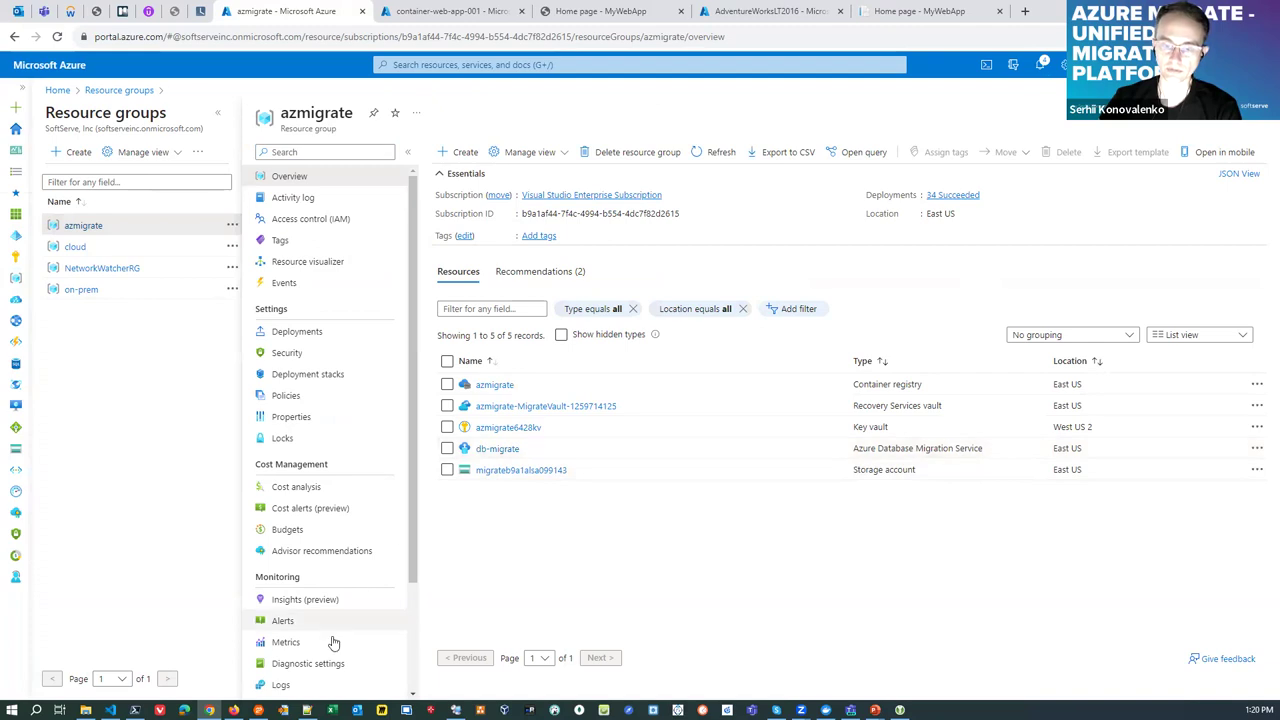
# Review the db-migration results in Data Migration Assistant on mssqldb, and switch to the PowerPoint slide show
pyautogui.click(455, 709)
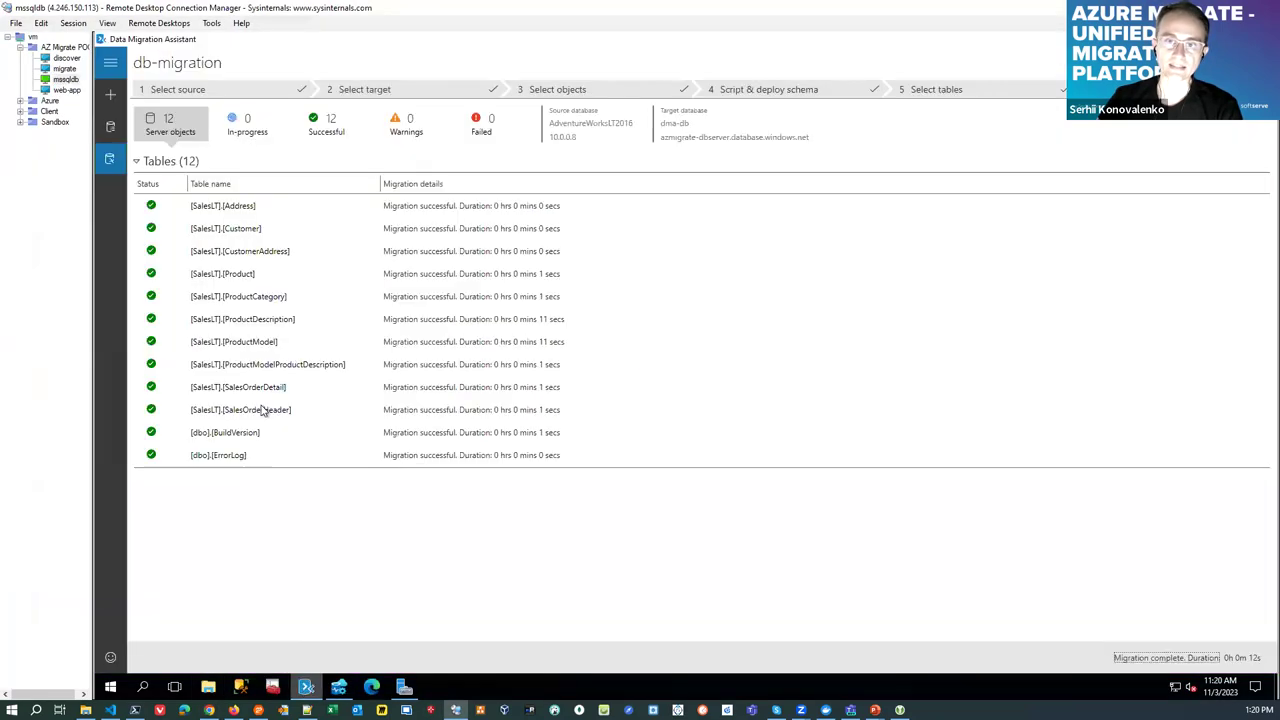
pyautogui.click(306, 686)
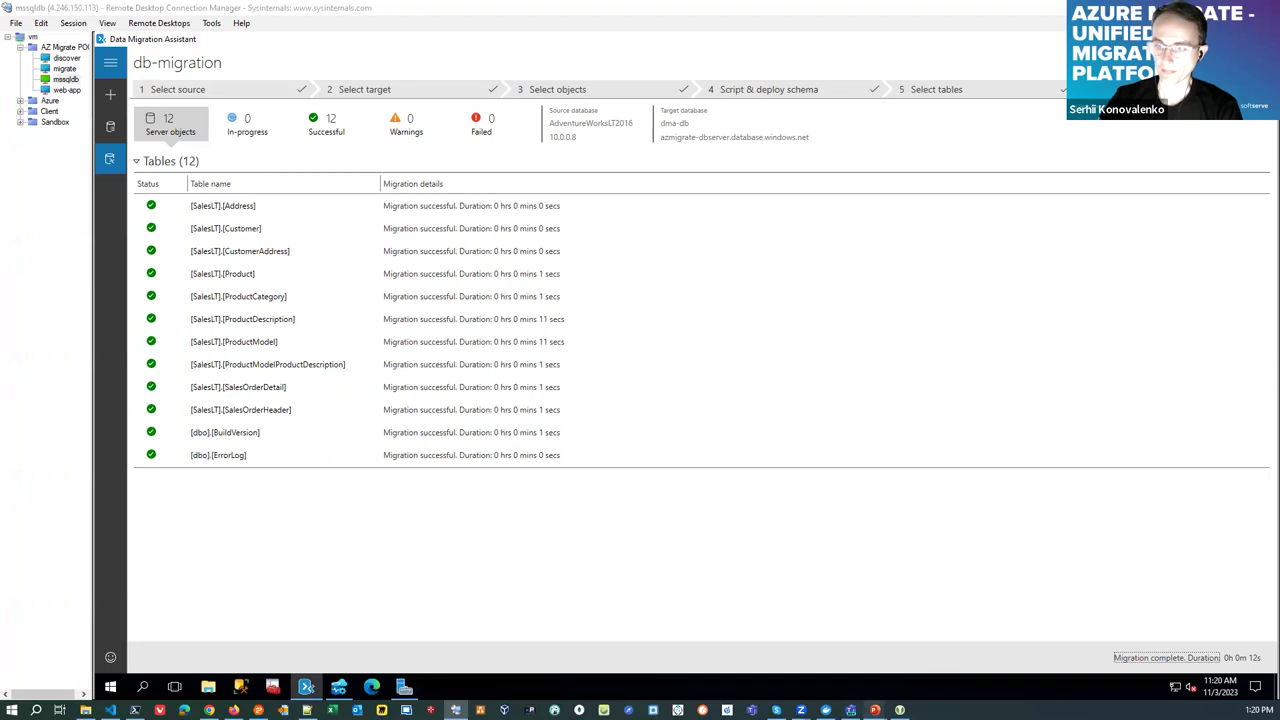
pyautogui.moveTo(875, 710)
pyautogui.click(846, 655)
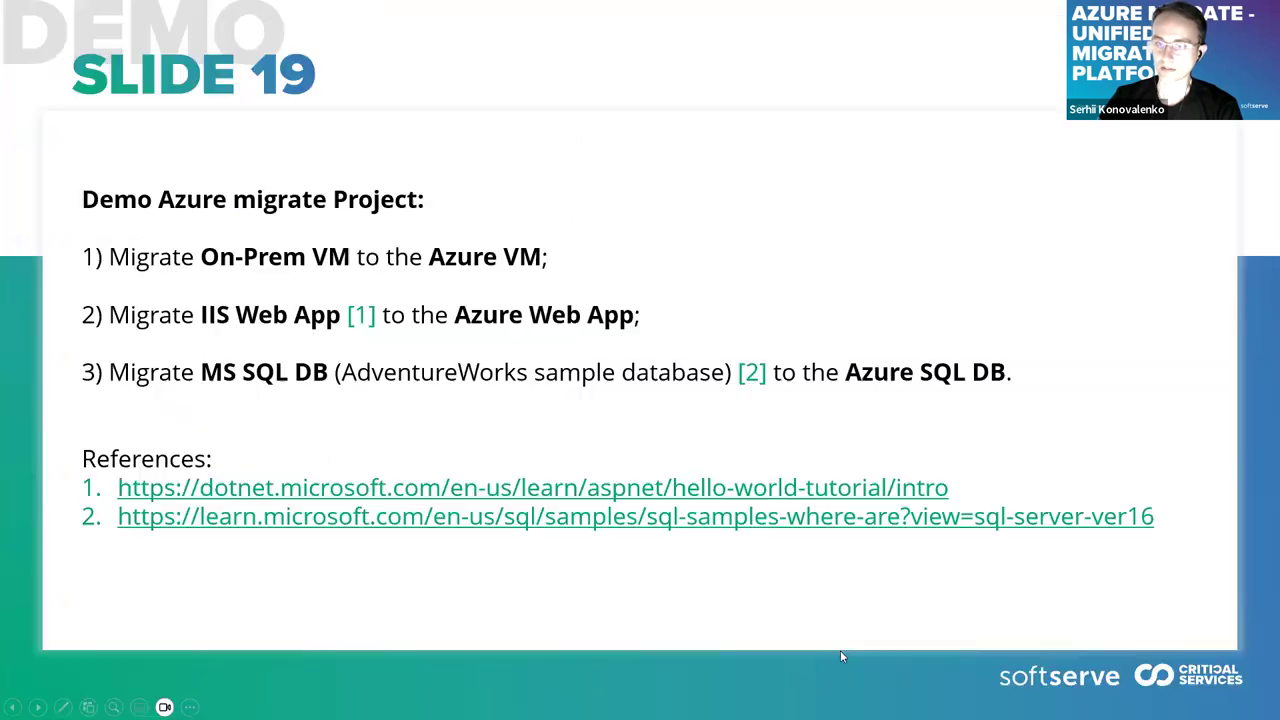